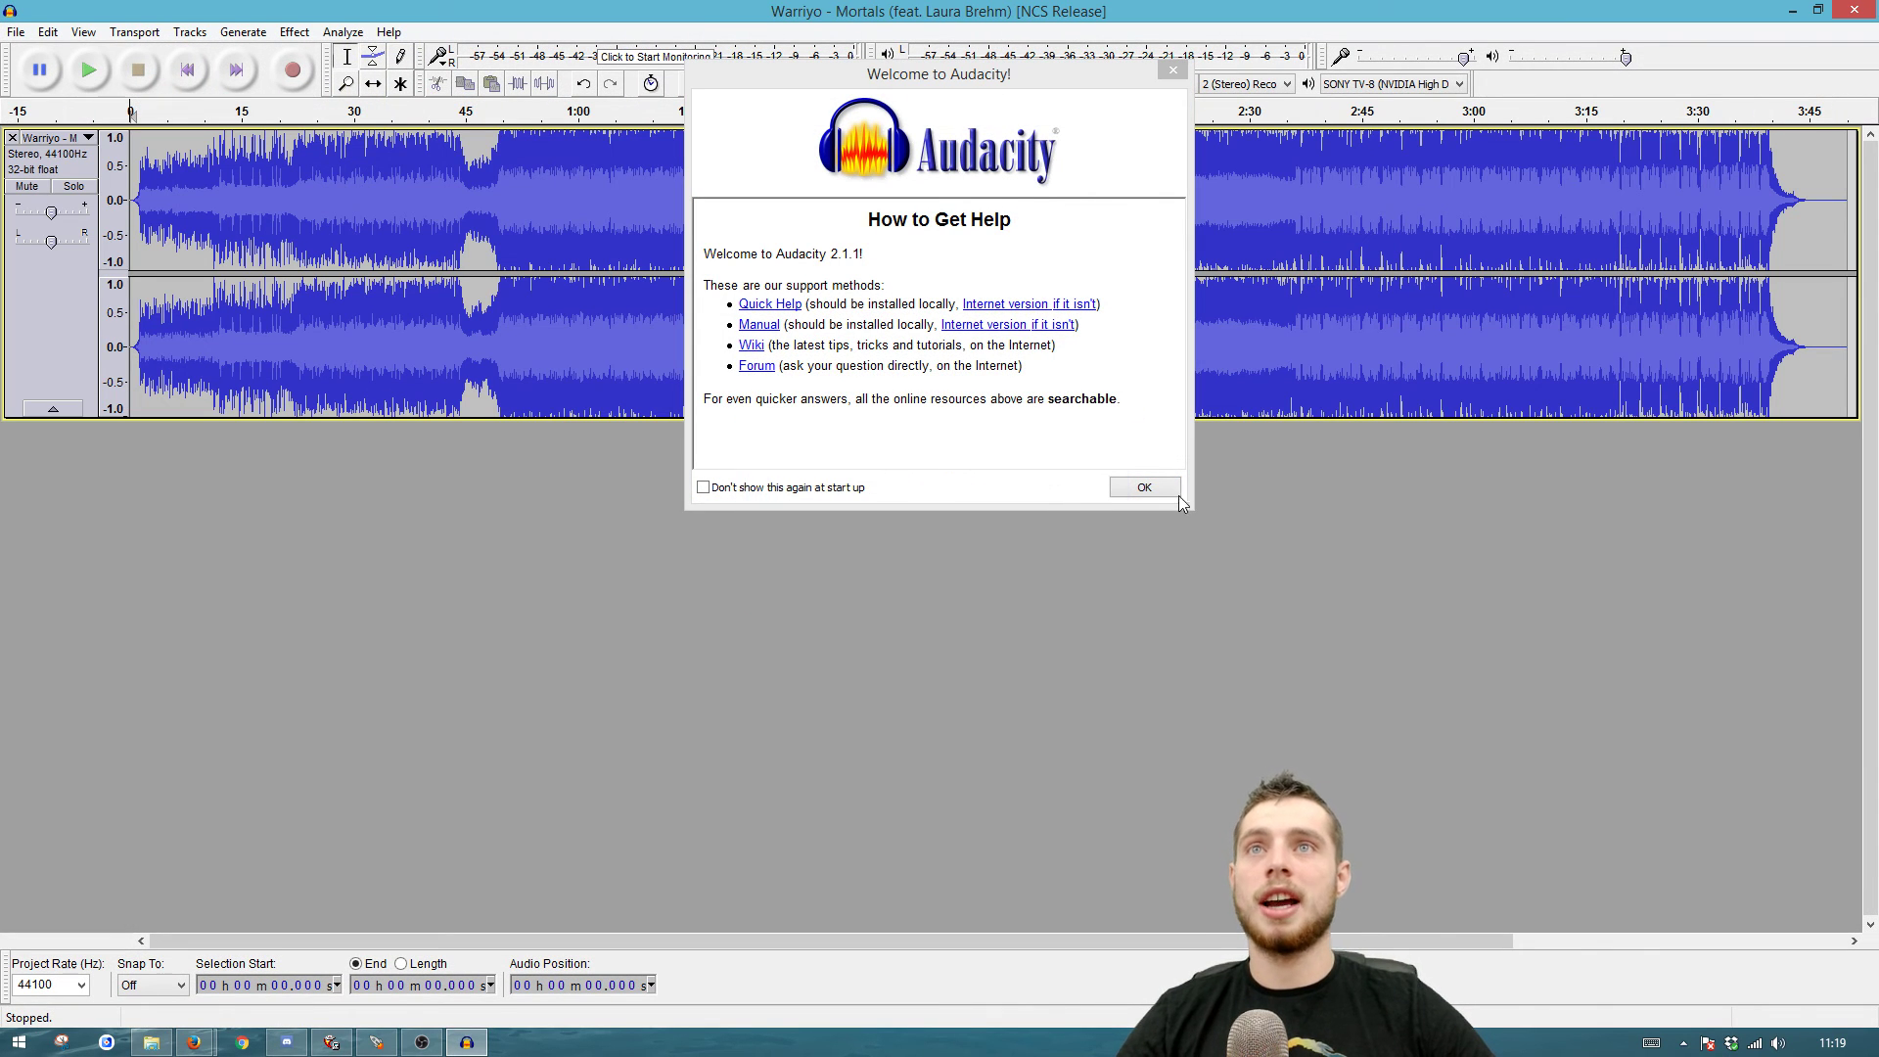
Step: Dismiss the welcome message, switch to File Explorer and open the round folder inside sound_assets
left_click(1145, 487)
left_click(209, 249)
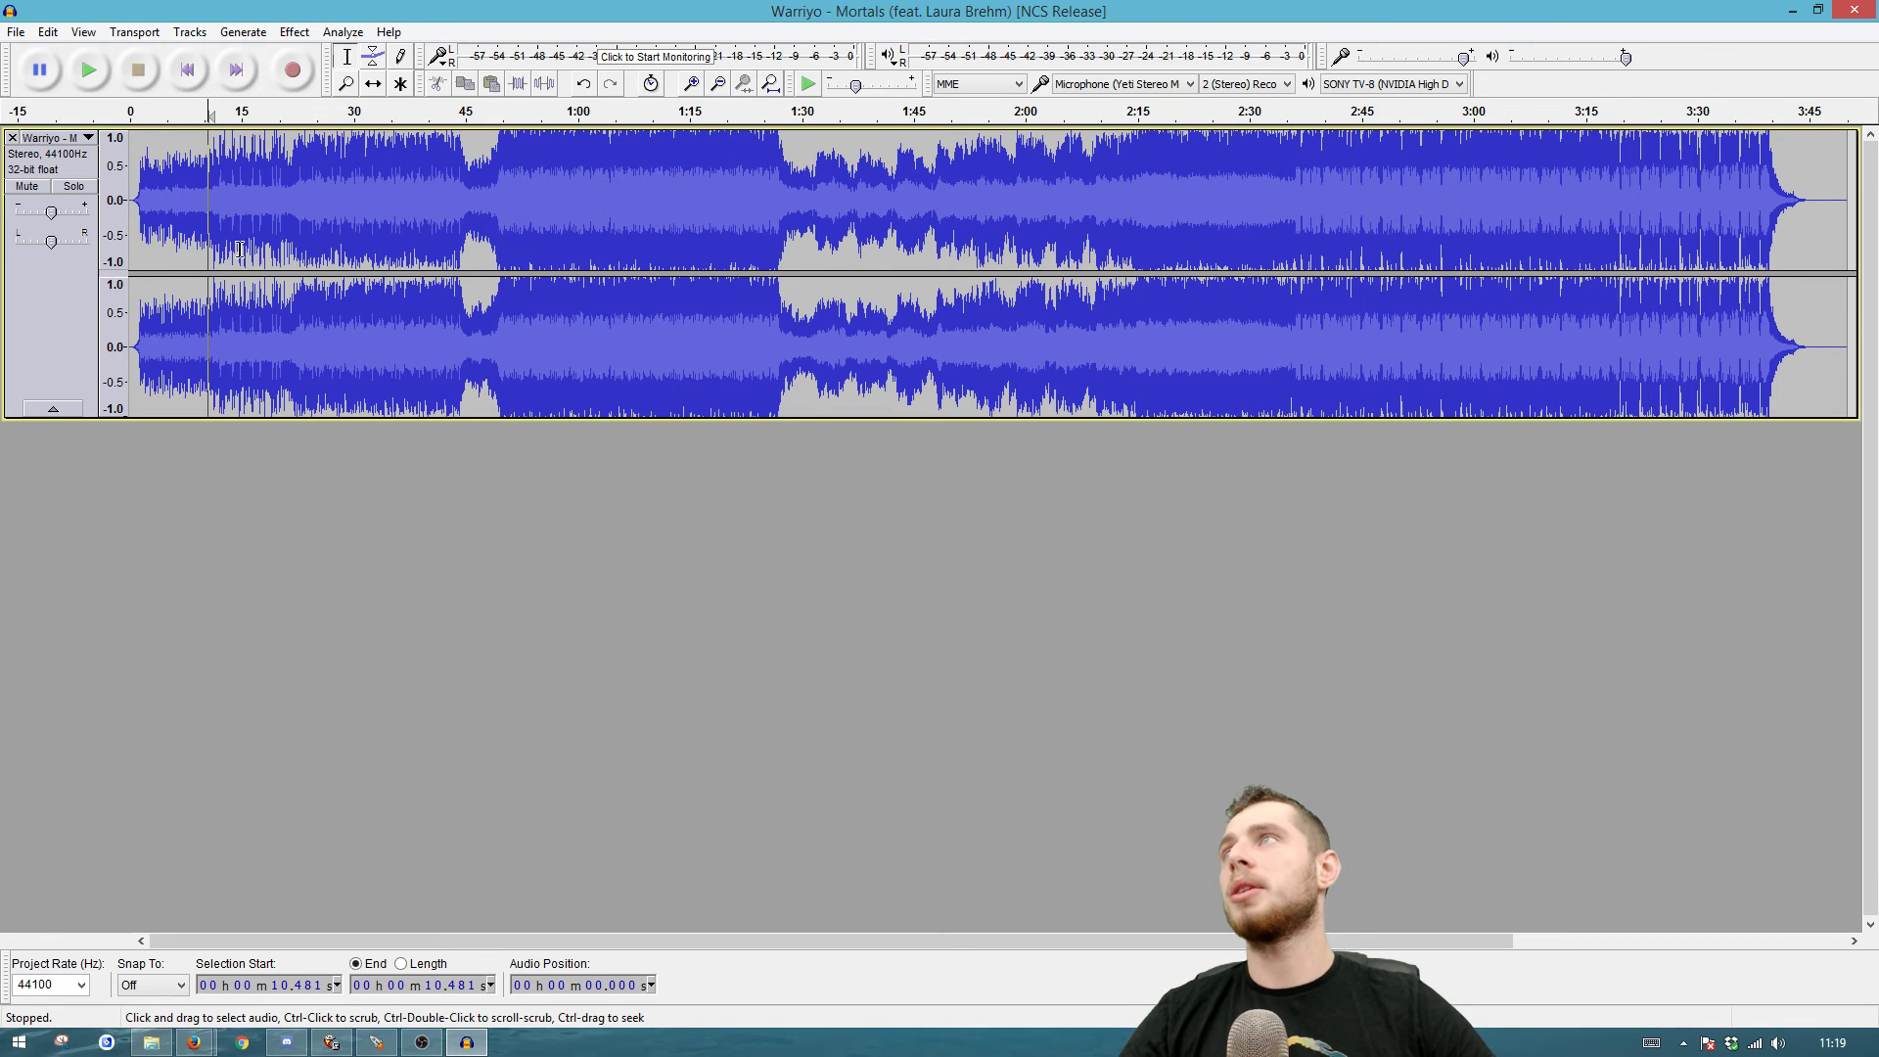
key("alt+Tab")
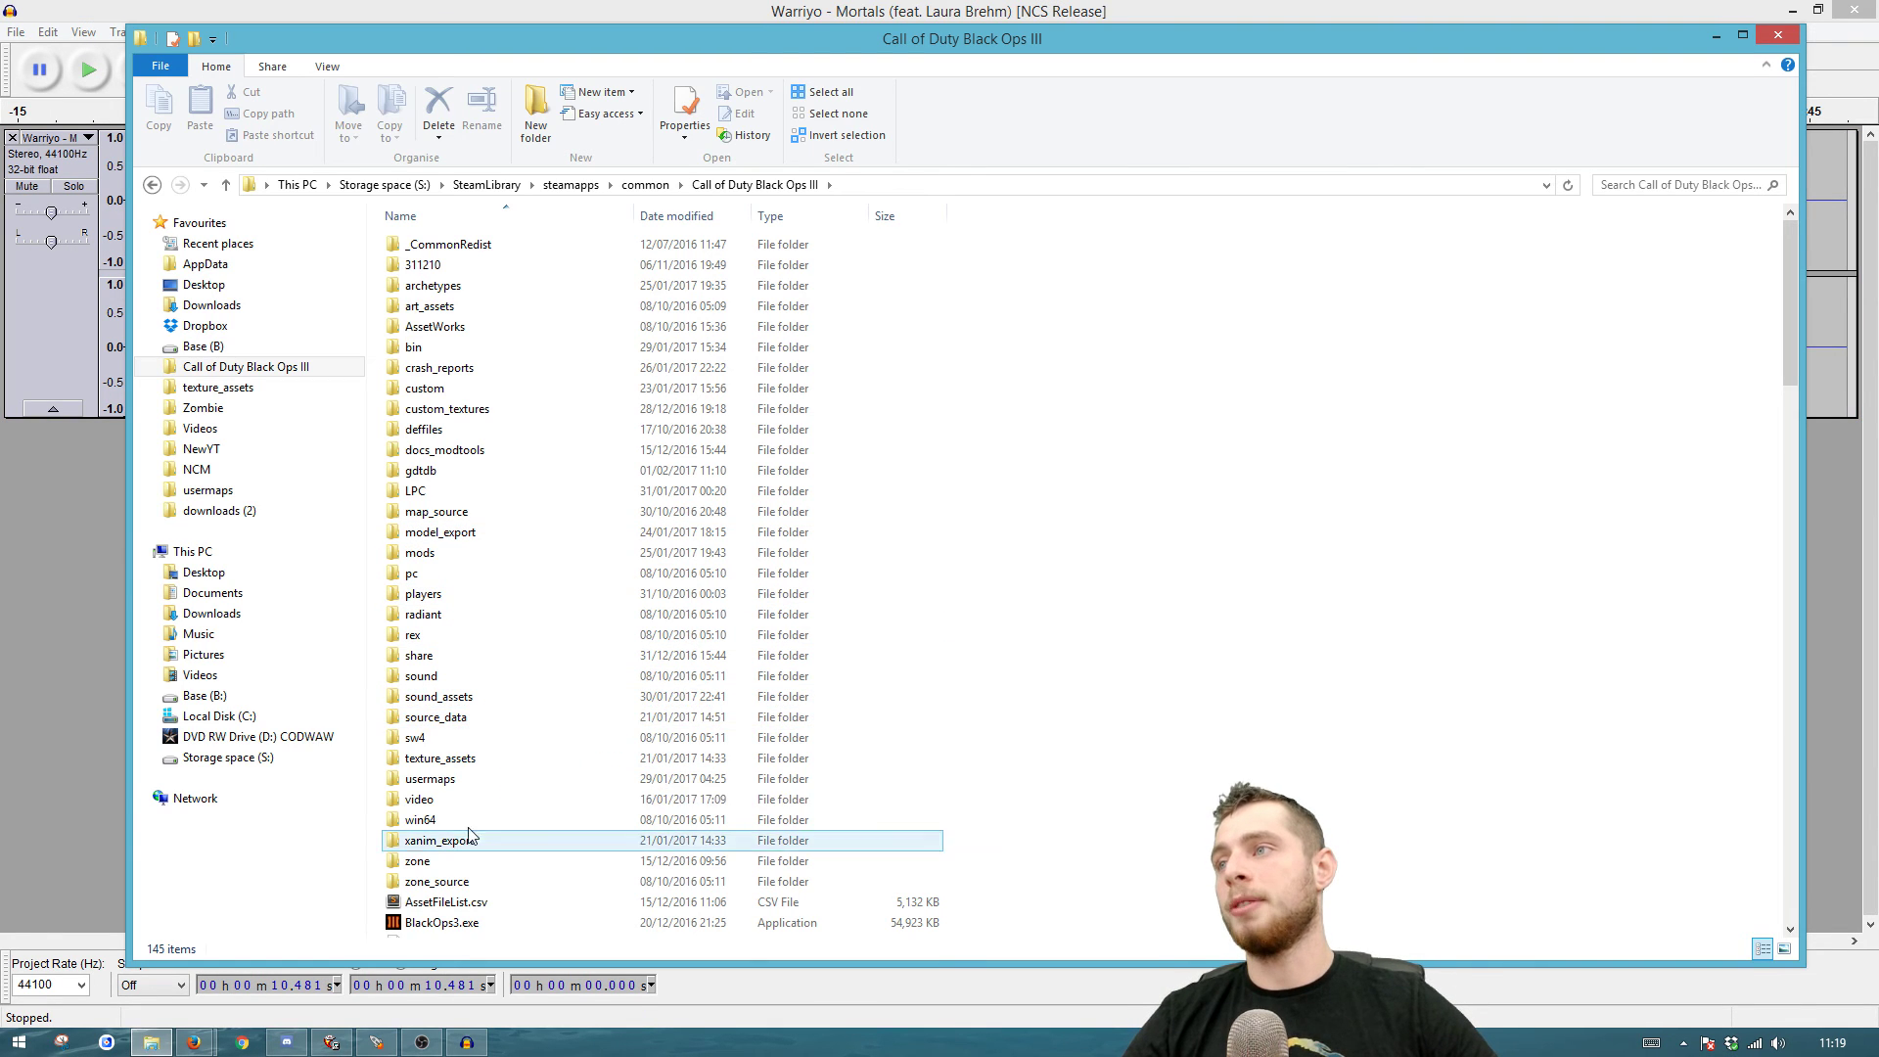
double_click(438, 697)
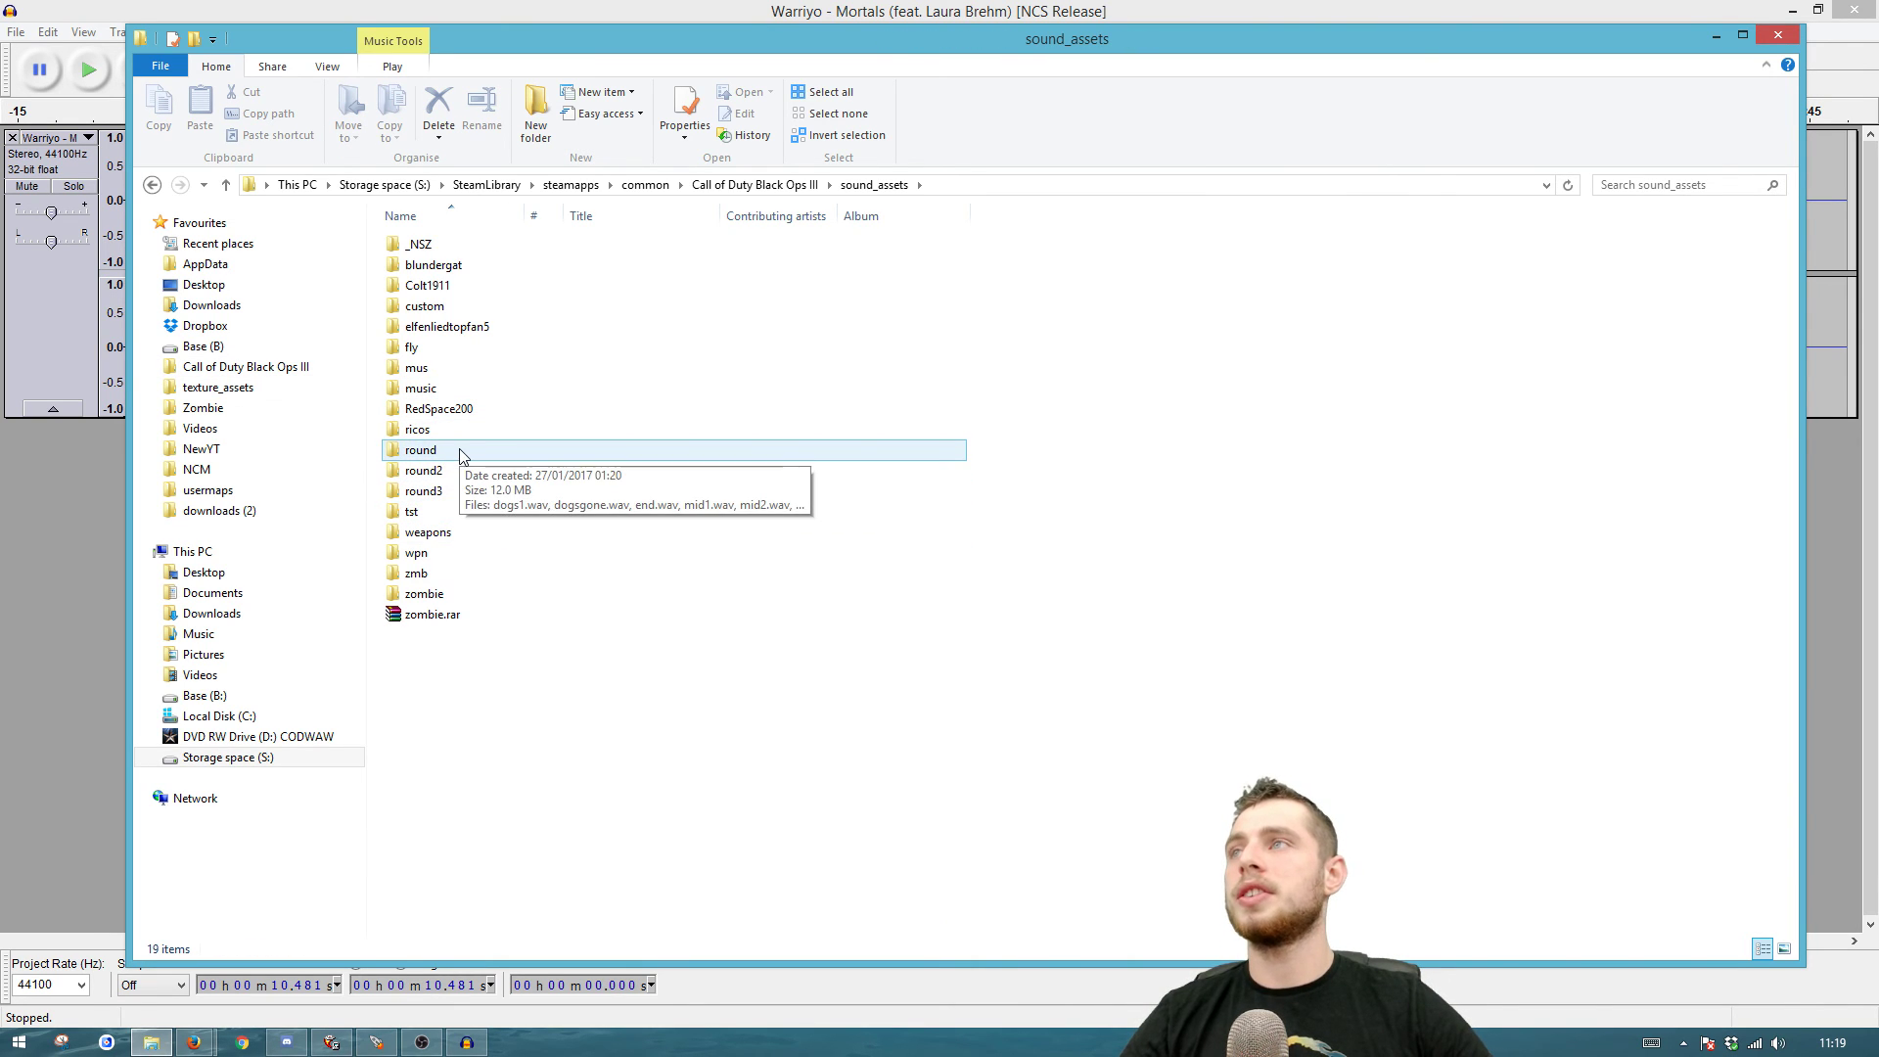
double_click(462, 452)
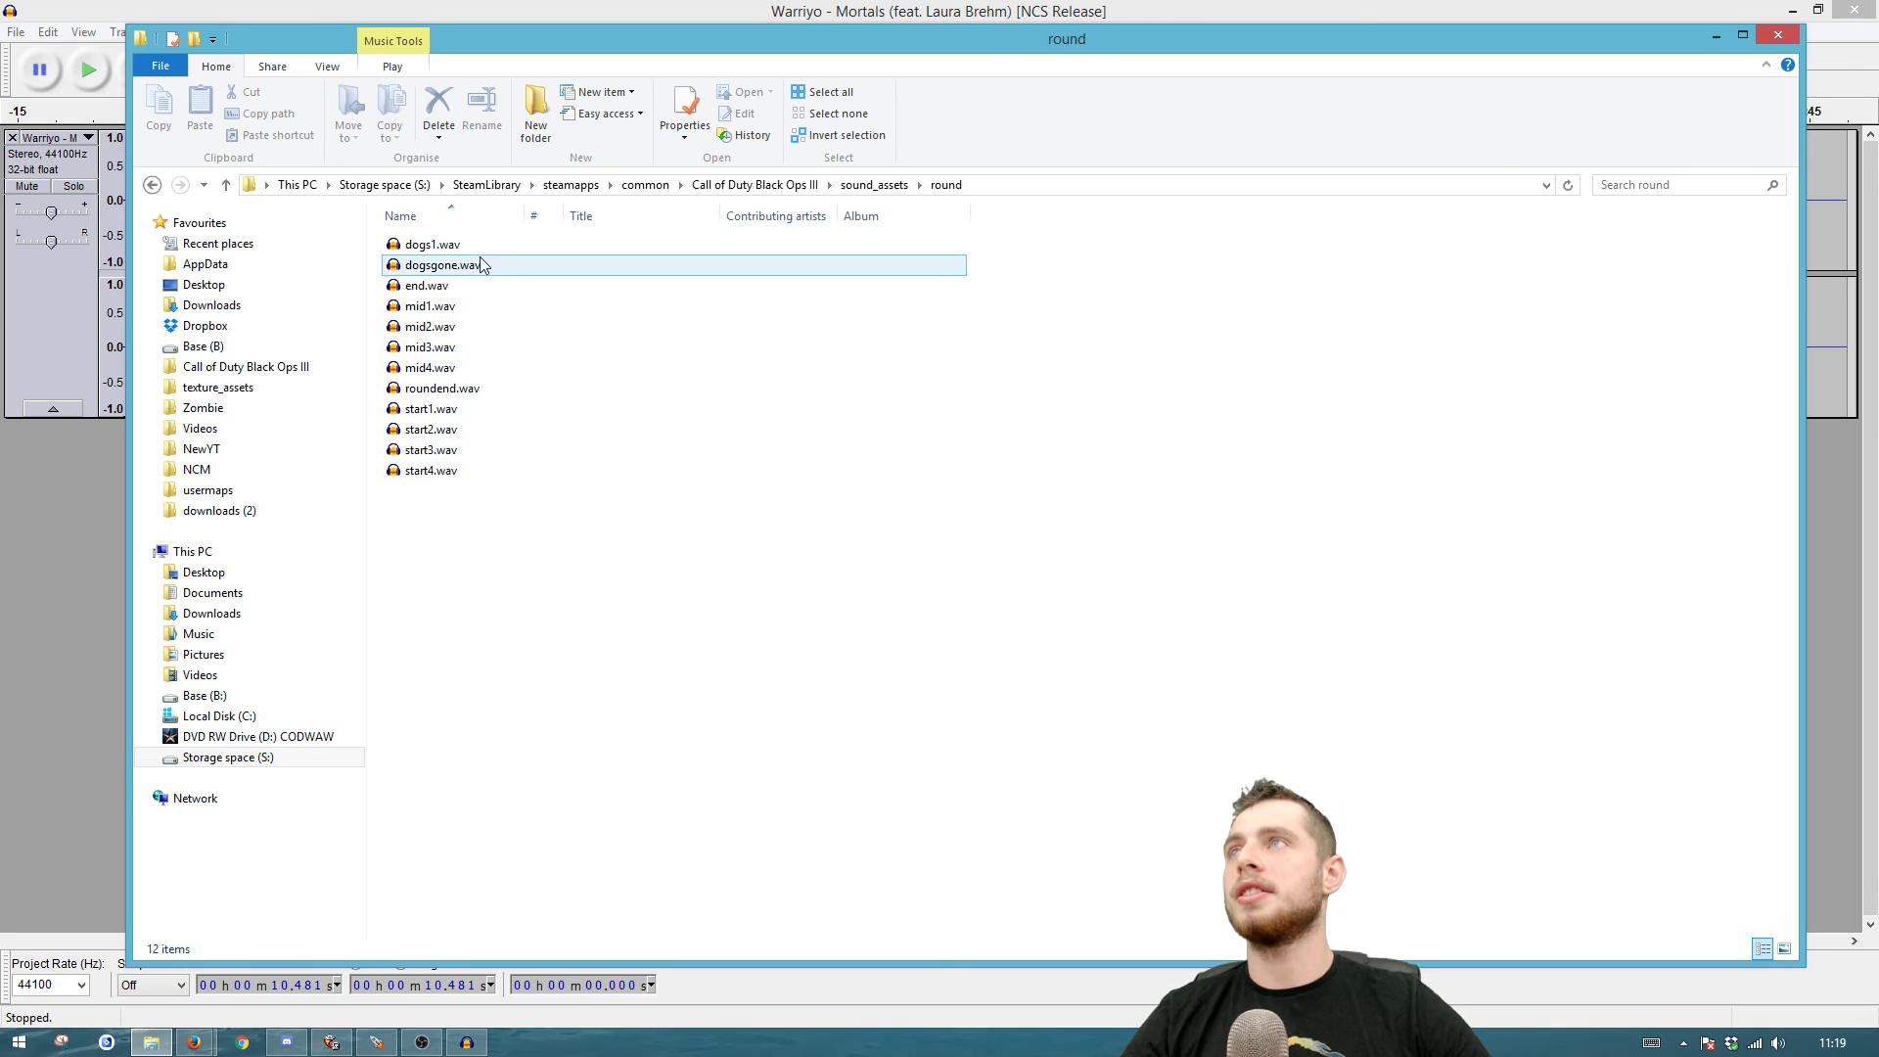
Step: Look over the round sound files from dogs1.wav to start4.wav in the folder
left_click(494, 468)
left_click(451, 245, "shift")
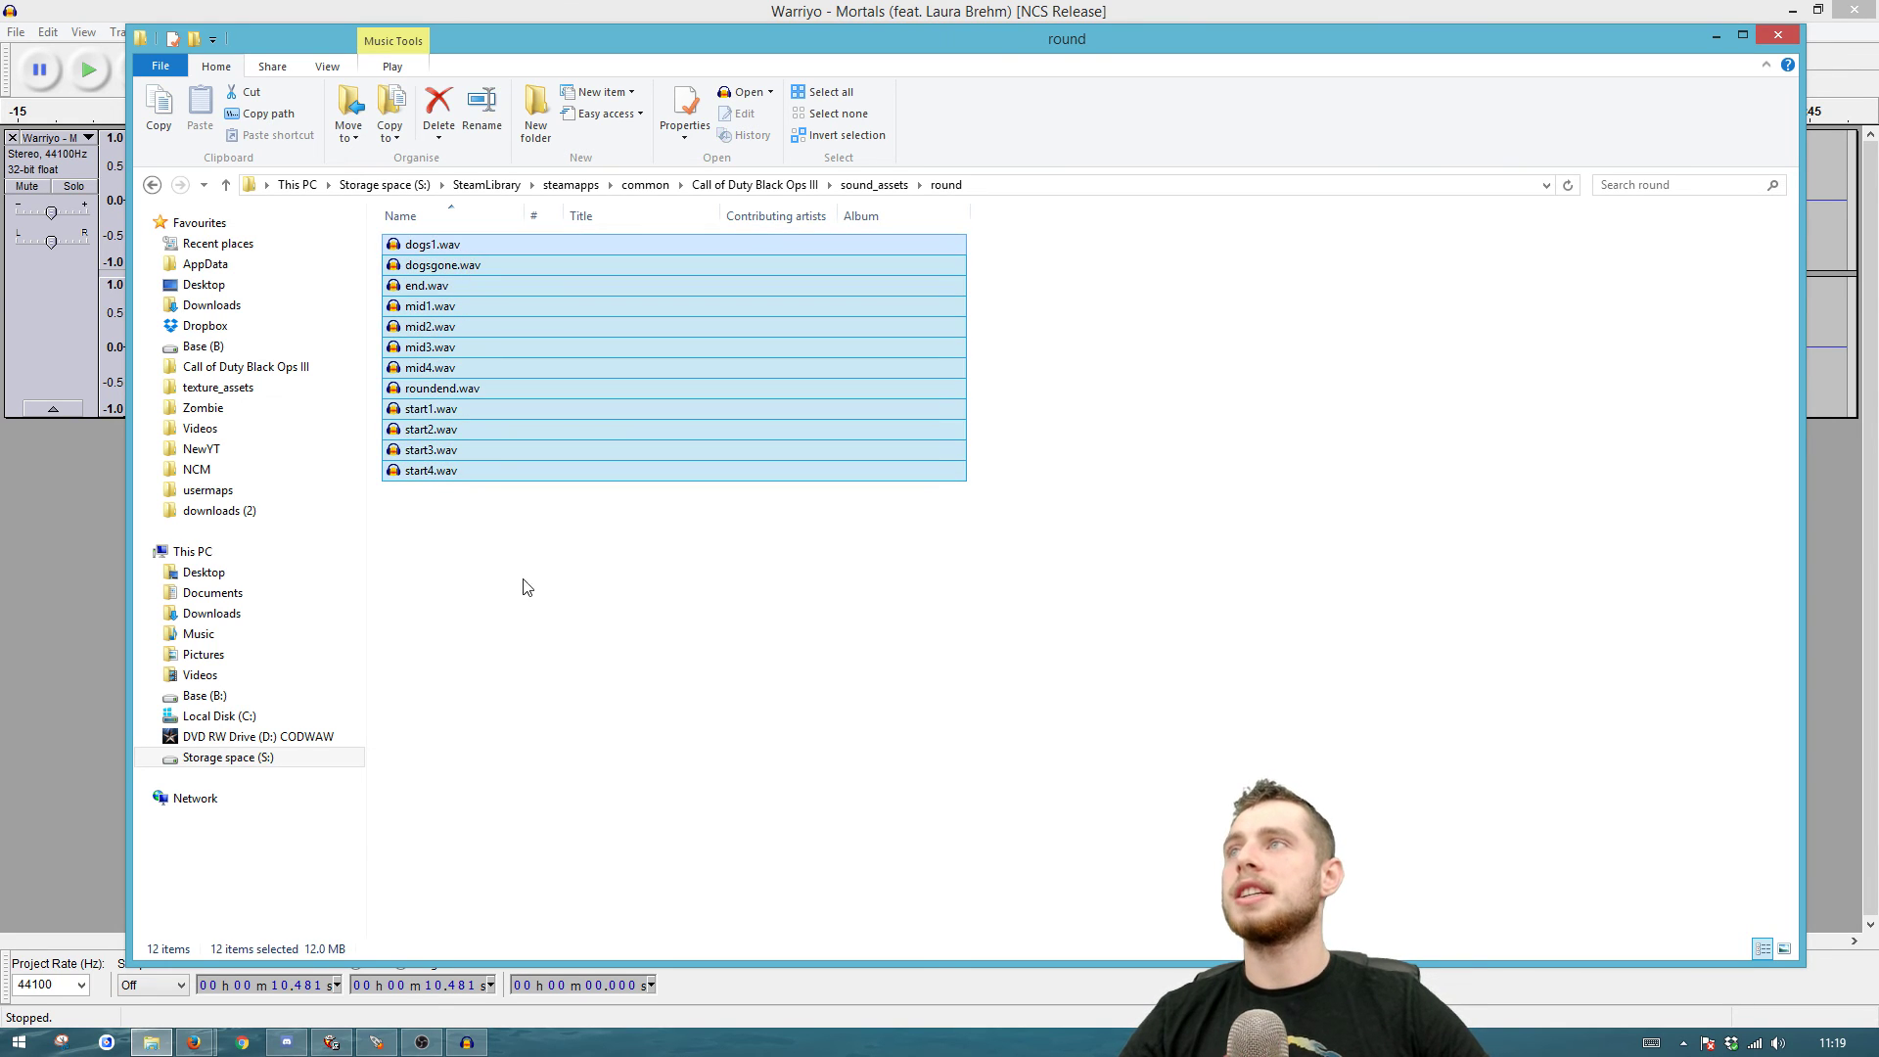
left_click(528, 597)
left_click(482, 246)
left_click(503, 471, "shift")
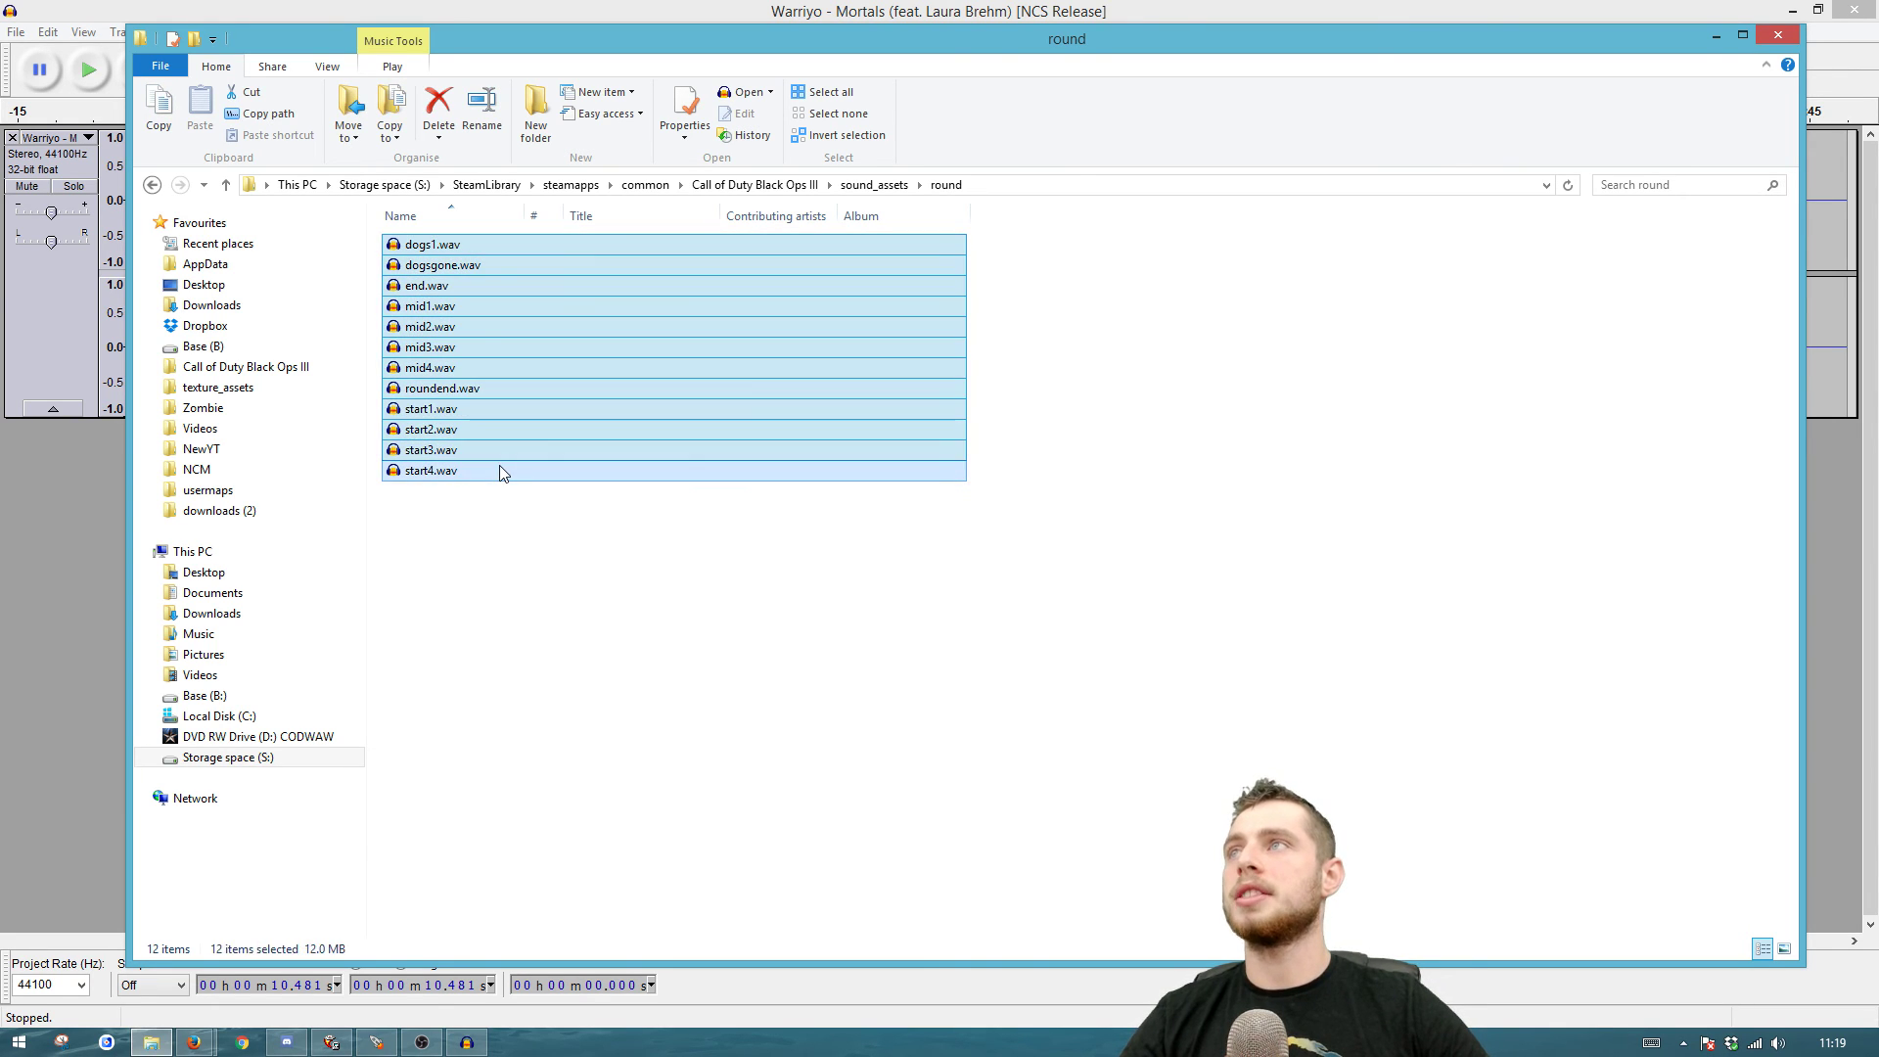
left_click(543, 548)
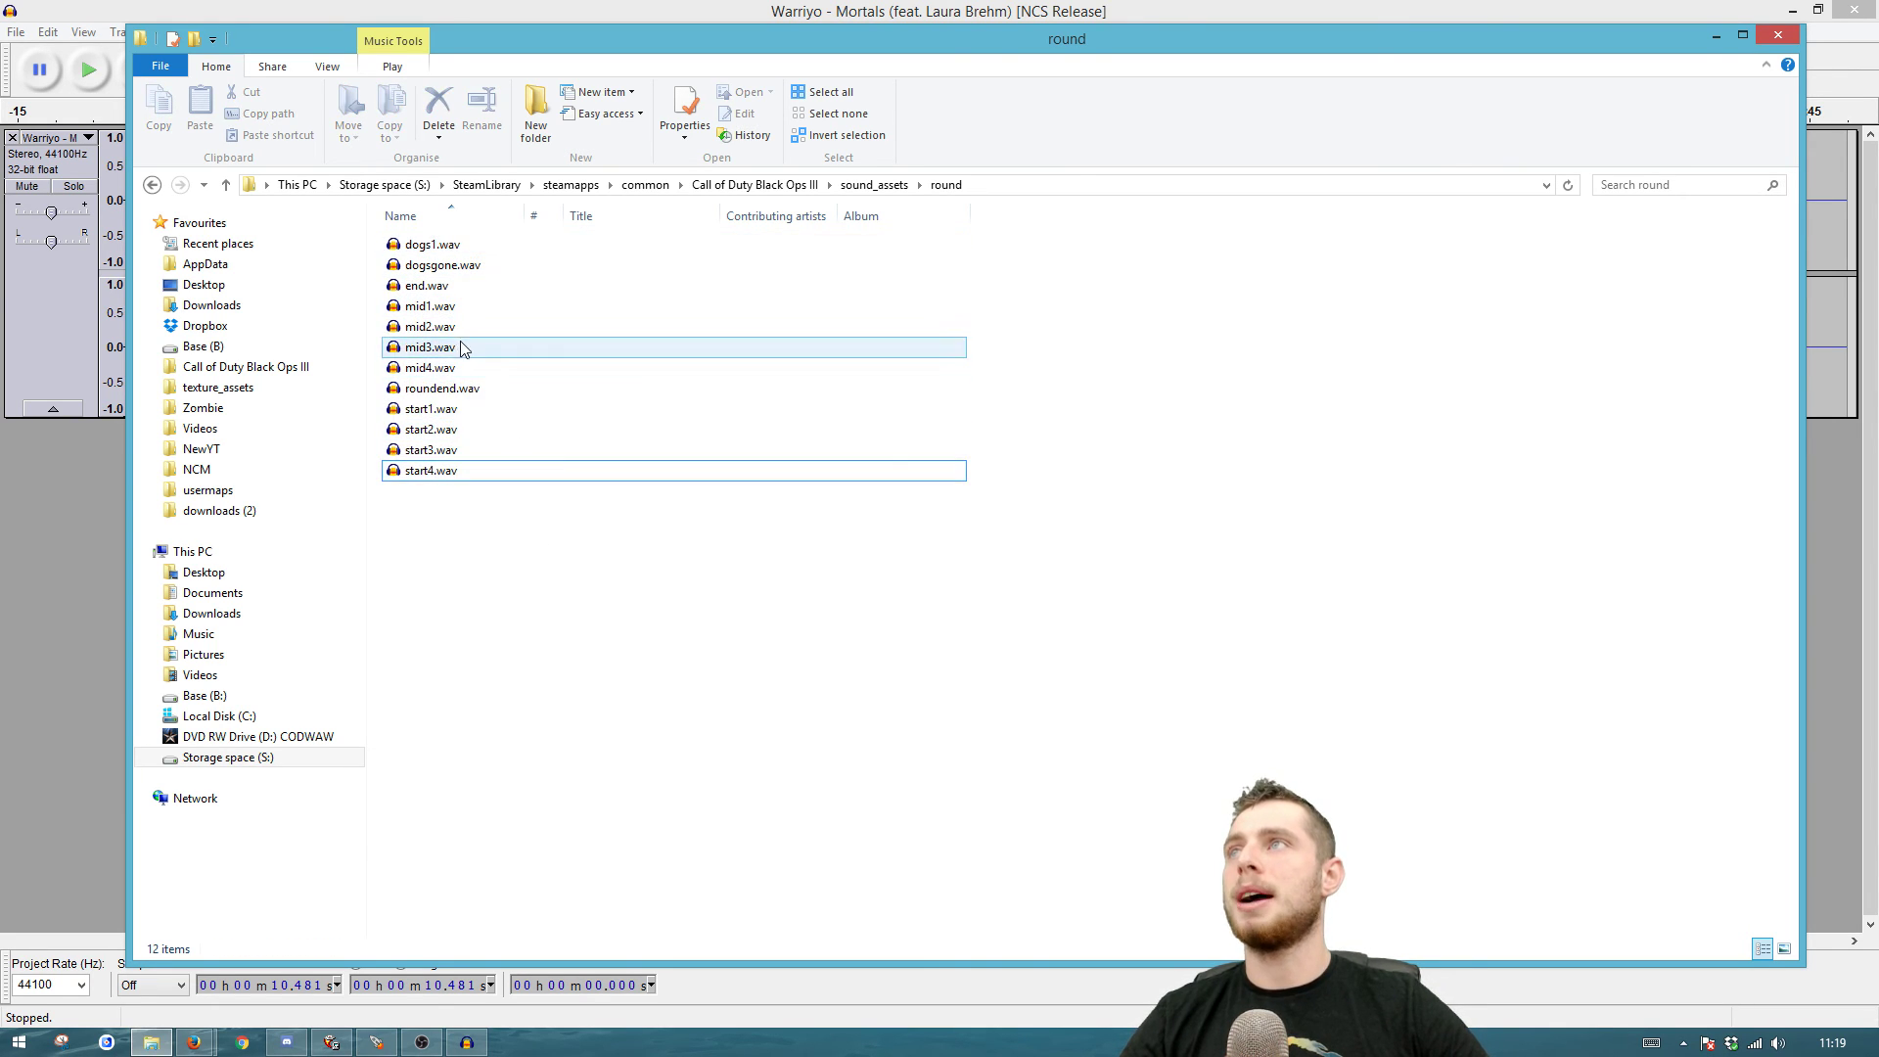
Step: Play start1.wav in Media Player Classic to hear the round-start sound, and close the player
right_click(461, 410)
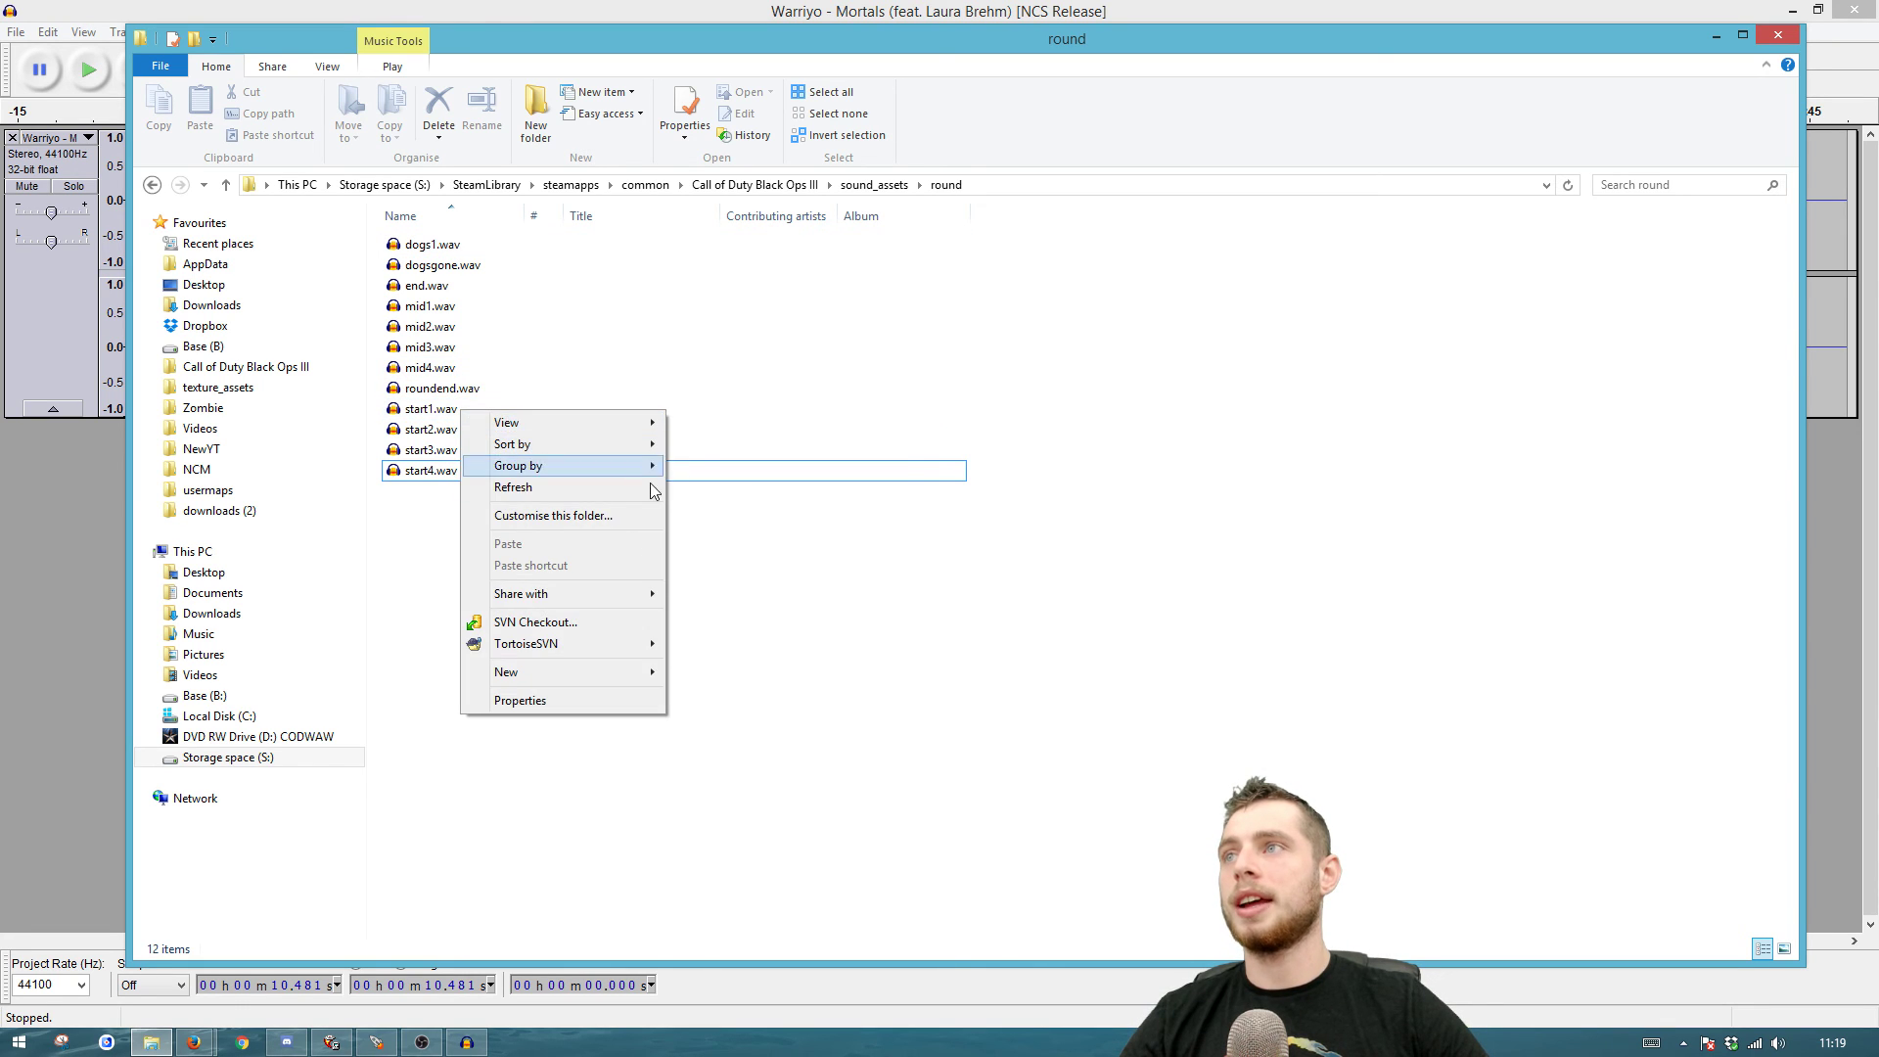
left_click(442, 411)
right_click(442, 410)
mouse_move(646, 571)
left_click(793, 614)
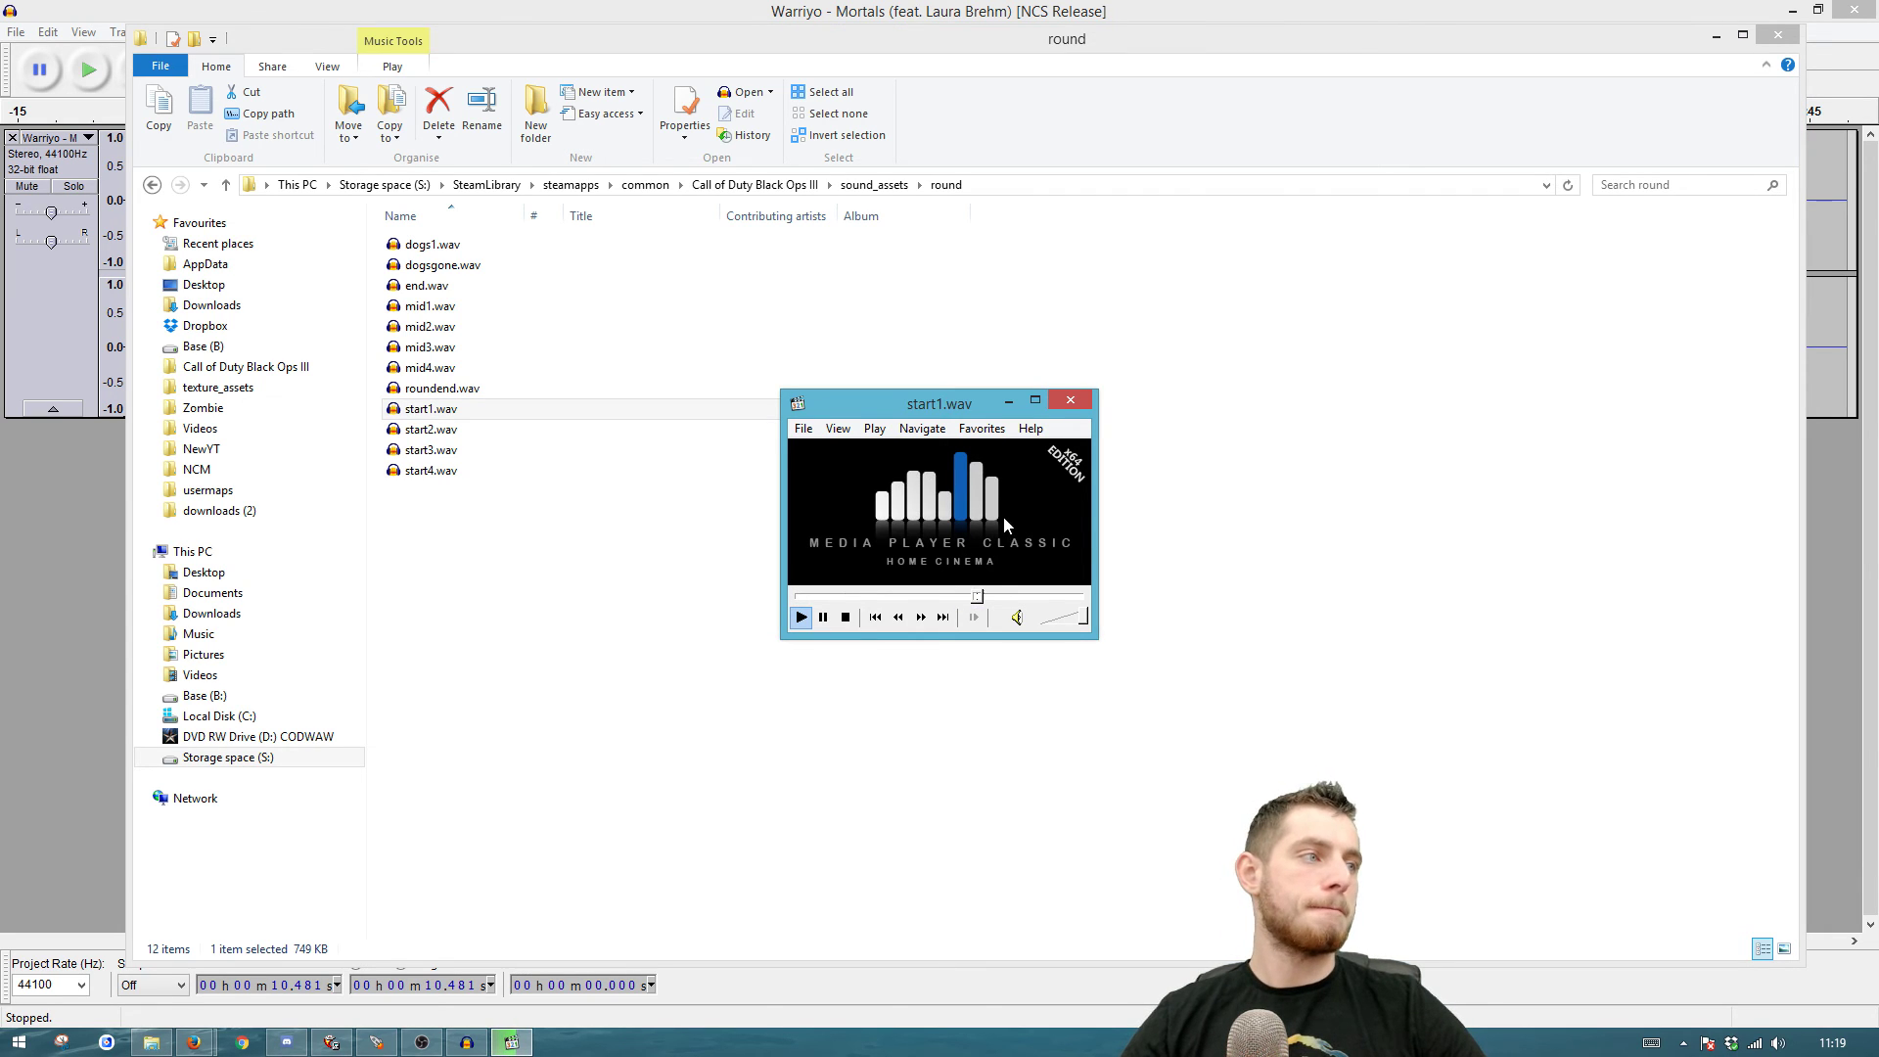
left_click(1069, 401)
Step: Move the folder window clear of the waveform, single out end.wav, and return to the Audacity project
left_click_drag(773, 39, 659, 376)
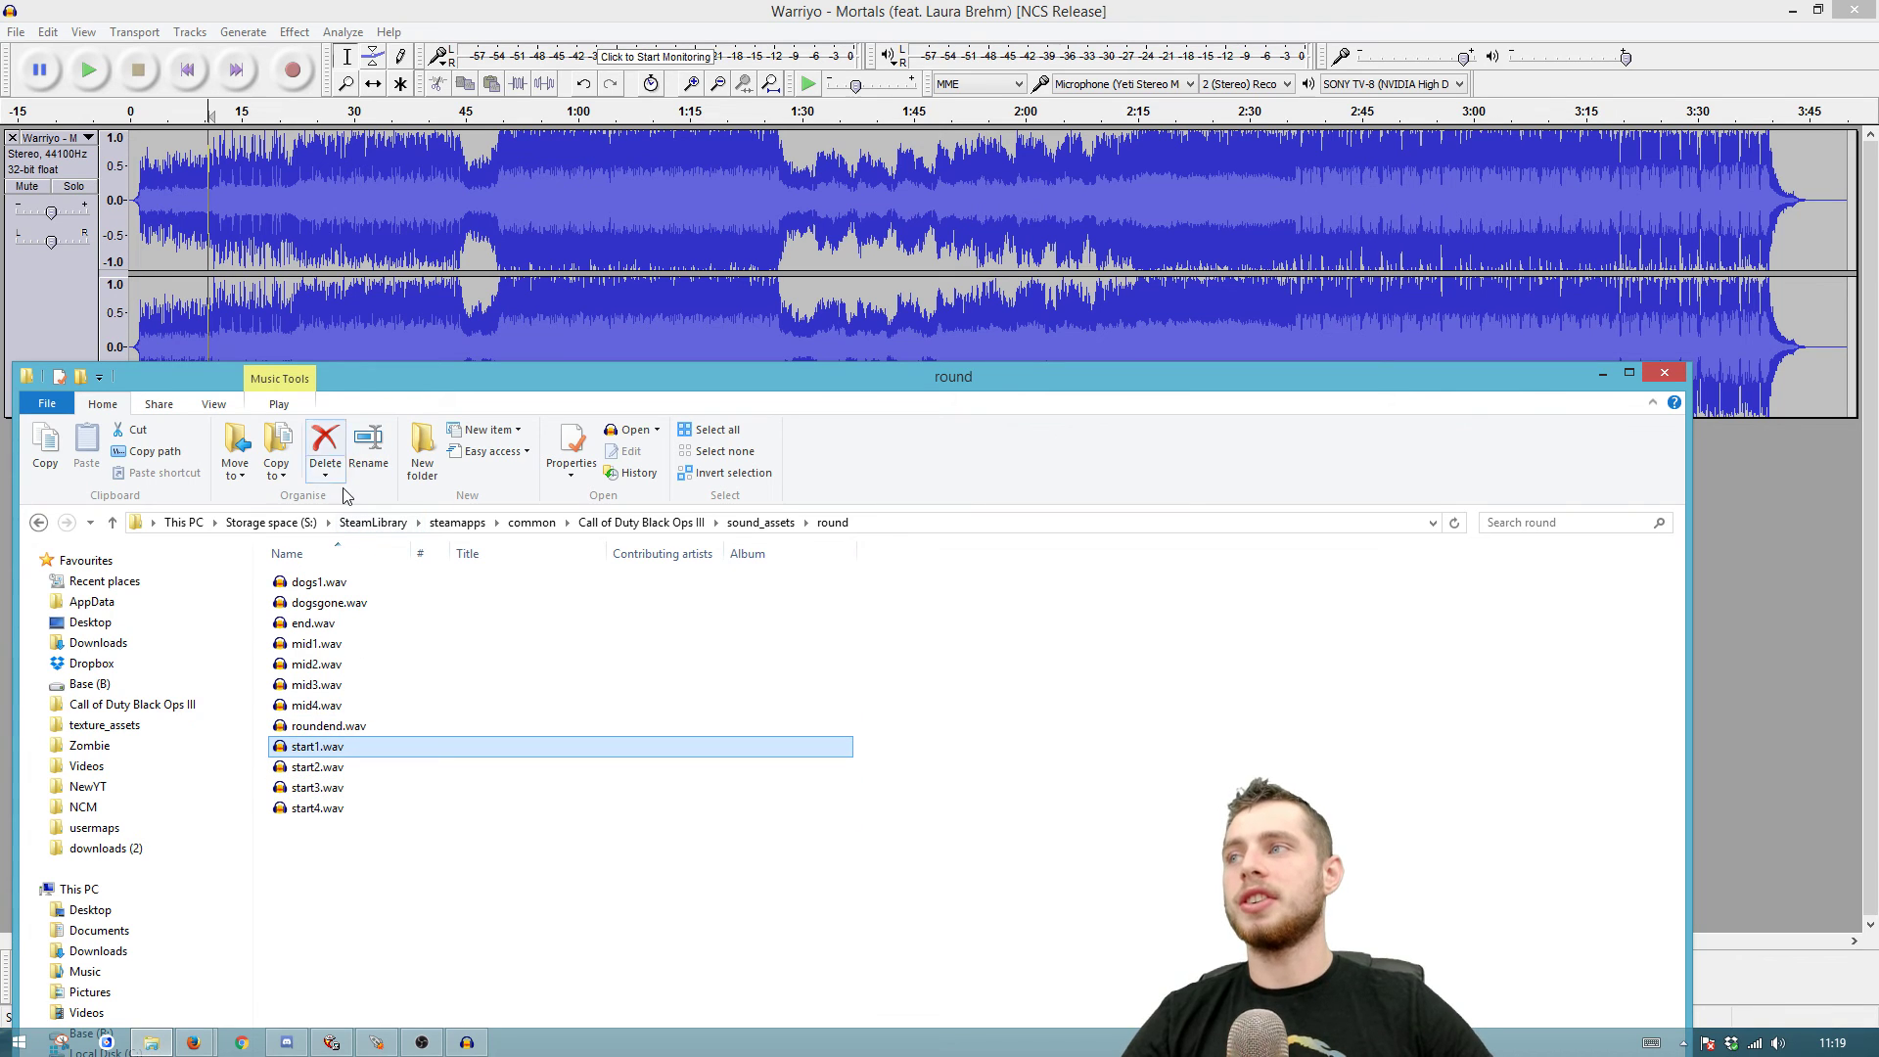
left_click(363, 626, "ctrl")
left_click(364, 626)
right_click(316, 631)
left_click(623, 989)
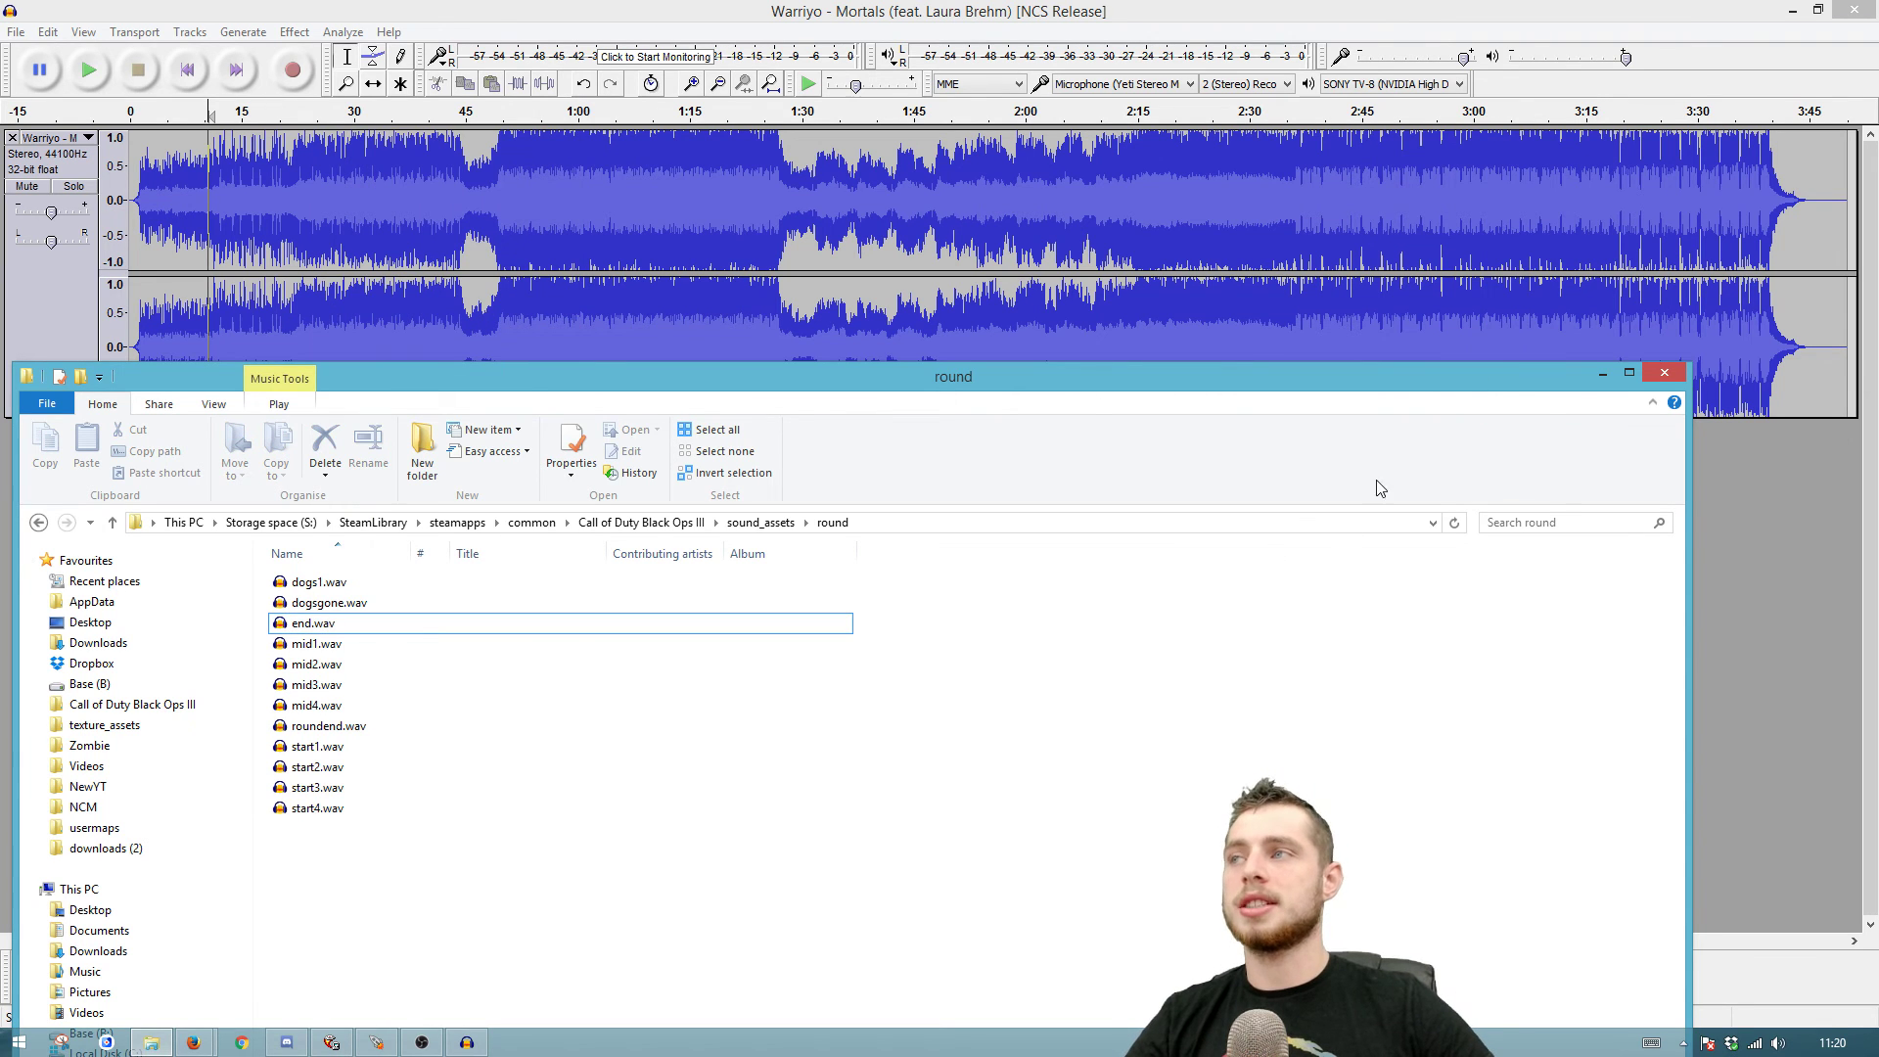
left_click(1613, 378)
Step: Place the cursor at about 0.655 s, just before the song fades in, and play from there
left_click(135, 195)
left_click(232, 207)
scroll(232, 207, "up", 6)
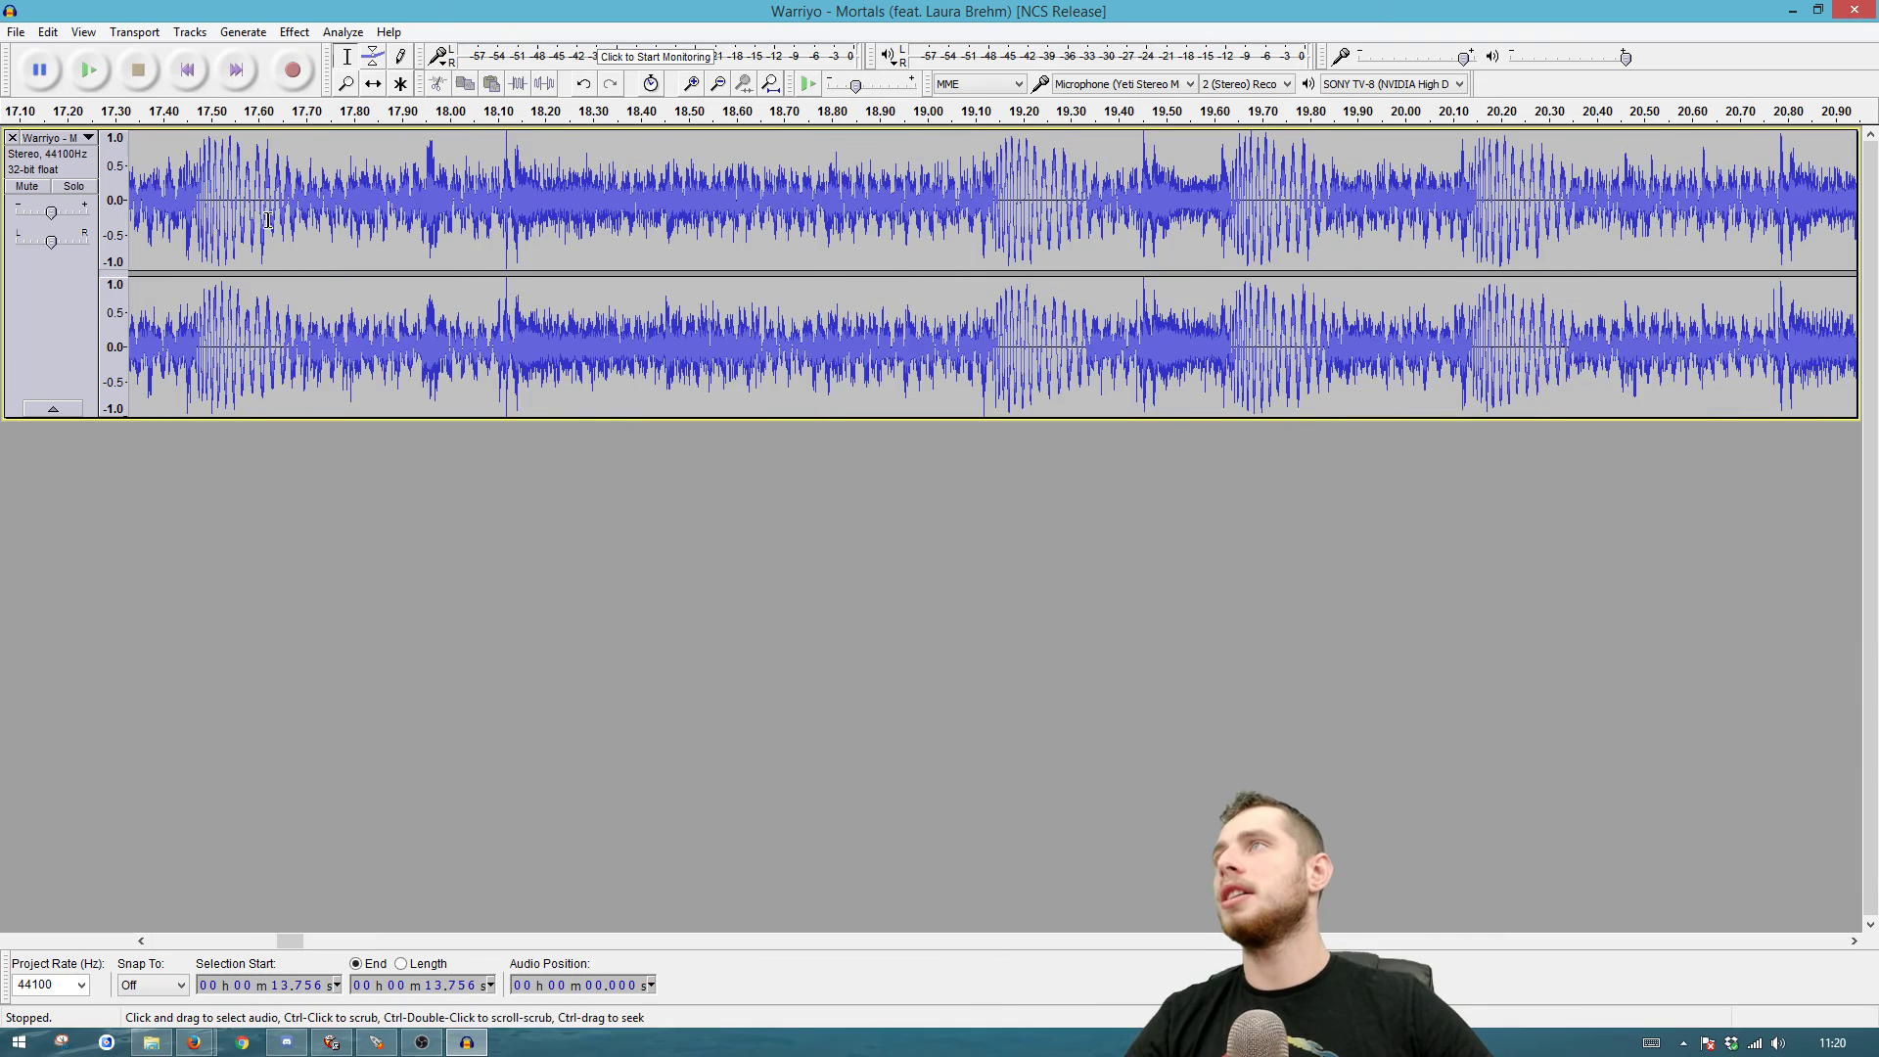
left_click_drag(290, 943, 161, 943)
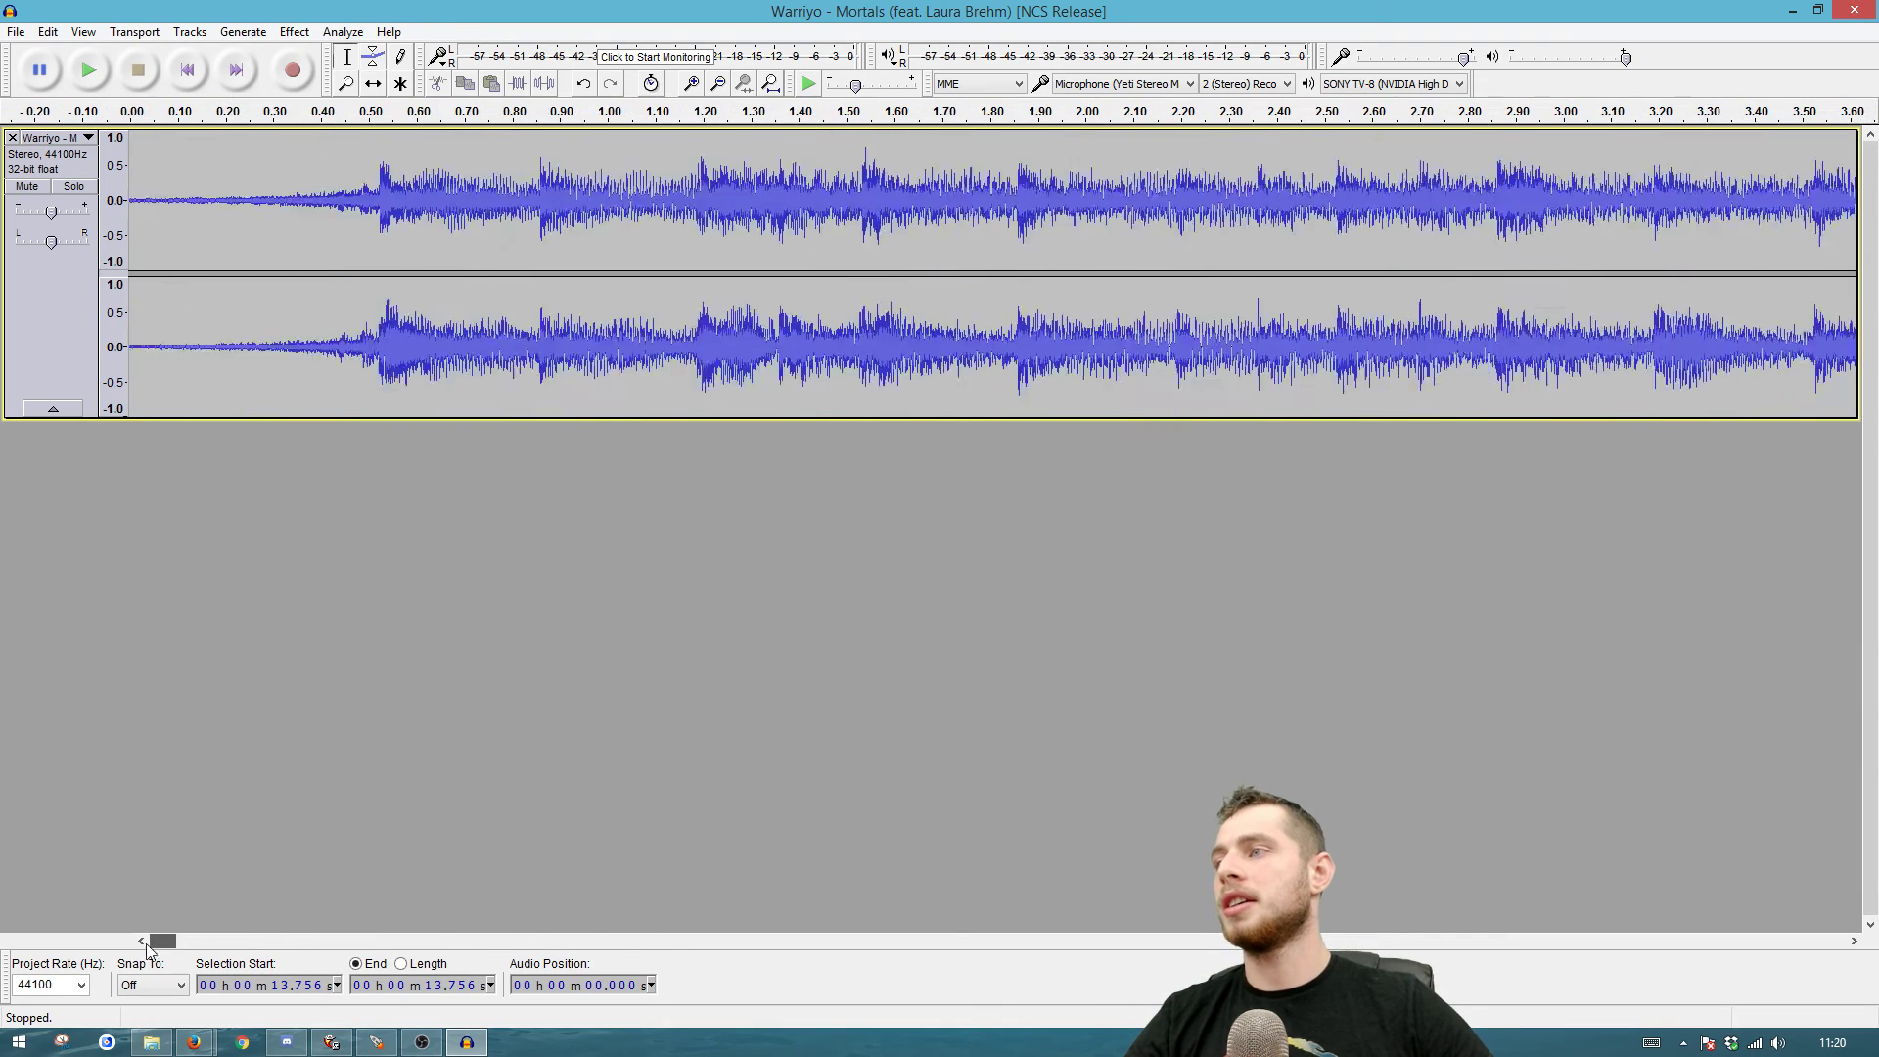
left_click(443, 199)
key("space")
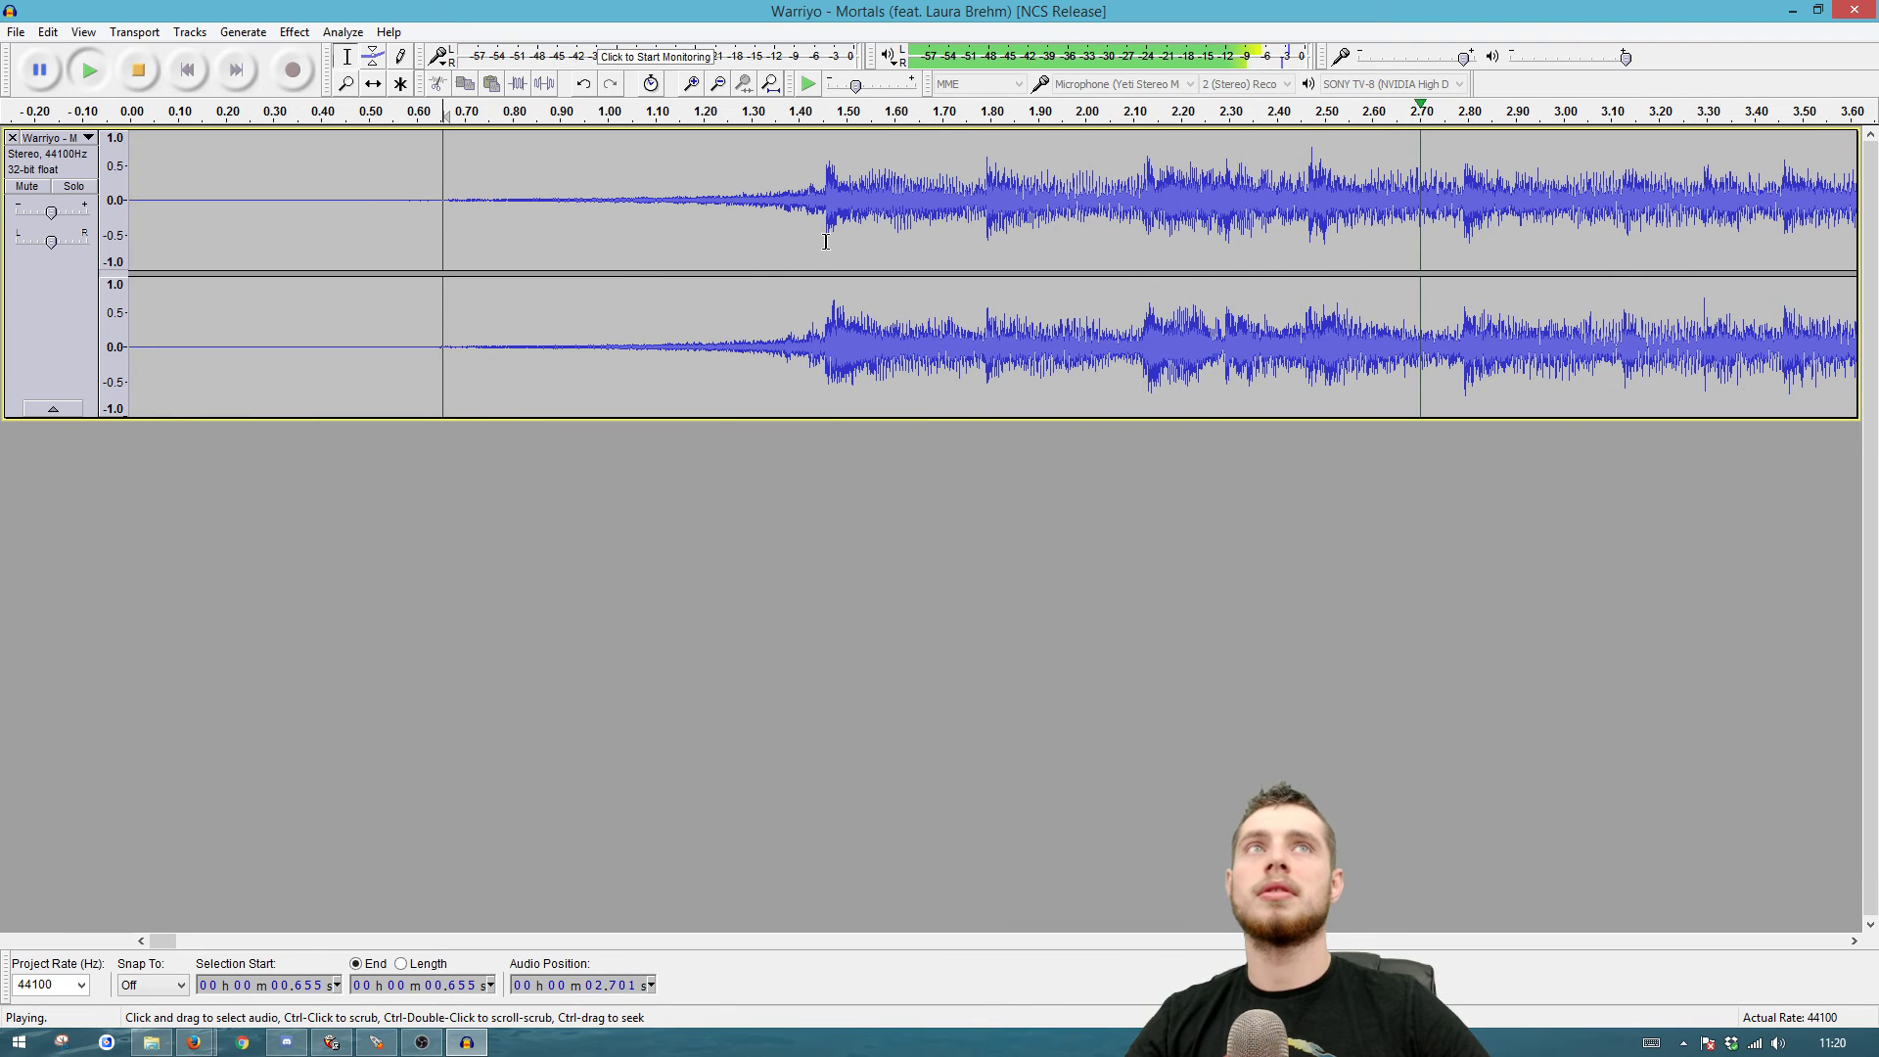
Step: Select the song's intro from the cursor to about 3.939 s and play the selection back
key("ctrl+3")
key("ctrl+3")
key("space")
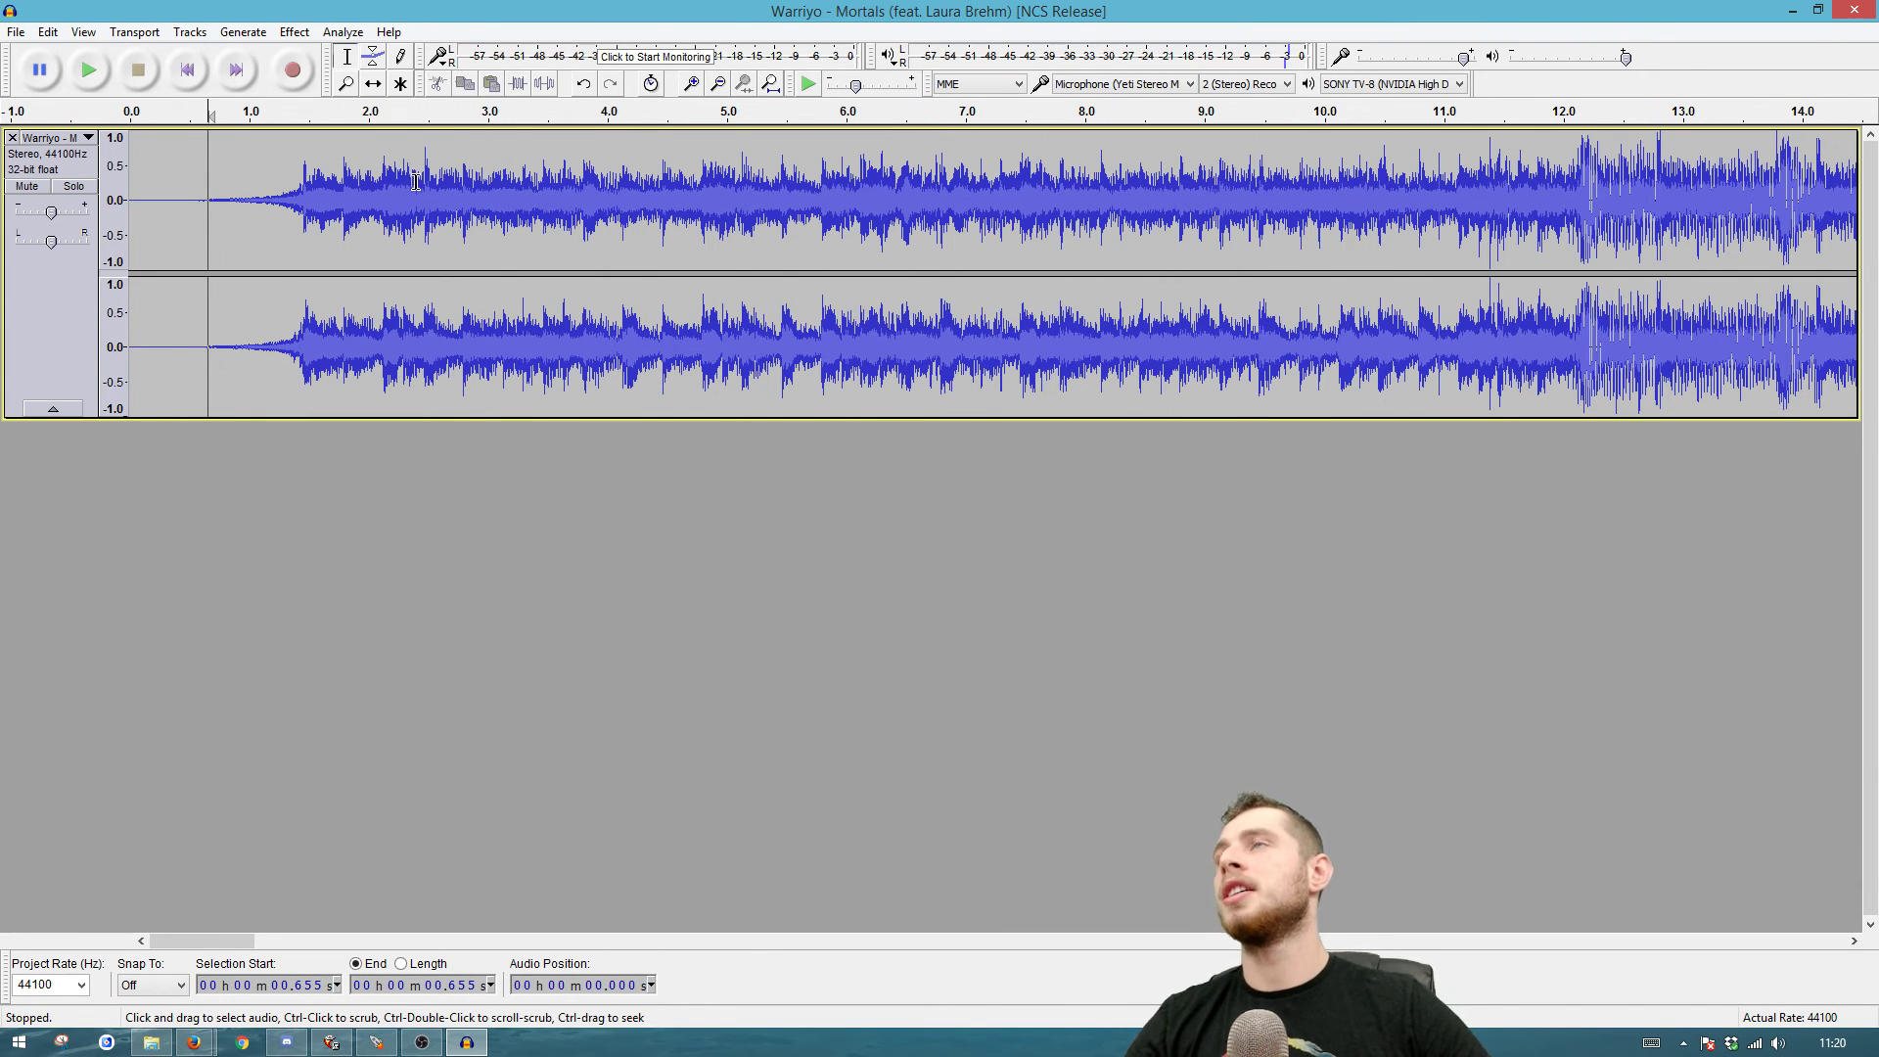
key("space")
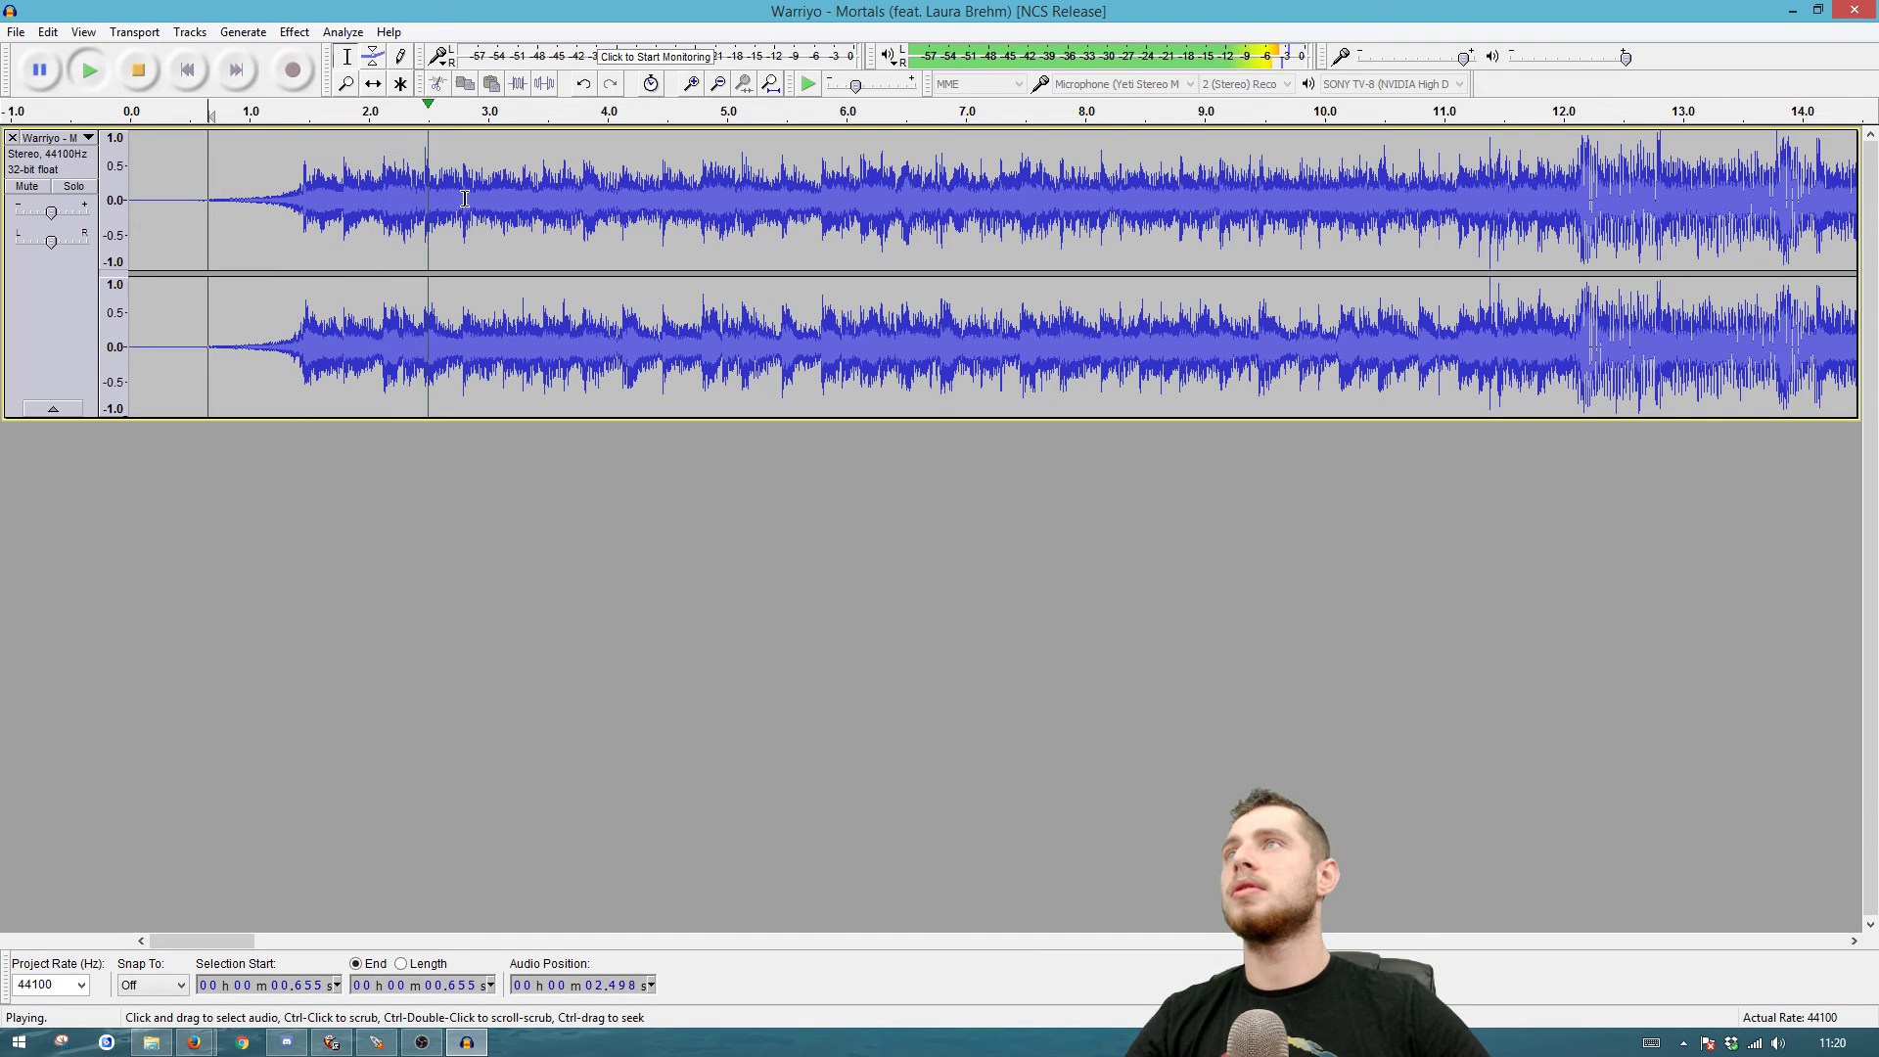
key("space")
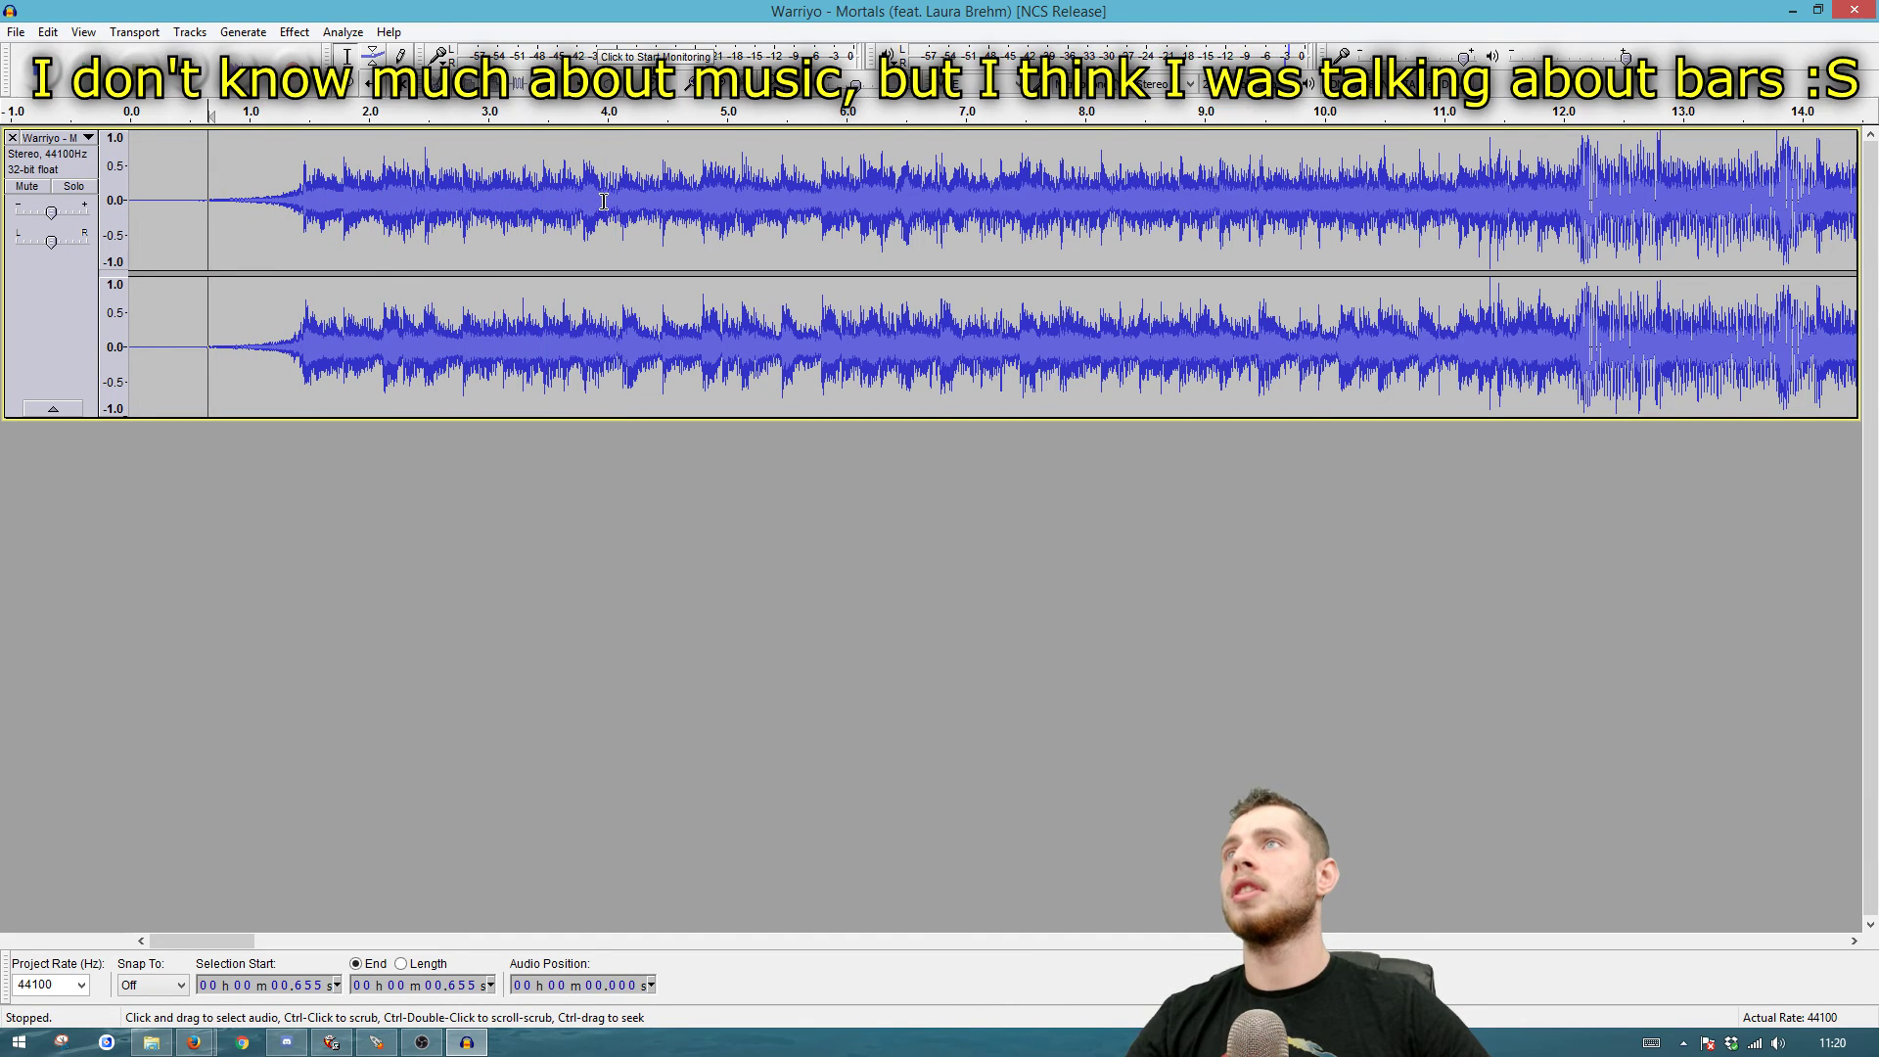
left_click(600, 192, "shift")
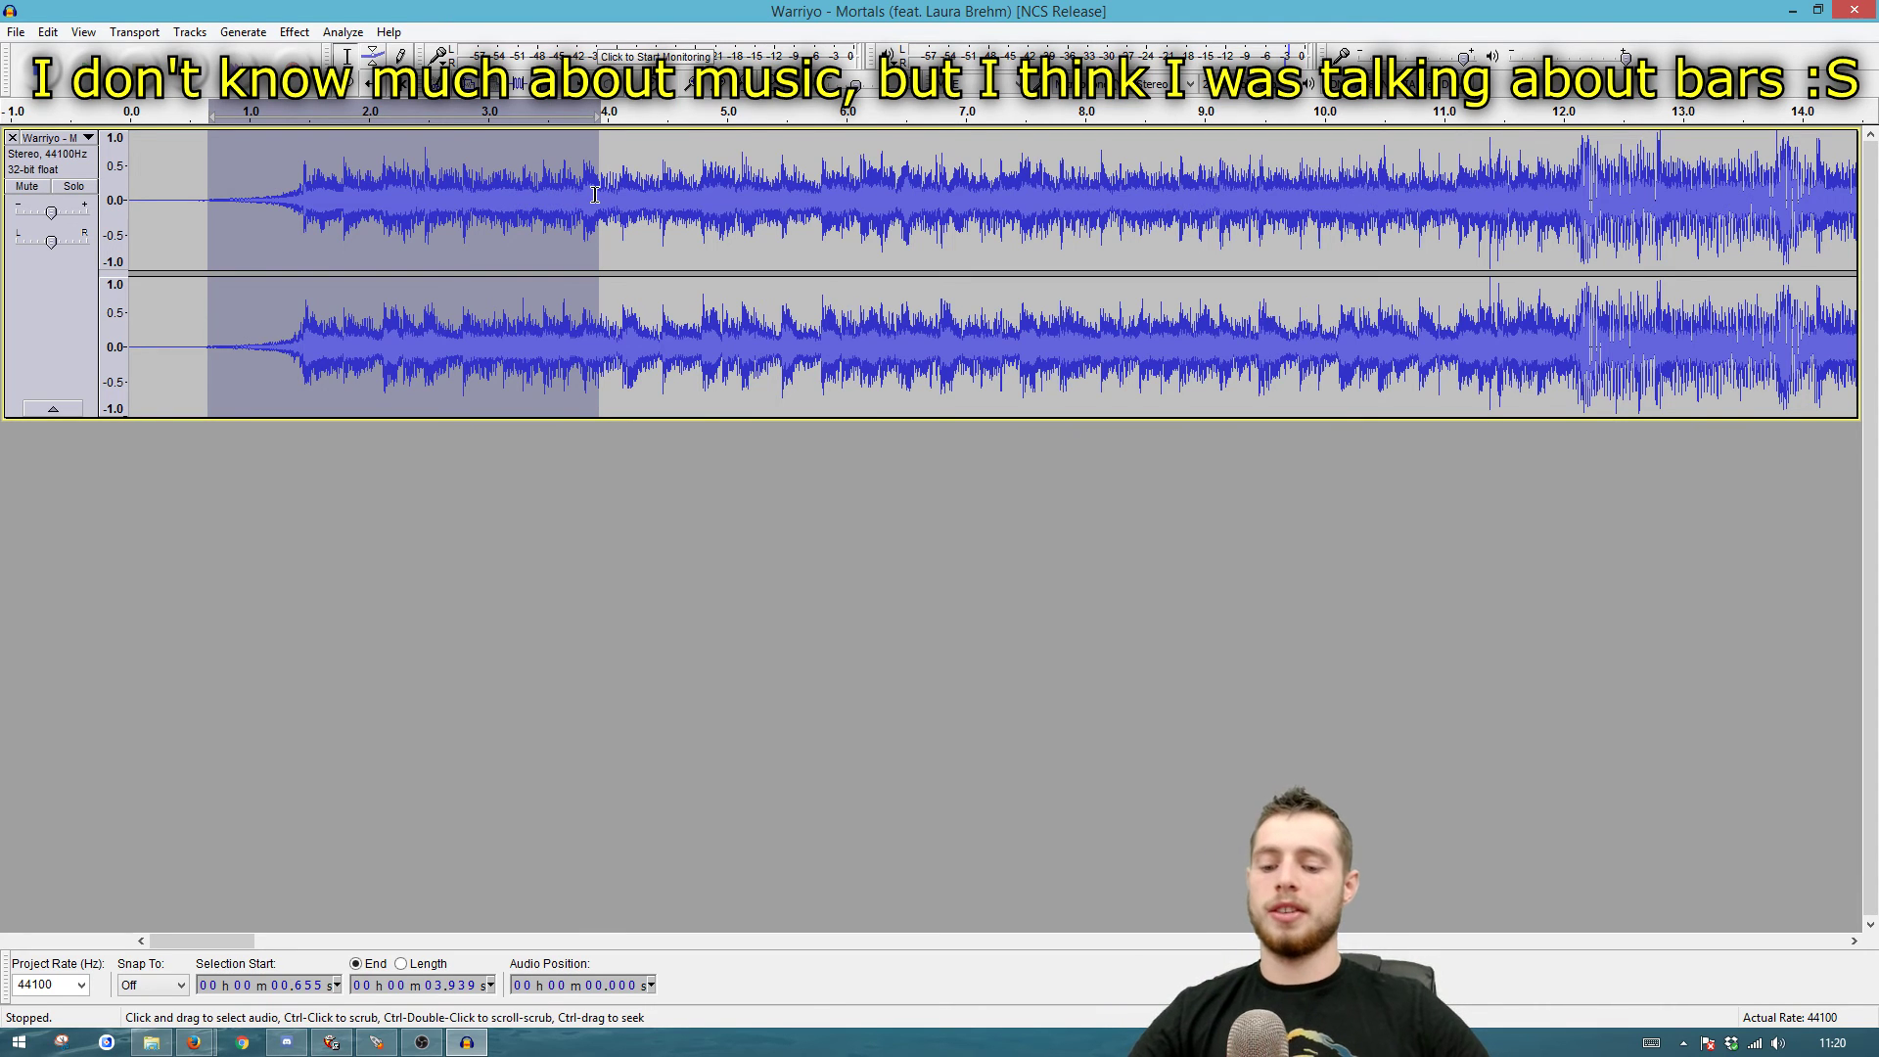
key("space")
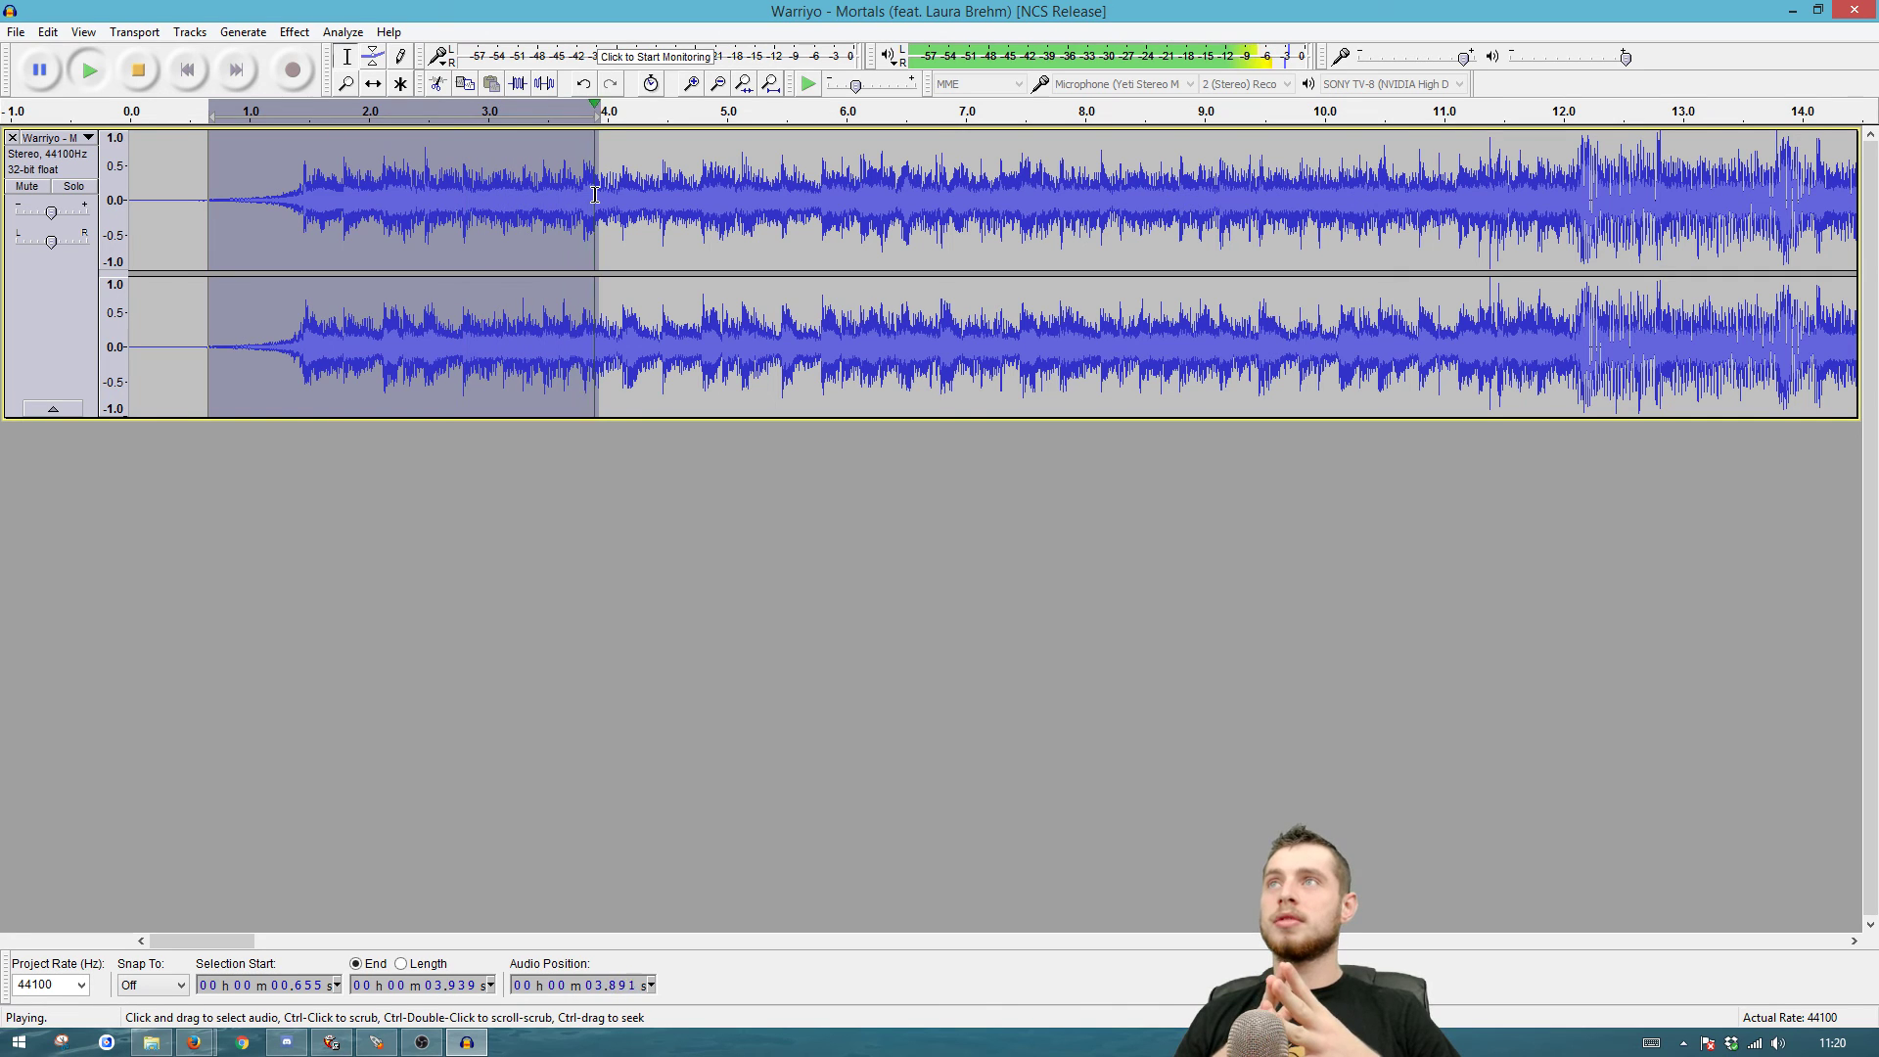
Step: Start exporting the selected audio and create and open a round4 folder inside sound_assets
left_click(15, 32)
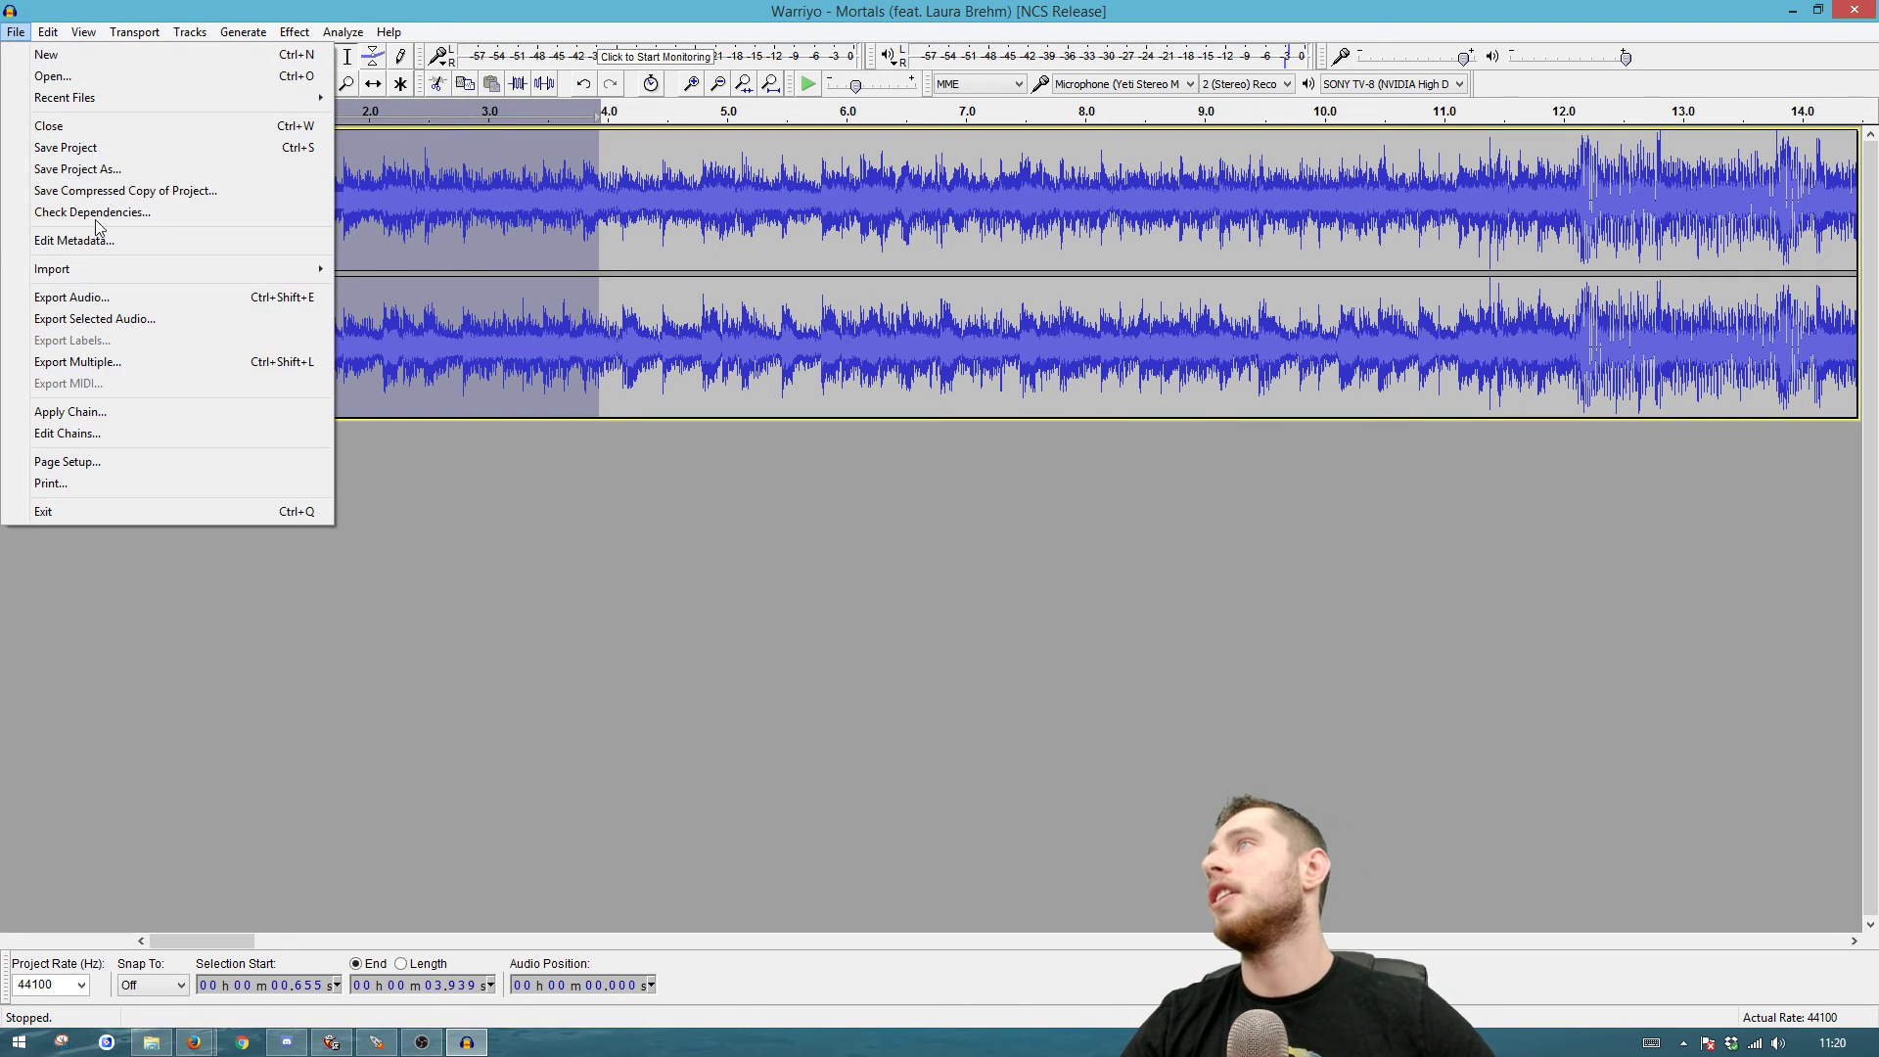
left_click(125, 354)
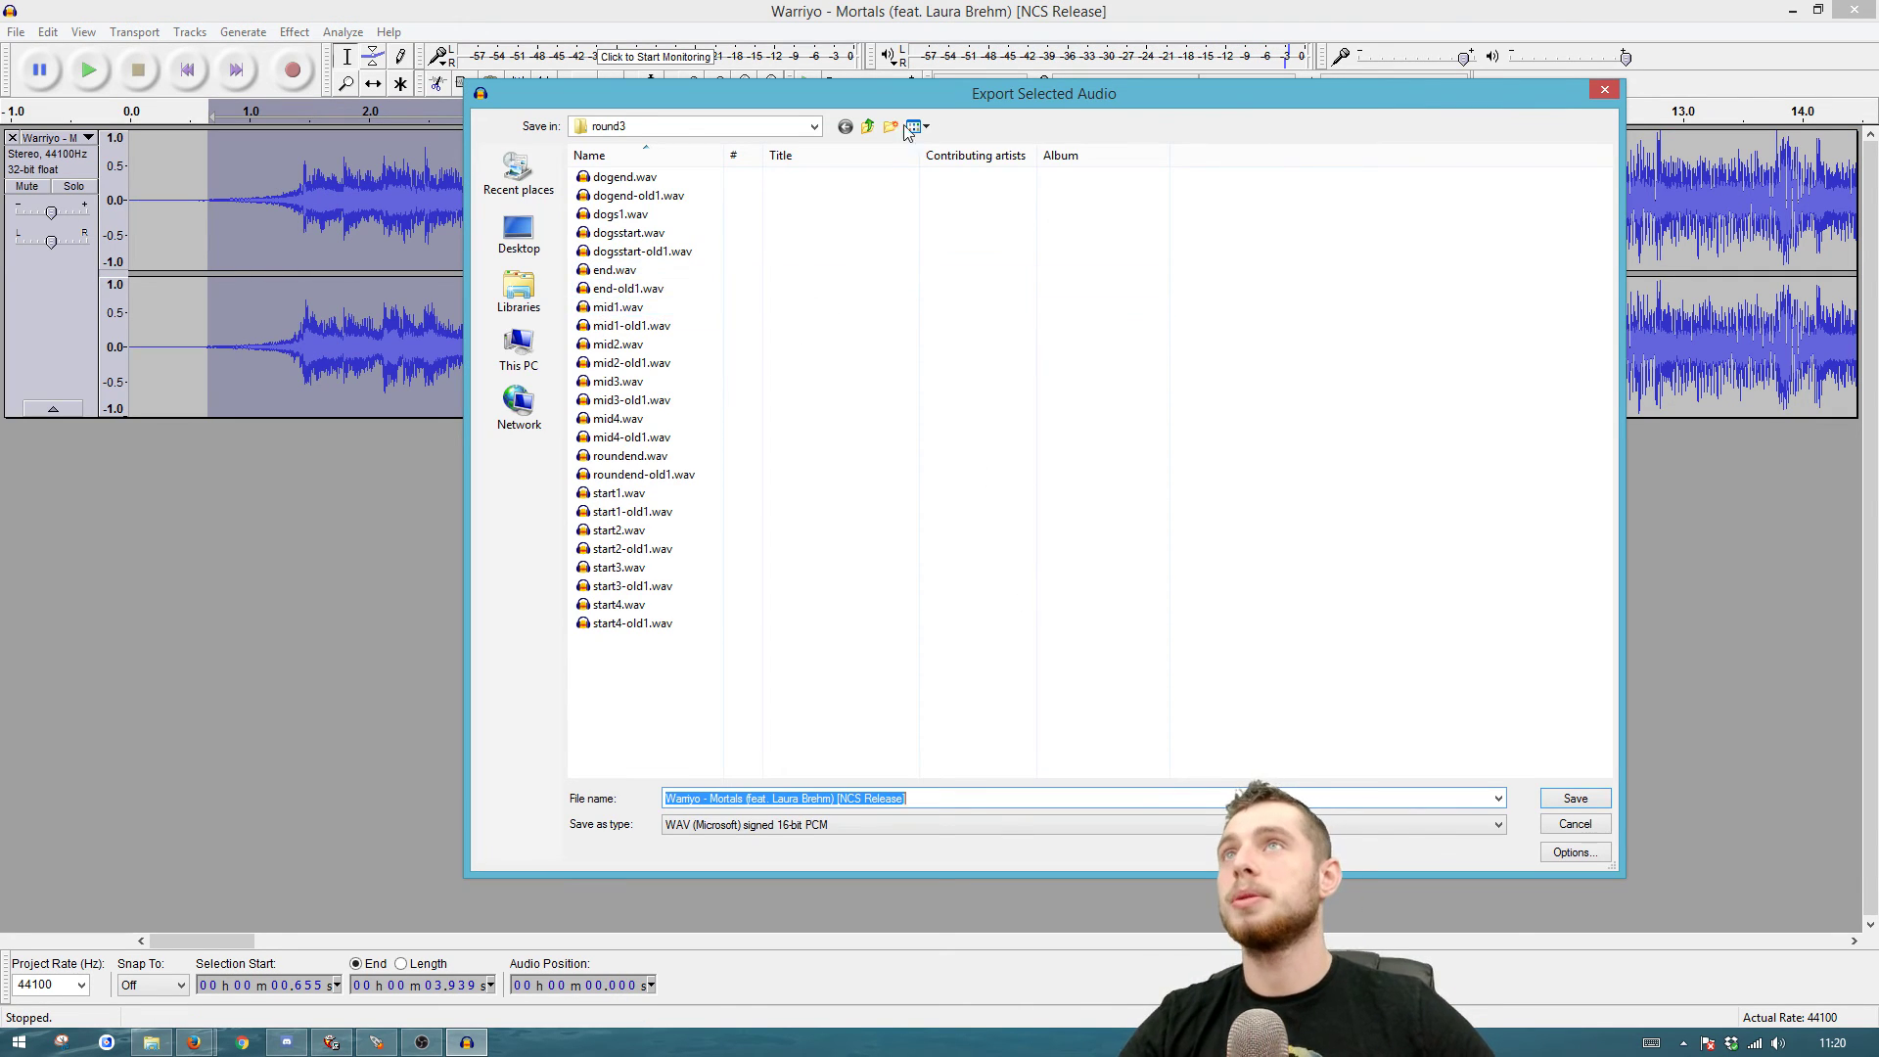
left_click(869, 127)
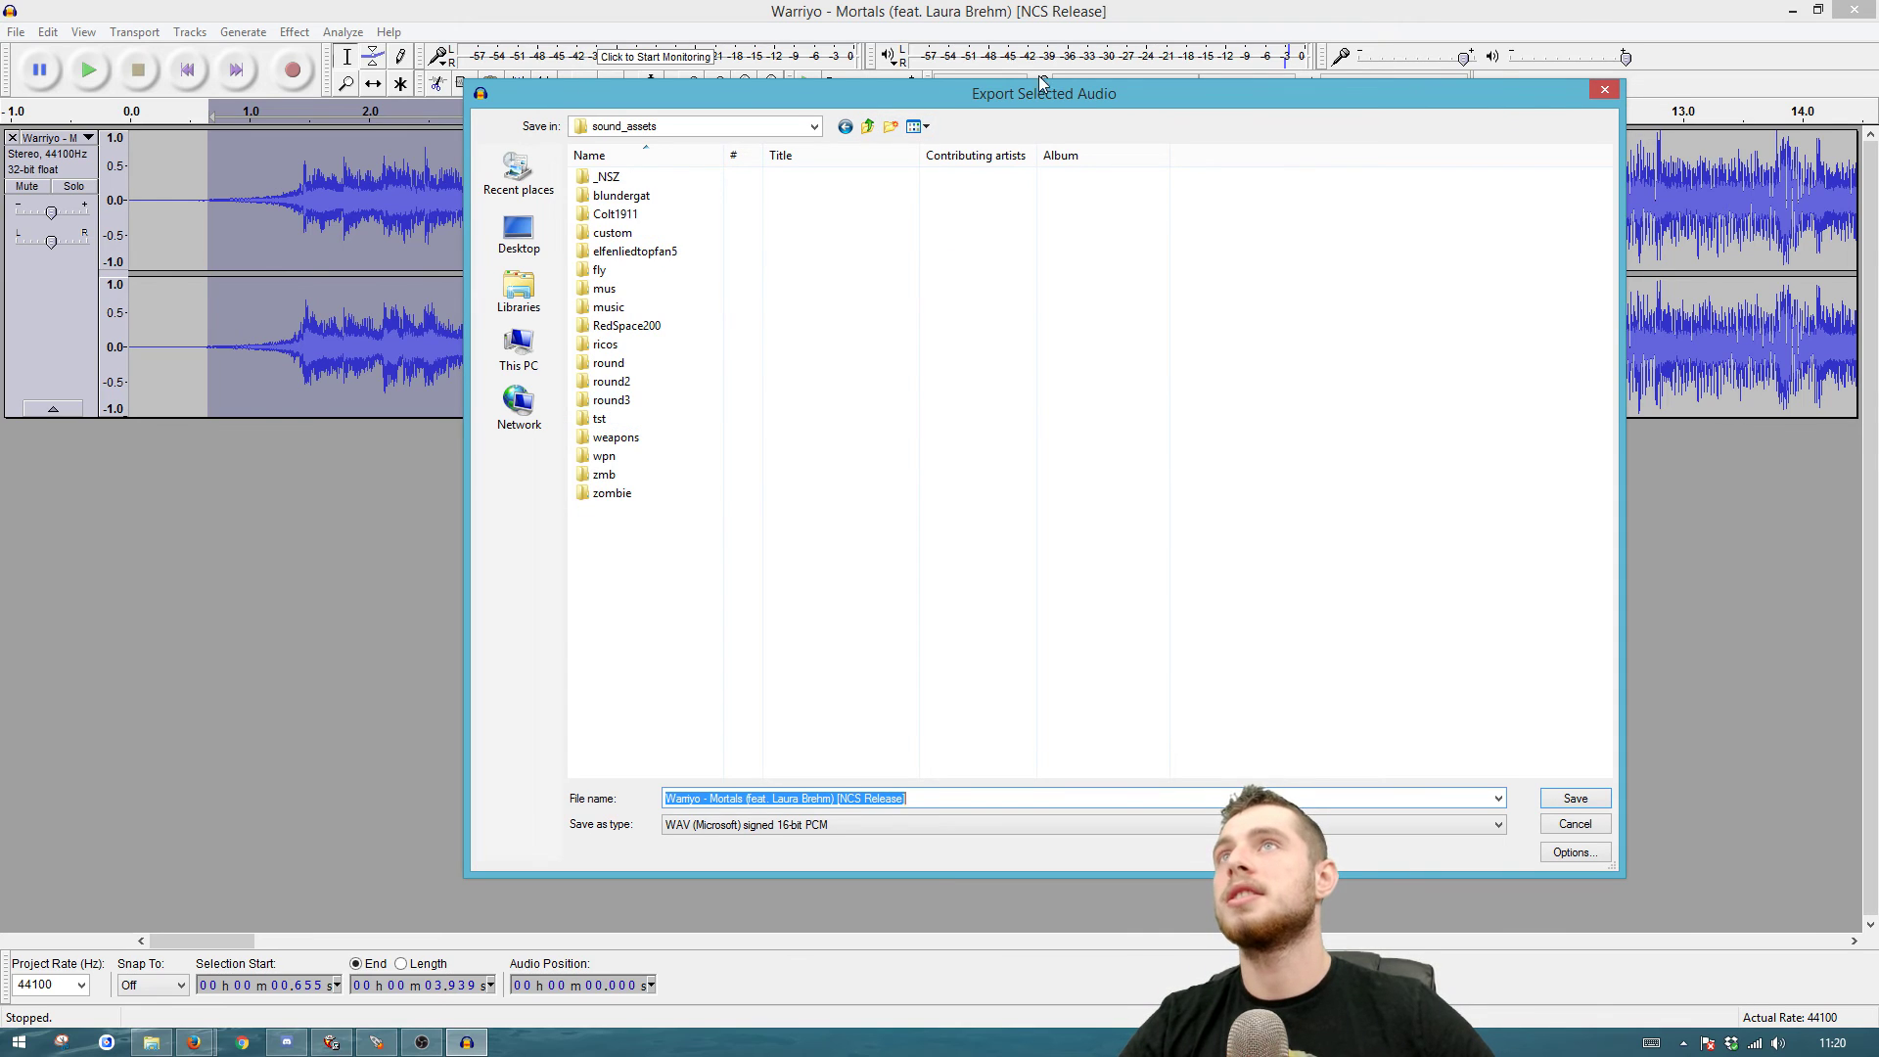
left_click(890, 128)
type("round4")
key("Return")
key("Return")
type("wa")
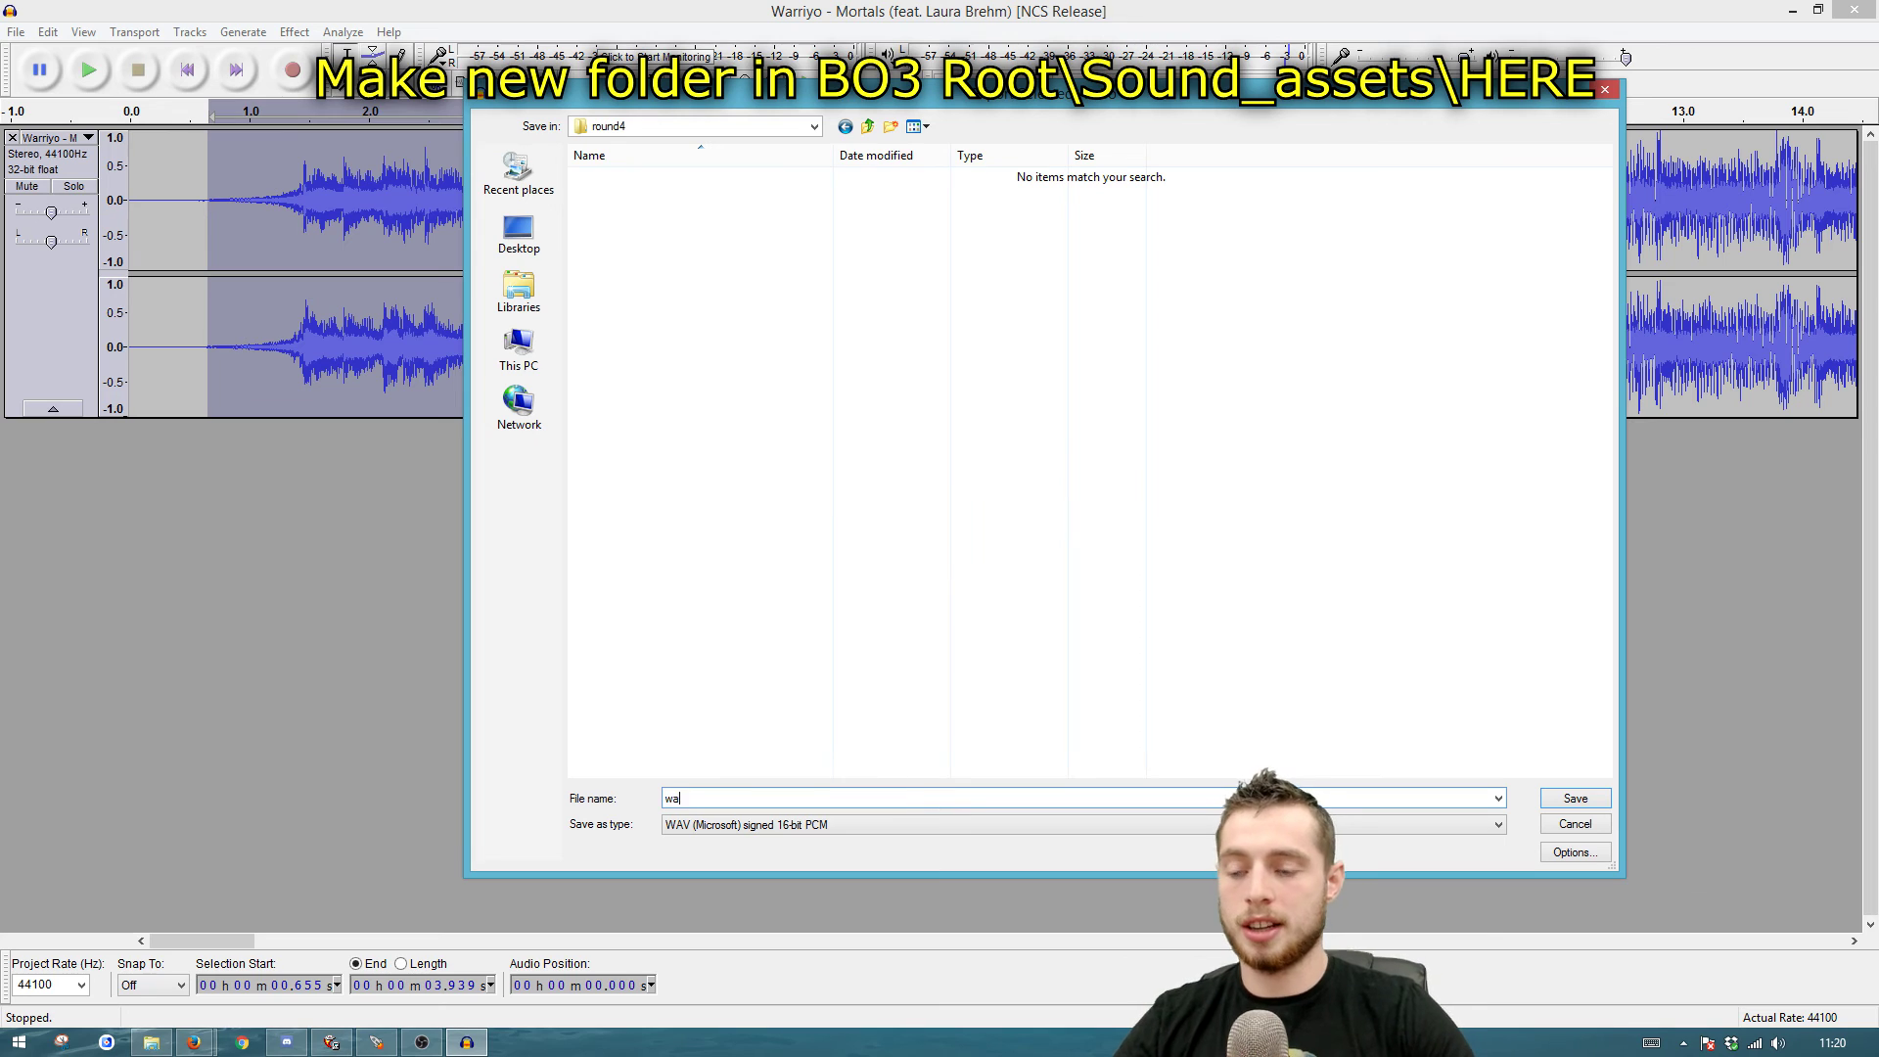
type("t")
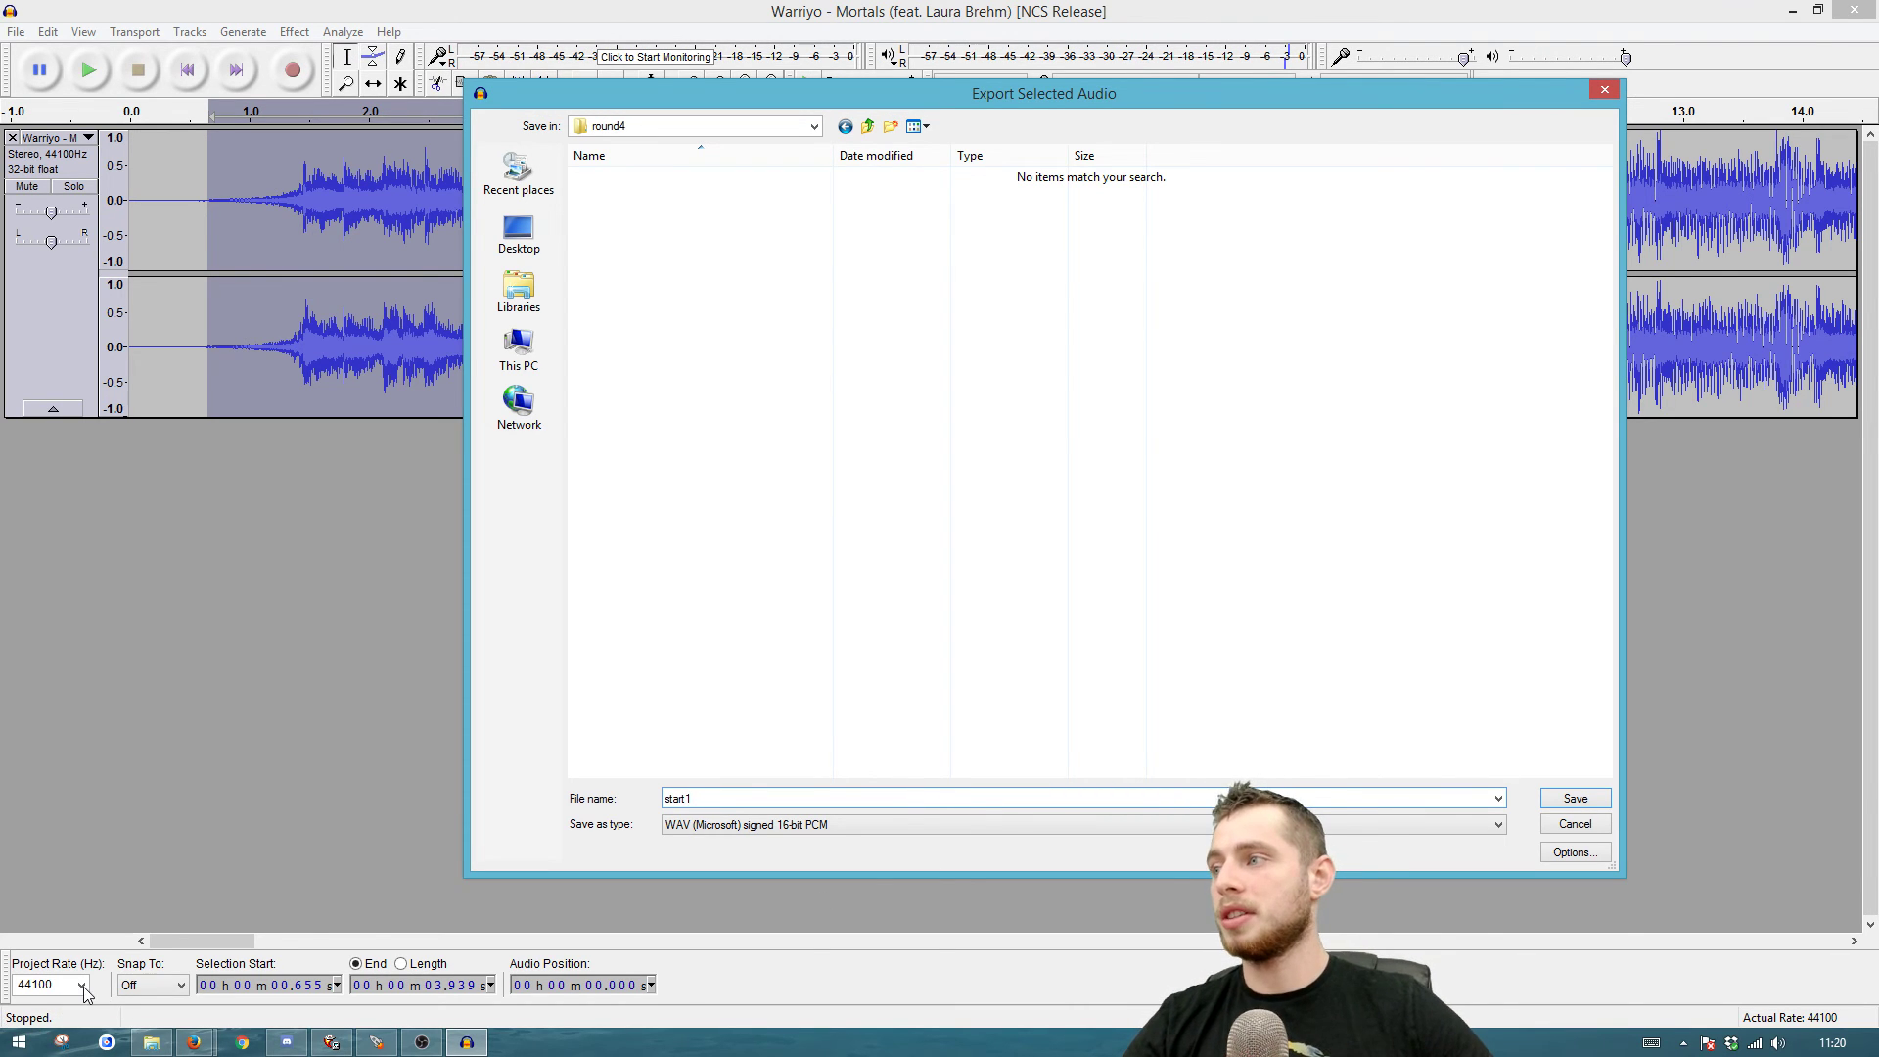
key("ctrl+a")
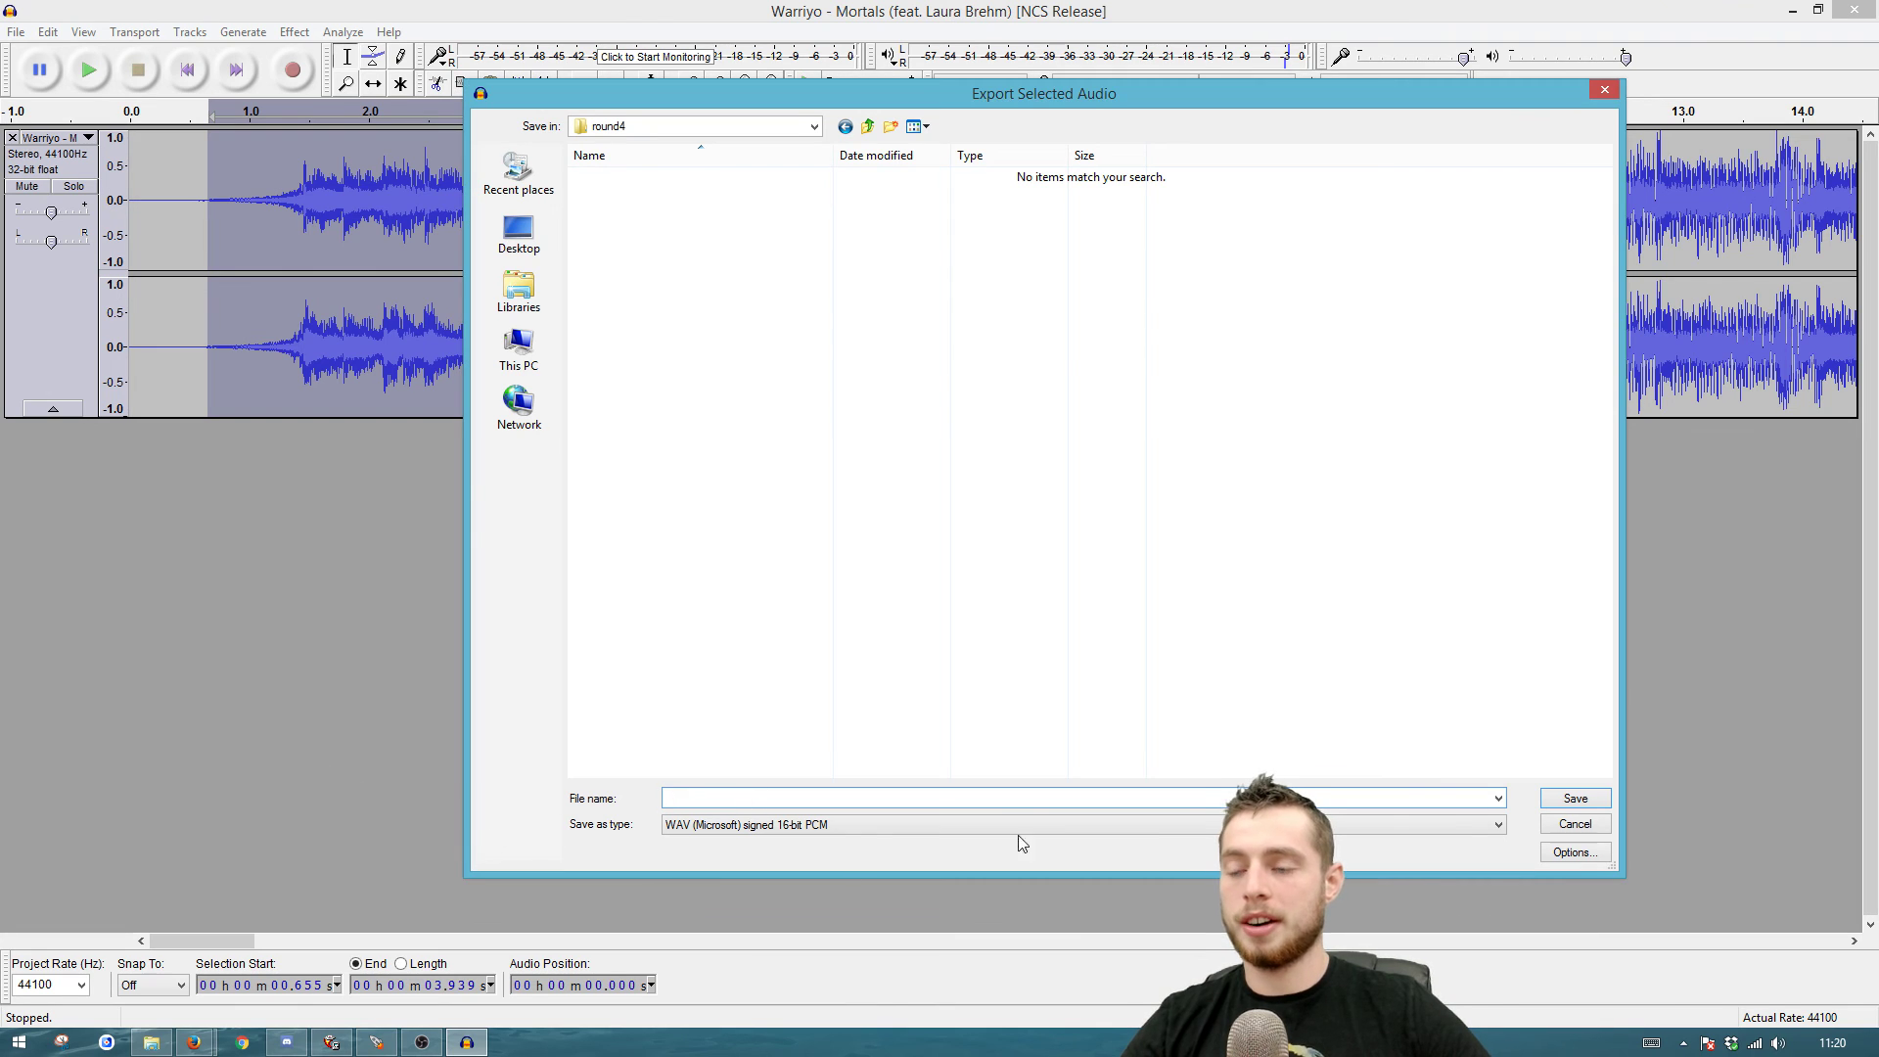
key("Escape")
Step: Set the project rate to 48000 Hz
left_click(81, 985)
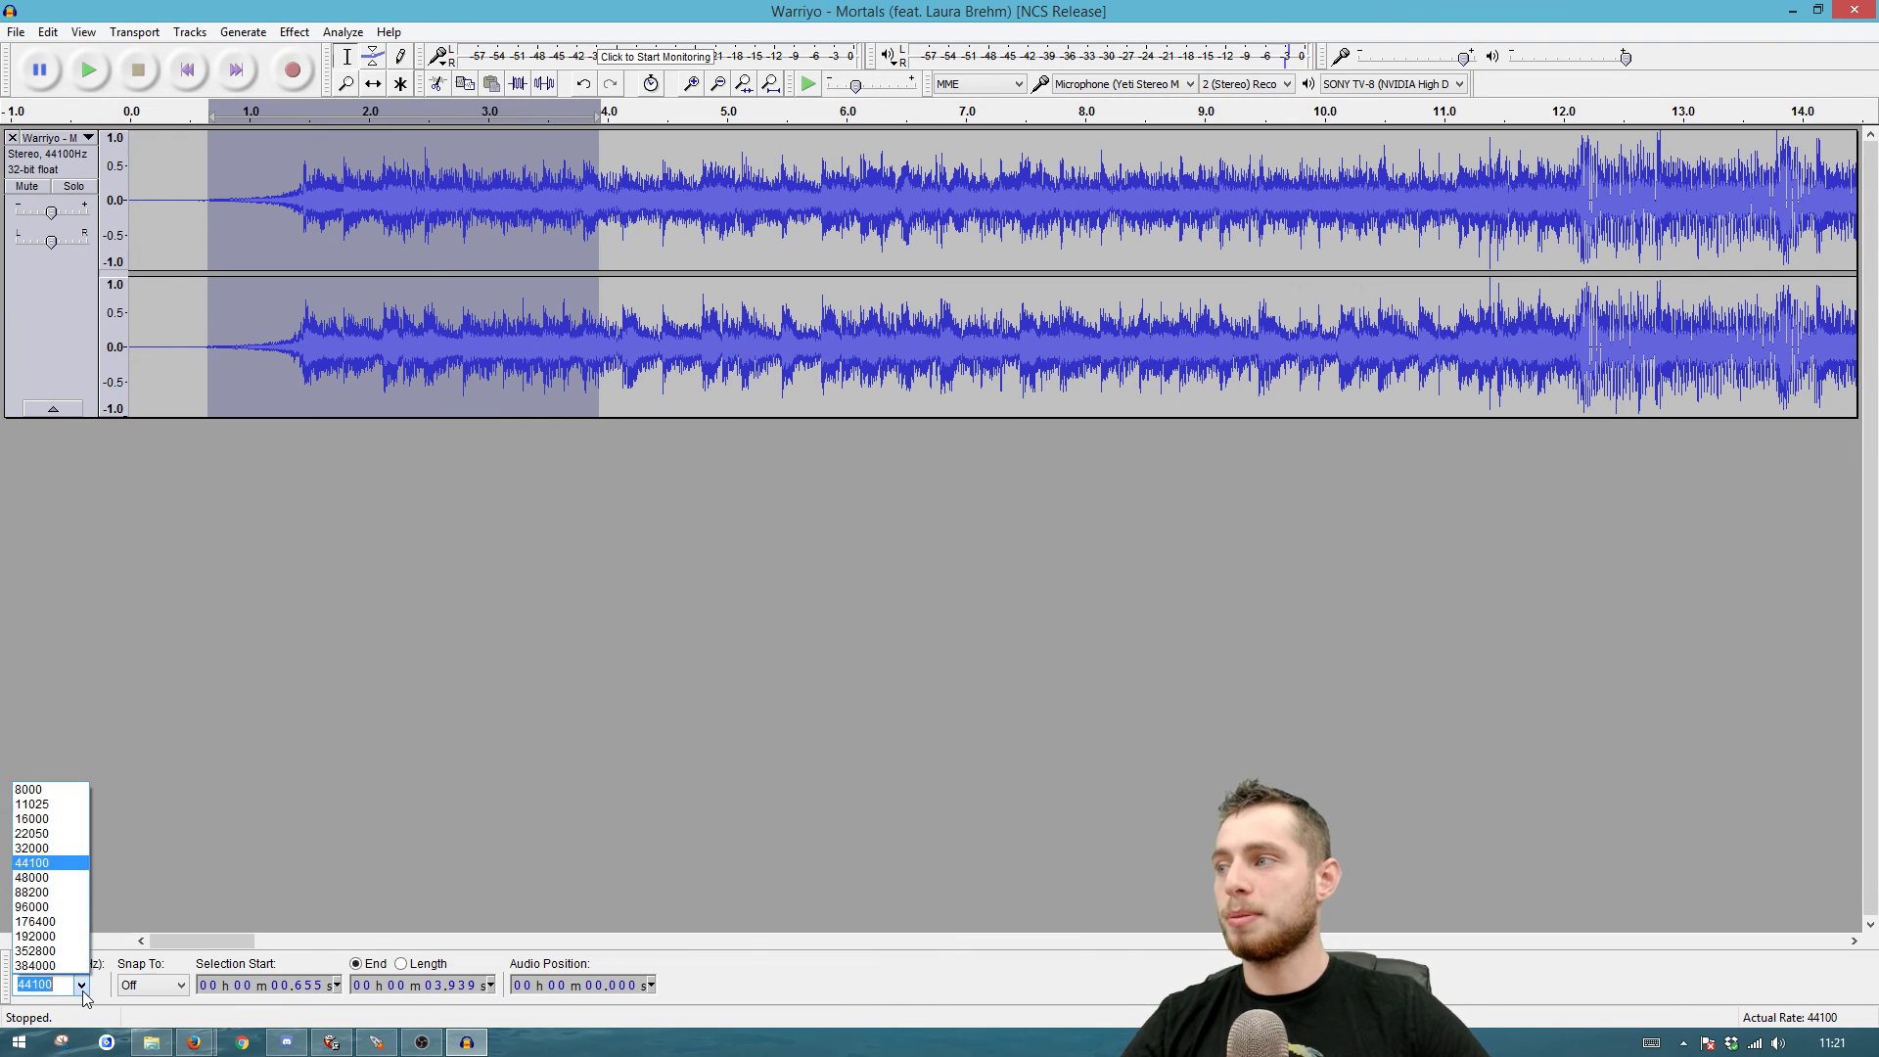
left_click(41, 898)
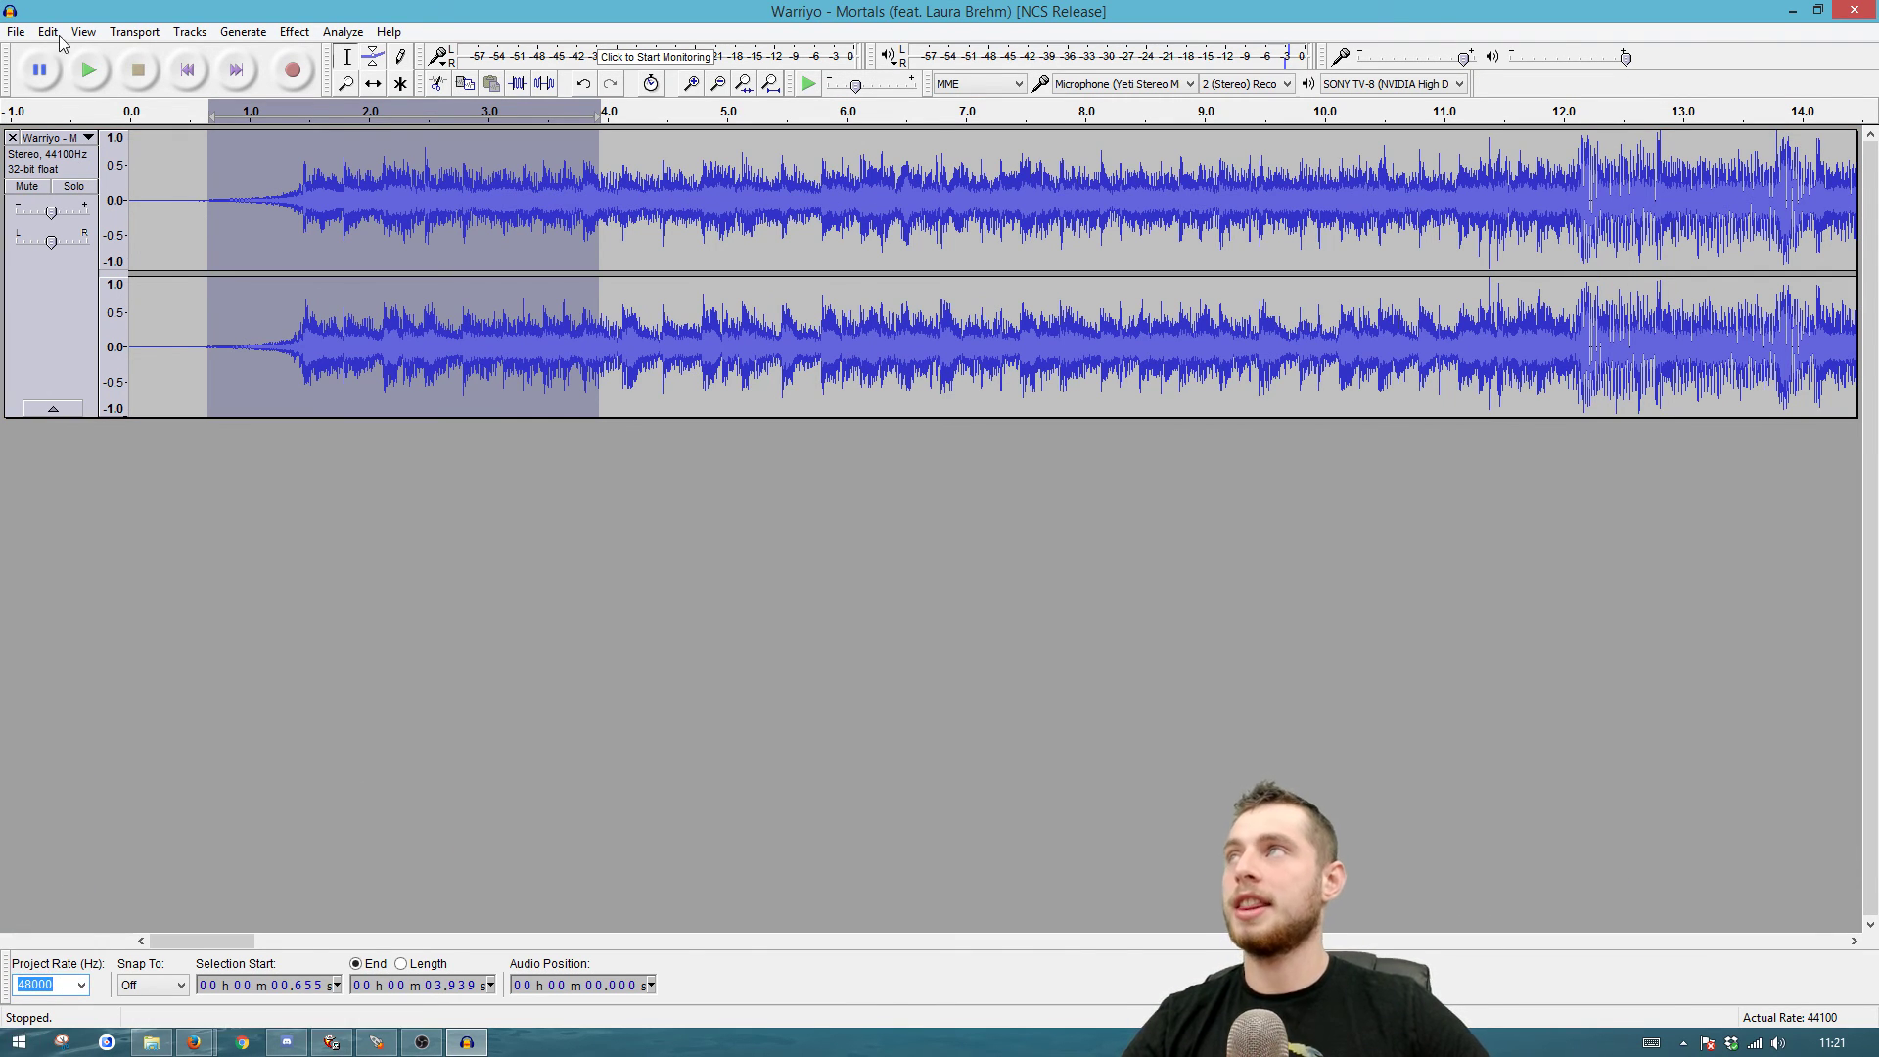
Step: Export the selected intro as start1.wav, a 16-bit PCM WAV, into the round4 folder of sound_assets and accept the existing metadata
left_click(16, 31)
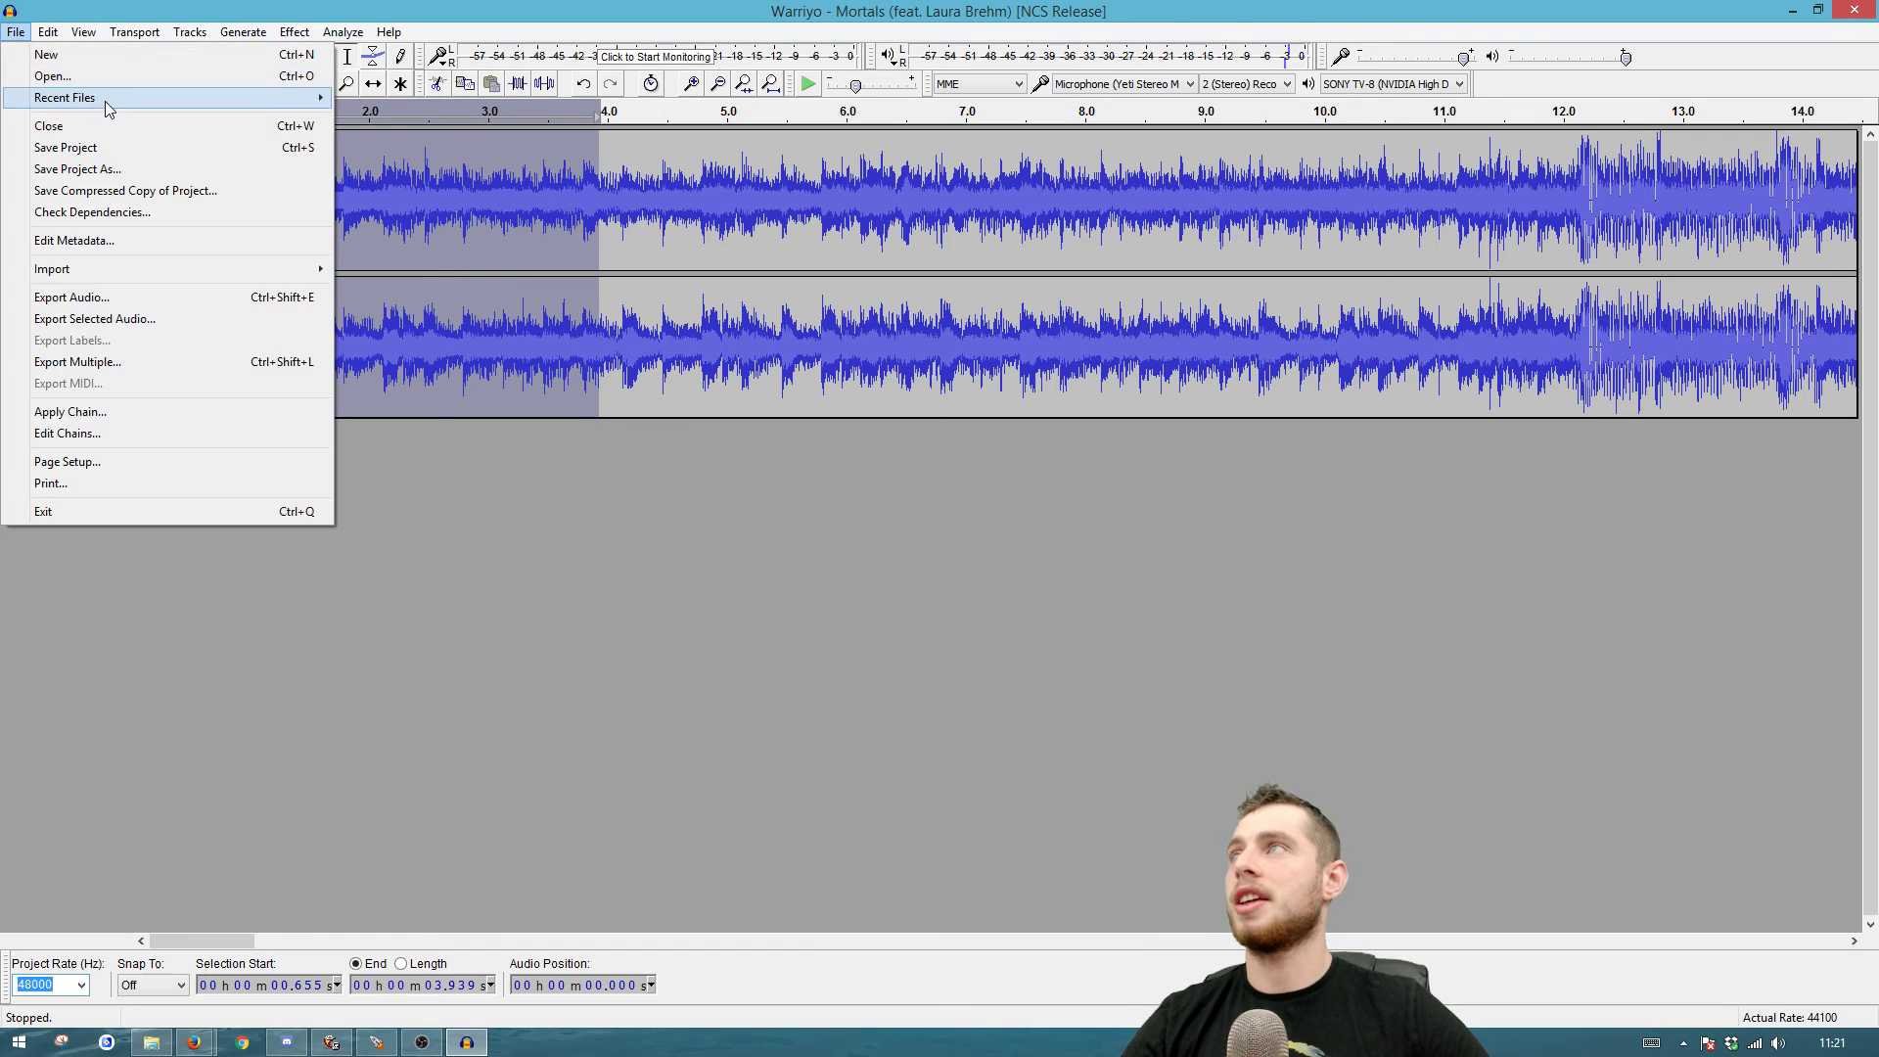
left_click(105, 320)
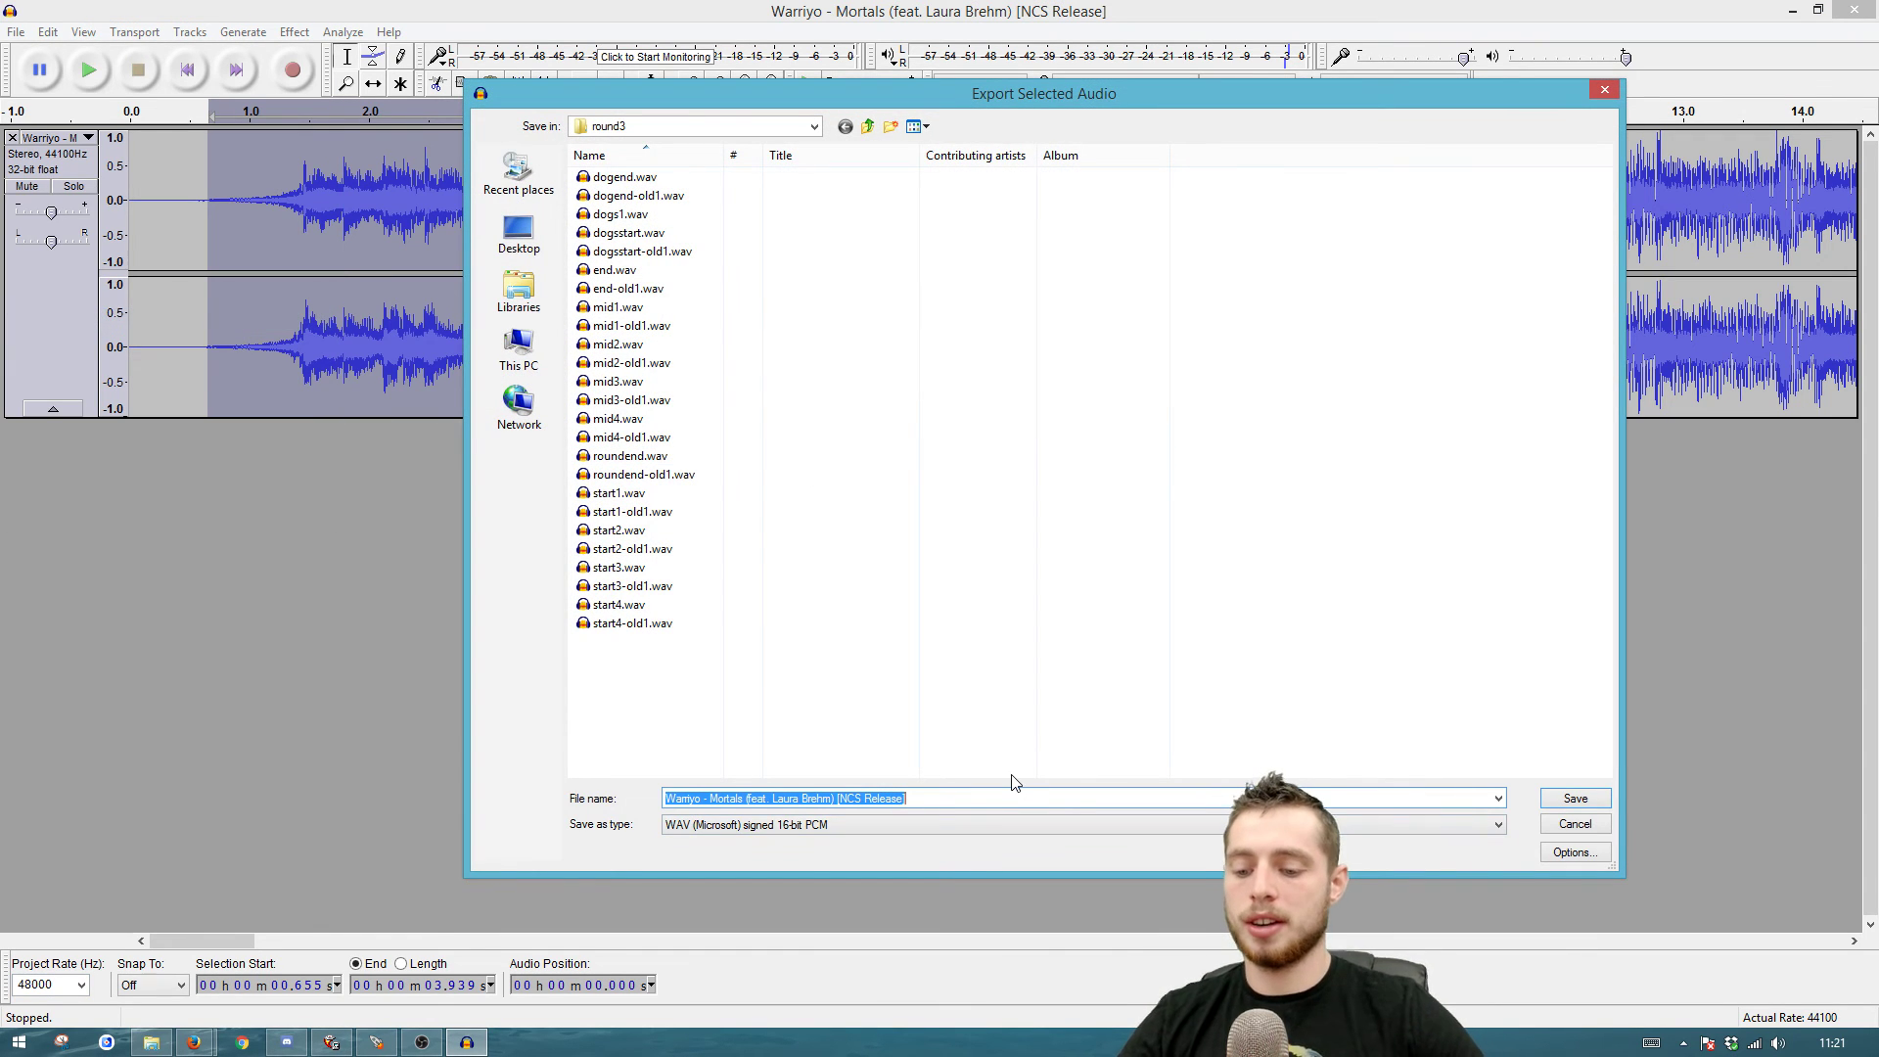
type("start1.wav")
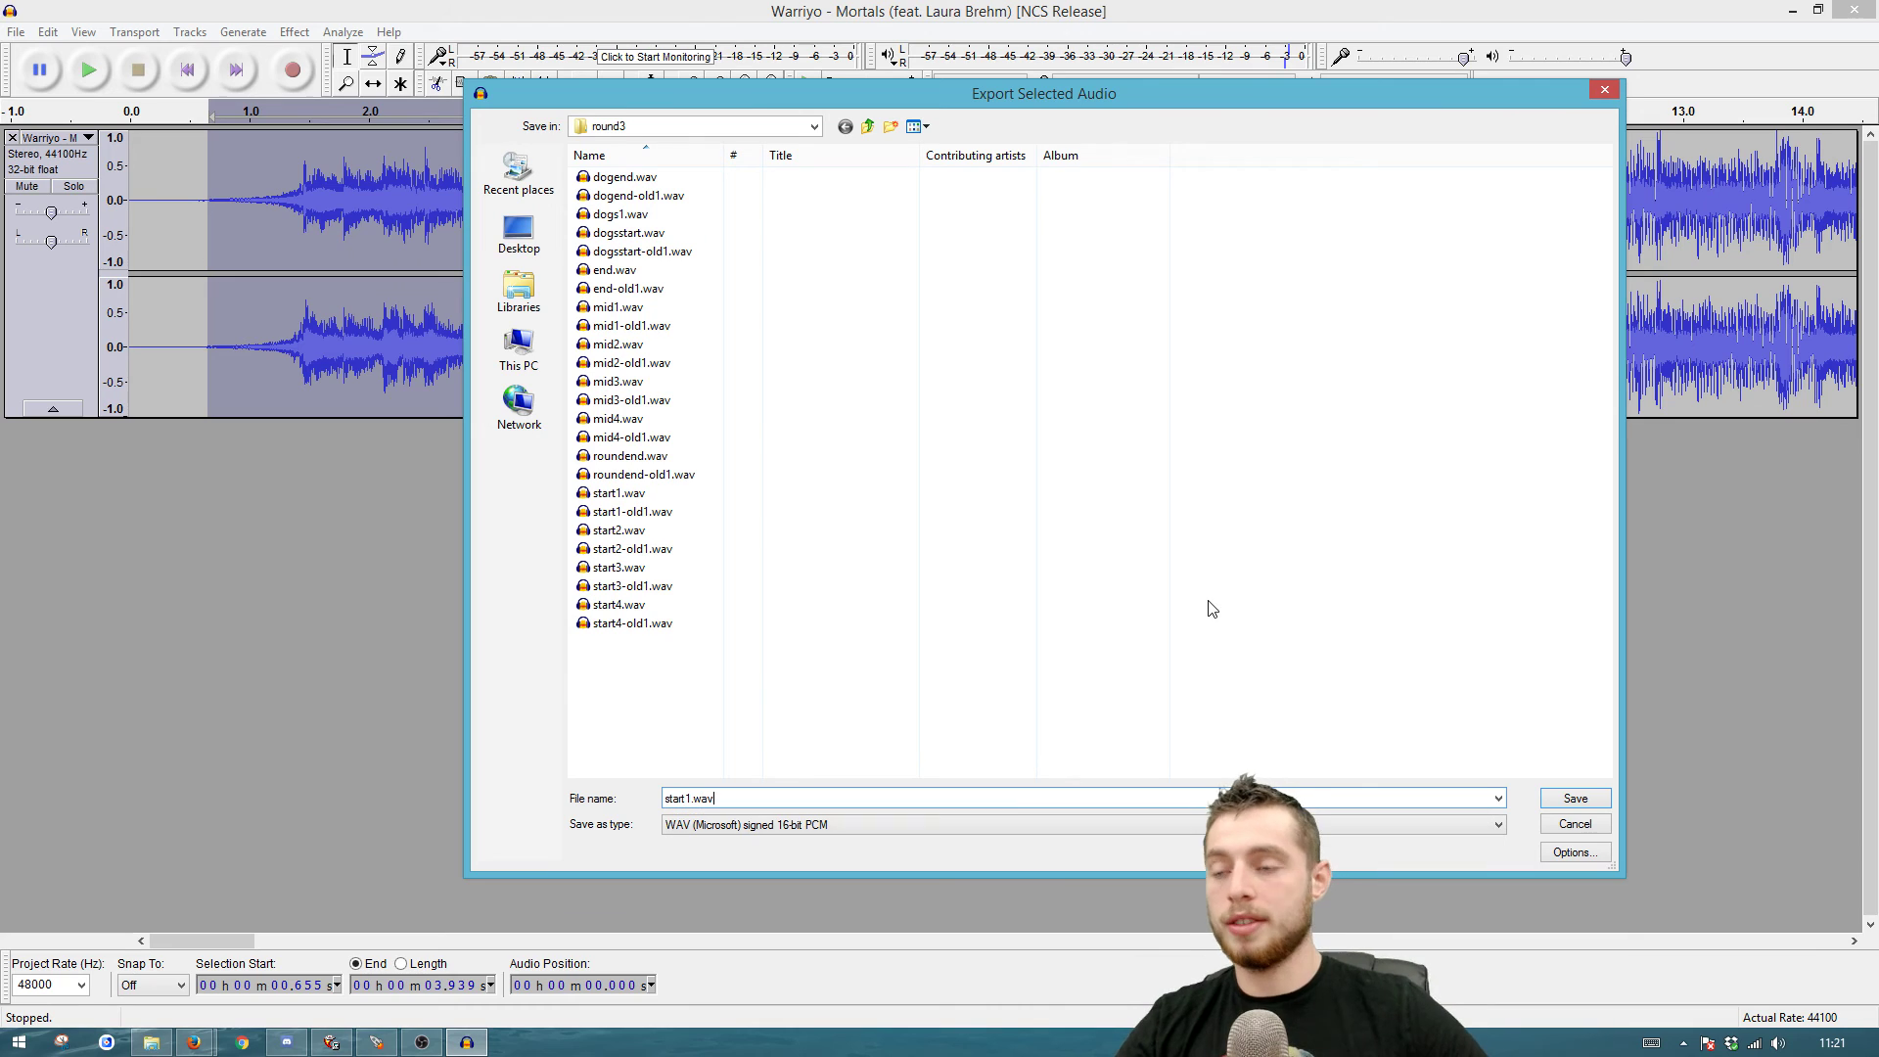
left_click(868, 127)
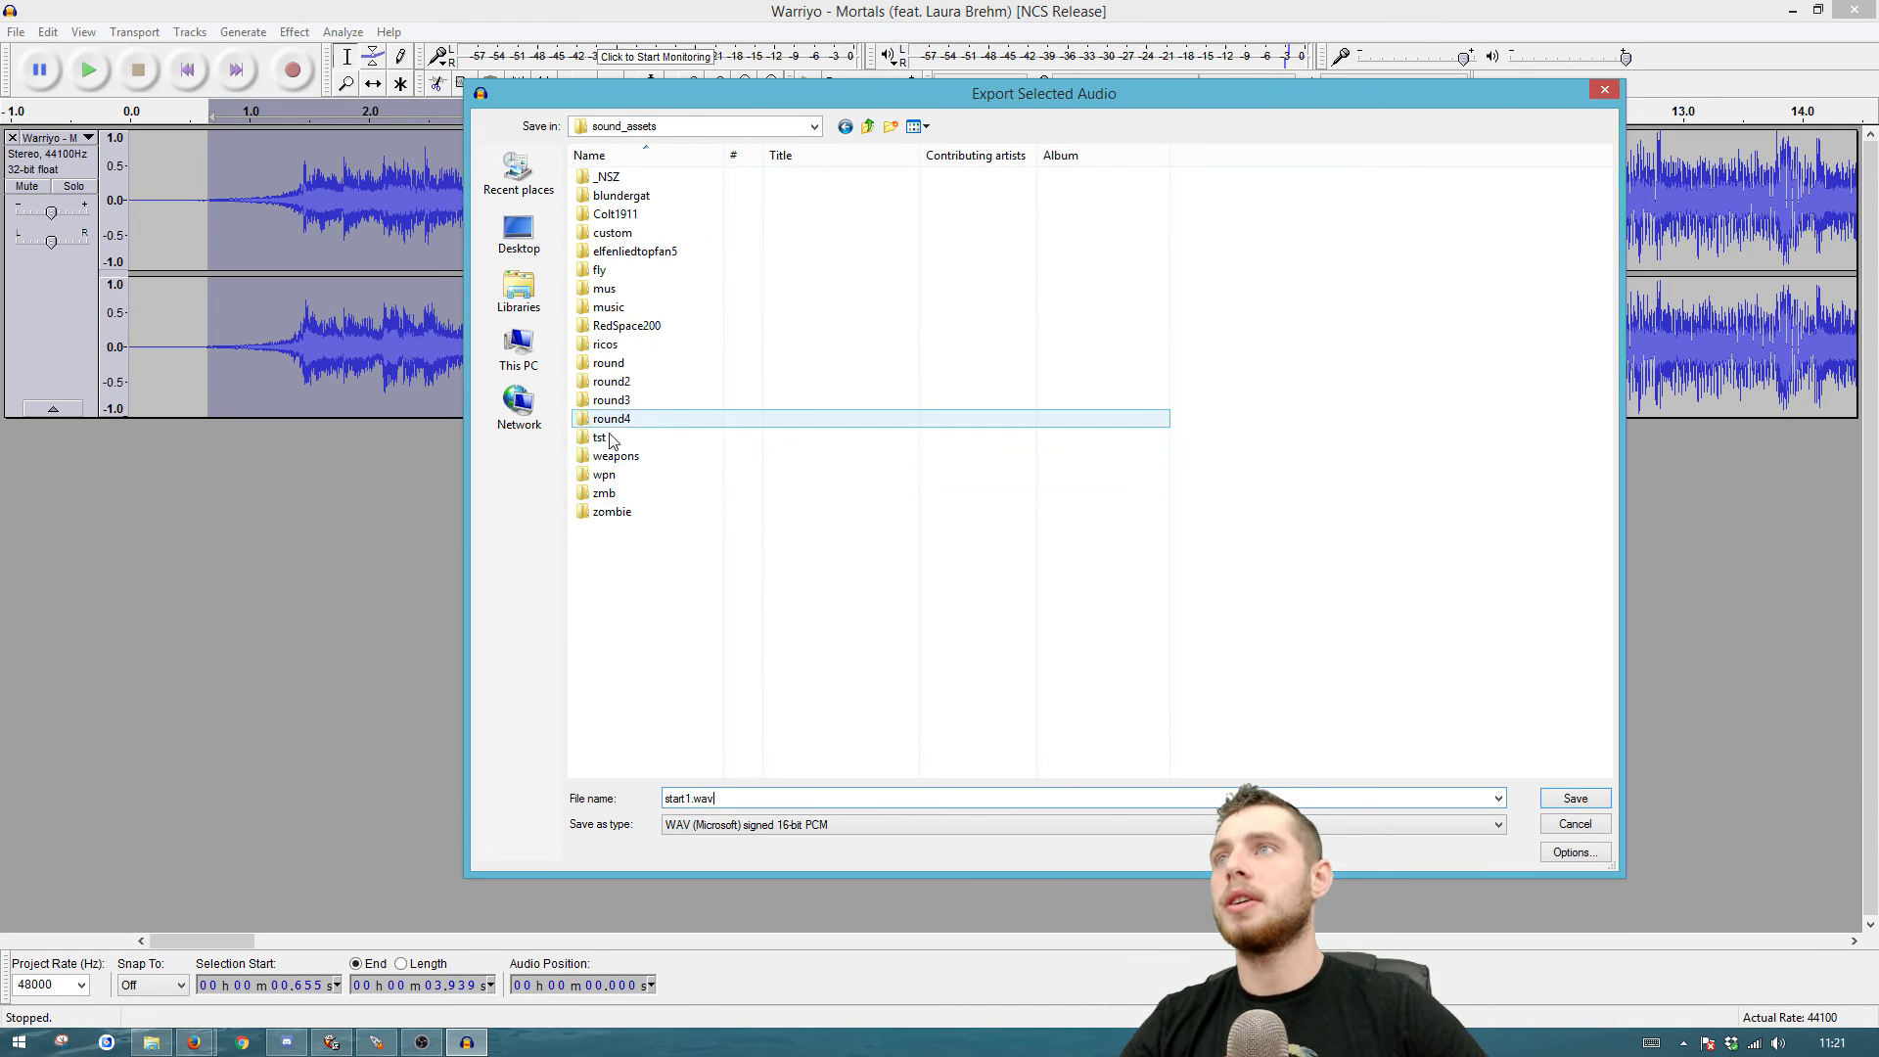
double_click(623, 430)
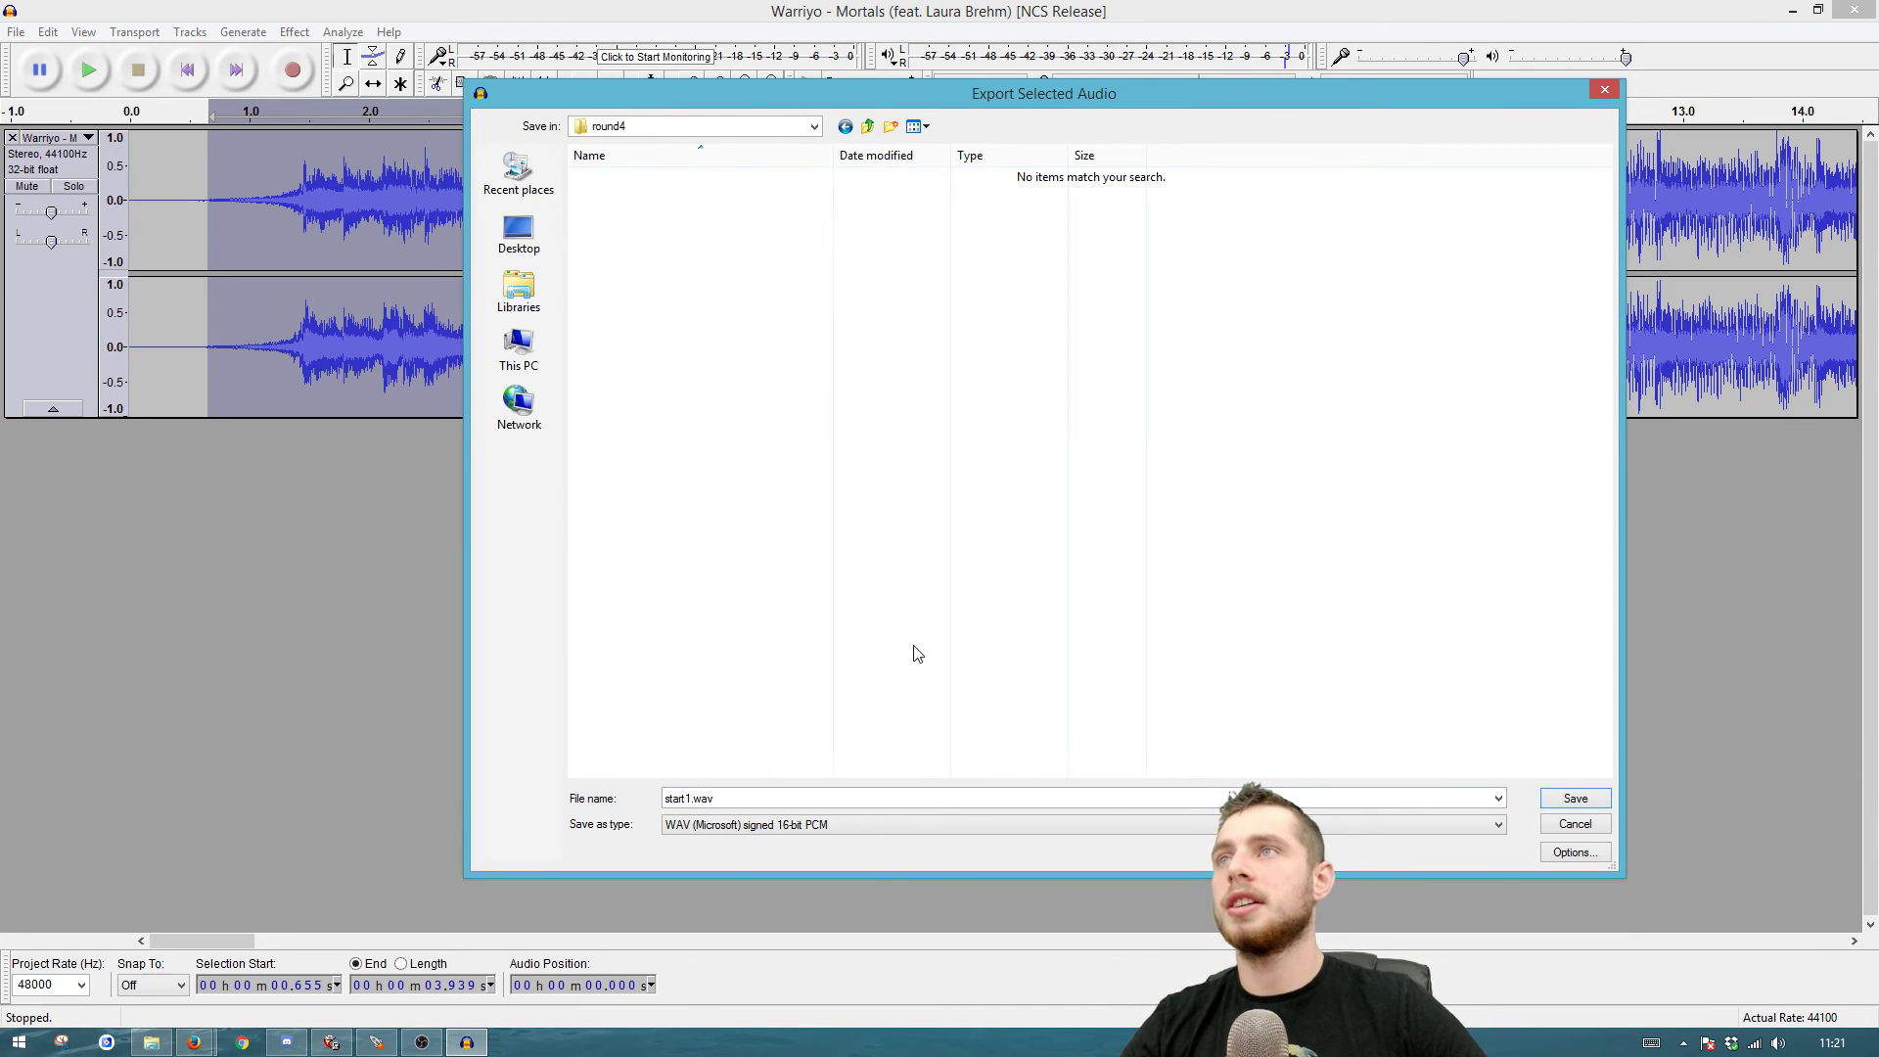
left_click(812, 125)
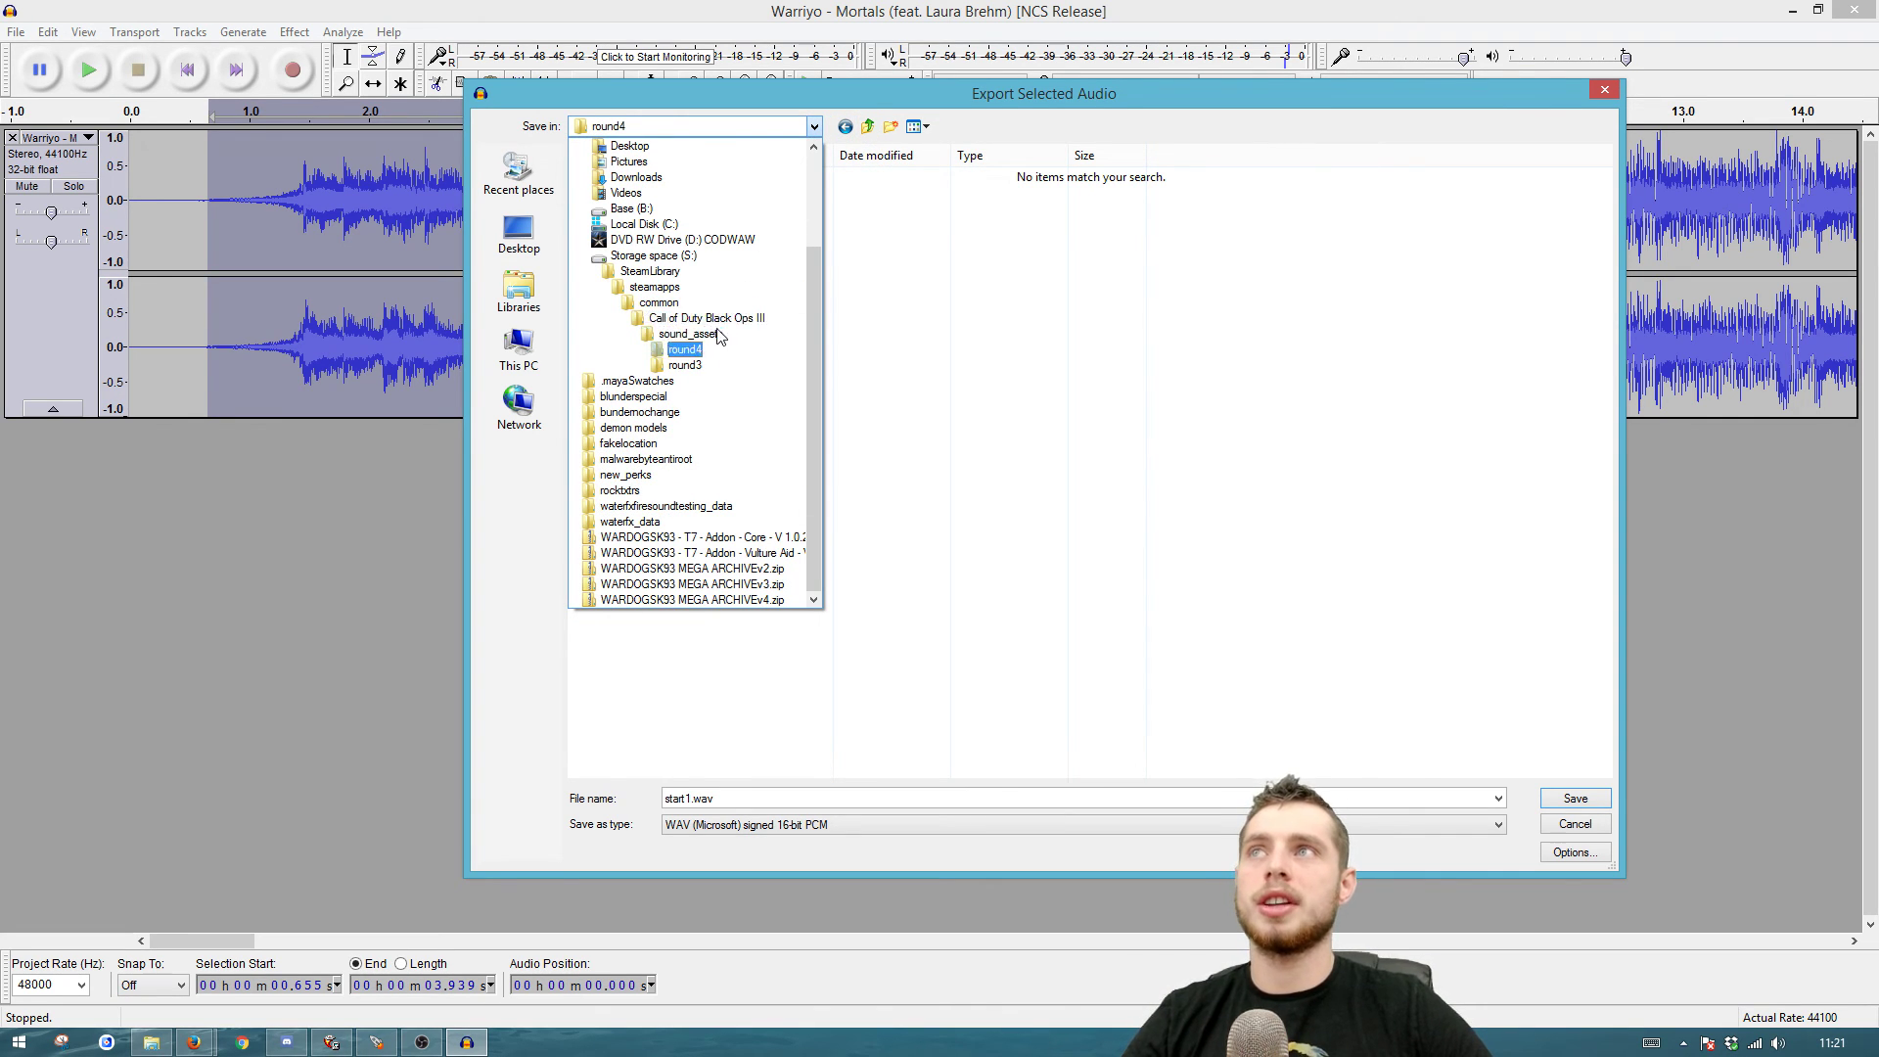
left_click(657, 349)
left_click(763, 799)
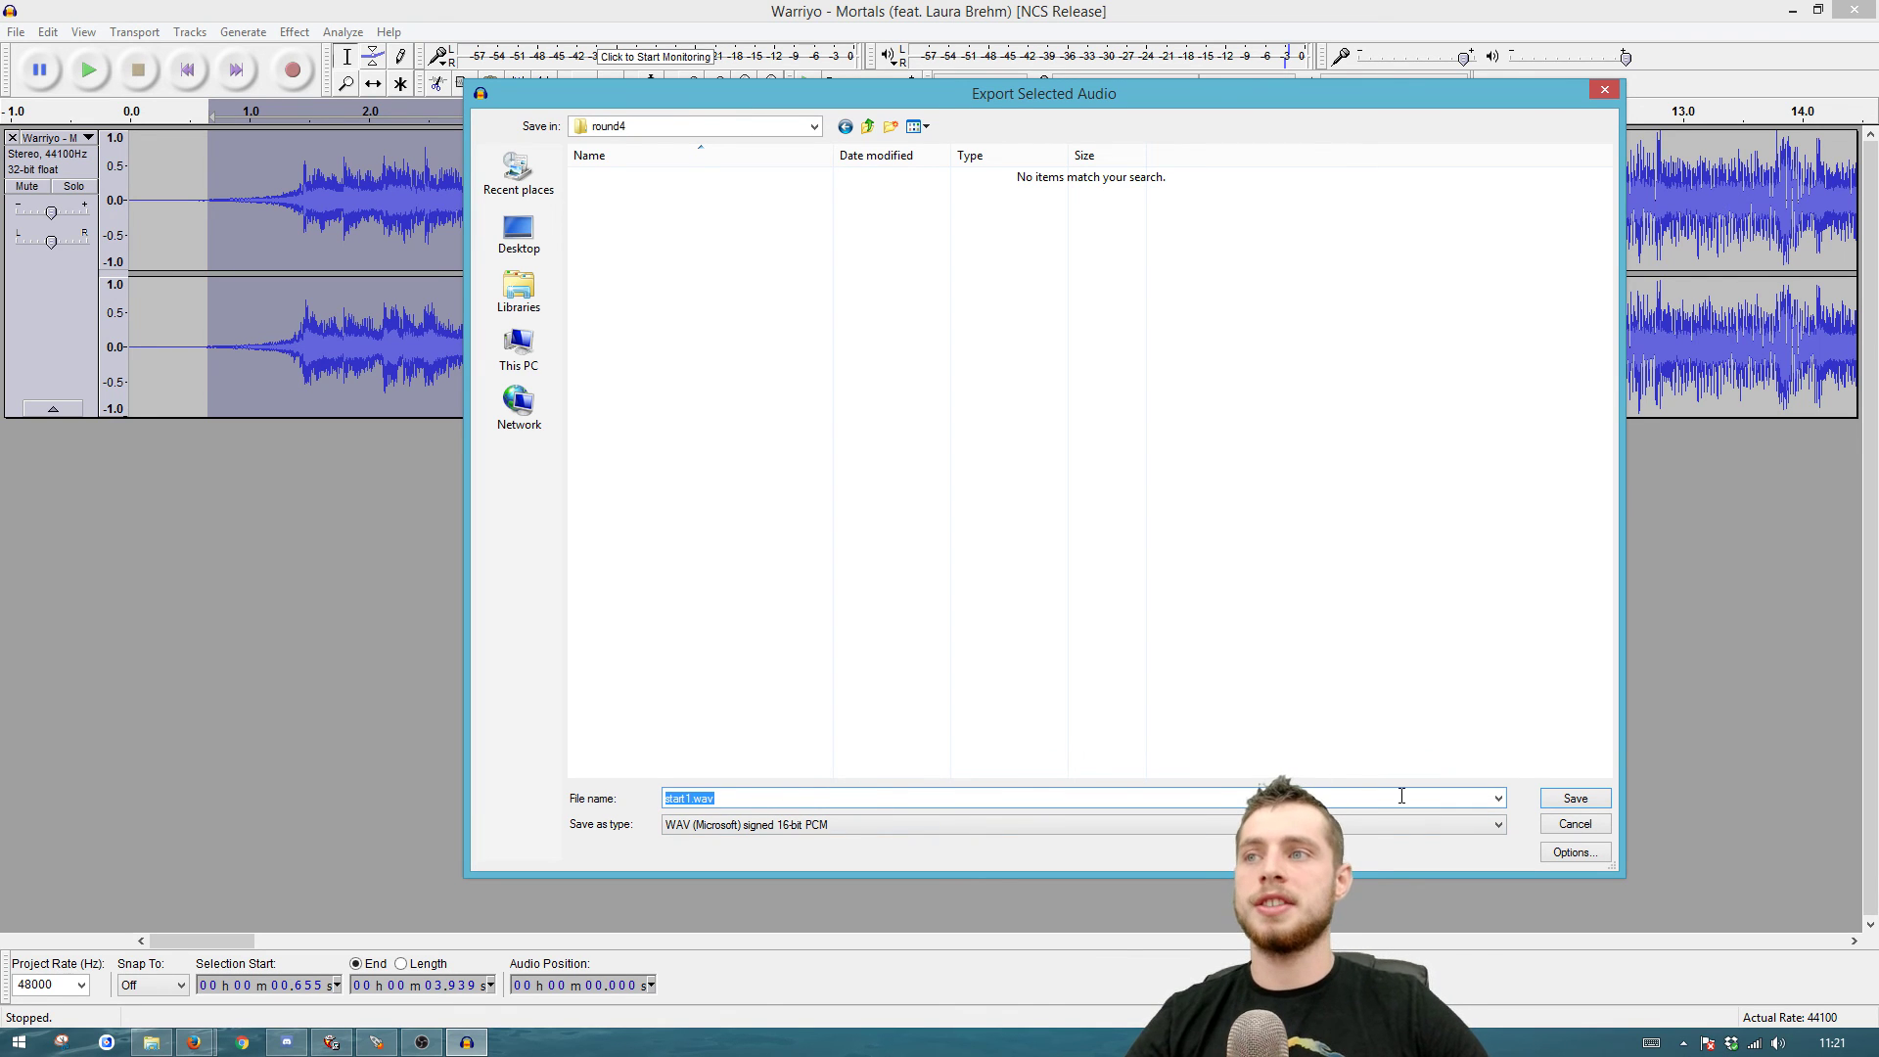
left_click(1576, 800)
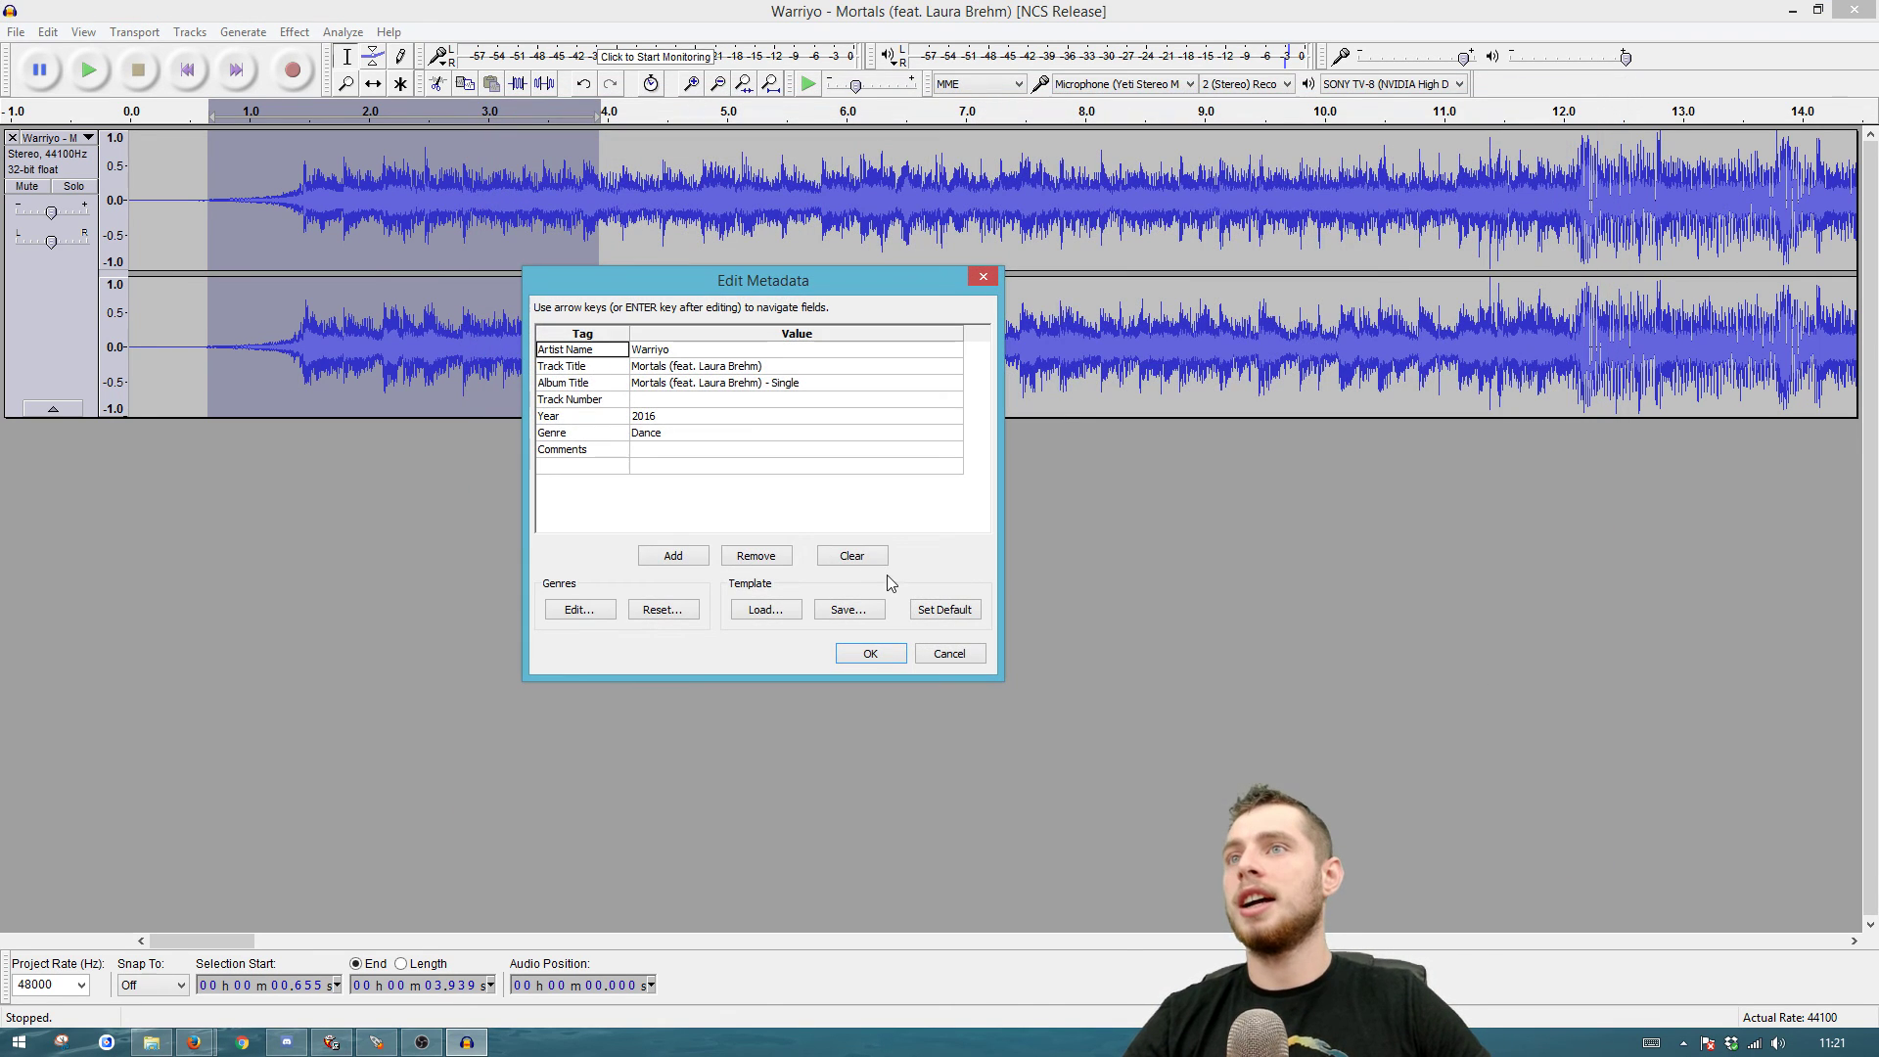
left_click(870, 654)
Step: Select the section following the intro, from about 3.947 s to 6.657 s, and play it back
left_click(642, 234)
left_click_drag(600, 190, 1018, 192)
key("space")
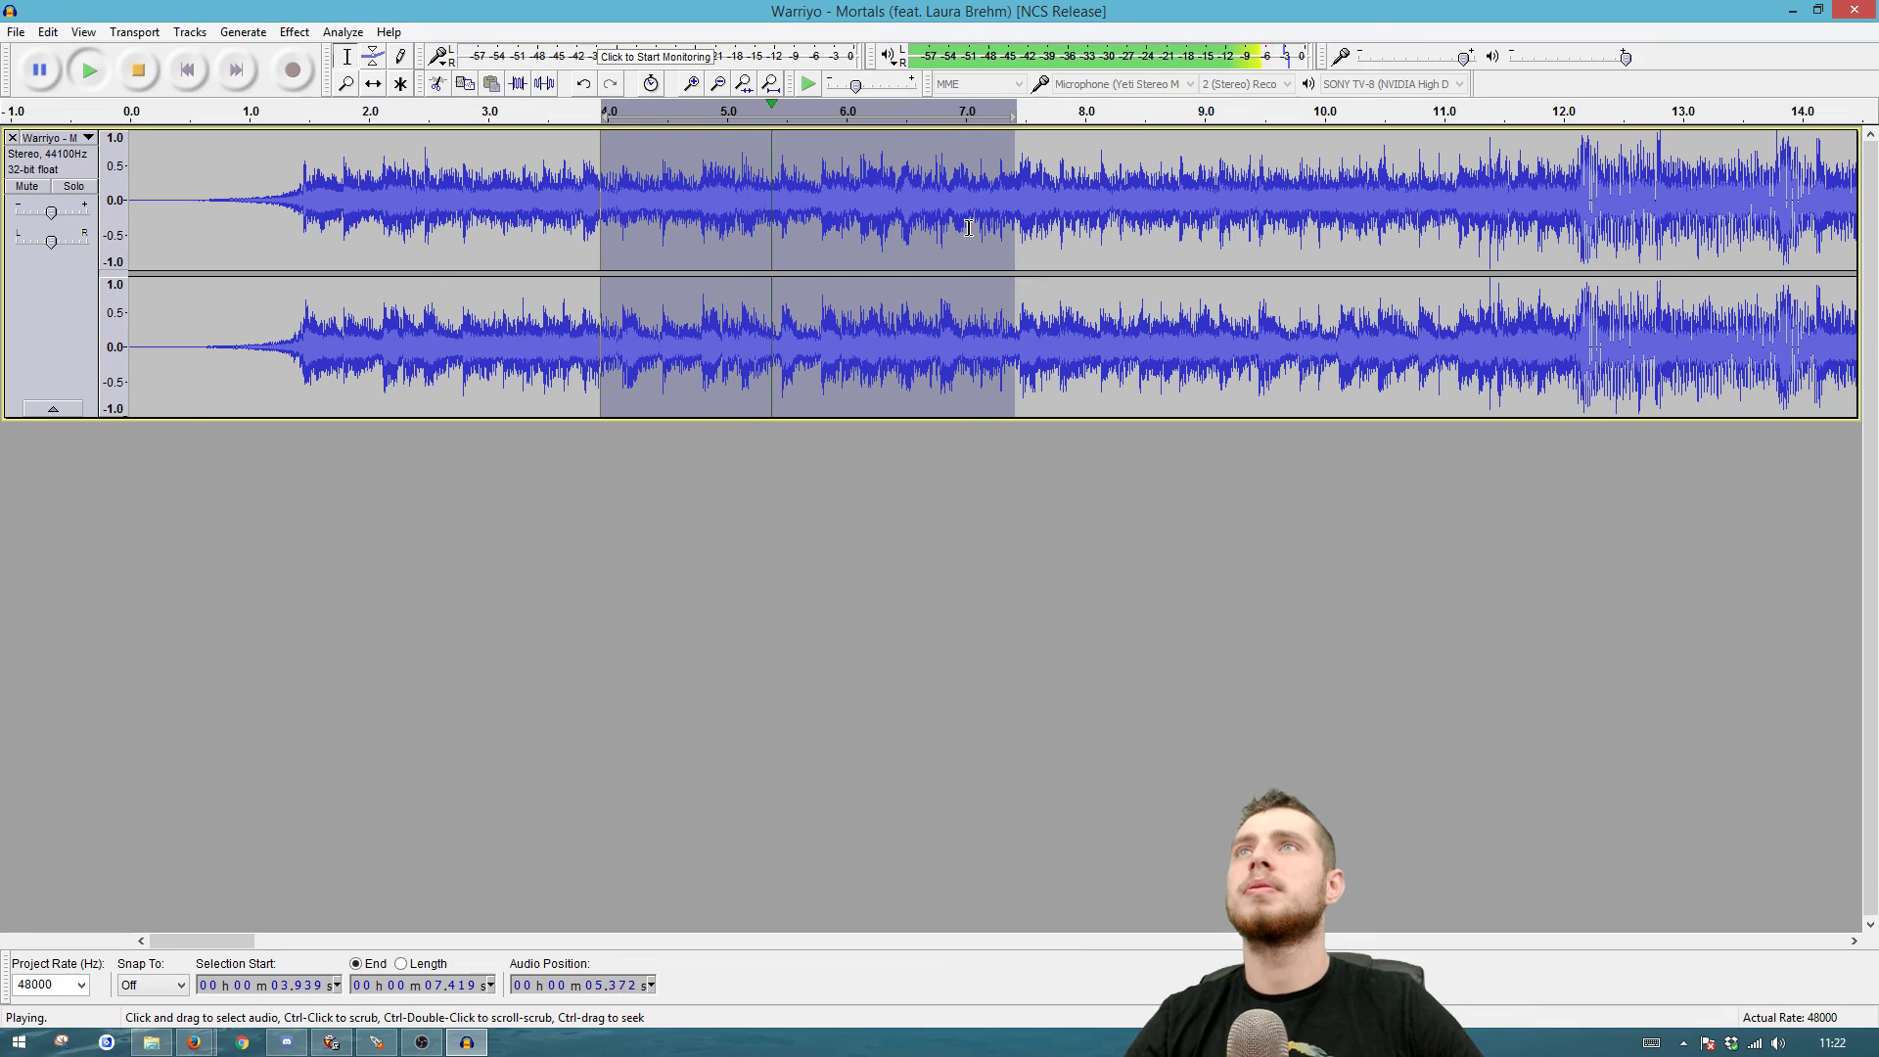
left_click_drag(923, 205, 599, 205)
key("space")
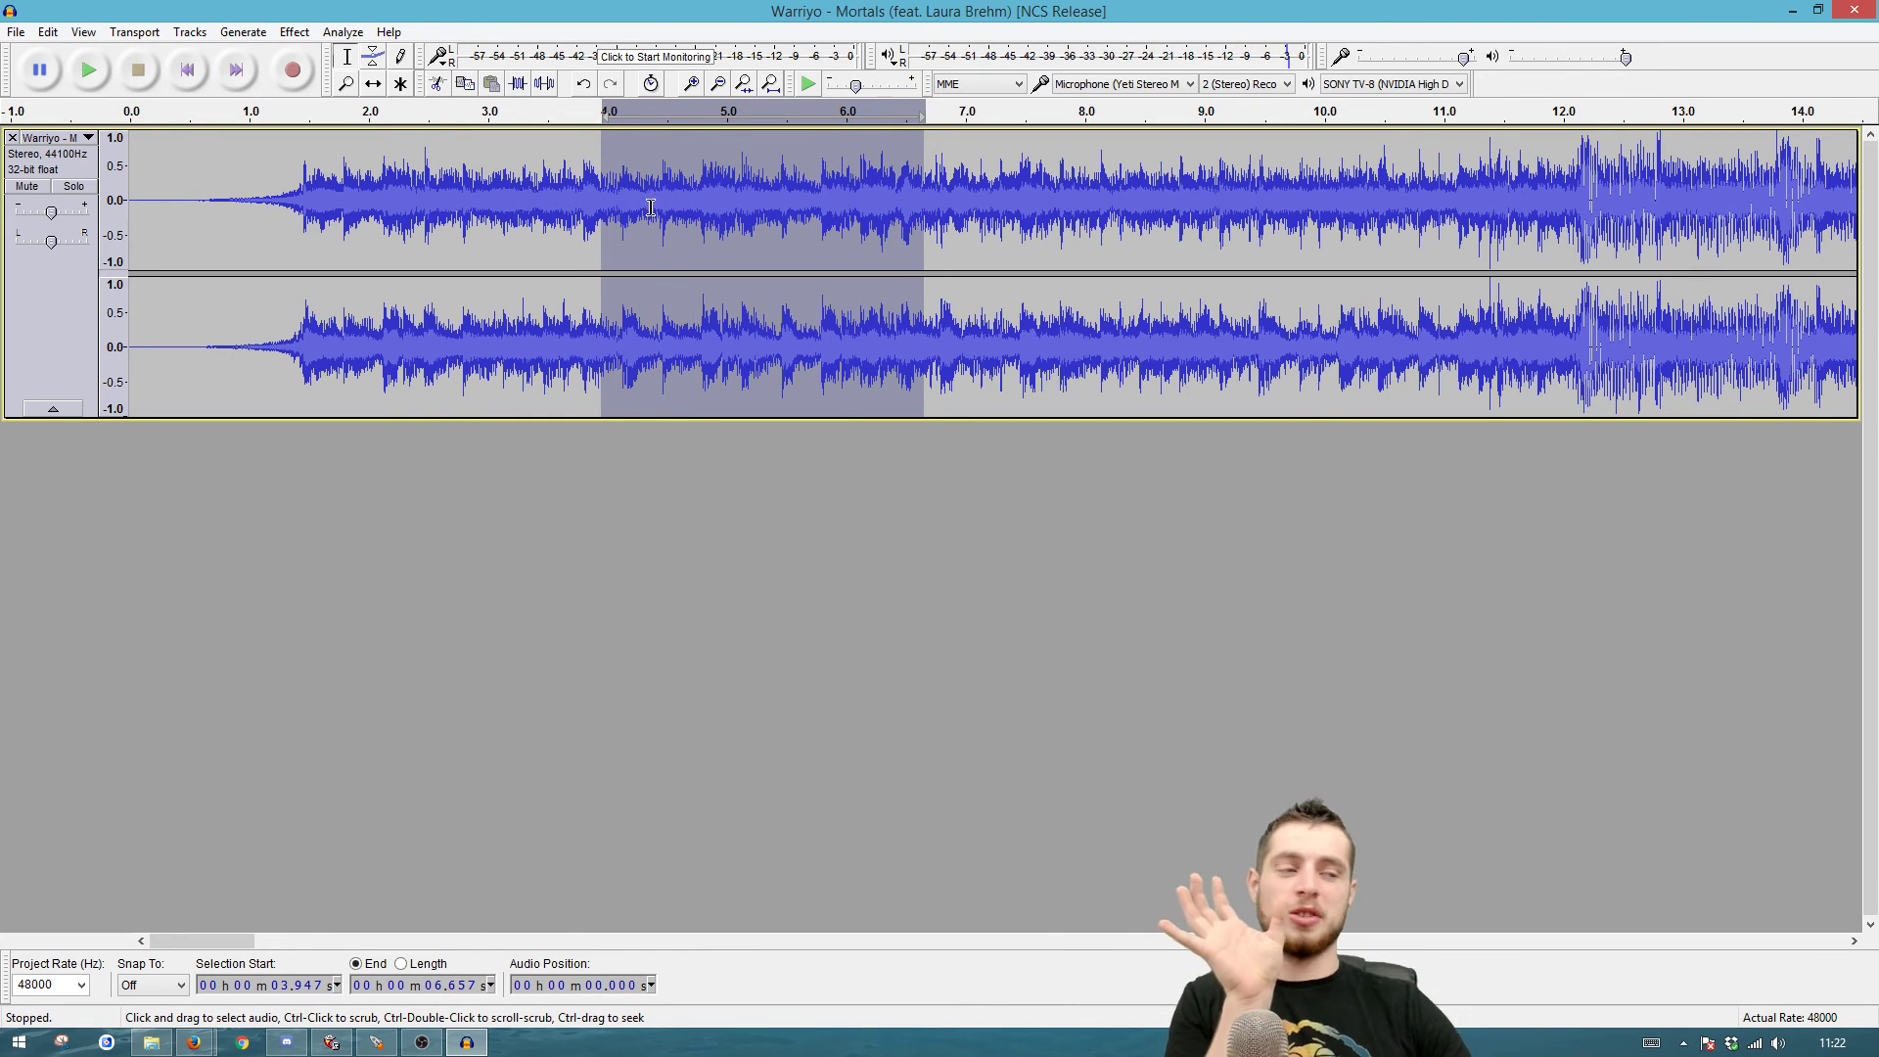
Step: Export the selected section as start2 into the round4 folder
left_click(16, 31)
left_click(168, 312)
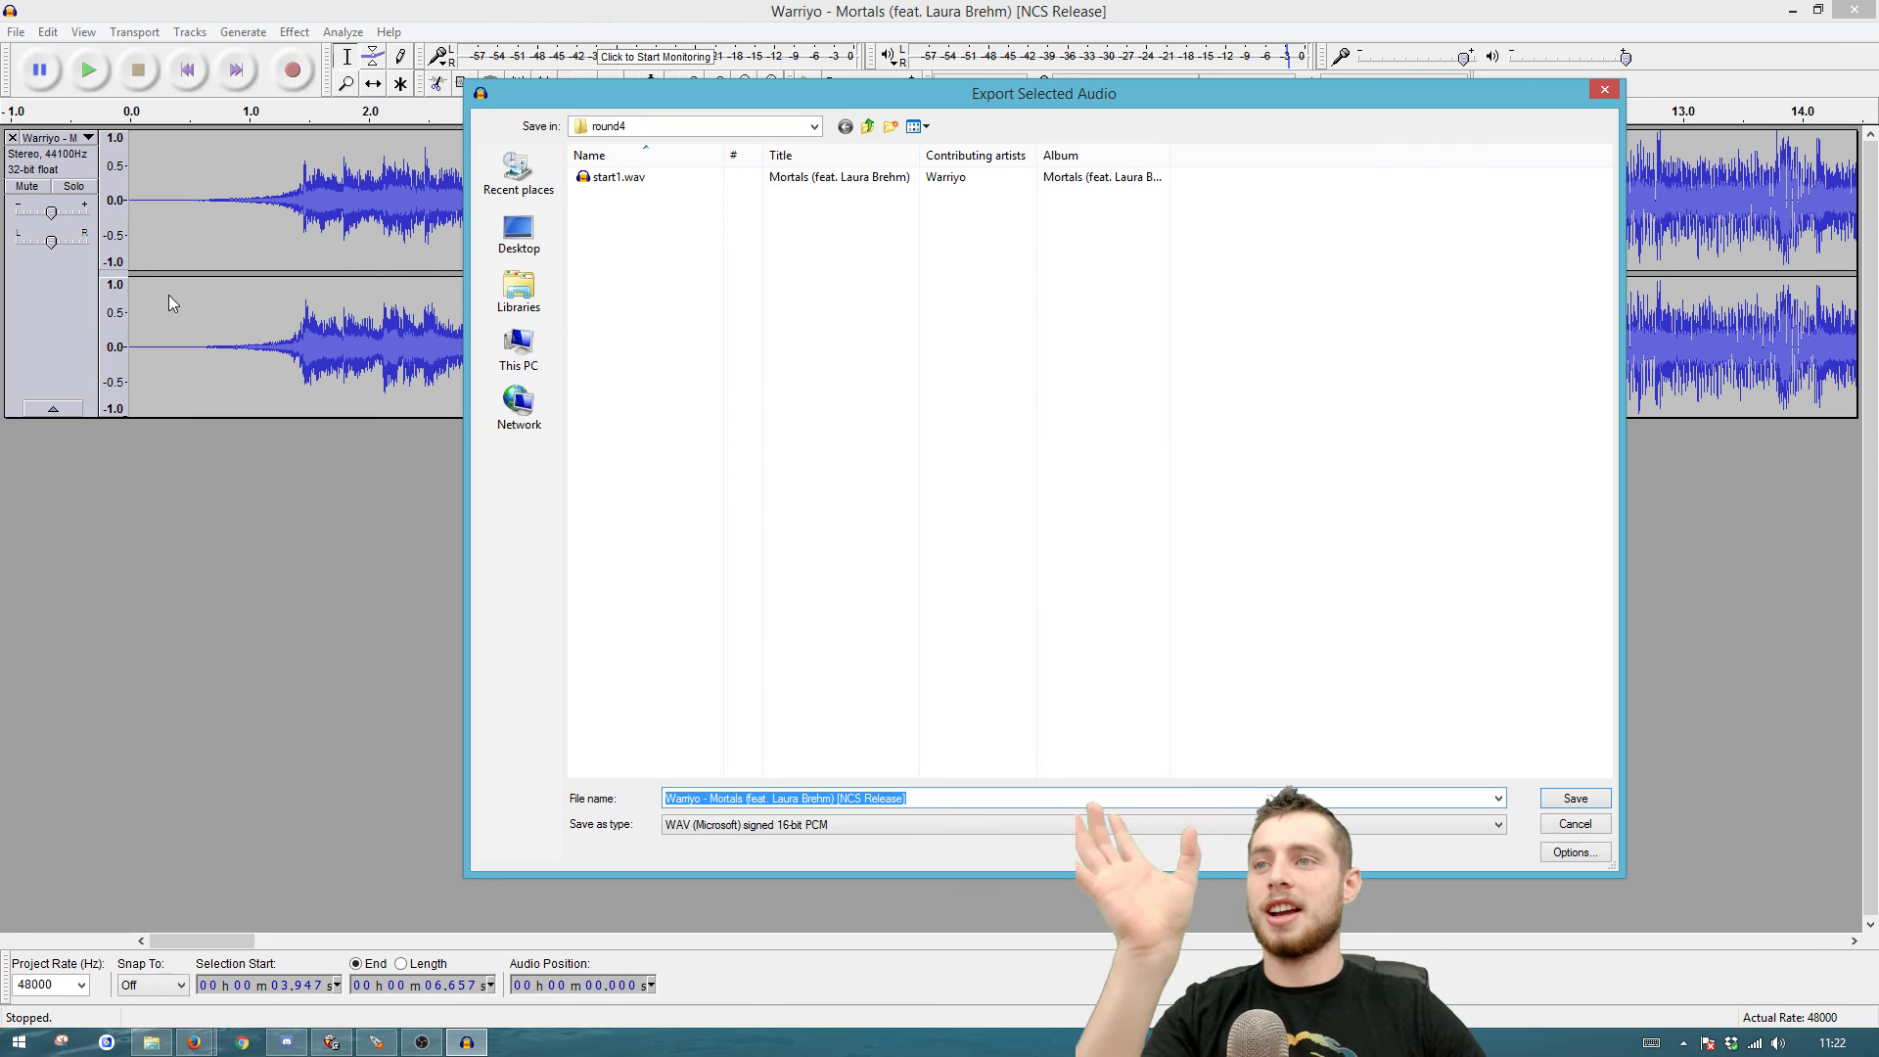
type("start2")
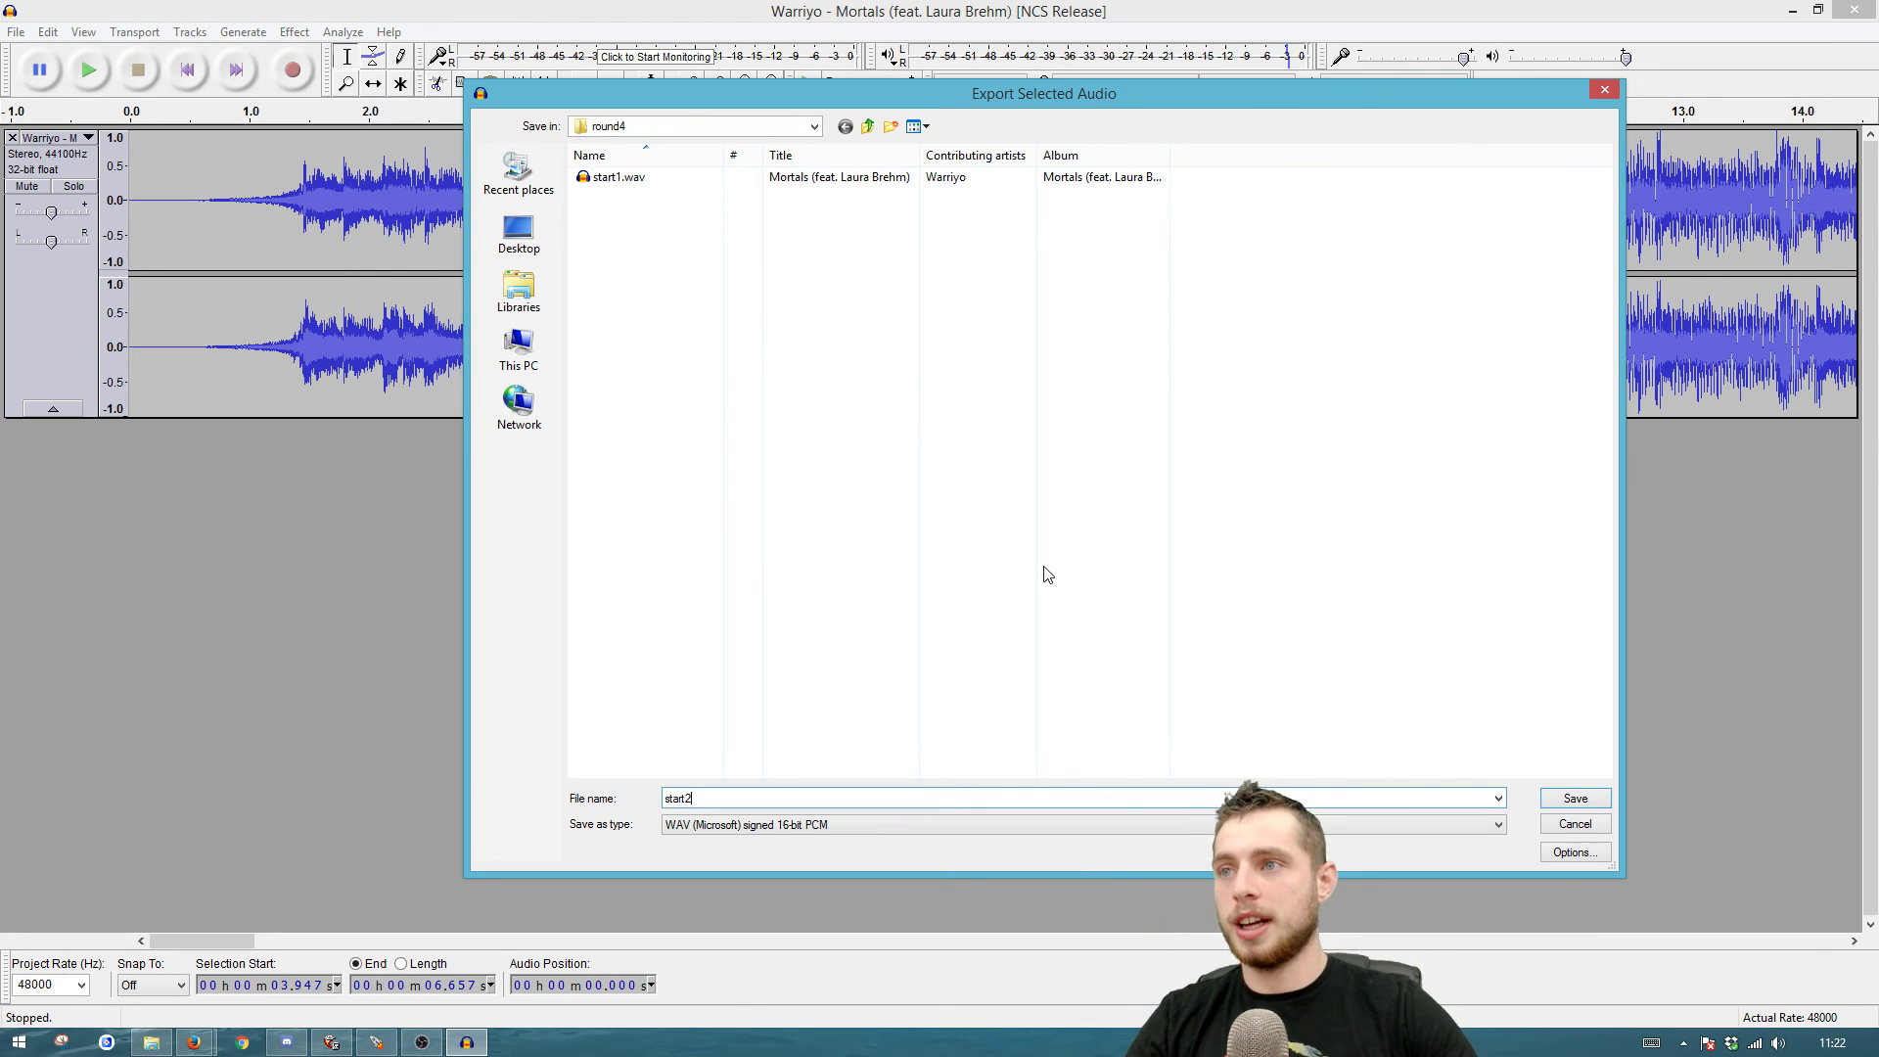
key("Return")
Step: Select the section from about 6.624 s to 9.097 s, preview it and export it as mid1 into the round4 folder
left_click_drag(922, 210, 1217, 245)
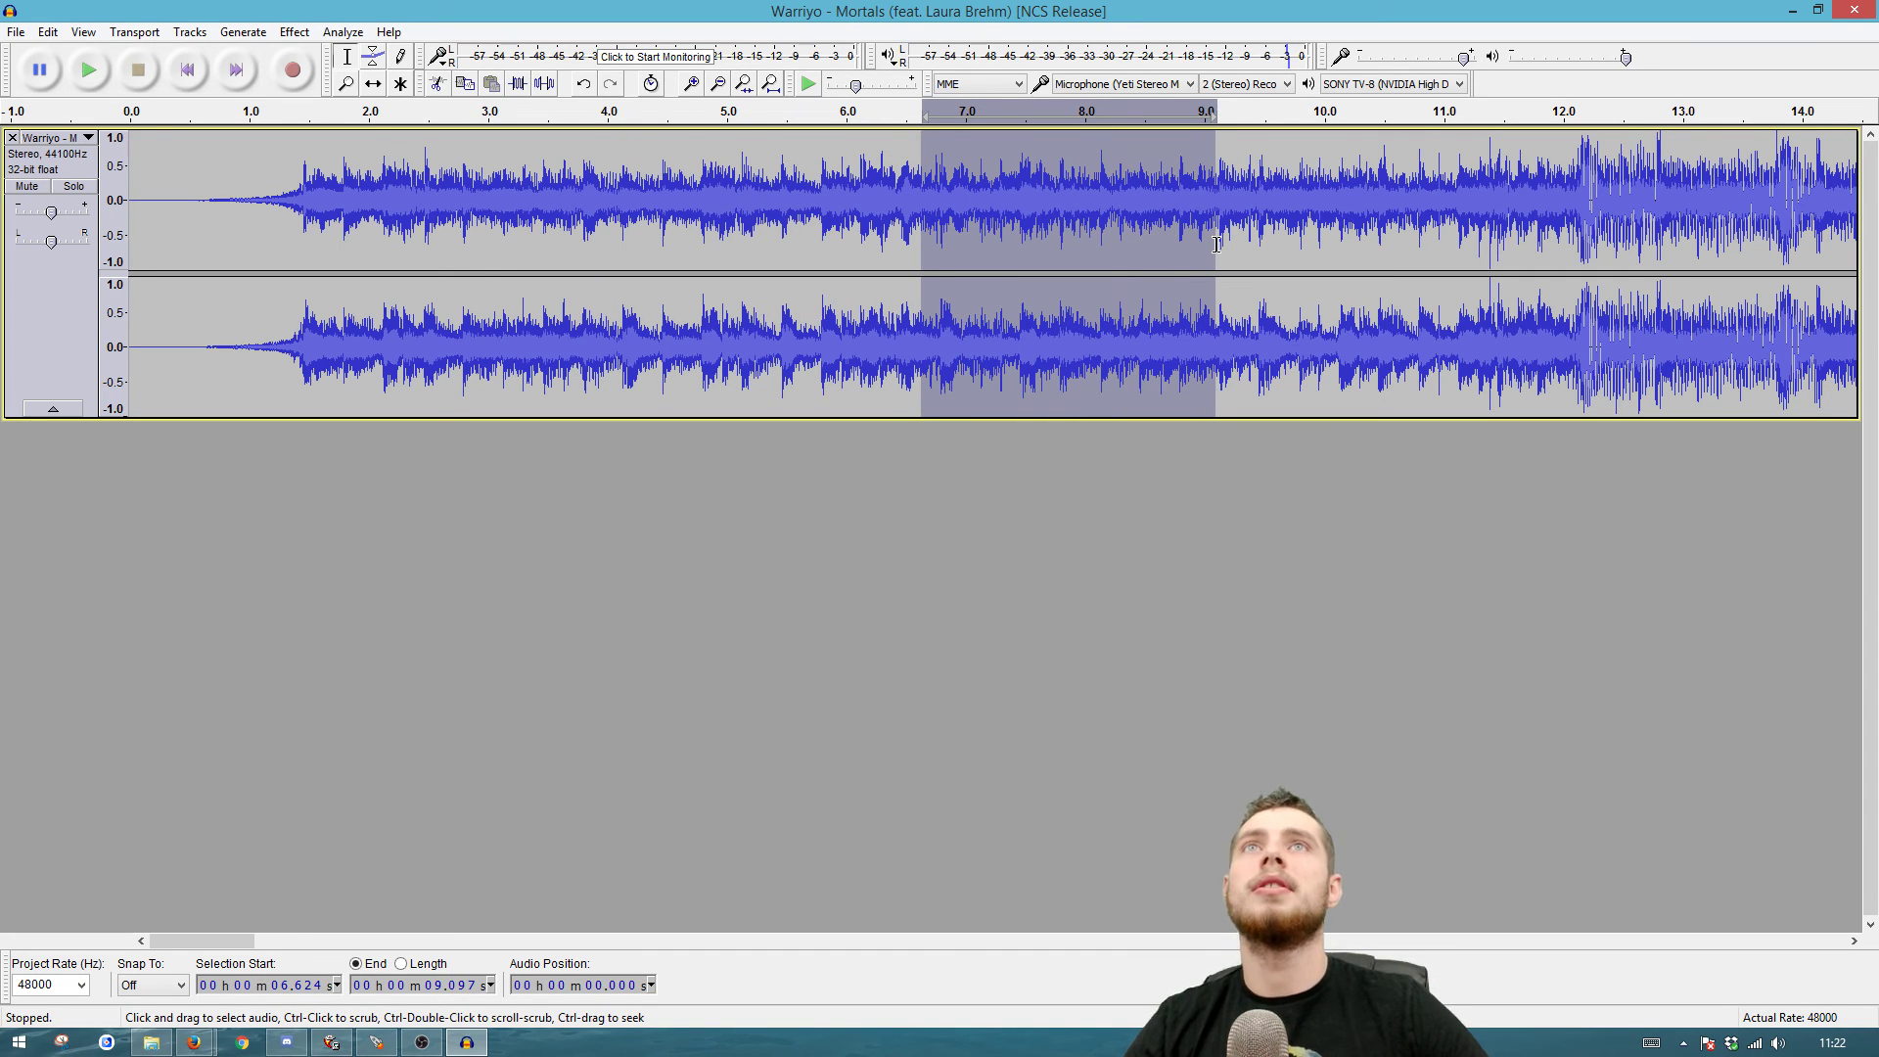
key("space")
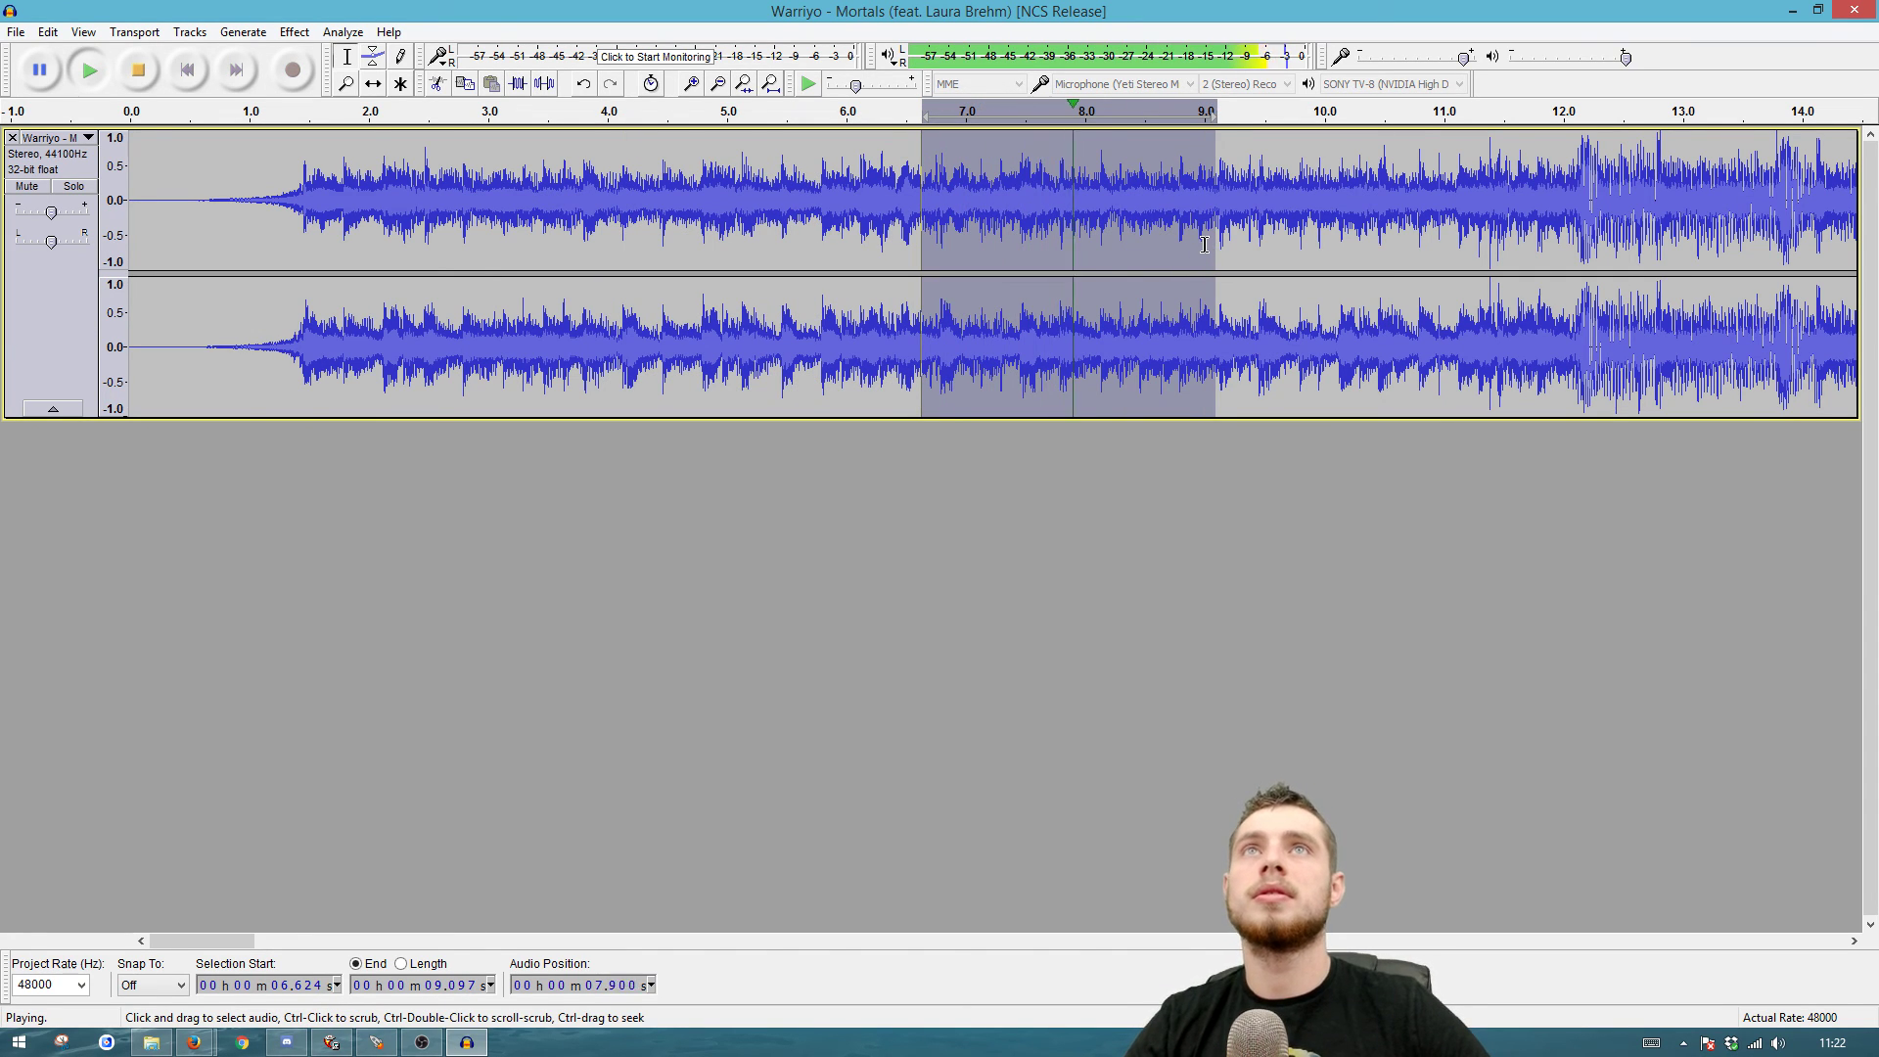
left_click(15, 31)
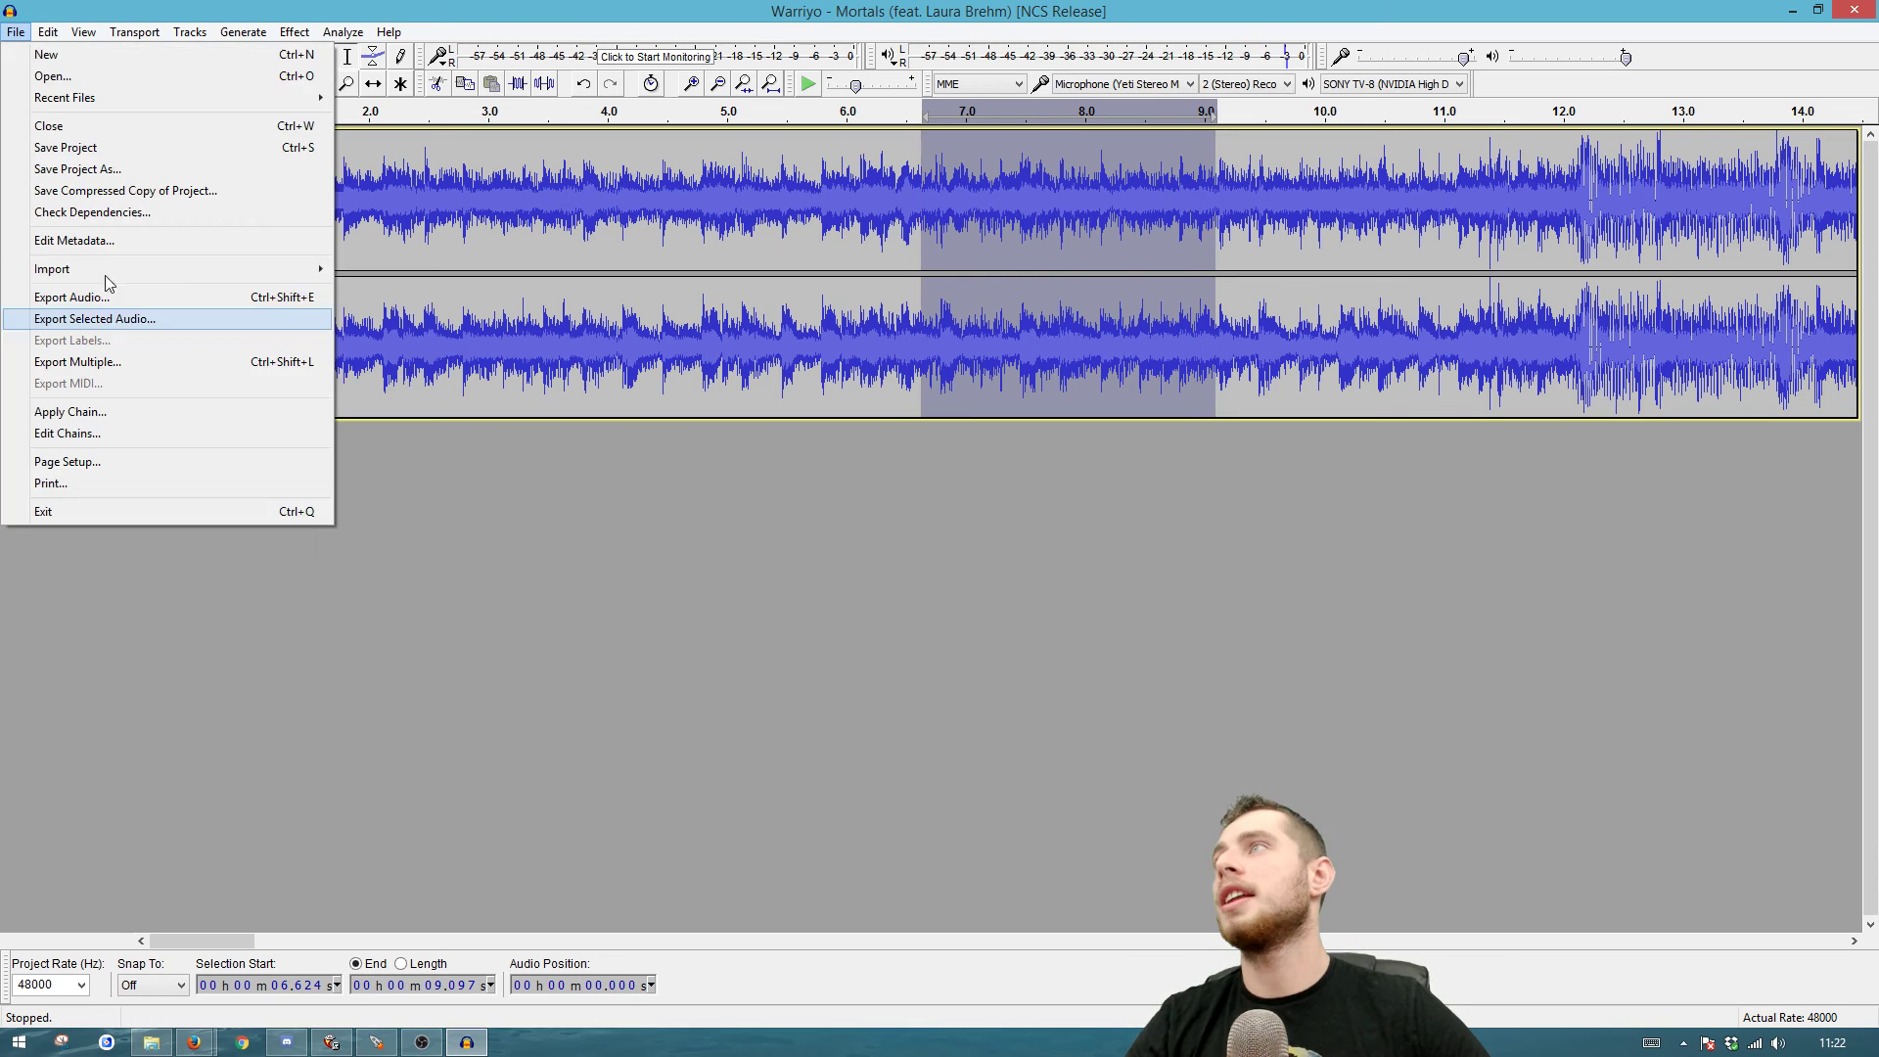
left_click(84, 319)
type("end1")
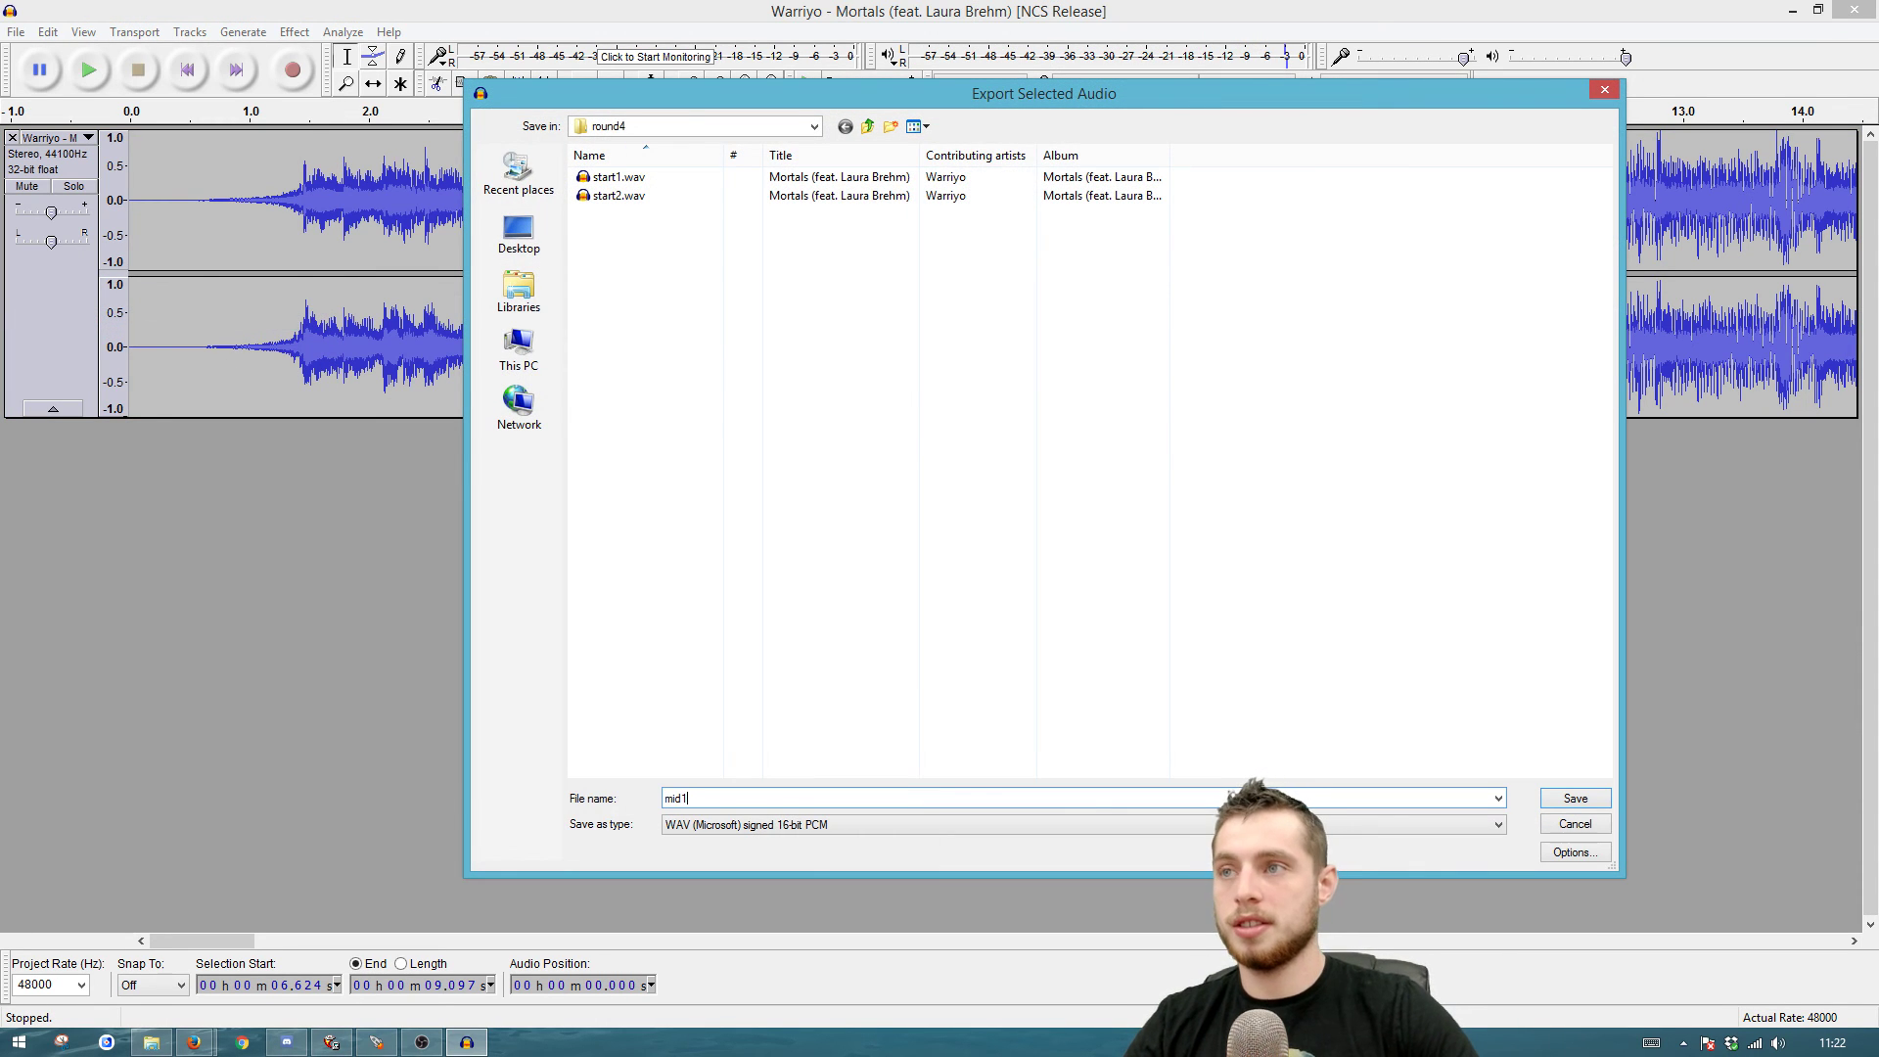
key("Return")
left_click(870, 653)
Step: Select the section from about 9.097 s to 12.102 s, just before the song gets louder, and preview it
left_click(1323, 217)
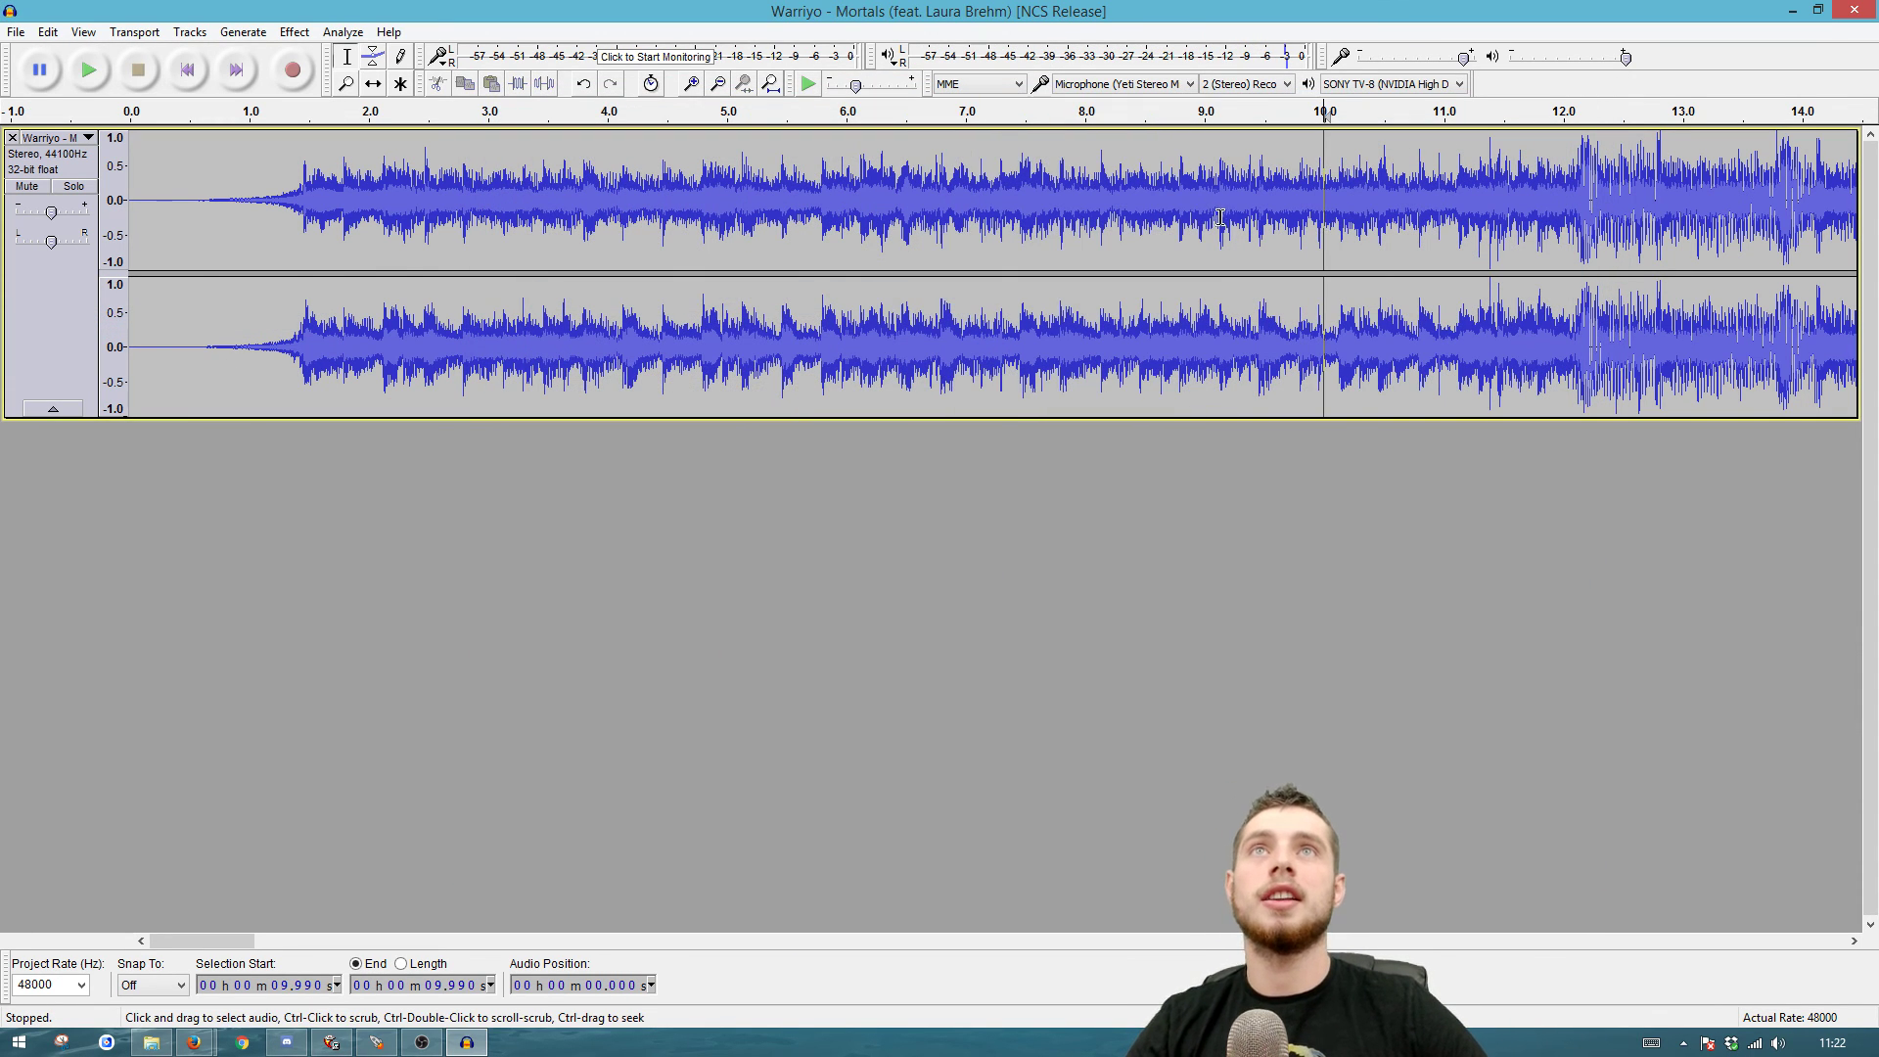
left_click_drag(1217, 200, 1575, 202)
key("space")
key("space")
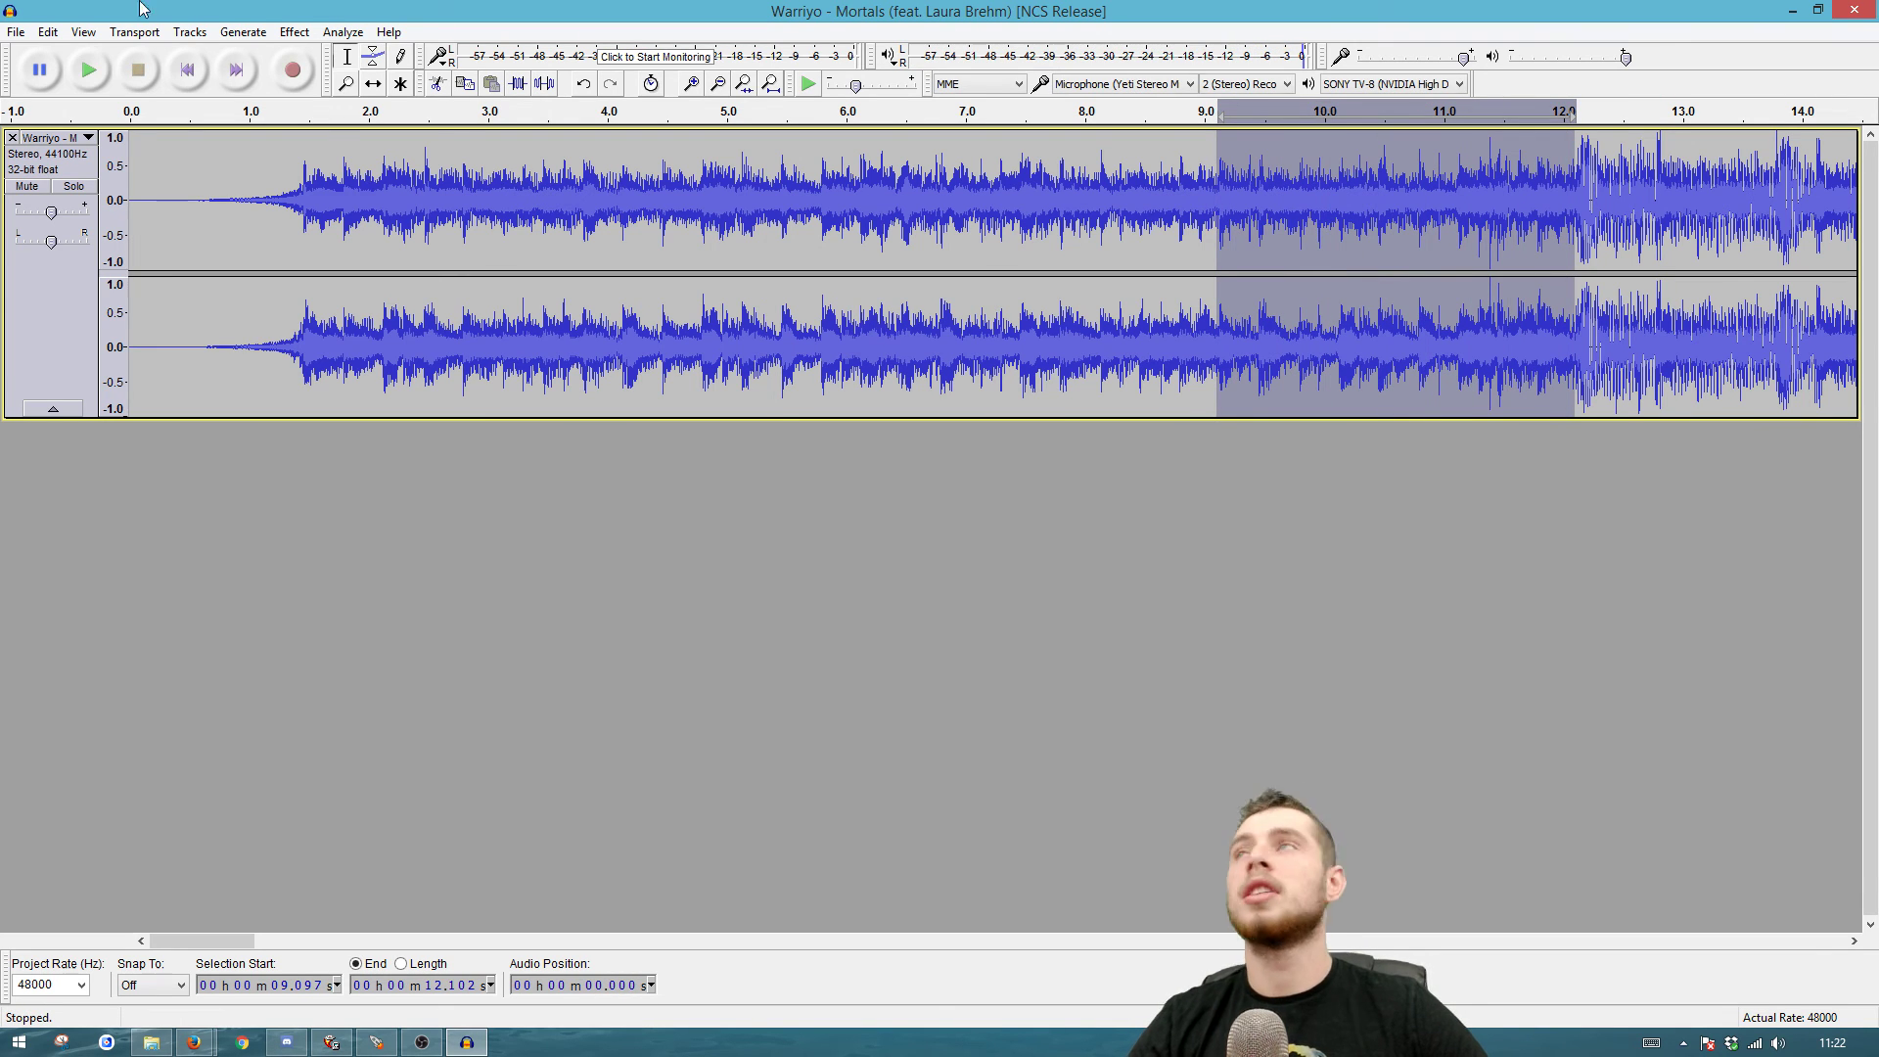
Step: Export the selected section as start3 into the round4 folder with the existing metadata
left_click(16, 32)
left_click(94, 318)
type("start3")
key("Return")
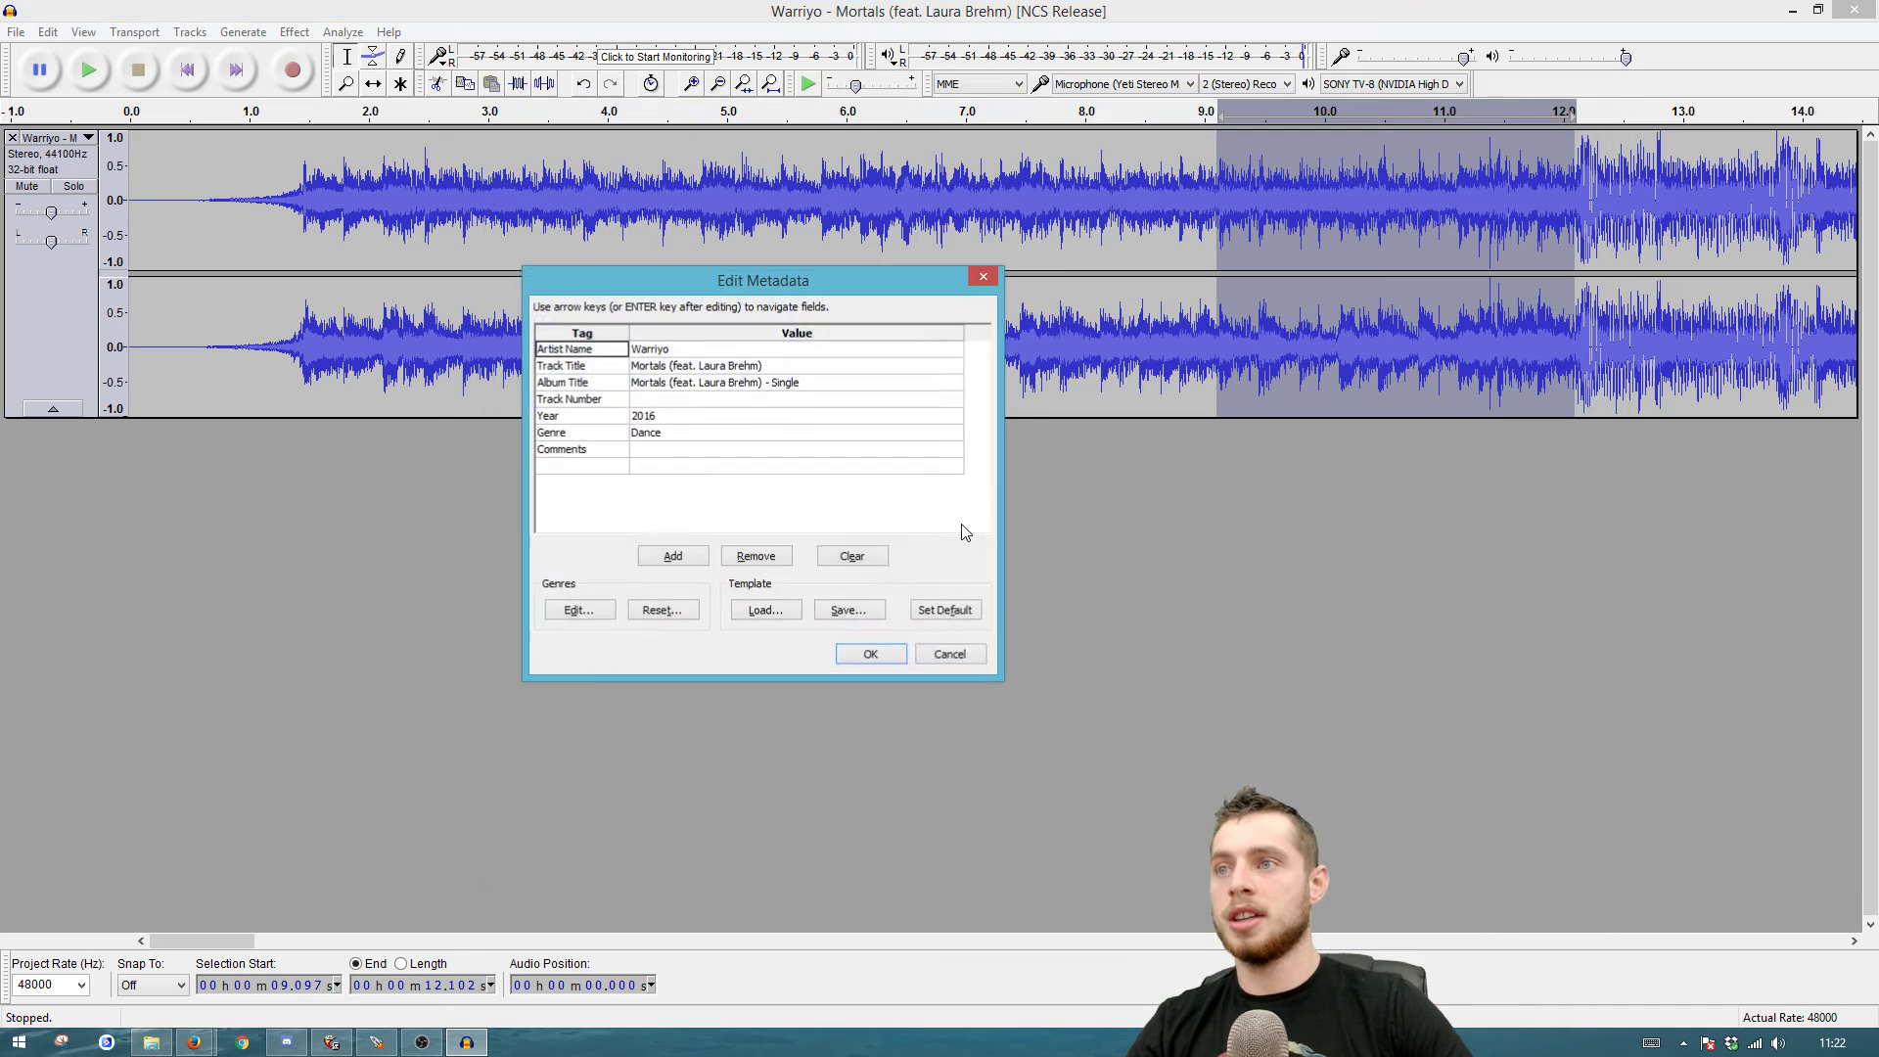
left_click(874, 651)
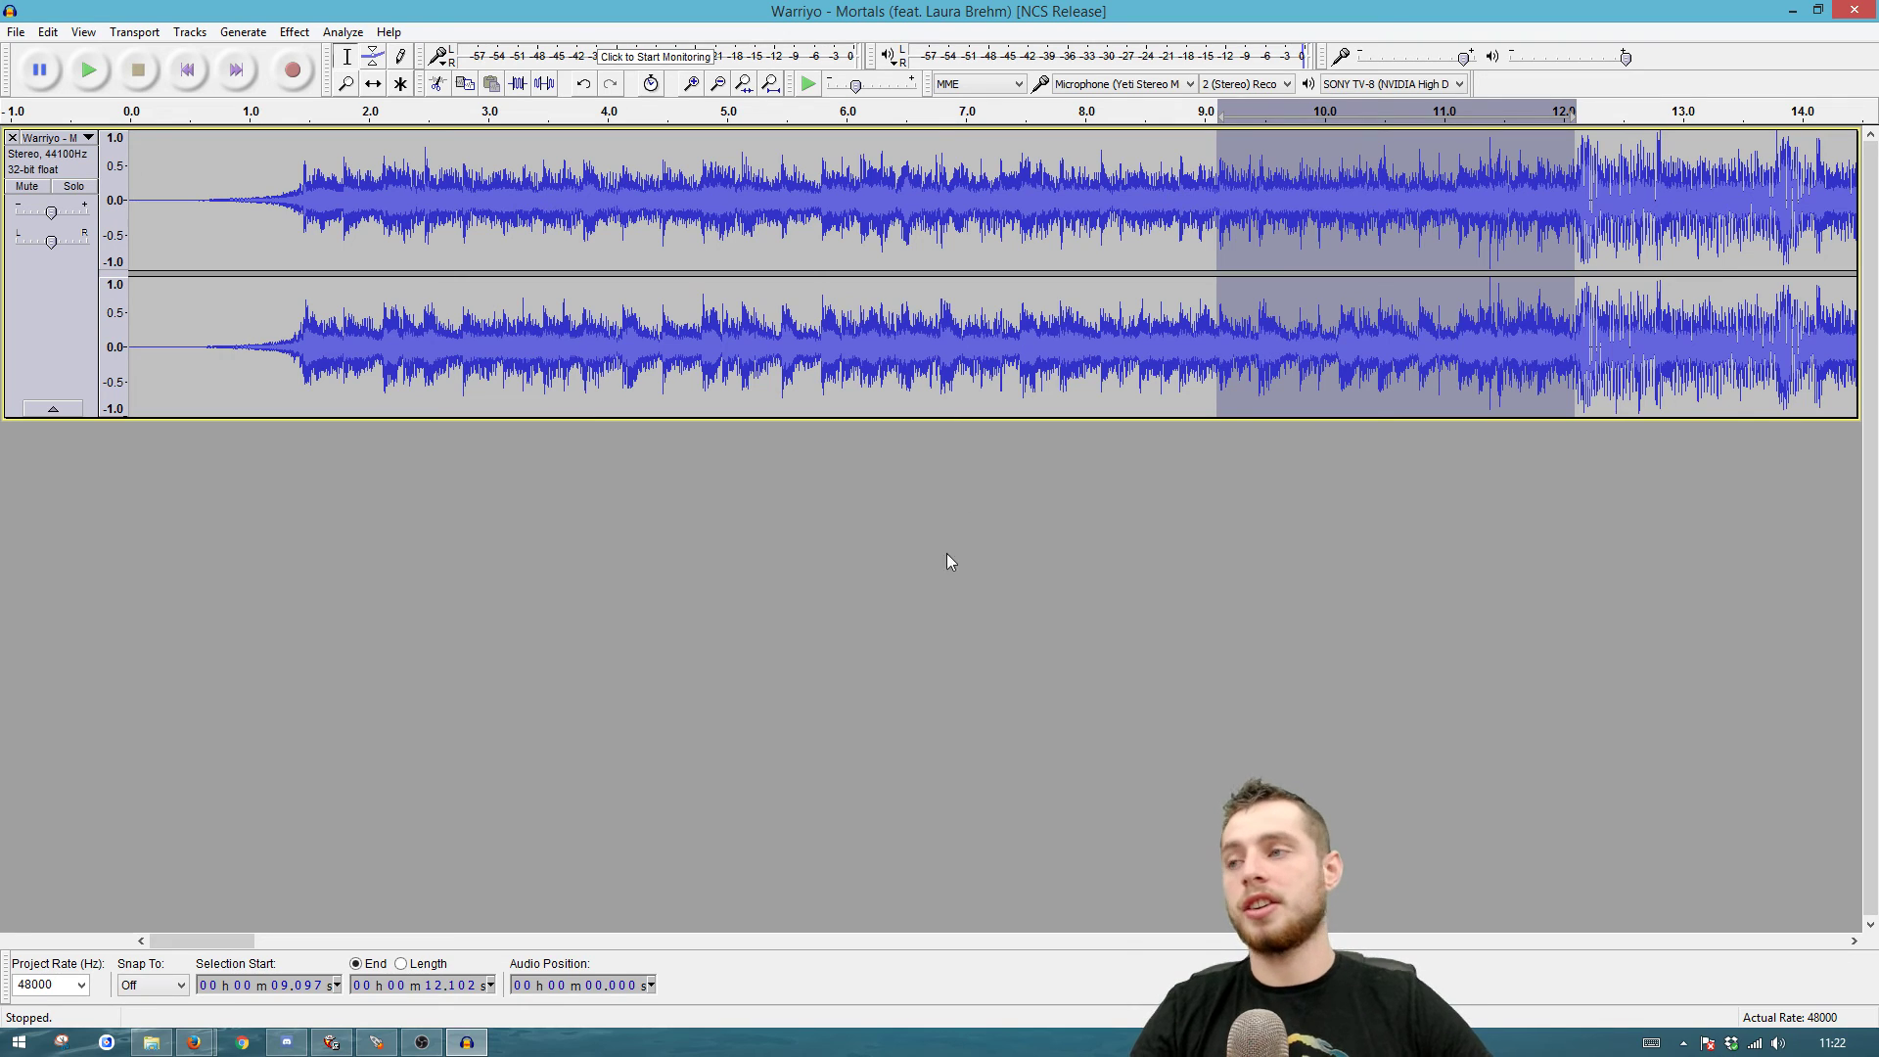
Step: Switch to File Explorer to check the WAV file names in the existing round folder, and return to Audacity
left_click(151, 1042)
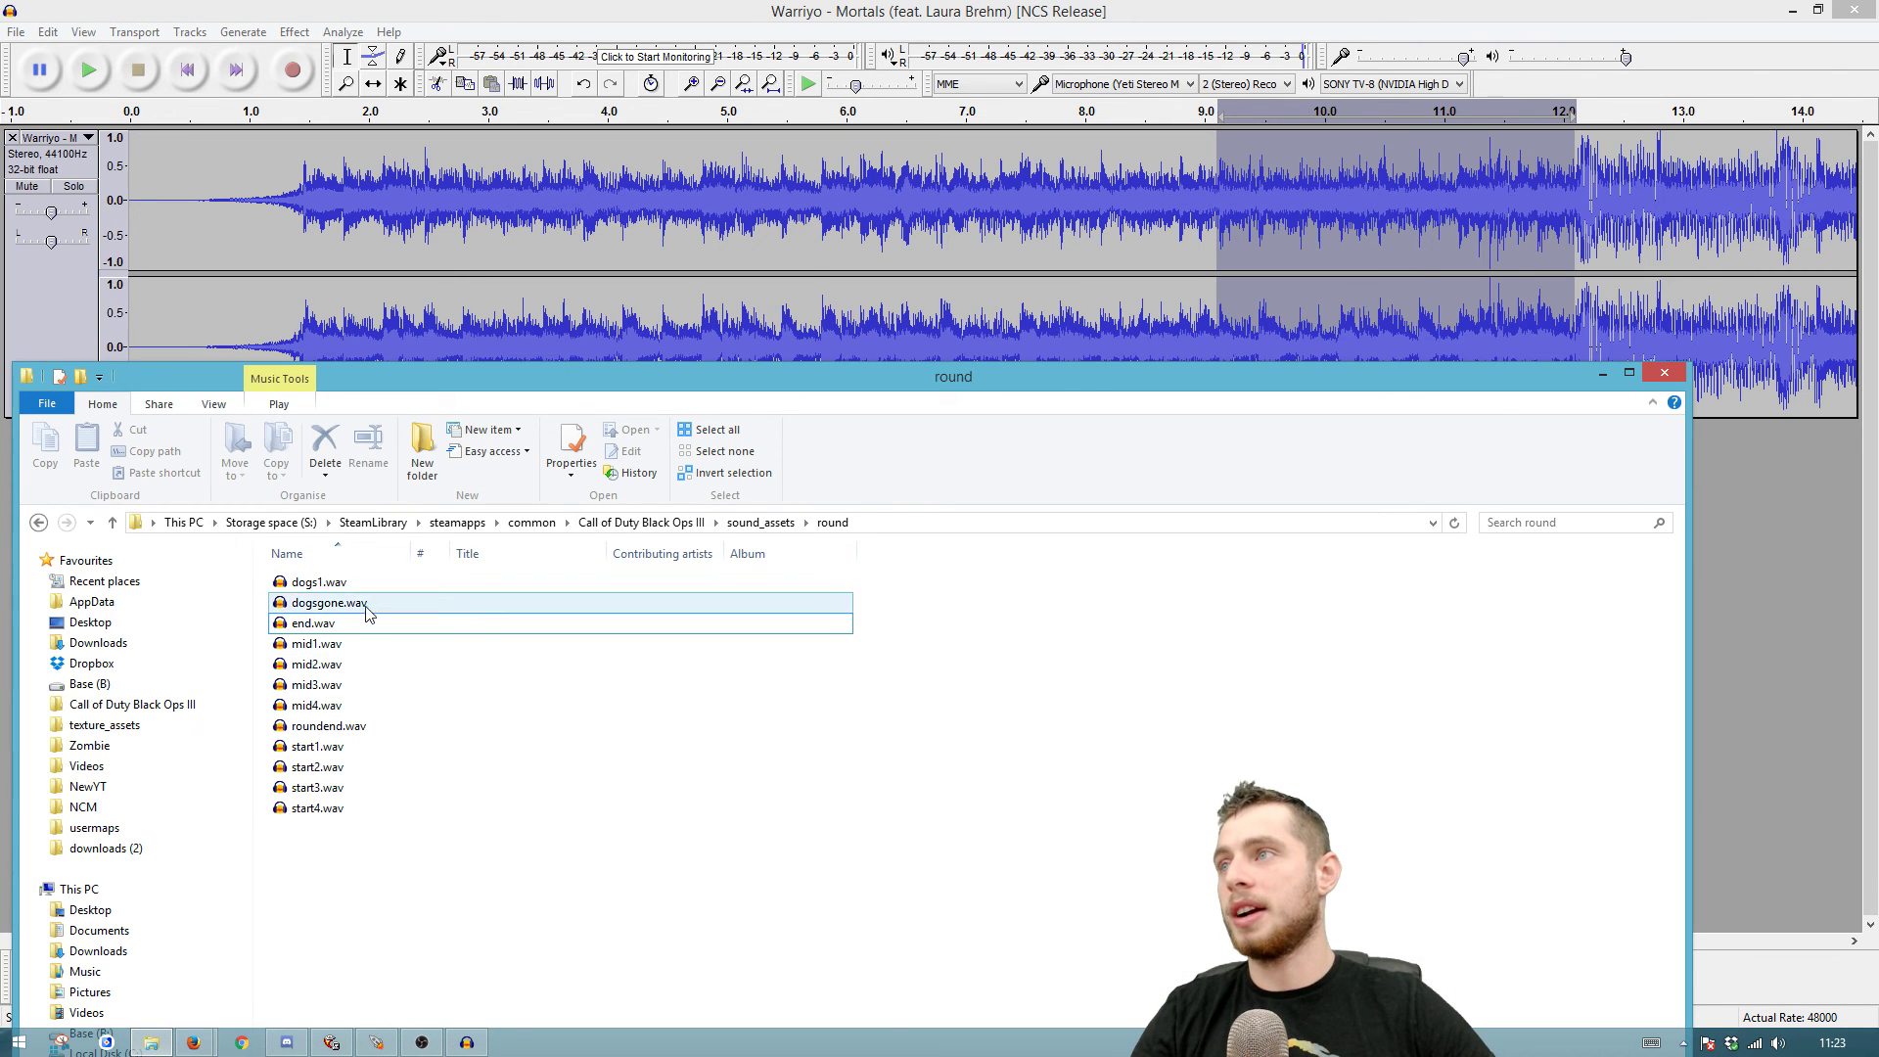
key("ctrl+a")
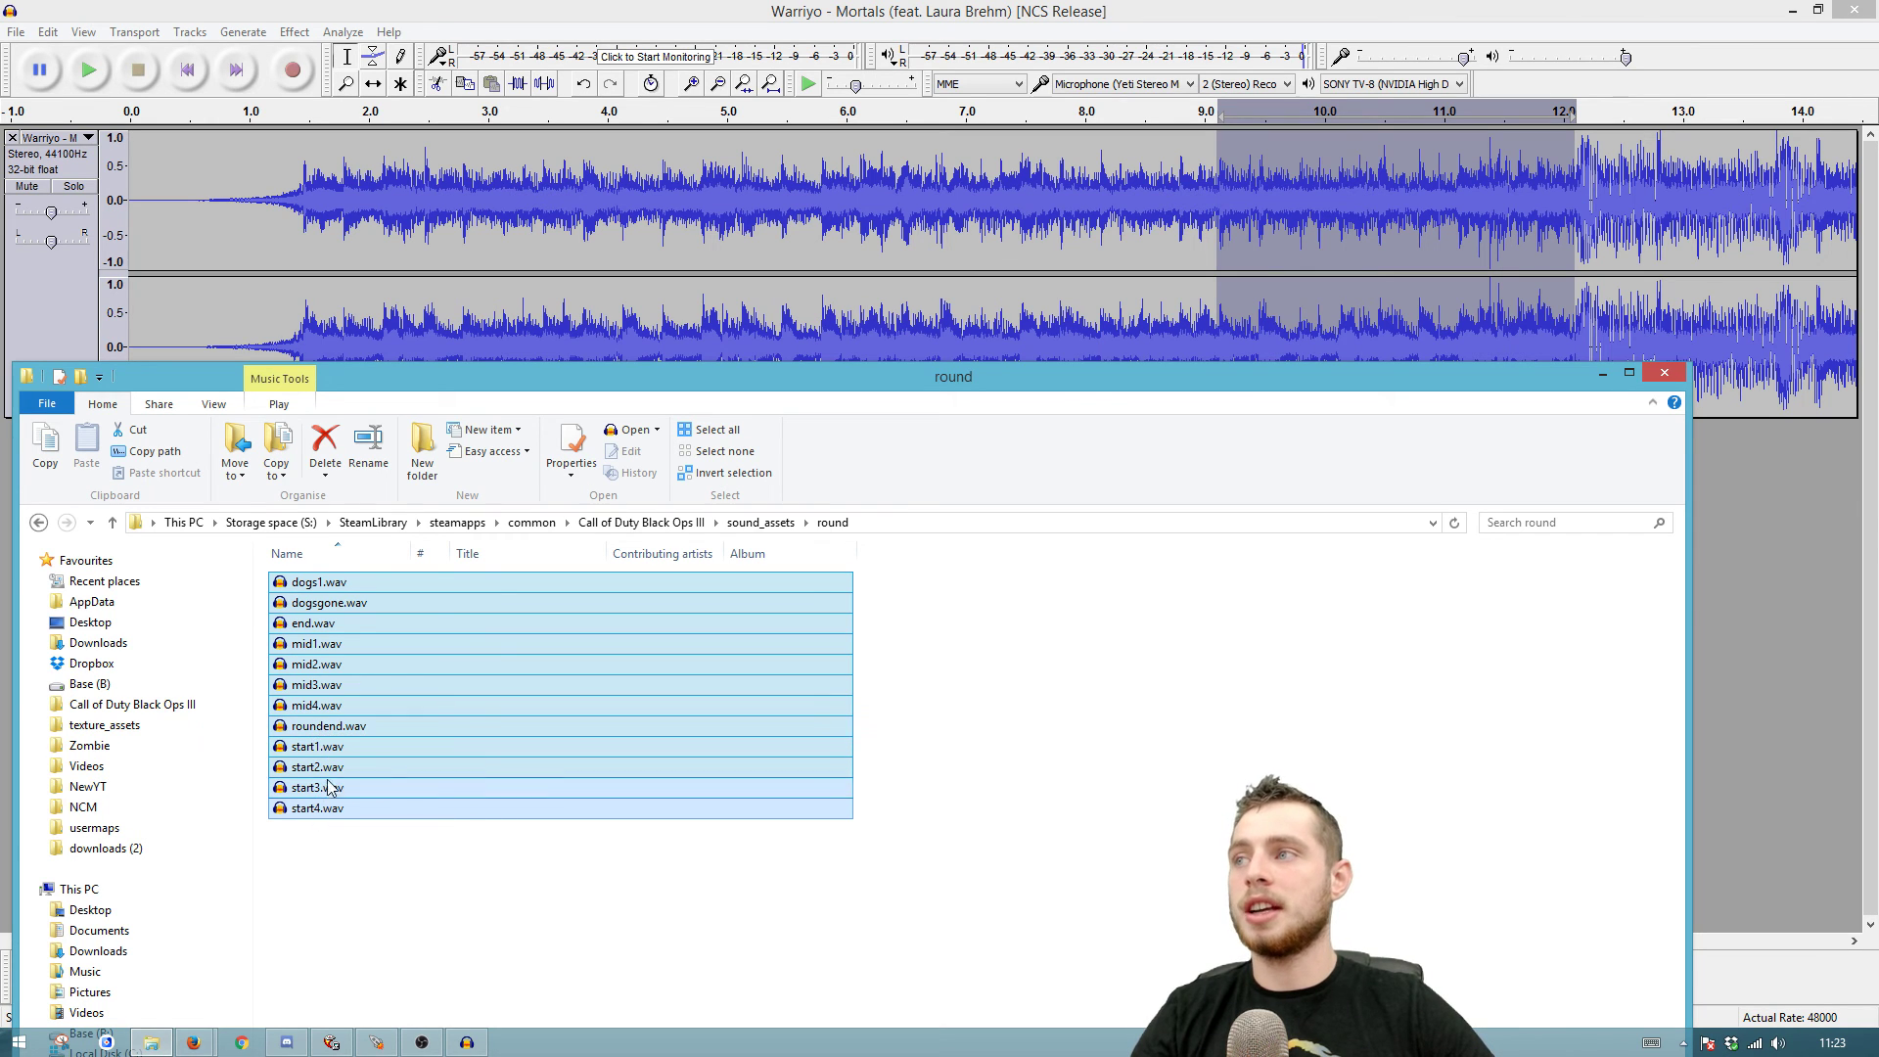
left_click(1628, 306)
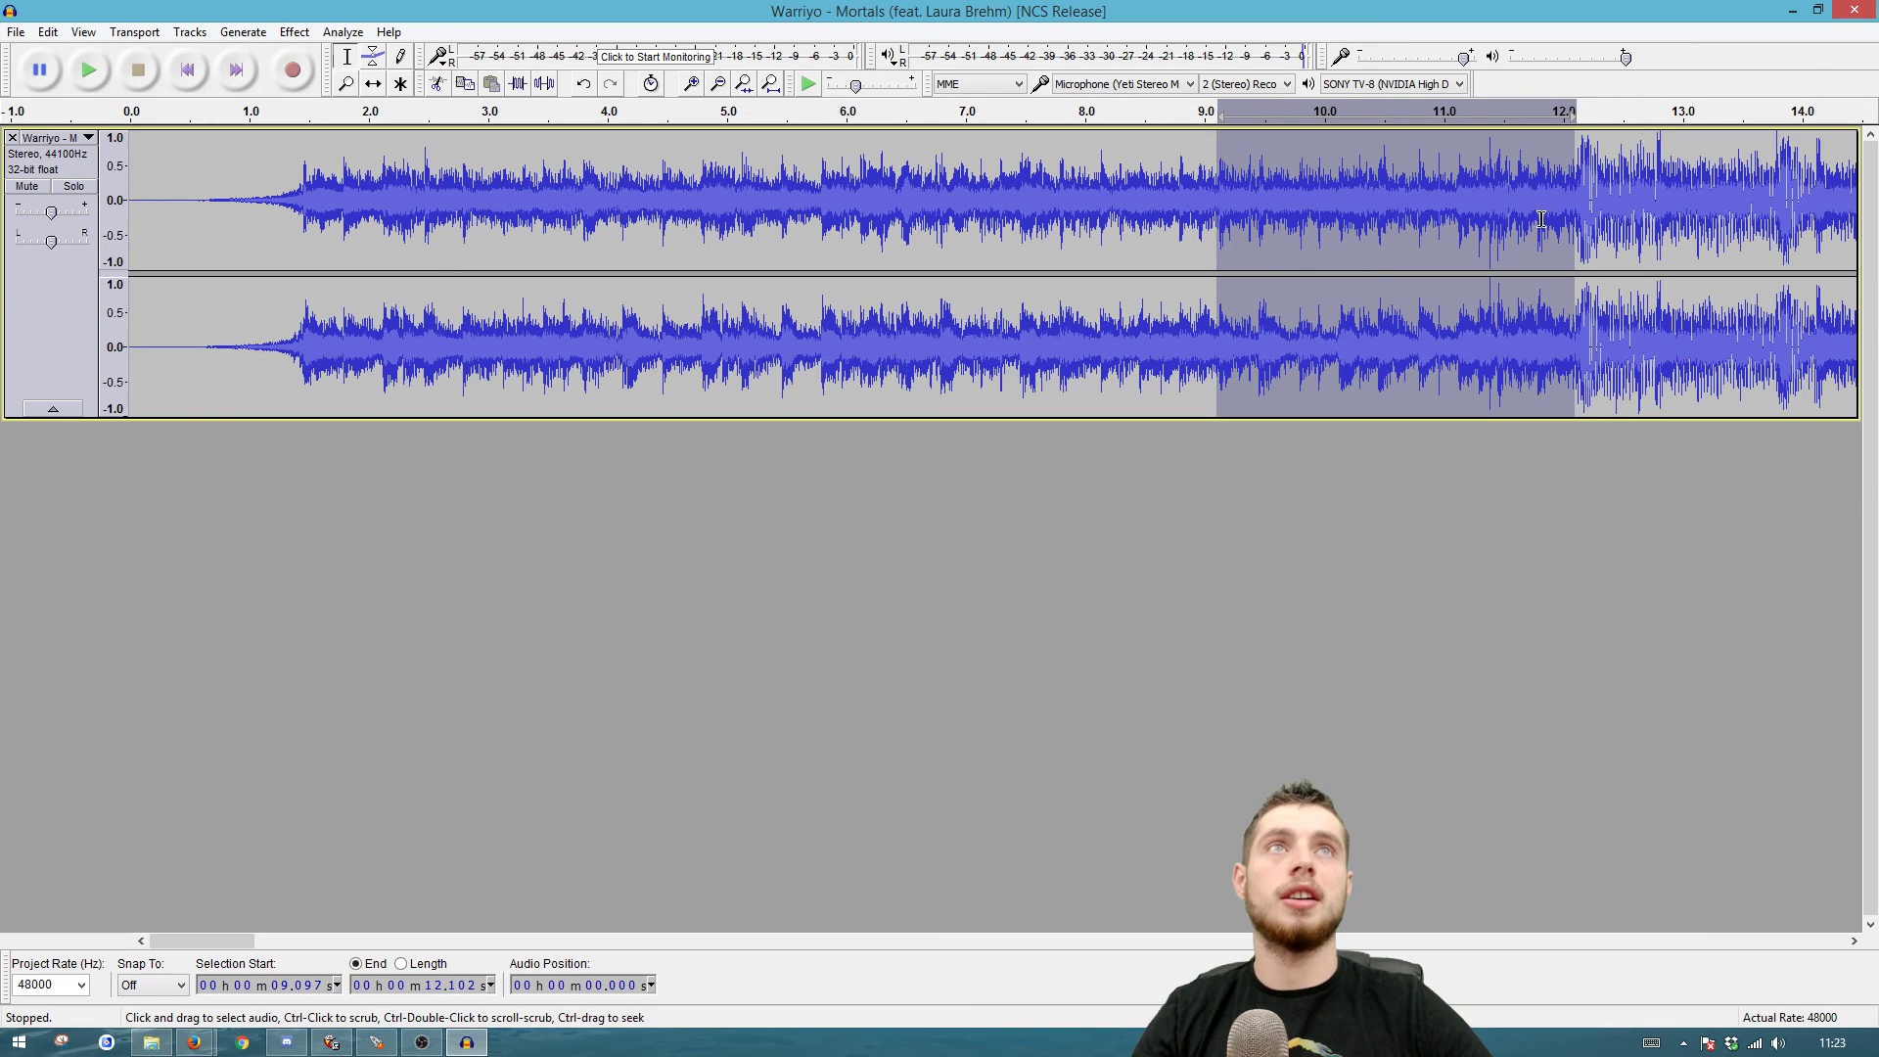
Step: Select the start of the louder part, from about 12.004 s to 17.351 s, and play it back
key("Left")
left_click_drag(209, 941, 255, 941)
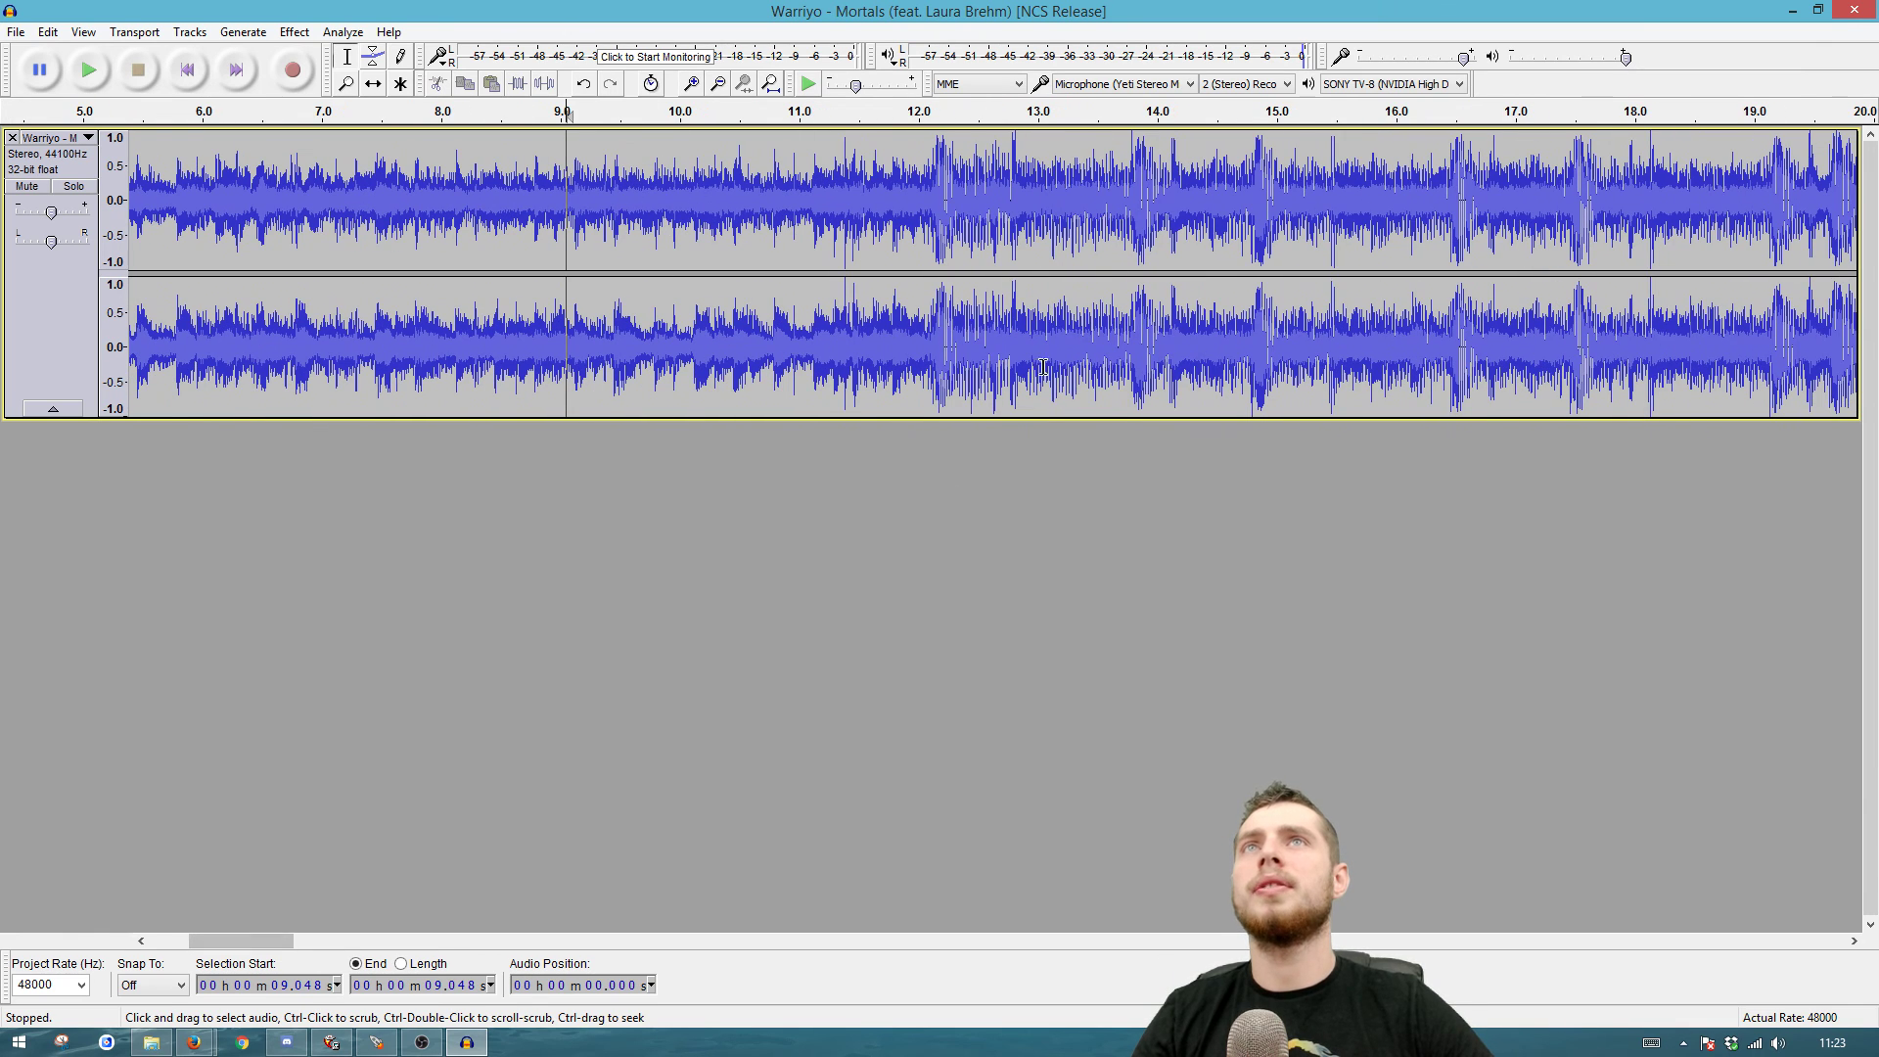
left_click(1245, 182, "shift")
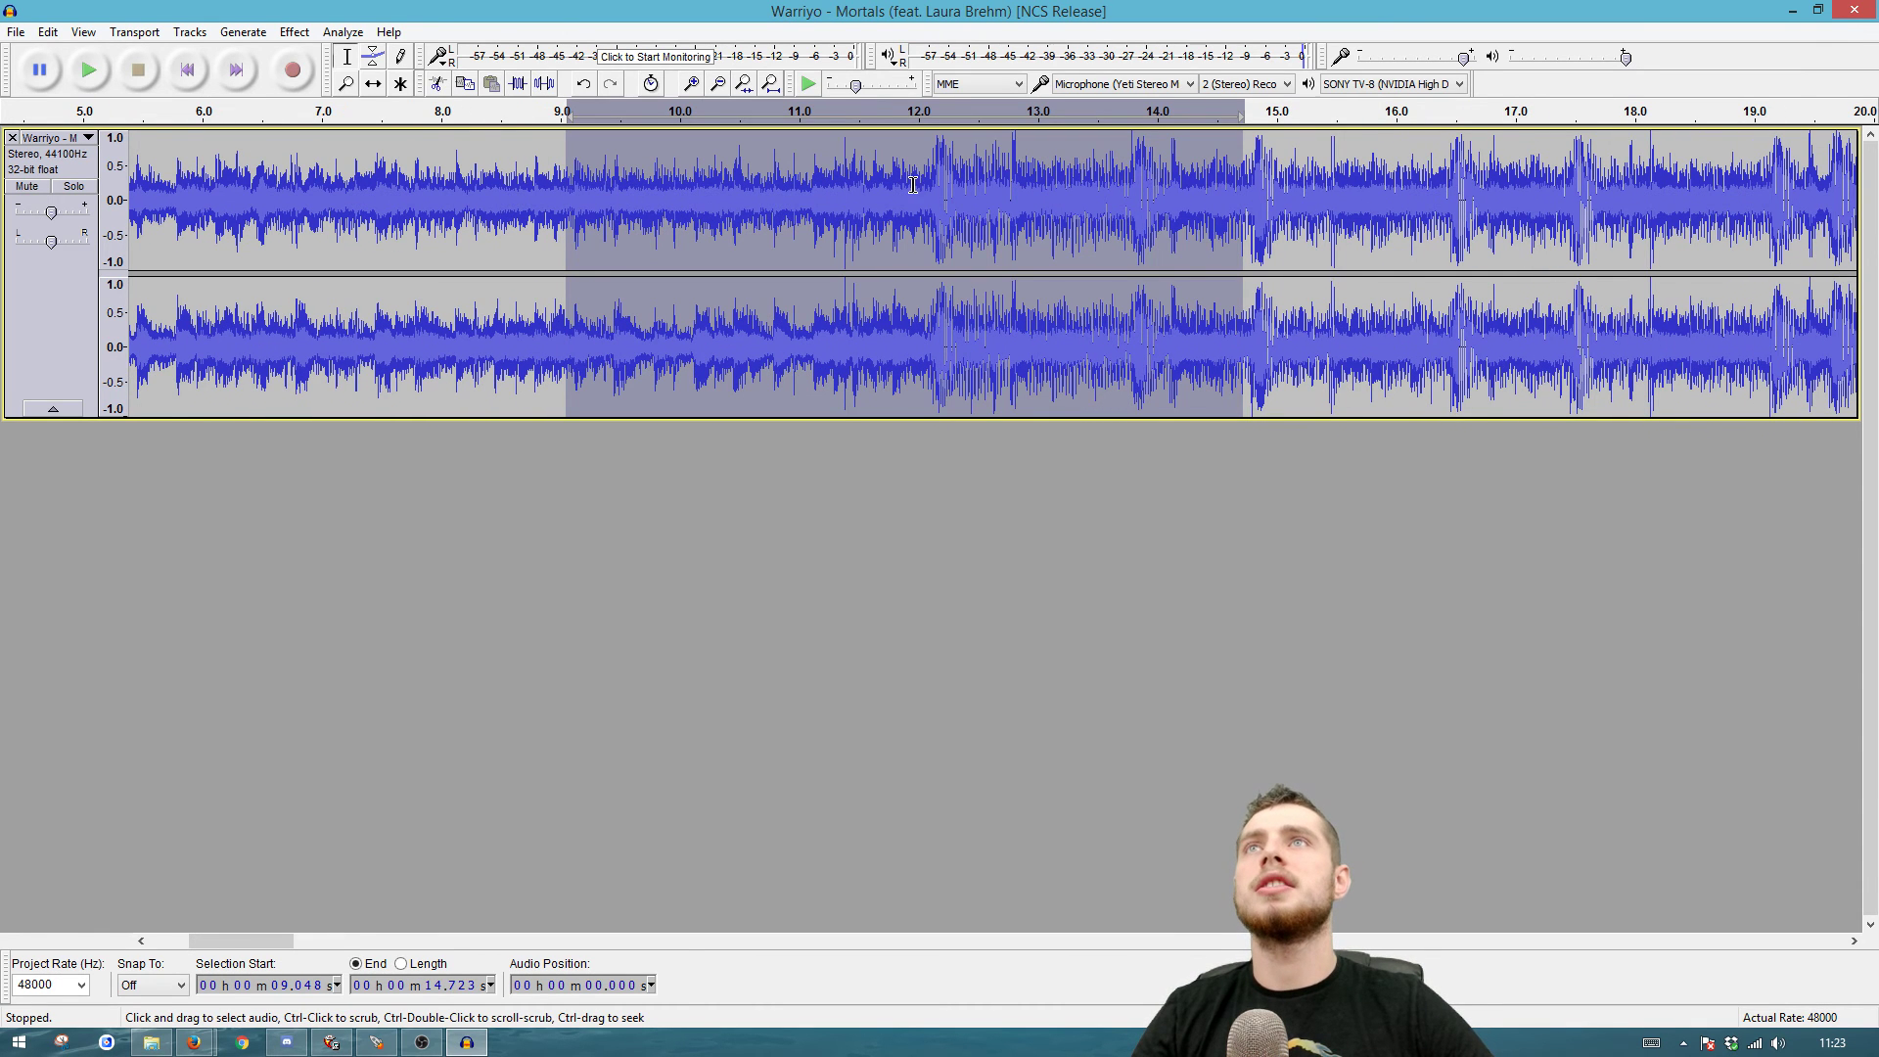
key("space")
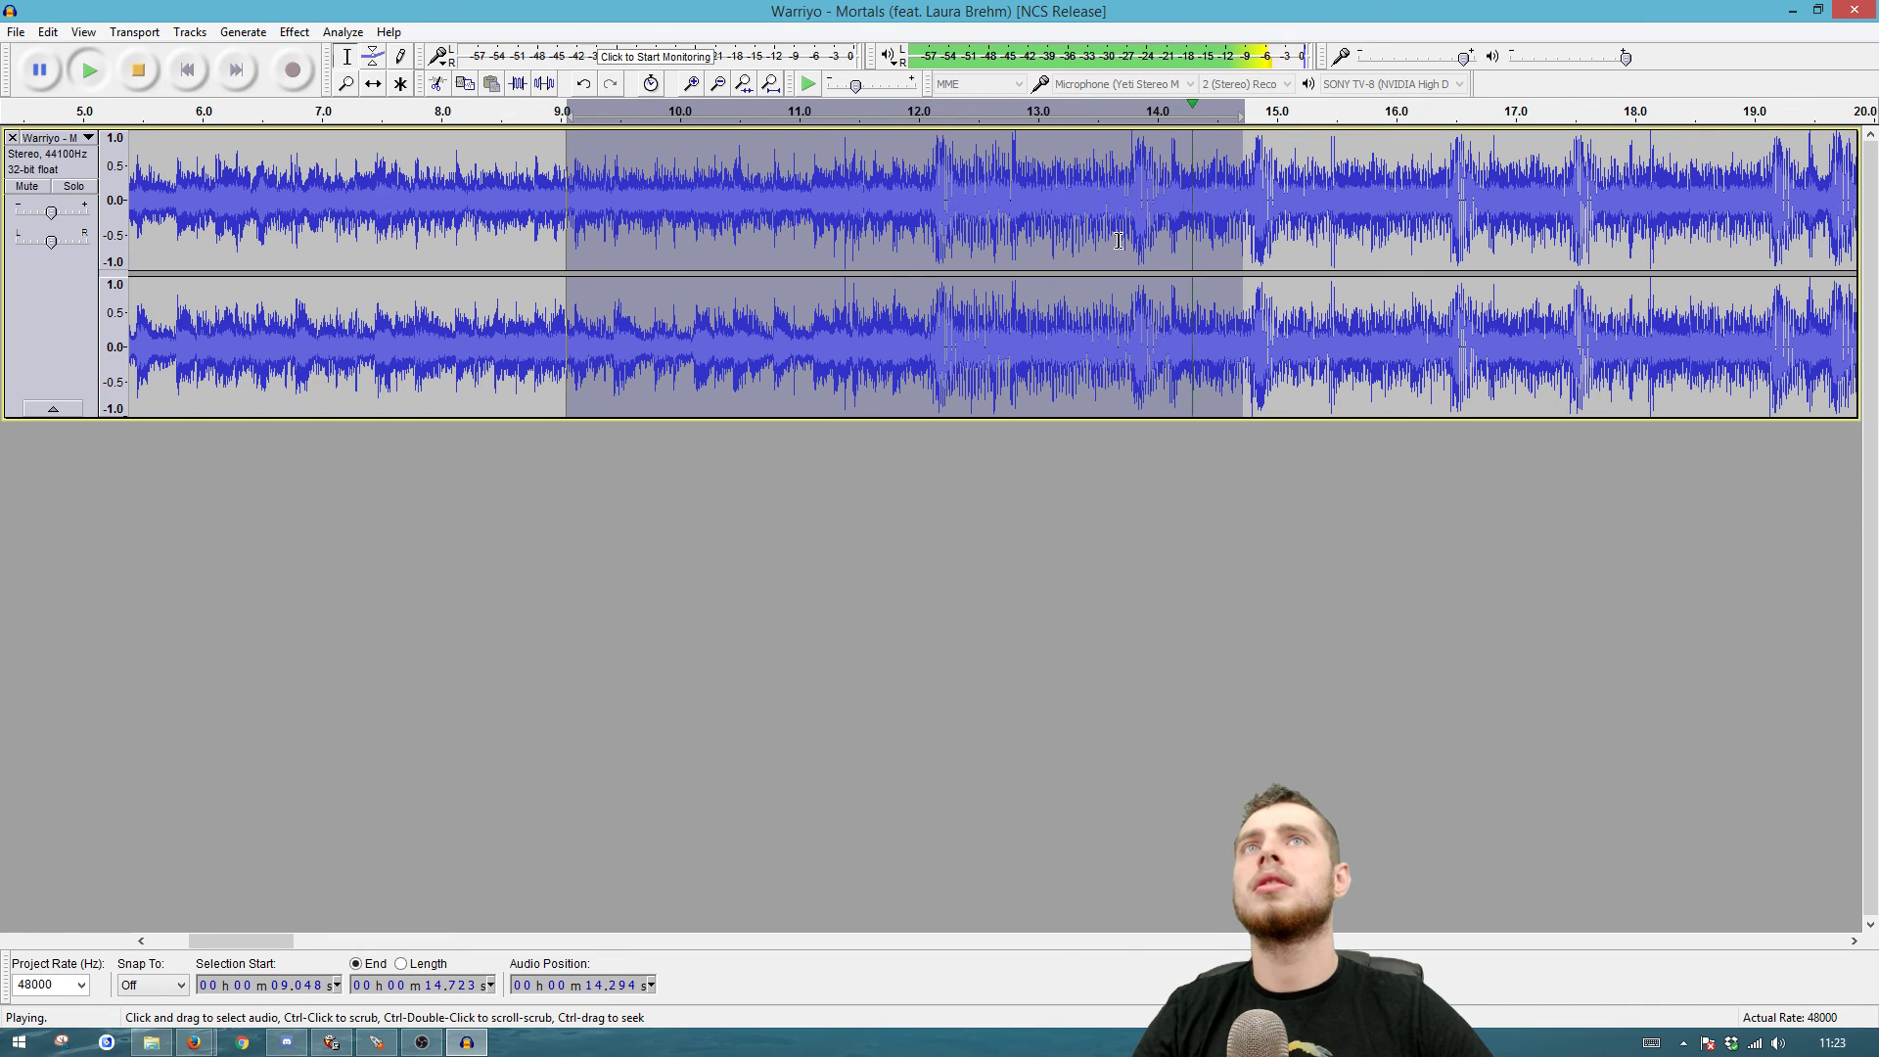
left_click_drag(921, 200, 1555, 190)
key("space")
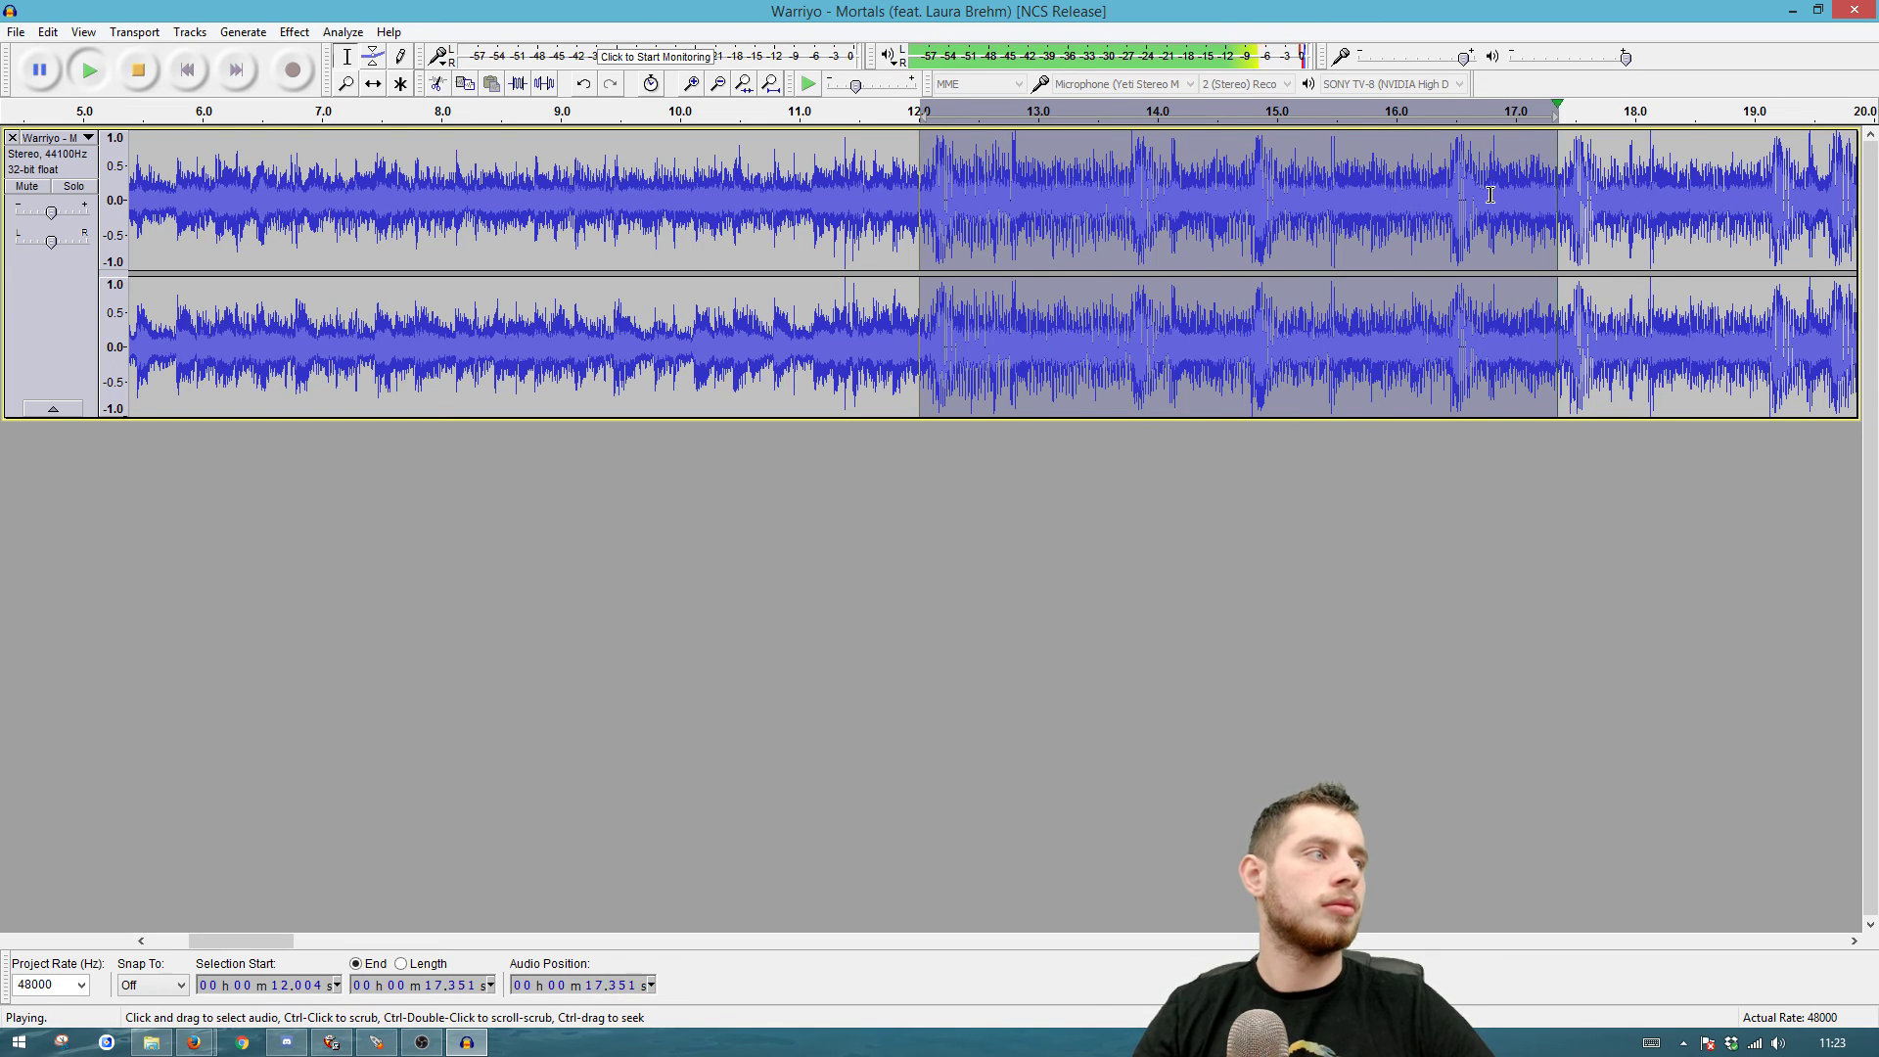
key("space")
Step: Export the selected louder section as roundover into the round4 folder with the existing metadata
left_click(15, 31)
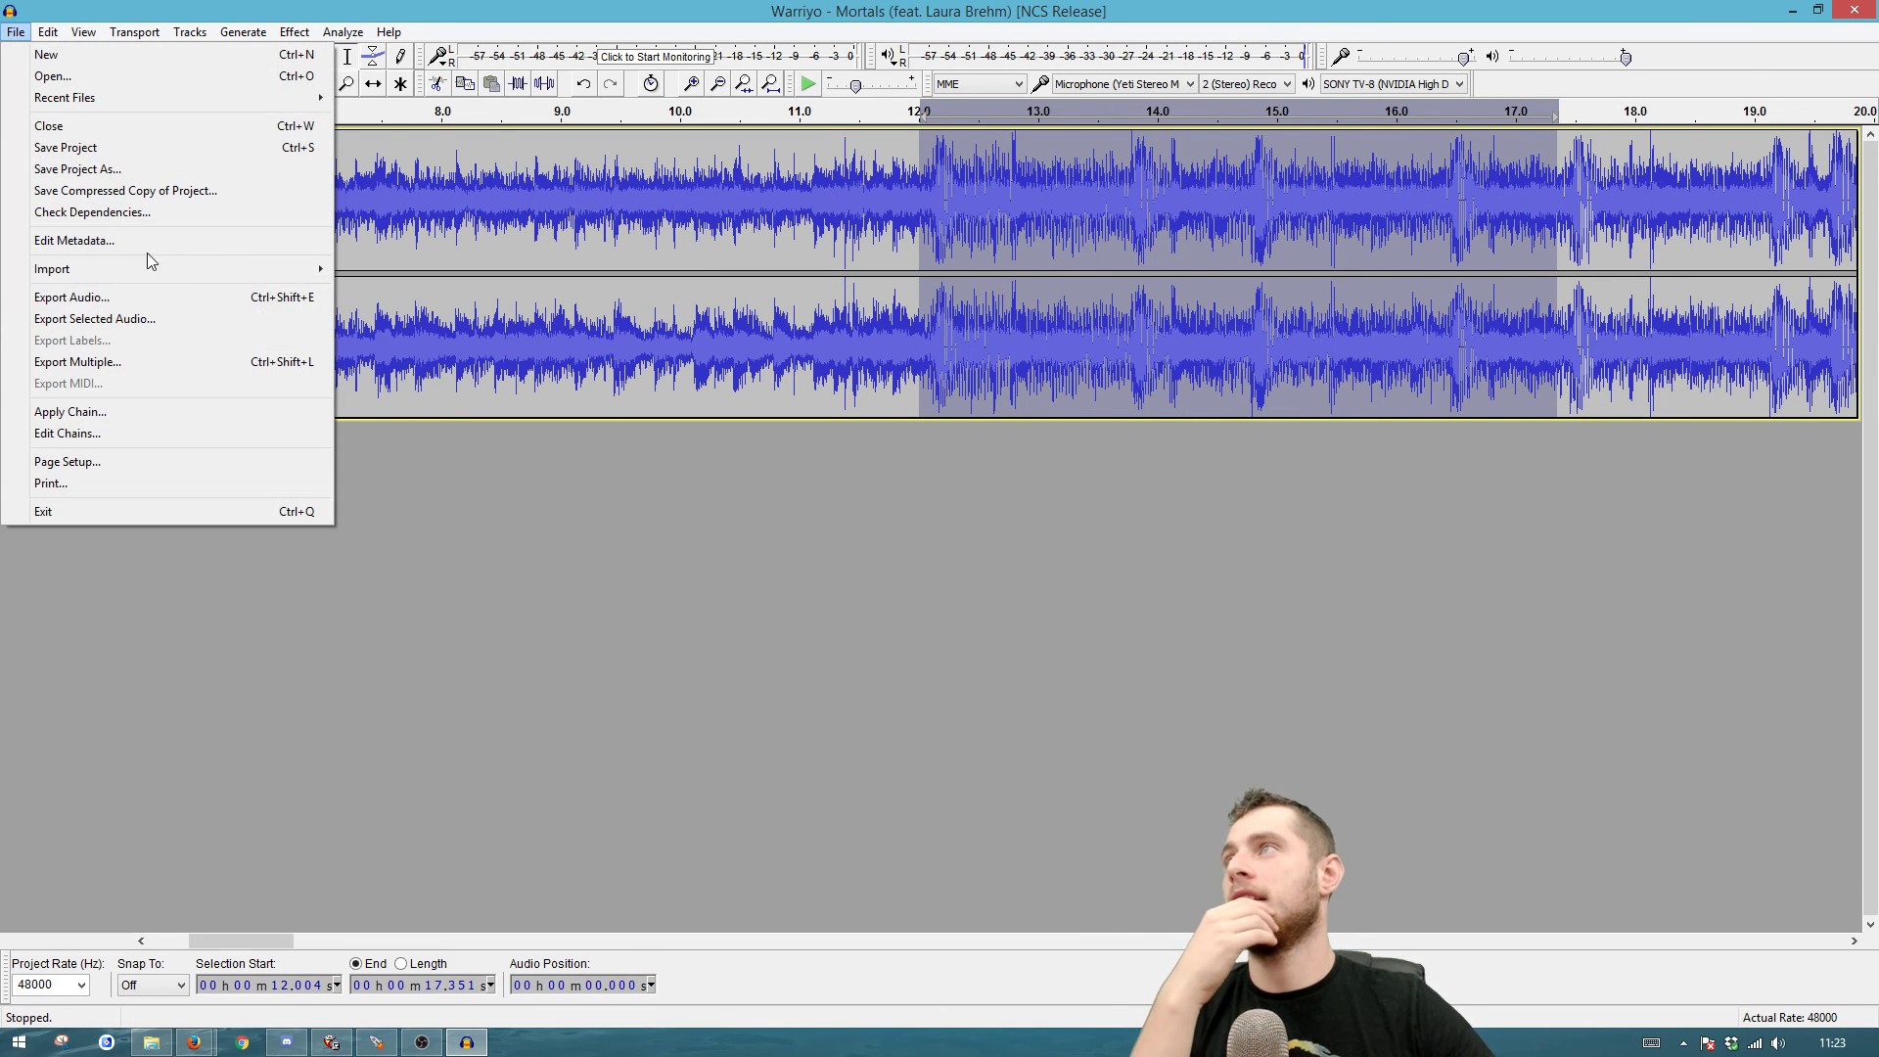
left_click(94, 318)
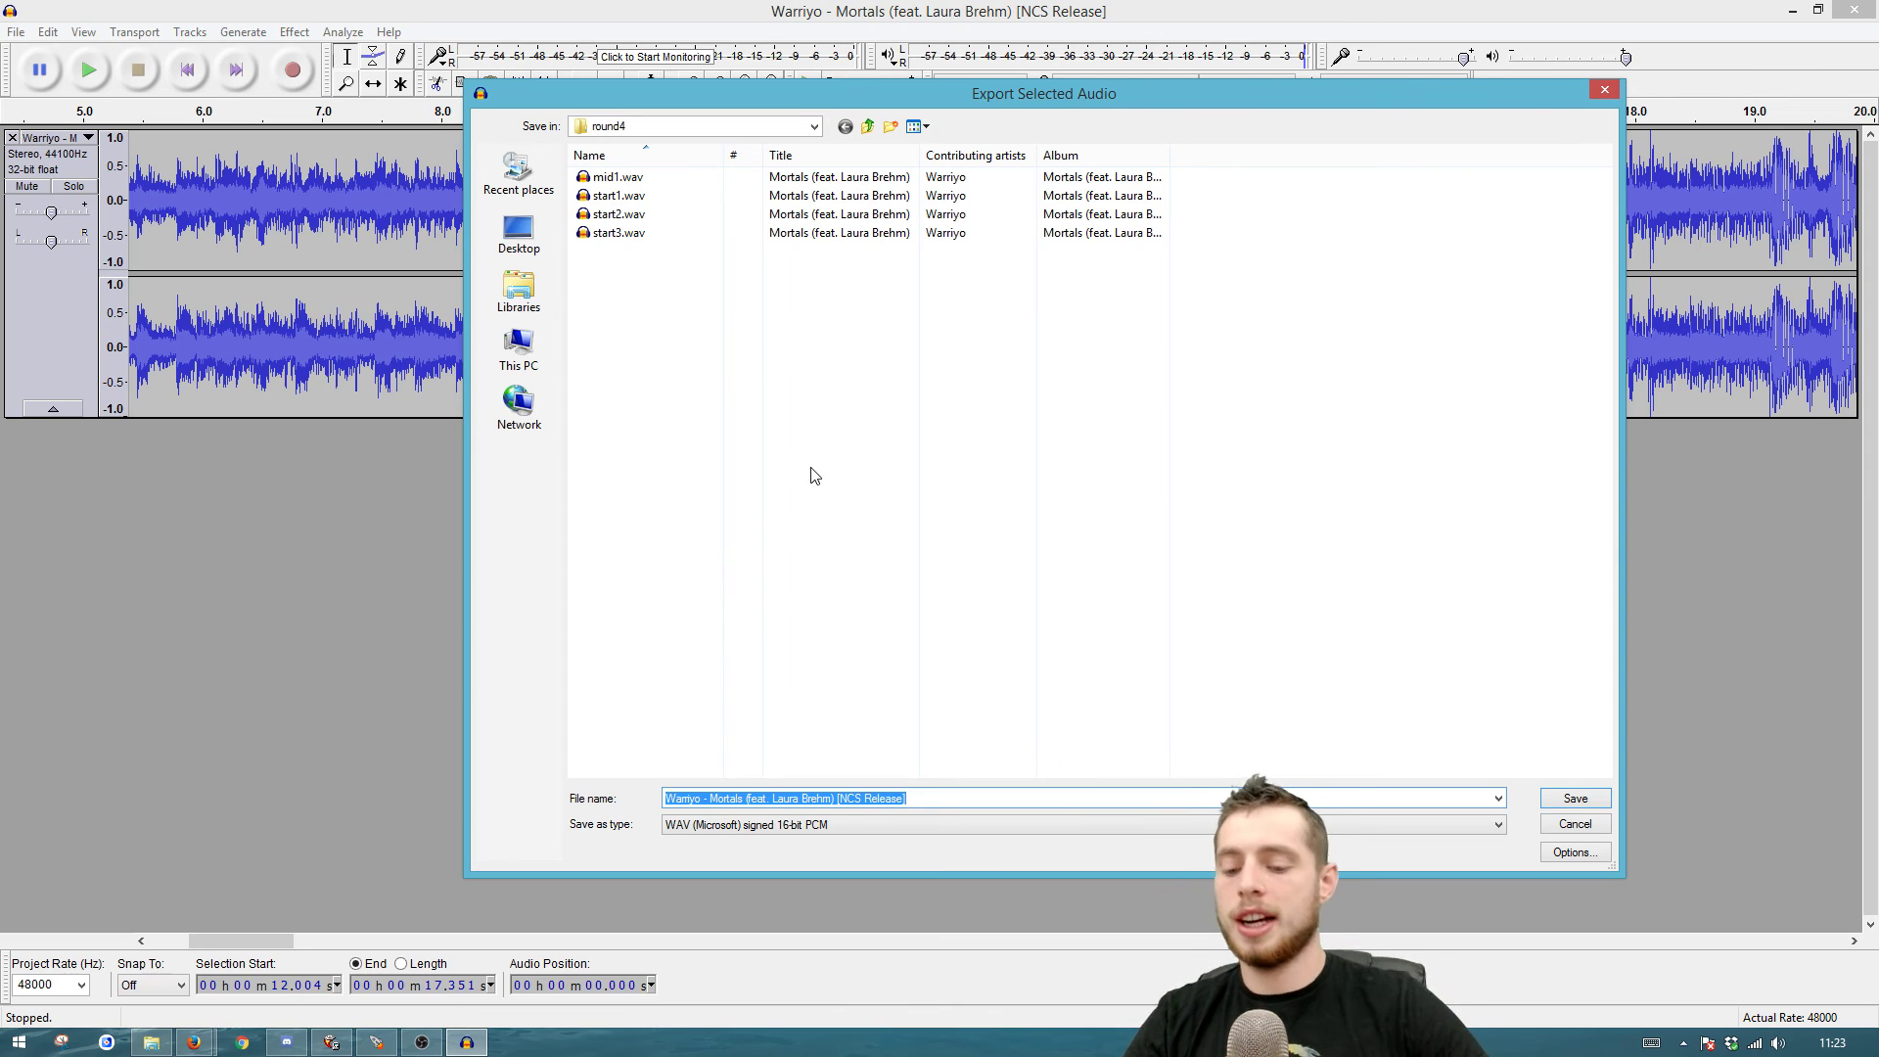
type("roundover")
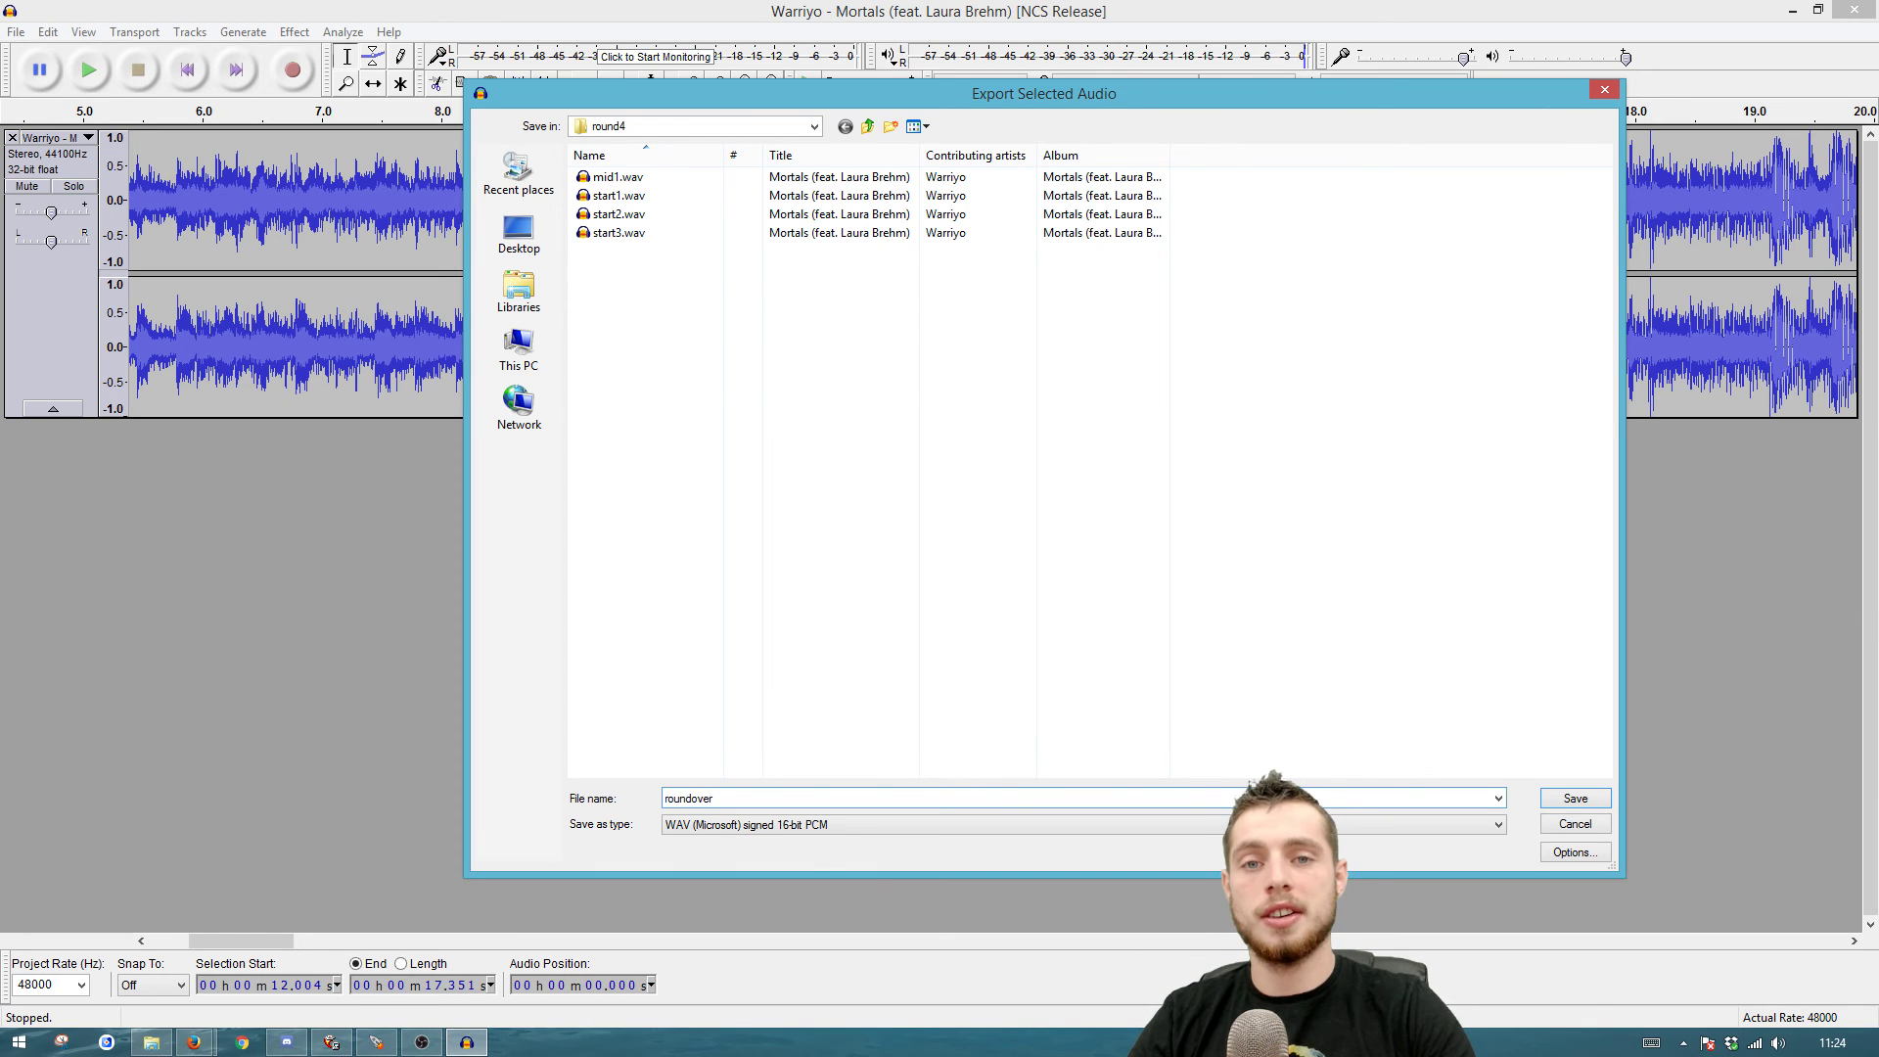
key("Return")
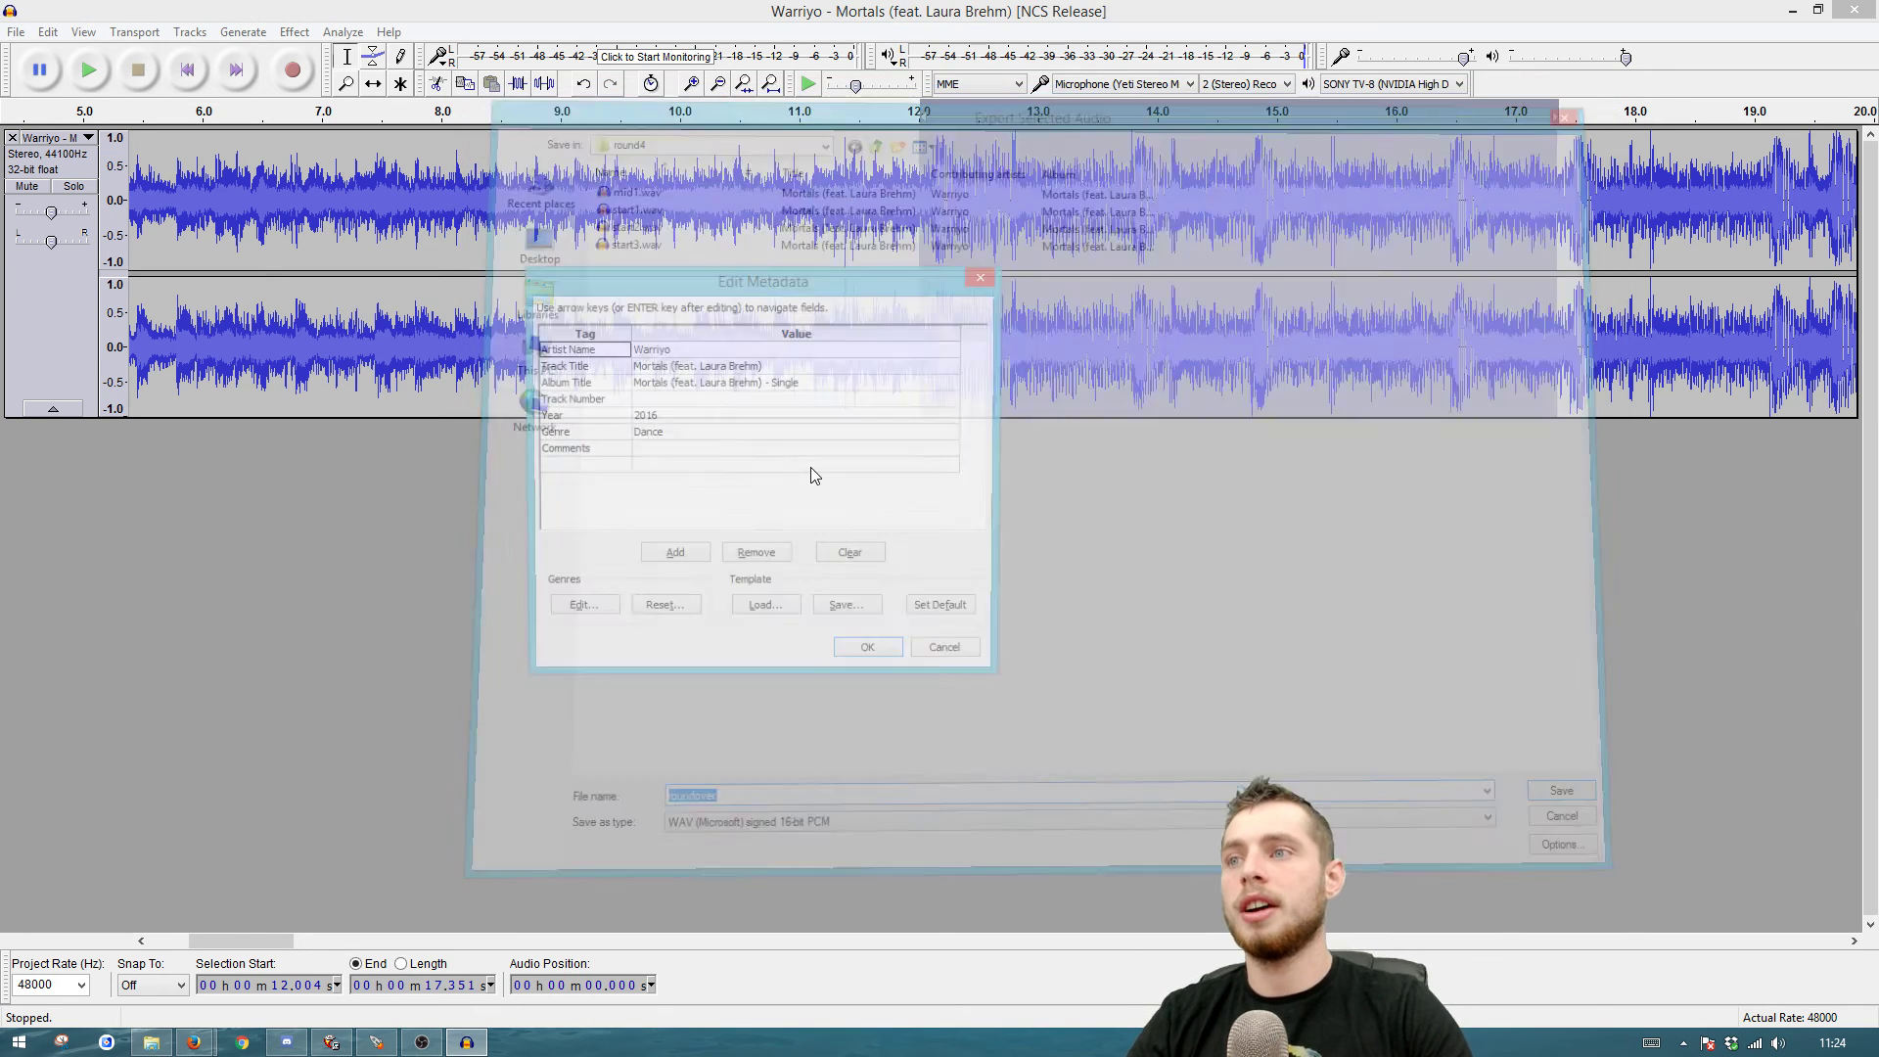
key("Return")
Step: Select the section from about 17.343 s to 21.650 s and preview it
left_click_drag(266, 942, 315, 937)
left_click_drag(766, 323, 1578, 222)
key("space")
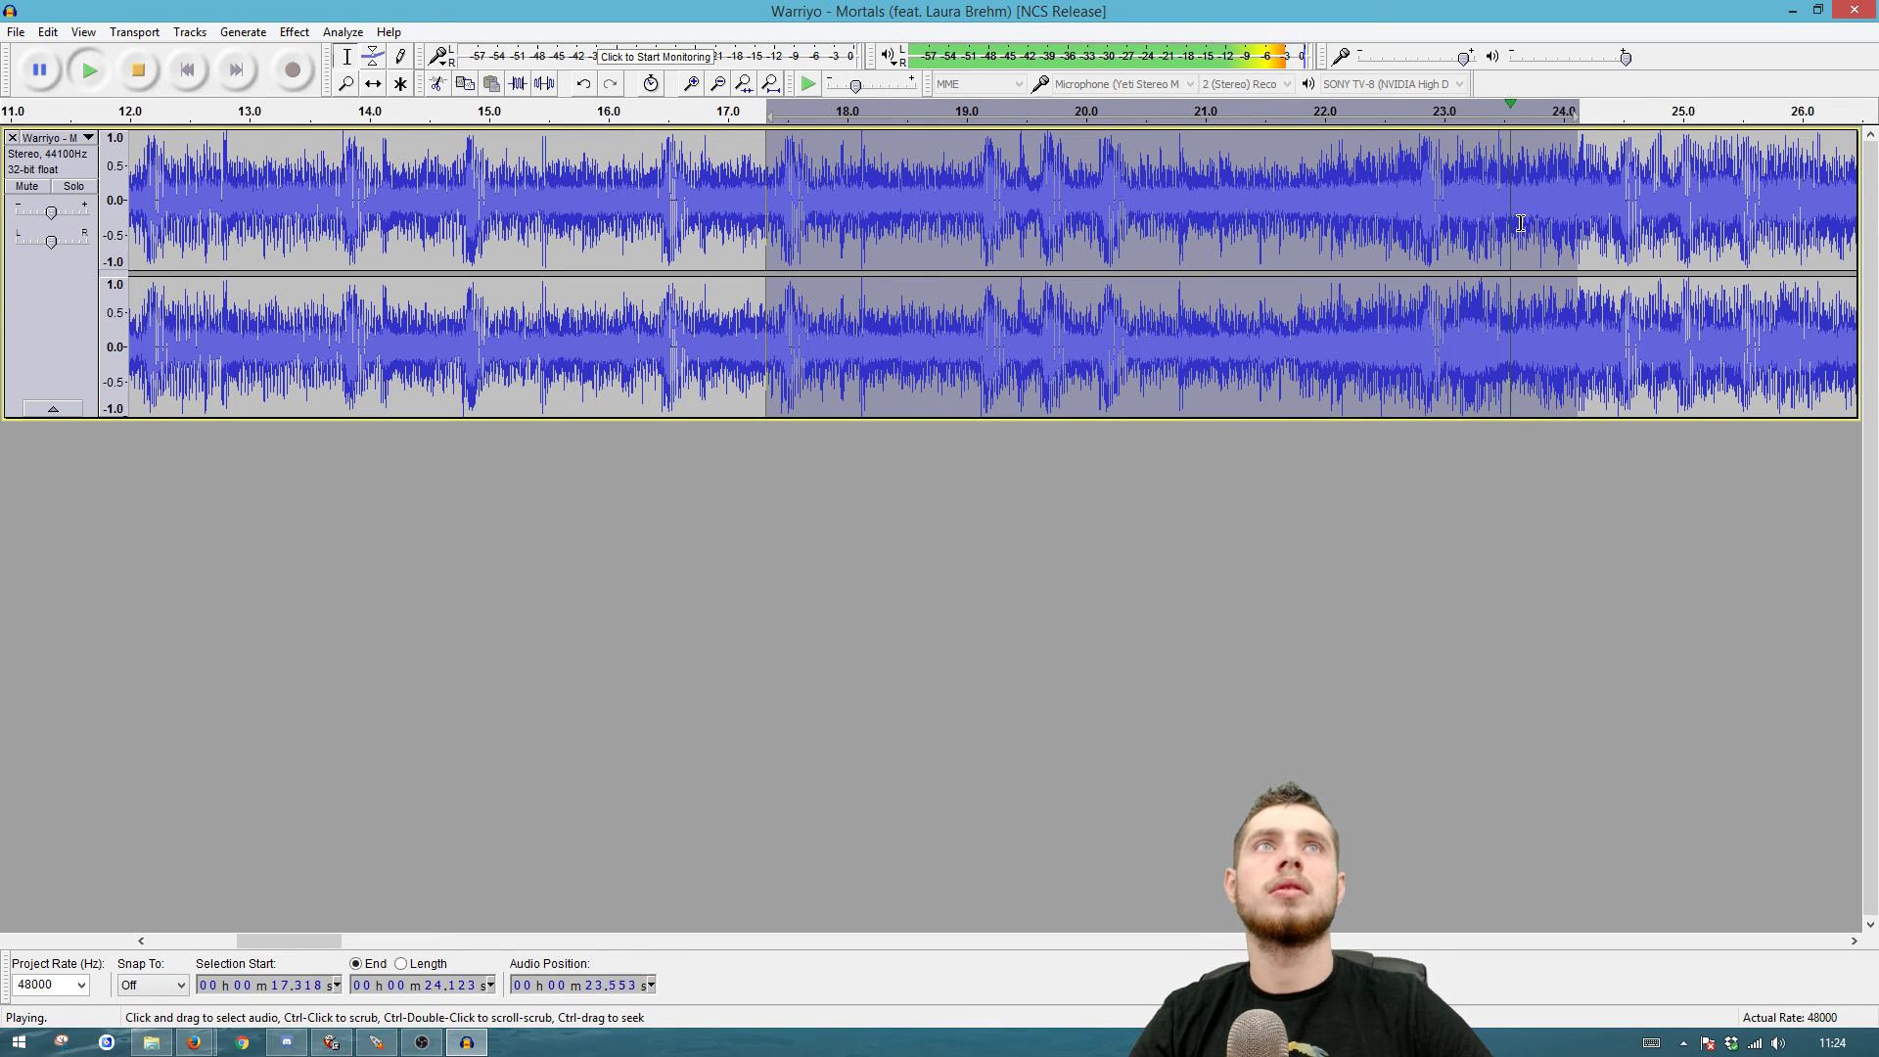
left_click_drag(1325, 195, 1317, 196)
left_click_drag(768, 180, 1282, 203)
key("space")
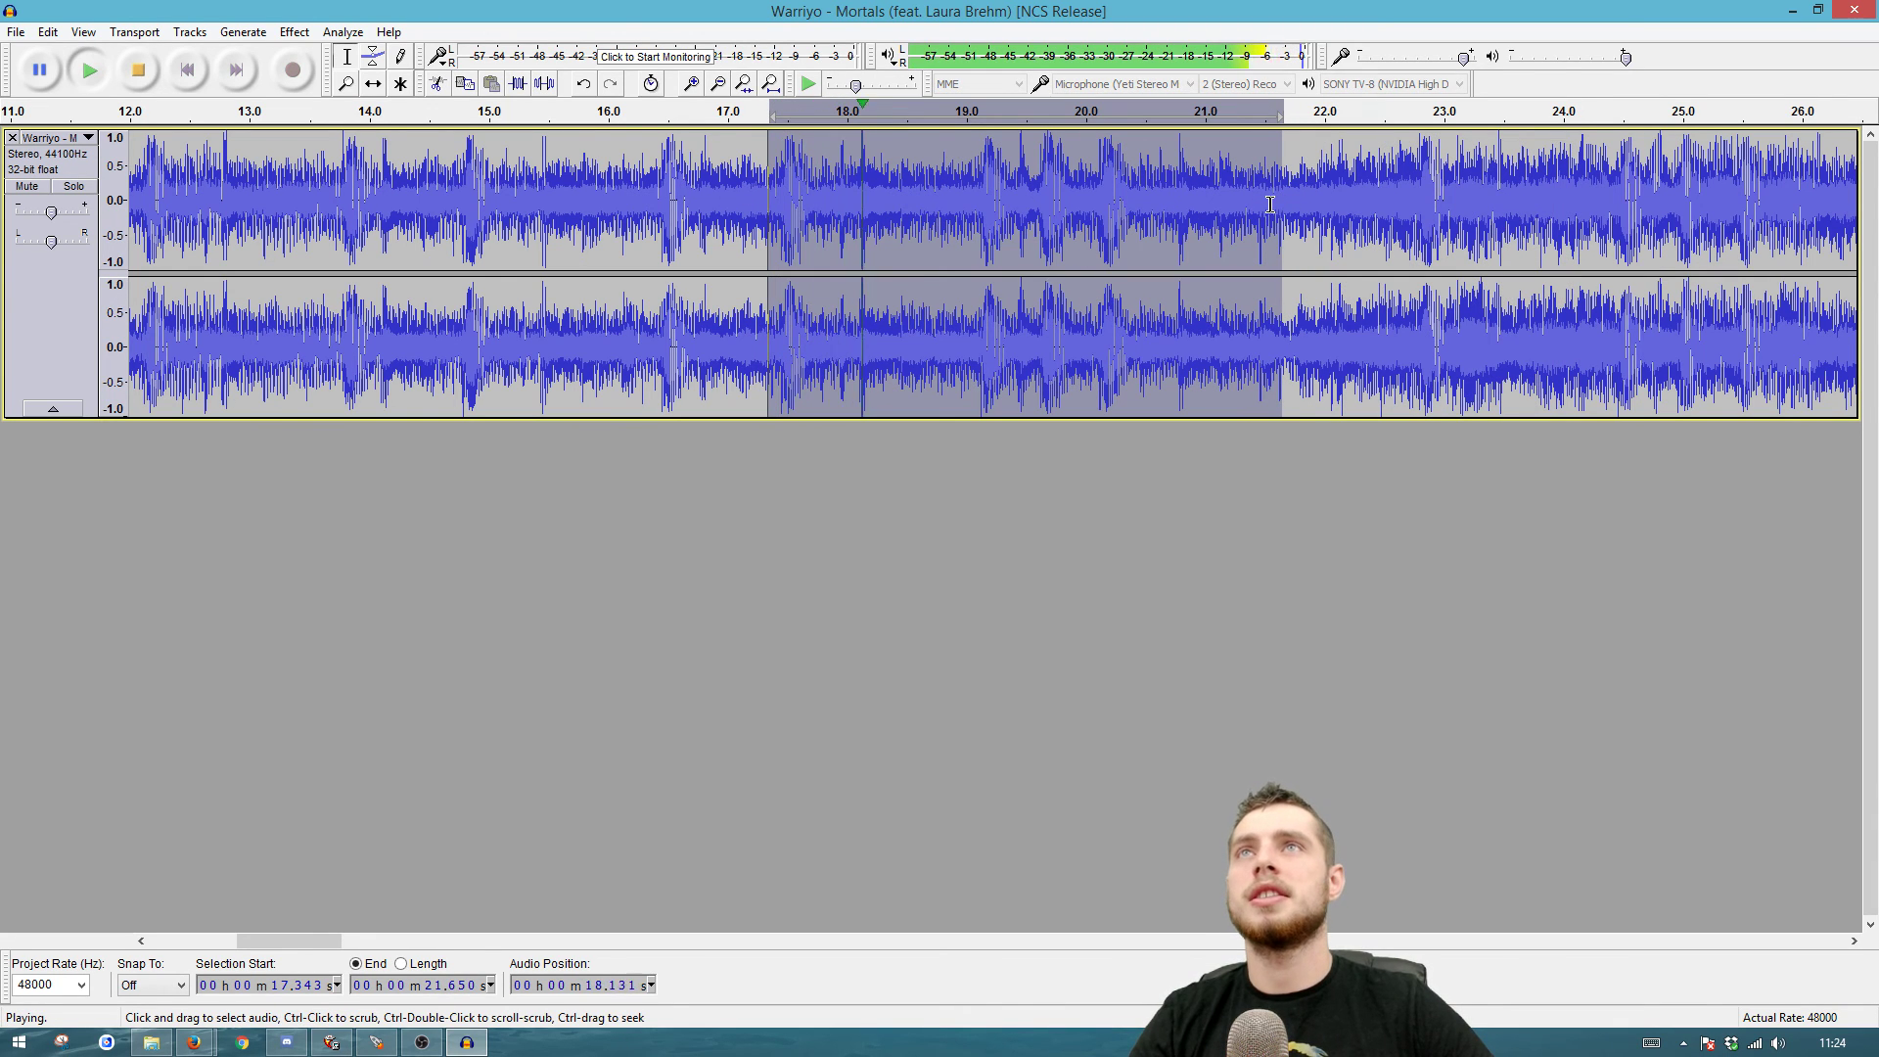
key("space")
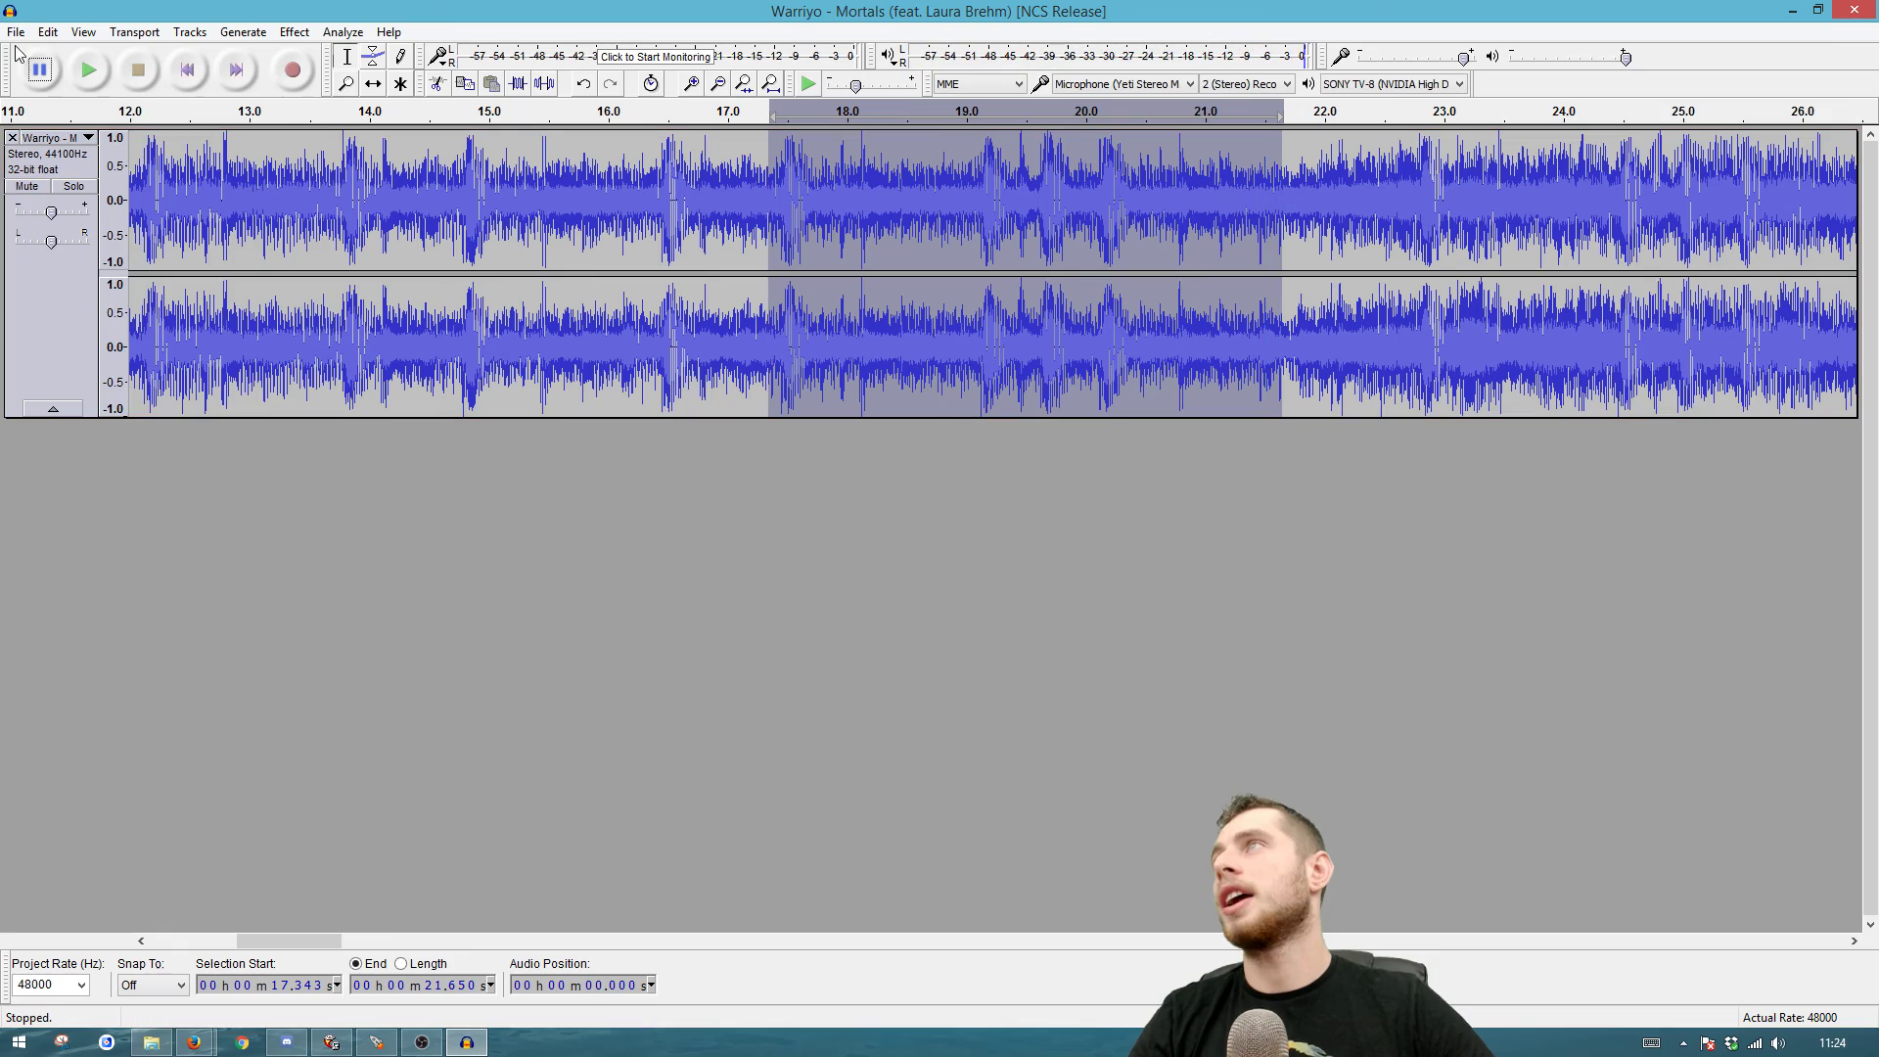
Step: Export the selected section as mid2 into the round4 folder with the existing metadata
left_click(15, 31)
left_click(113, 319)
type("mid2")
key("Return")
left_click(867, 648)
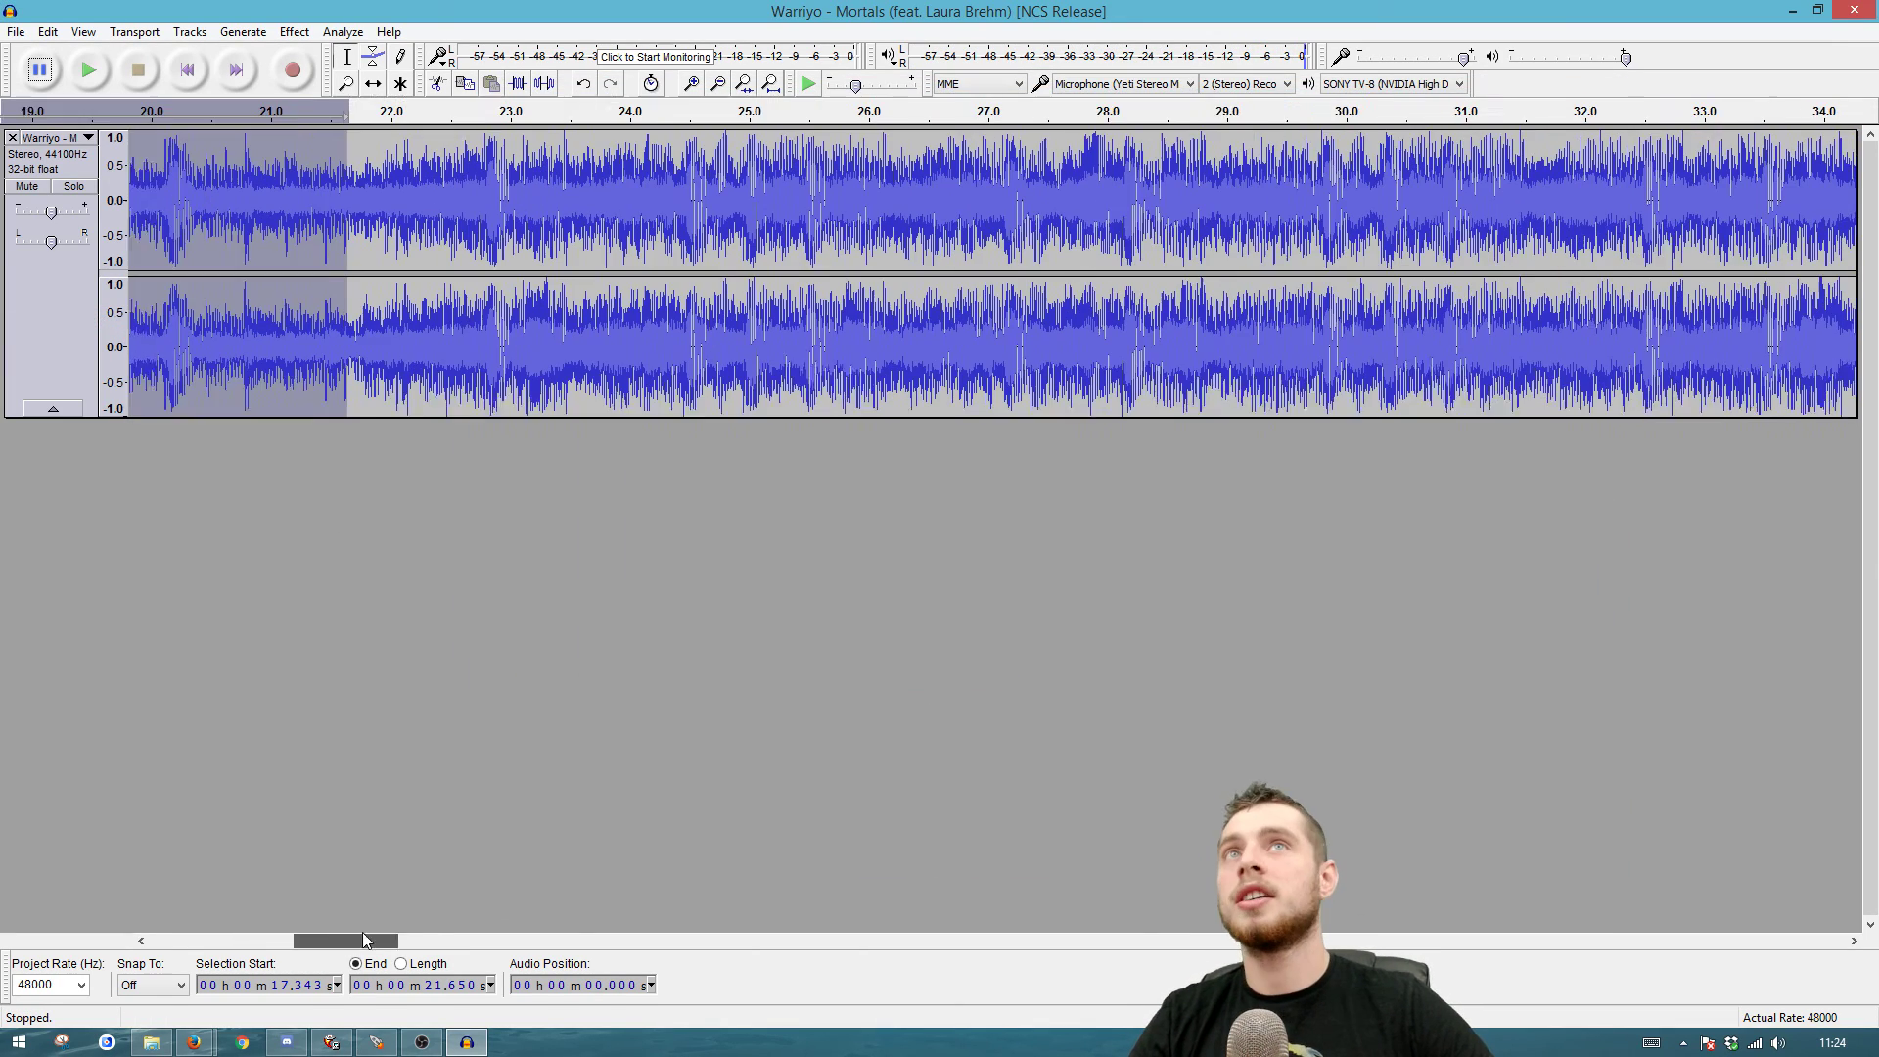
Step: Select the section from about 27.685 s to 33.793 s and export it as mid3 into the round4 folder with the existing metadata
left_click_drag(1783, 359, 1055, 359)
key("space")
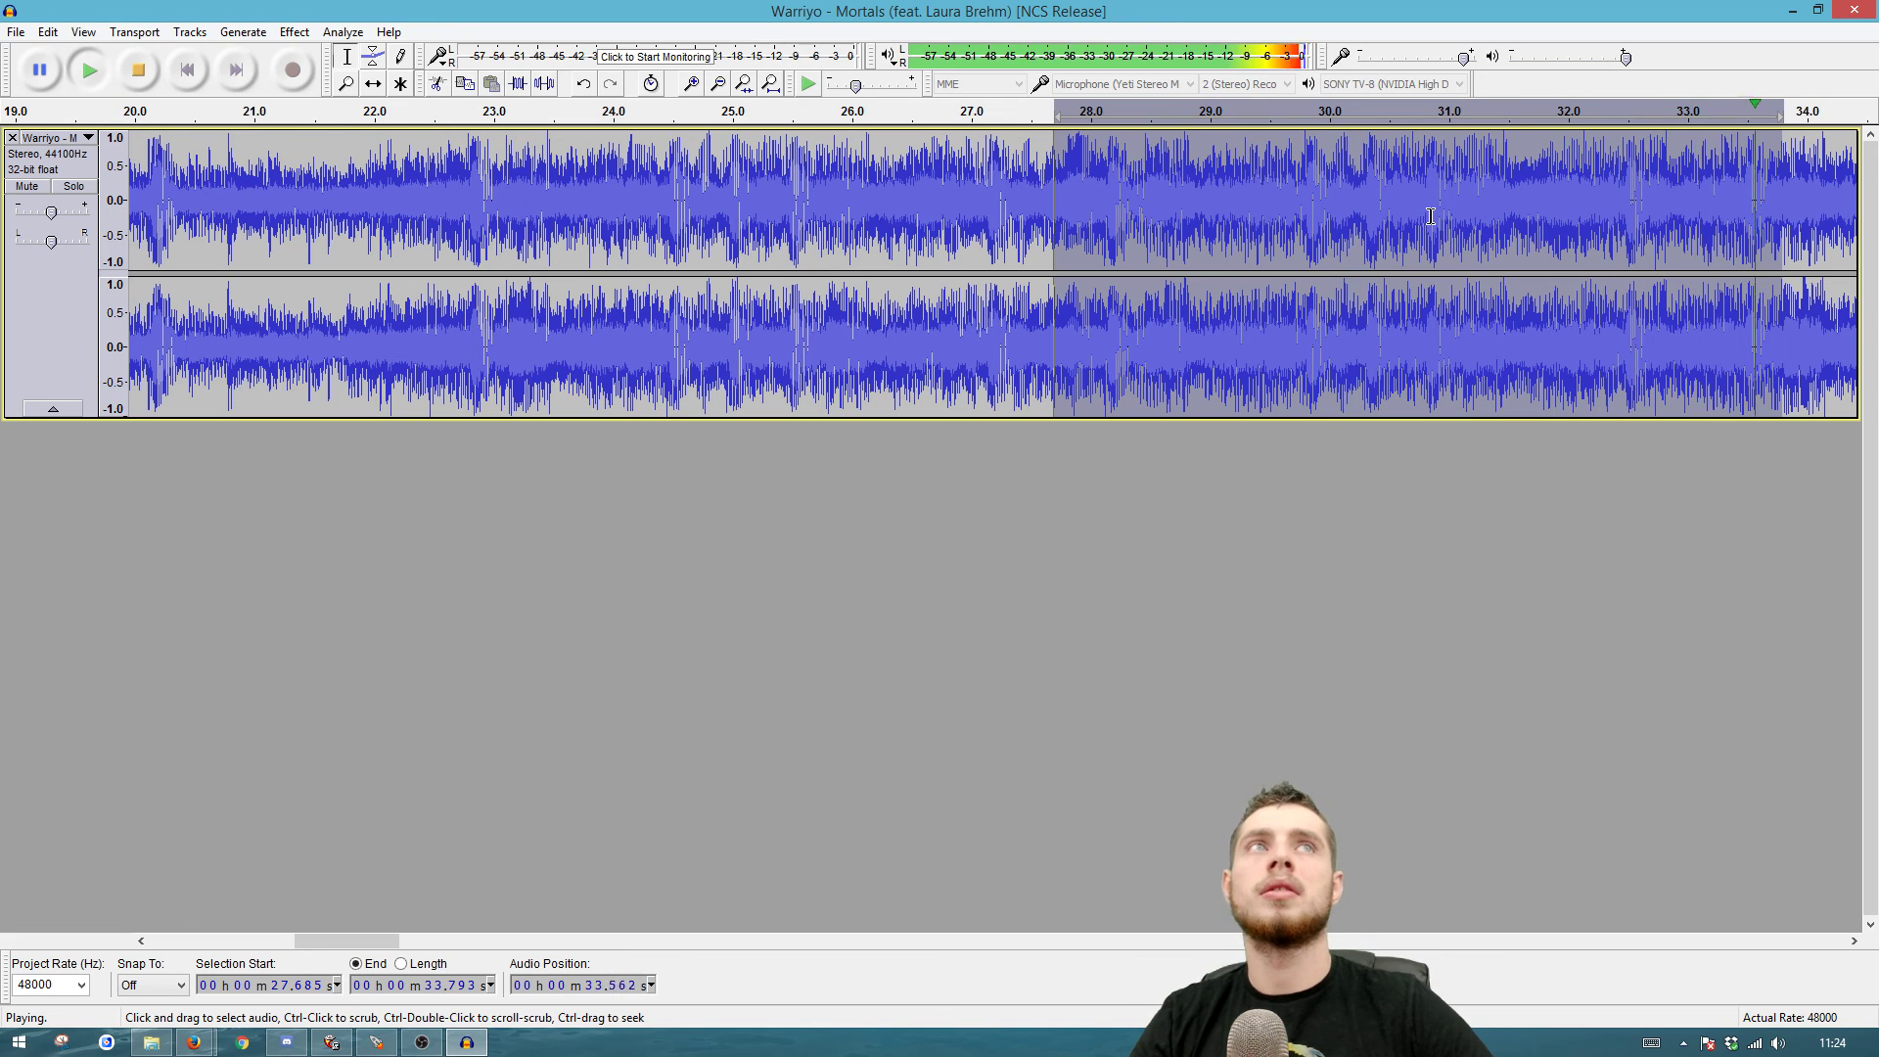
left_click(16, 32)
left_click(113, 319)
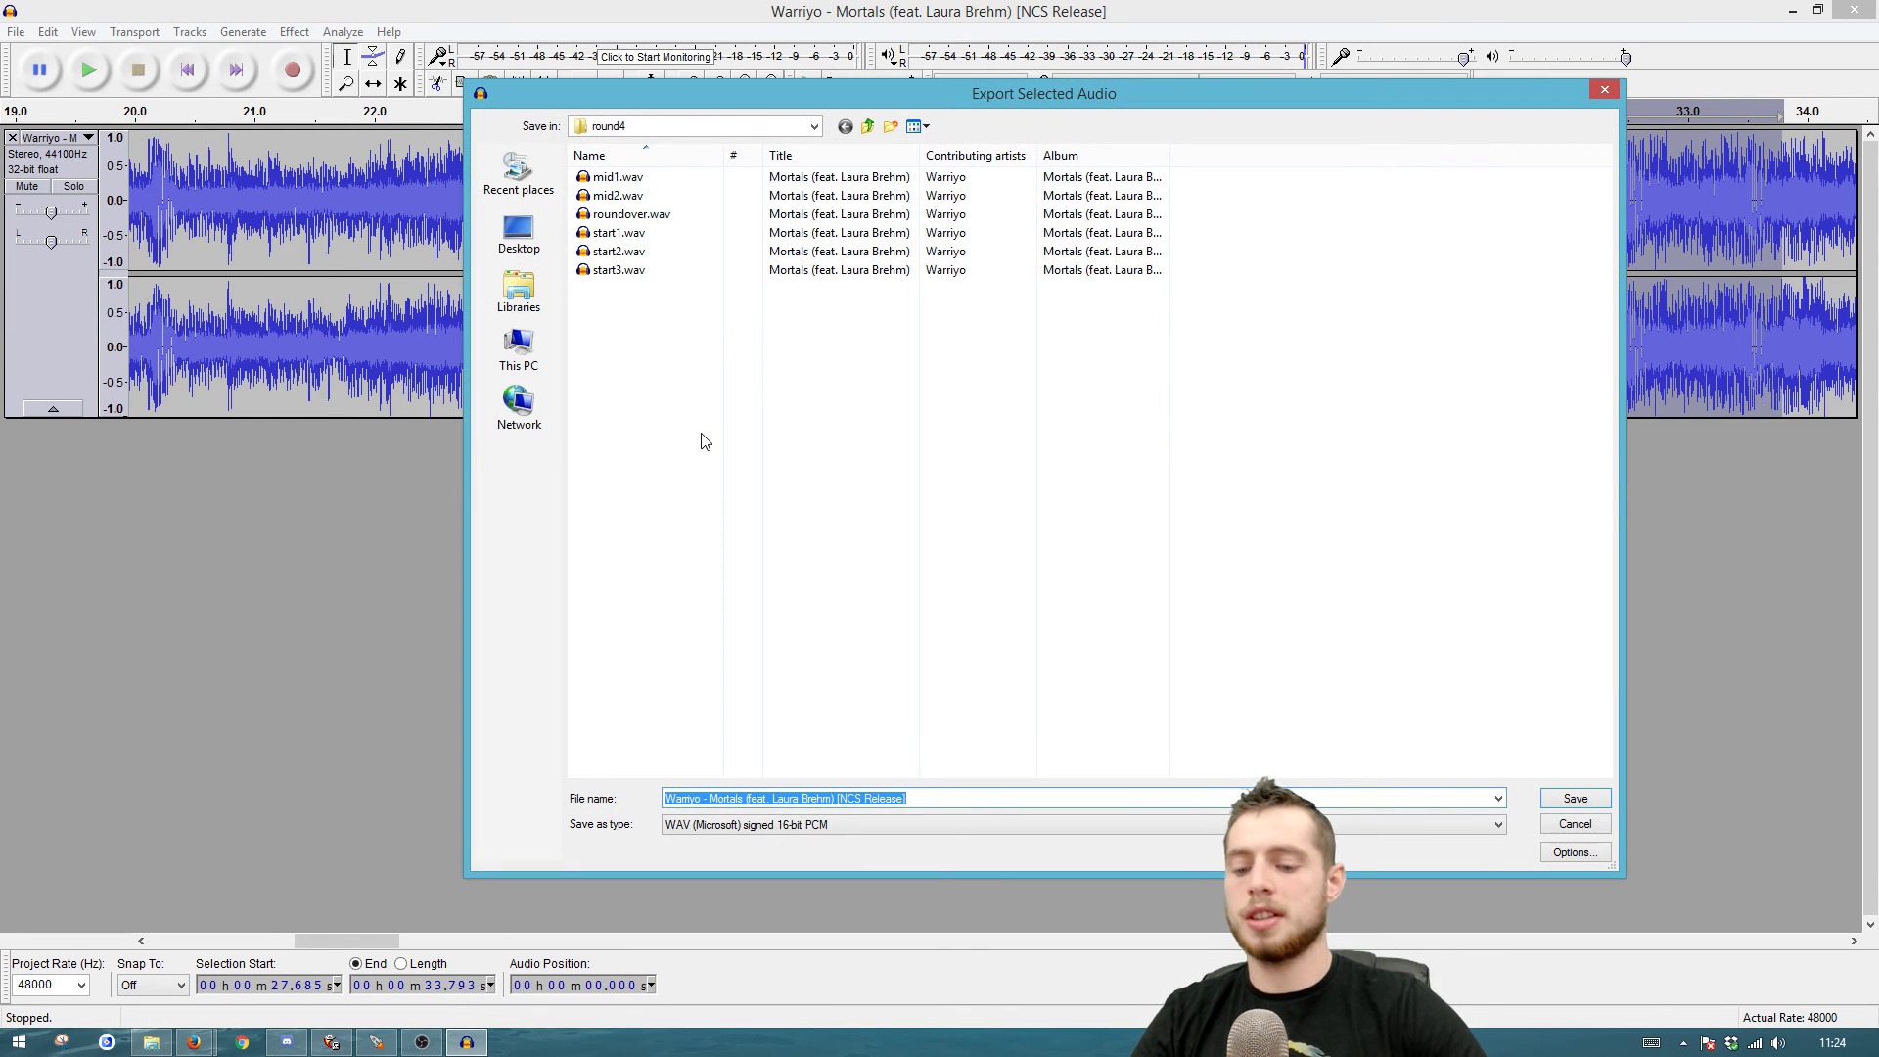
type("mid3")
key("Return")
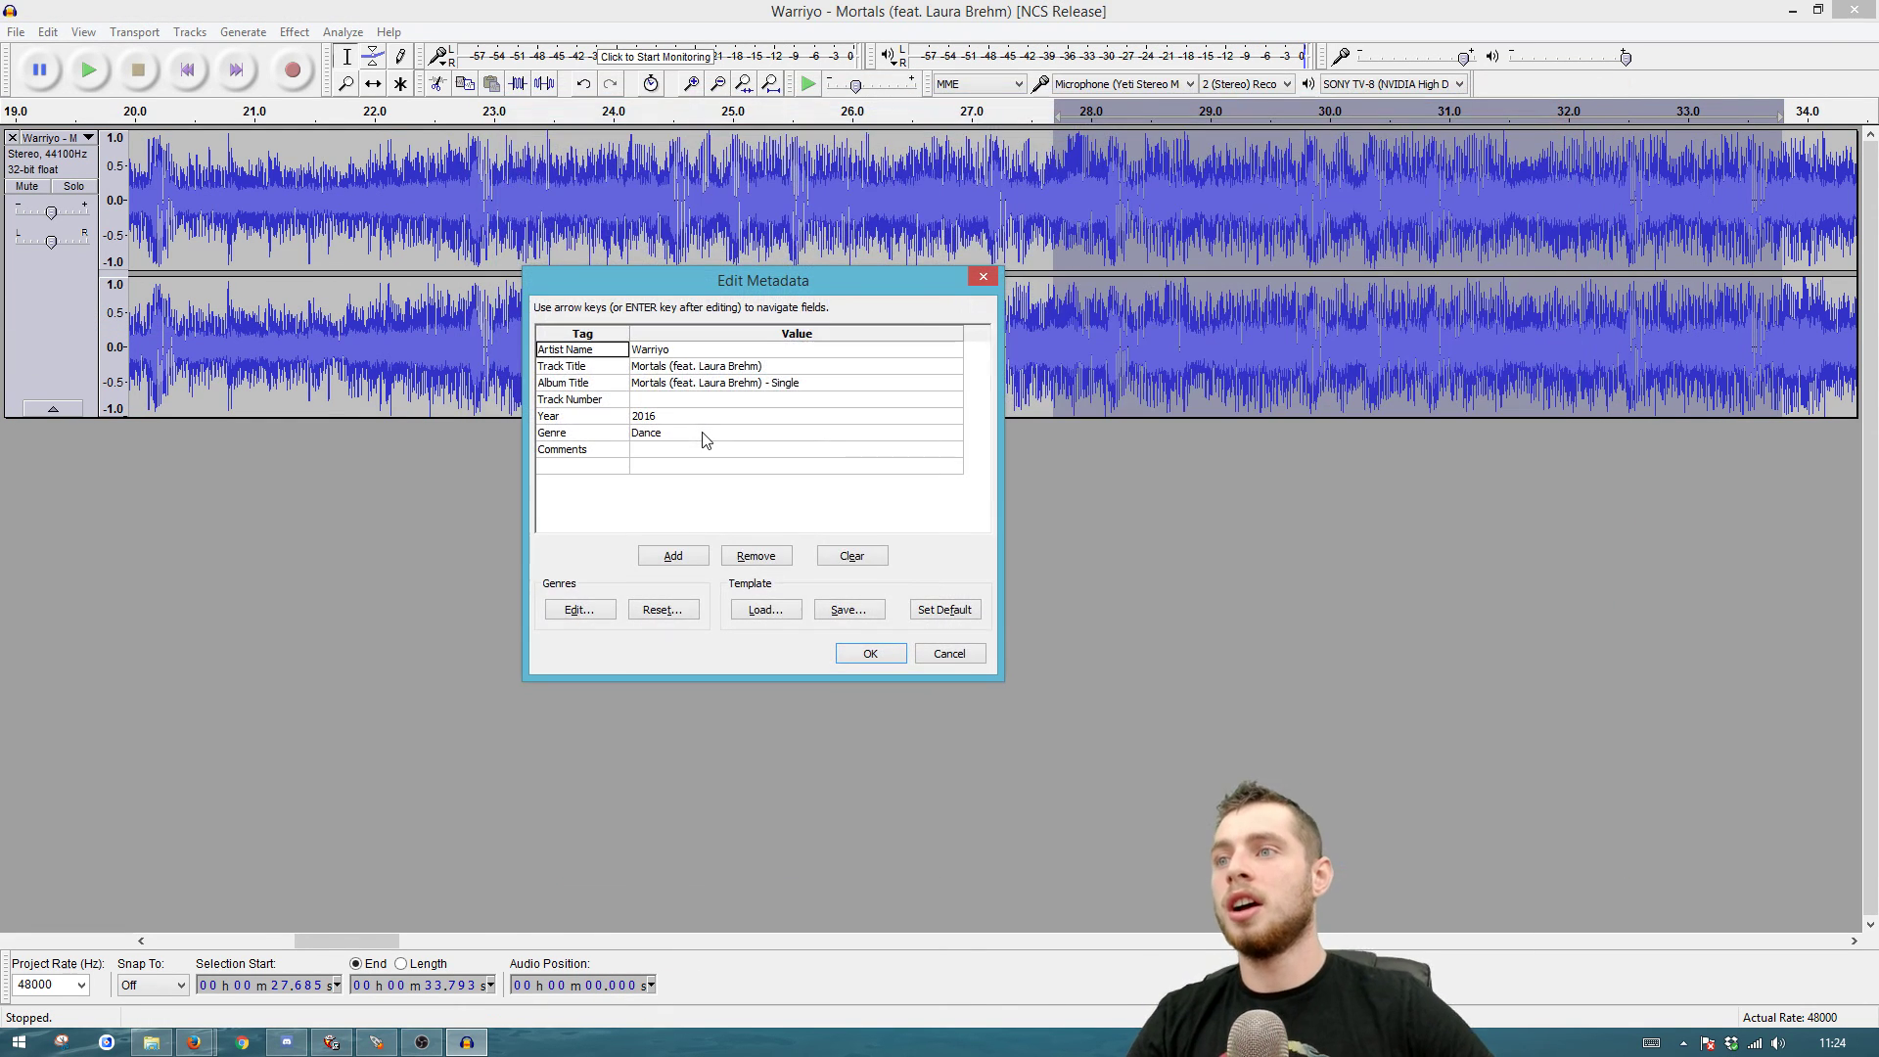
left_click(870, 654)
Step: Select the section from about 22.919 s to 27.104 s and preview it
left_click_drag(484, 235, 983, 240)
key("space")
left_click(15, 32)
key("Escape")
key("space")
Step: Export the selected section as mid4 into the round4 folder with the existing metadata
left_click(16, 31)
left_click(68, 318)
type("mid4")
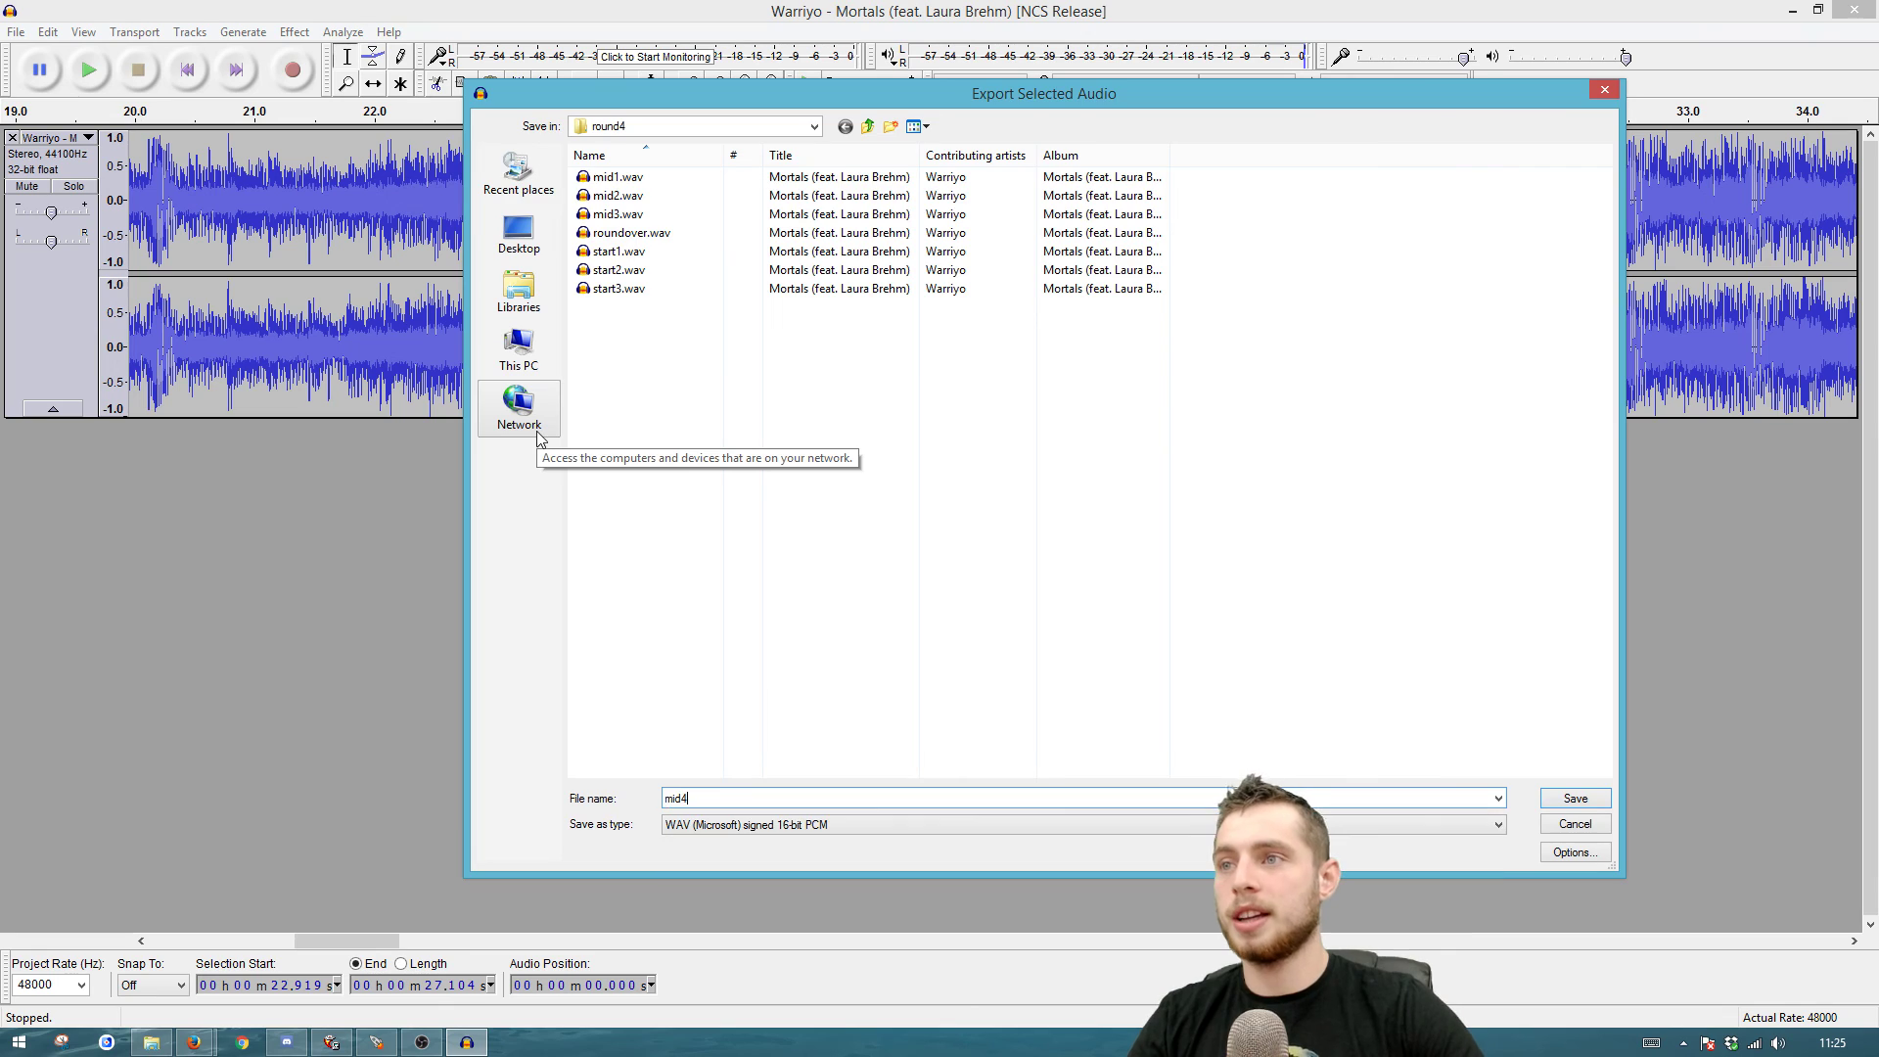
type("d")
key("Return")
left_click(870, 653)
Step: Select the section from about 36.103 s to 40.590 s and preview it
left_click_drag(323, 941, 406, 932)
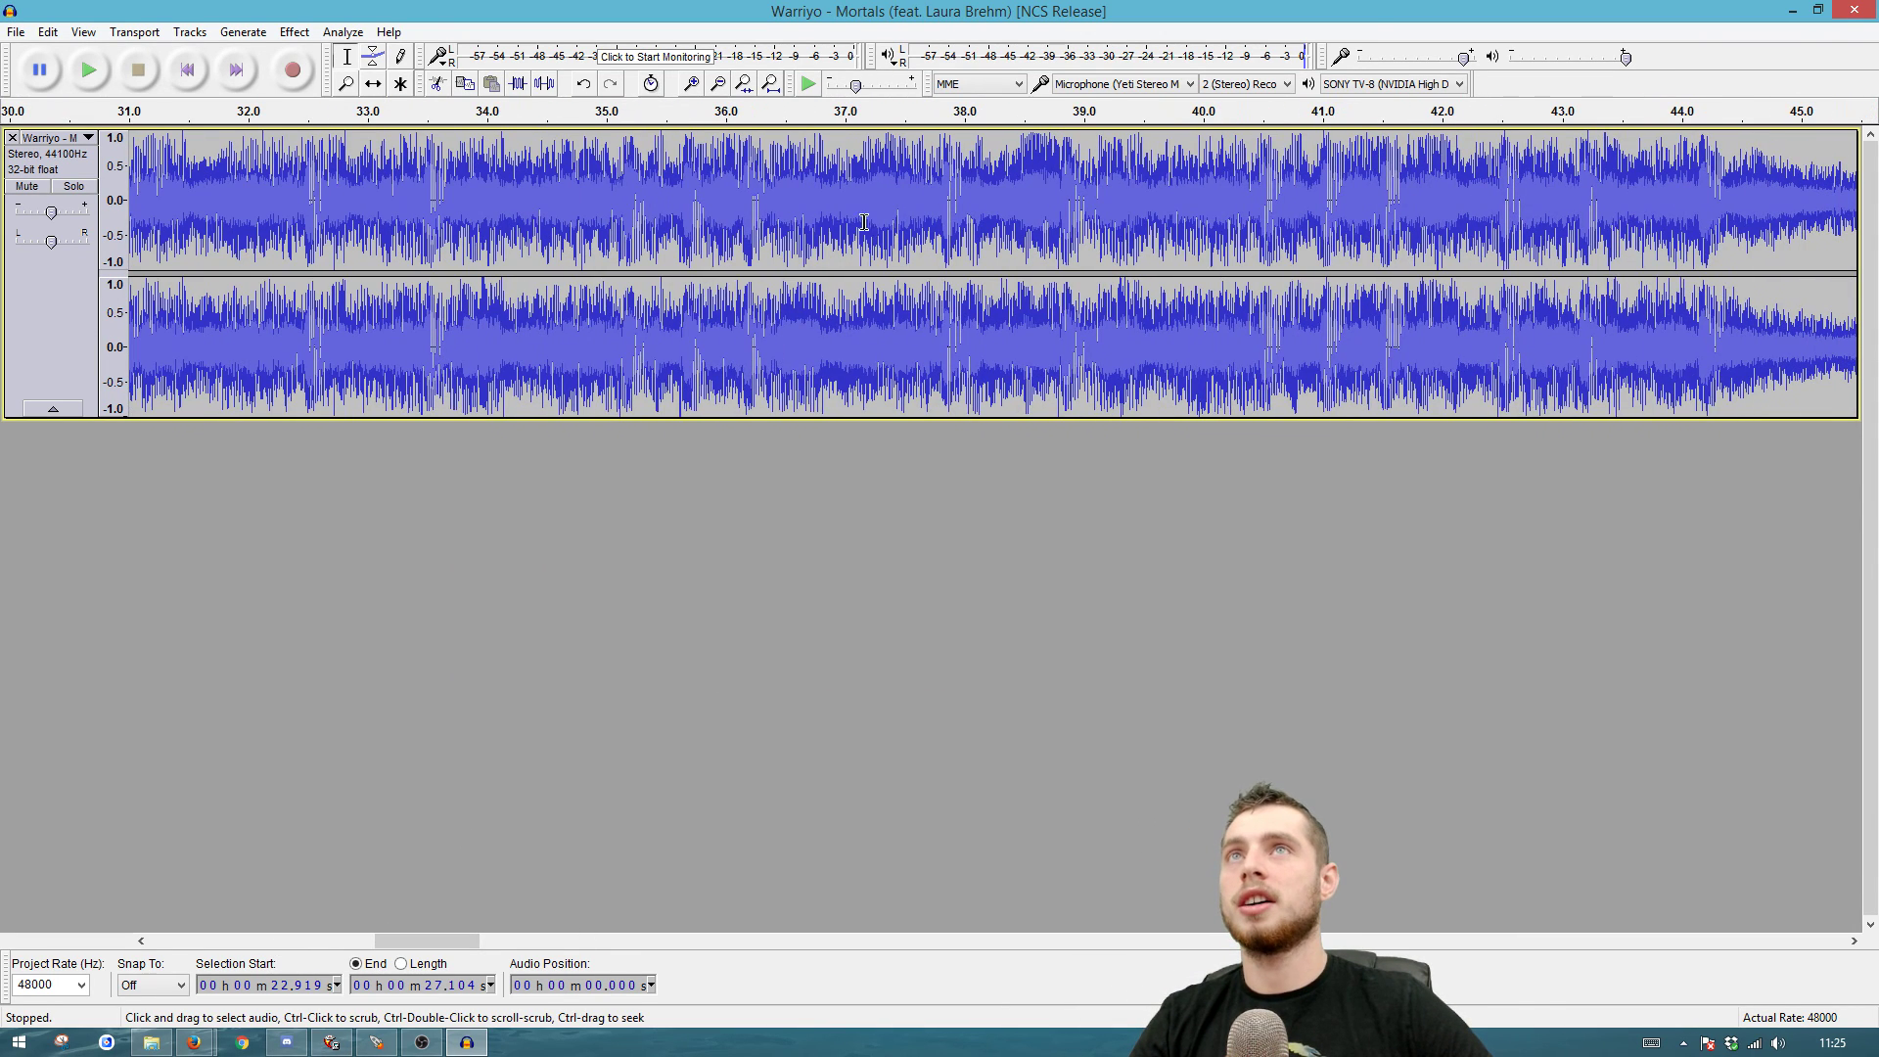
left_click_drag(731, 190, 1245, 162)
key("space")
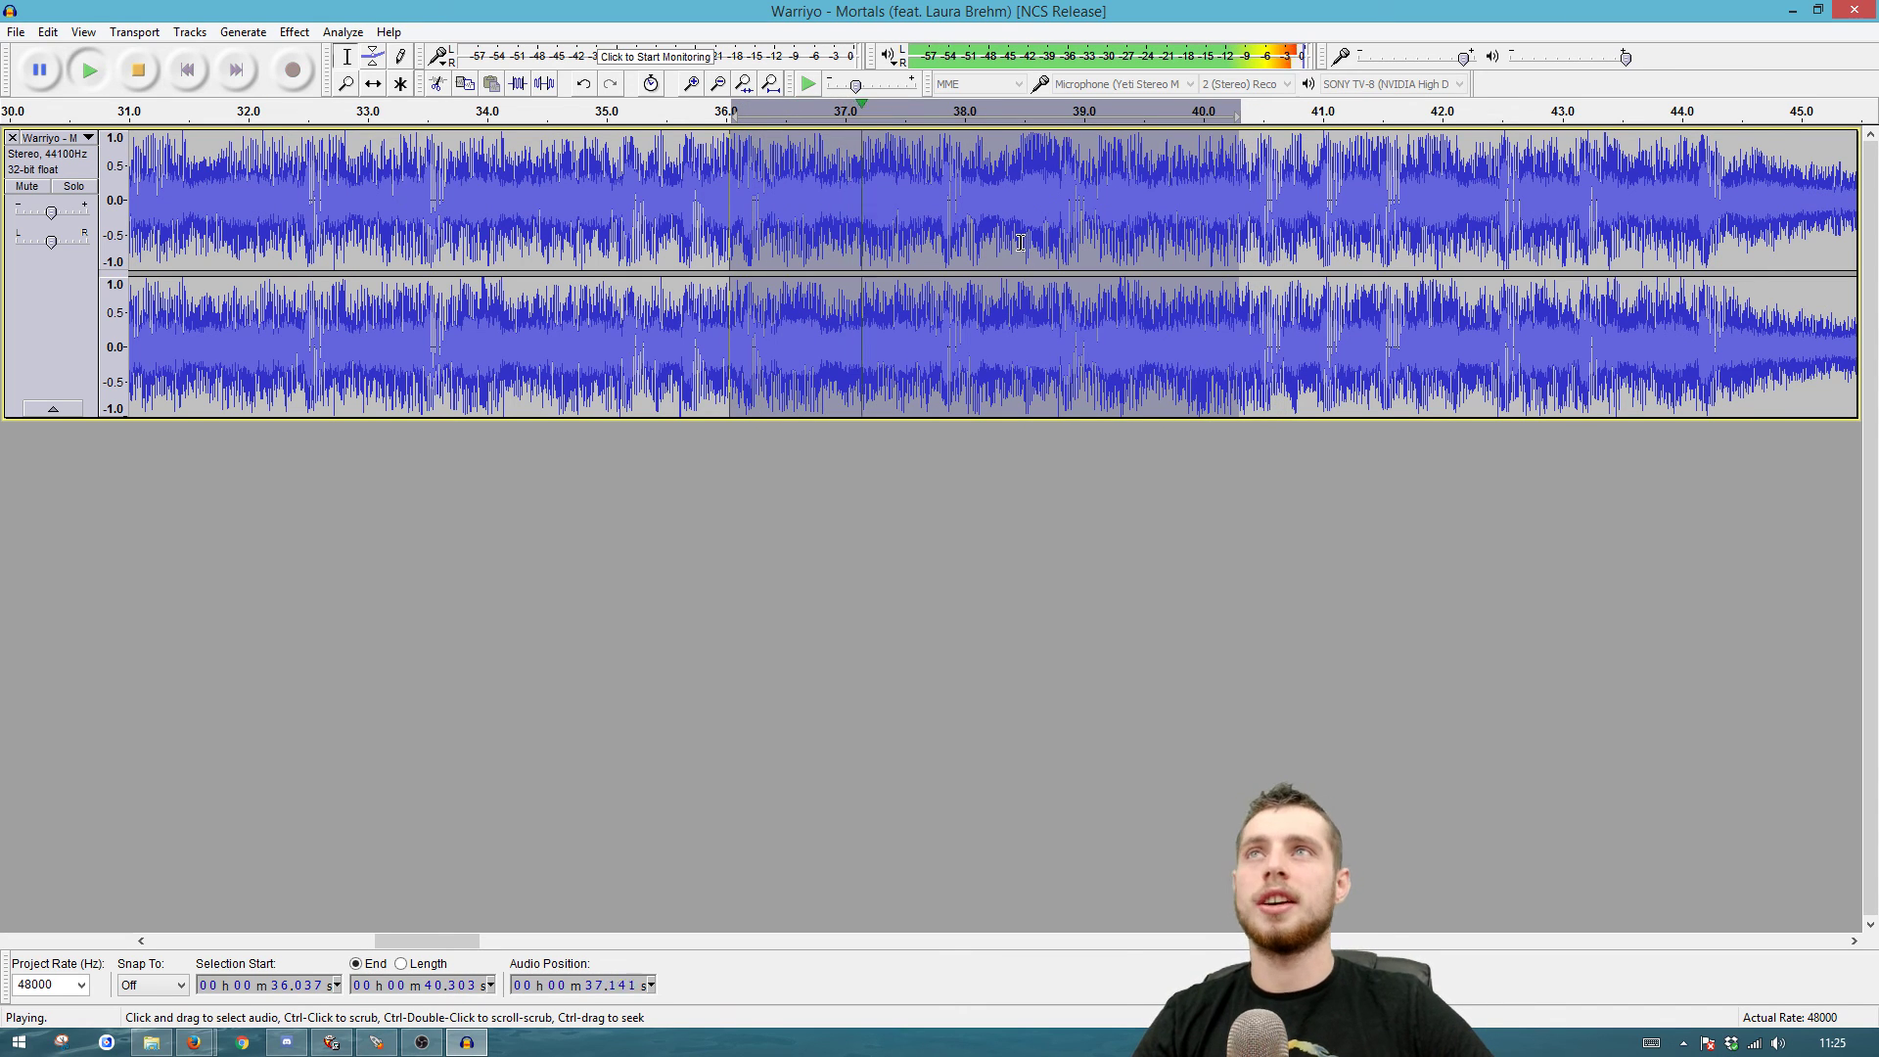
key("space")
left_click_drag(739, 185, 1275, 213)
key("space")
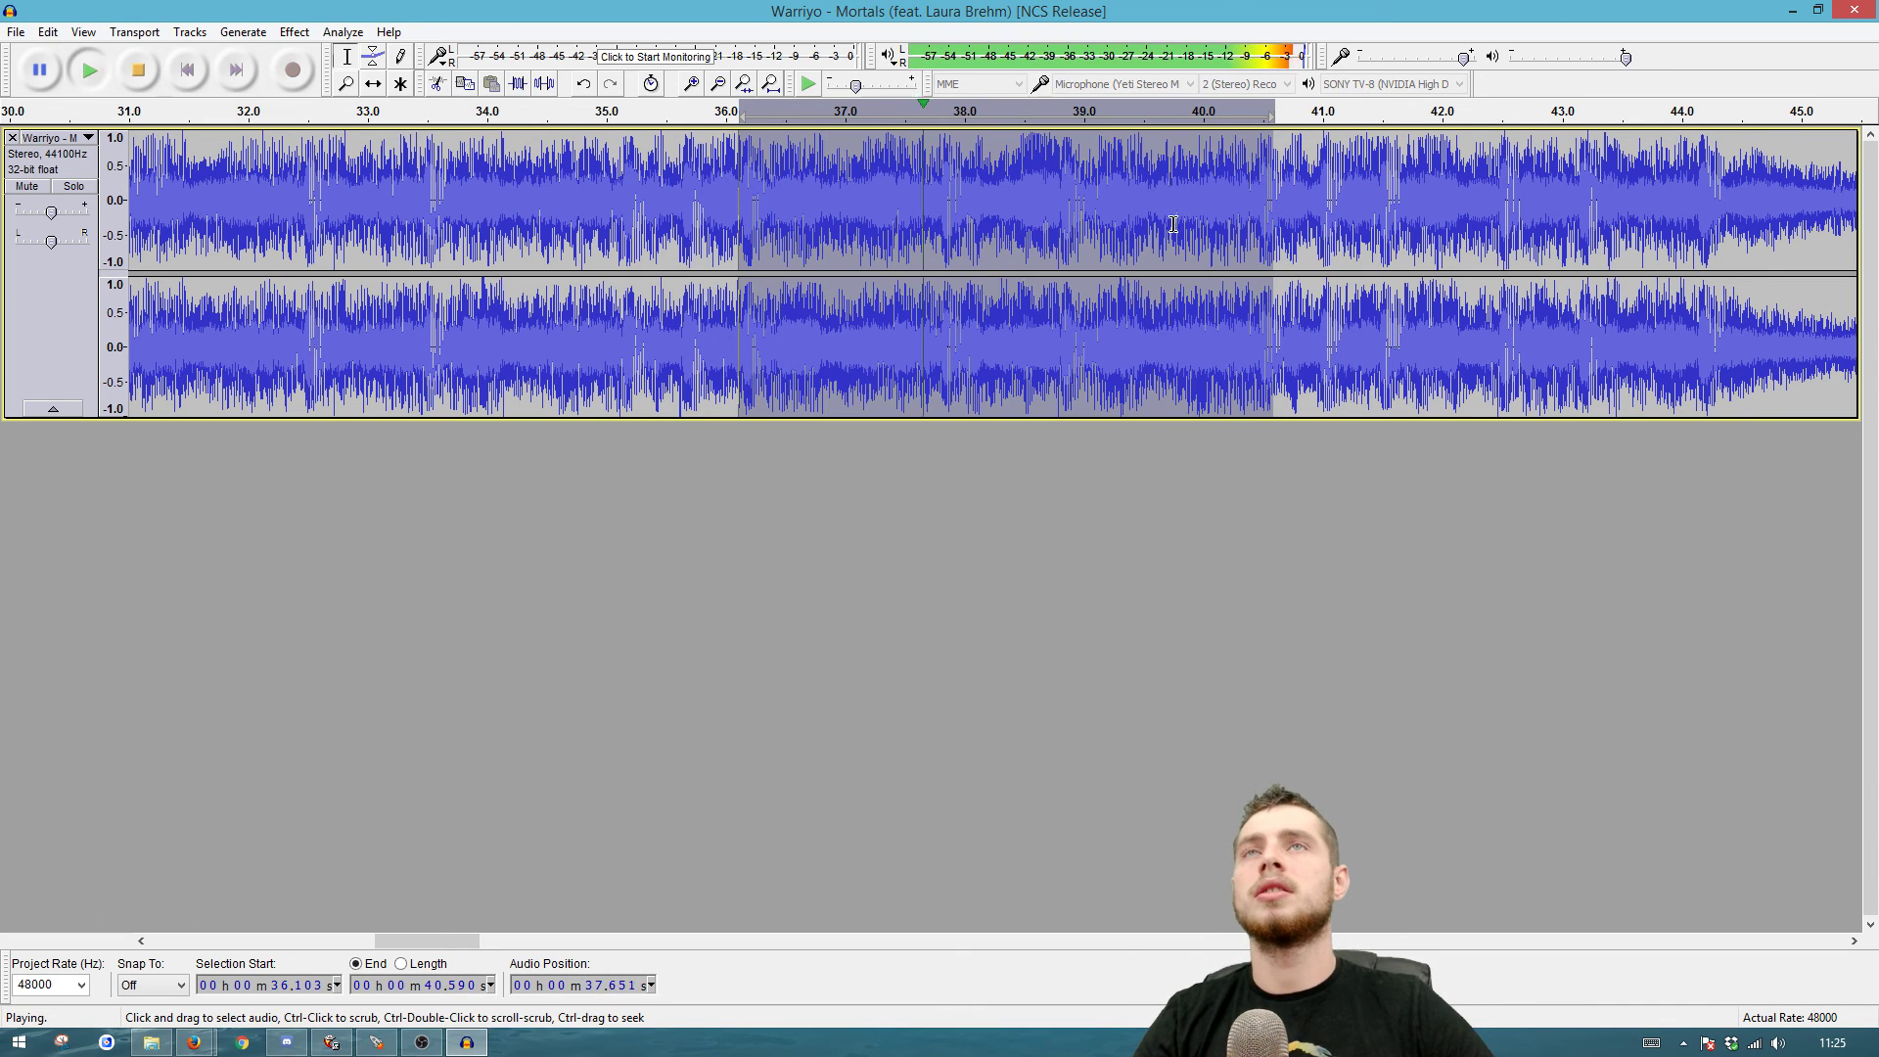
key("space")
Step: Export the selected section as start4 into the round4 folder
key("alt+f")
type("tstart4")
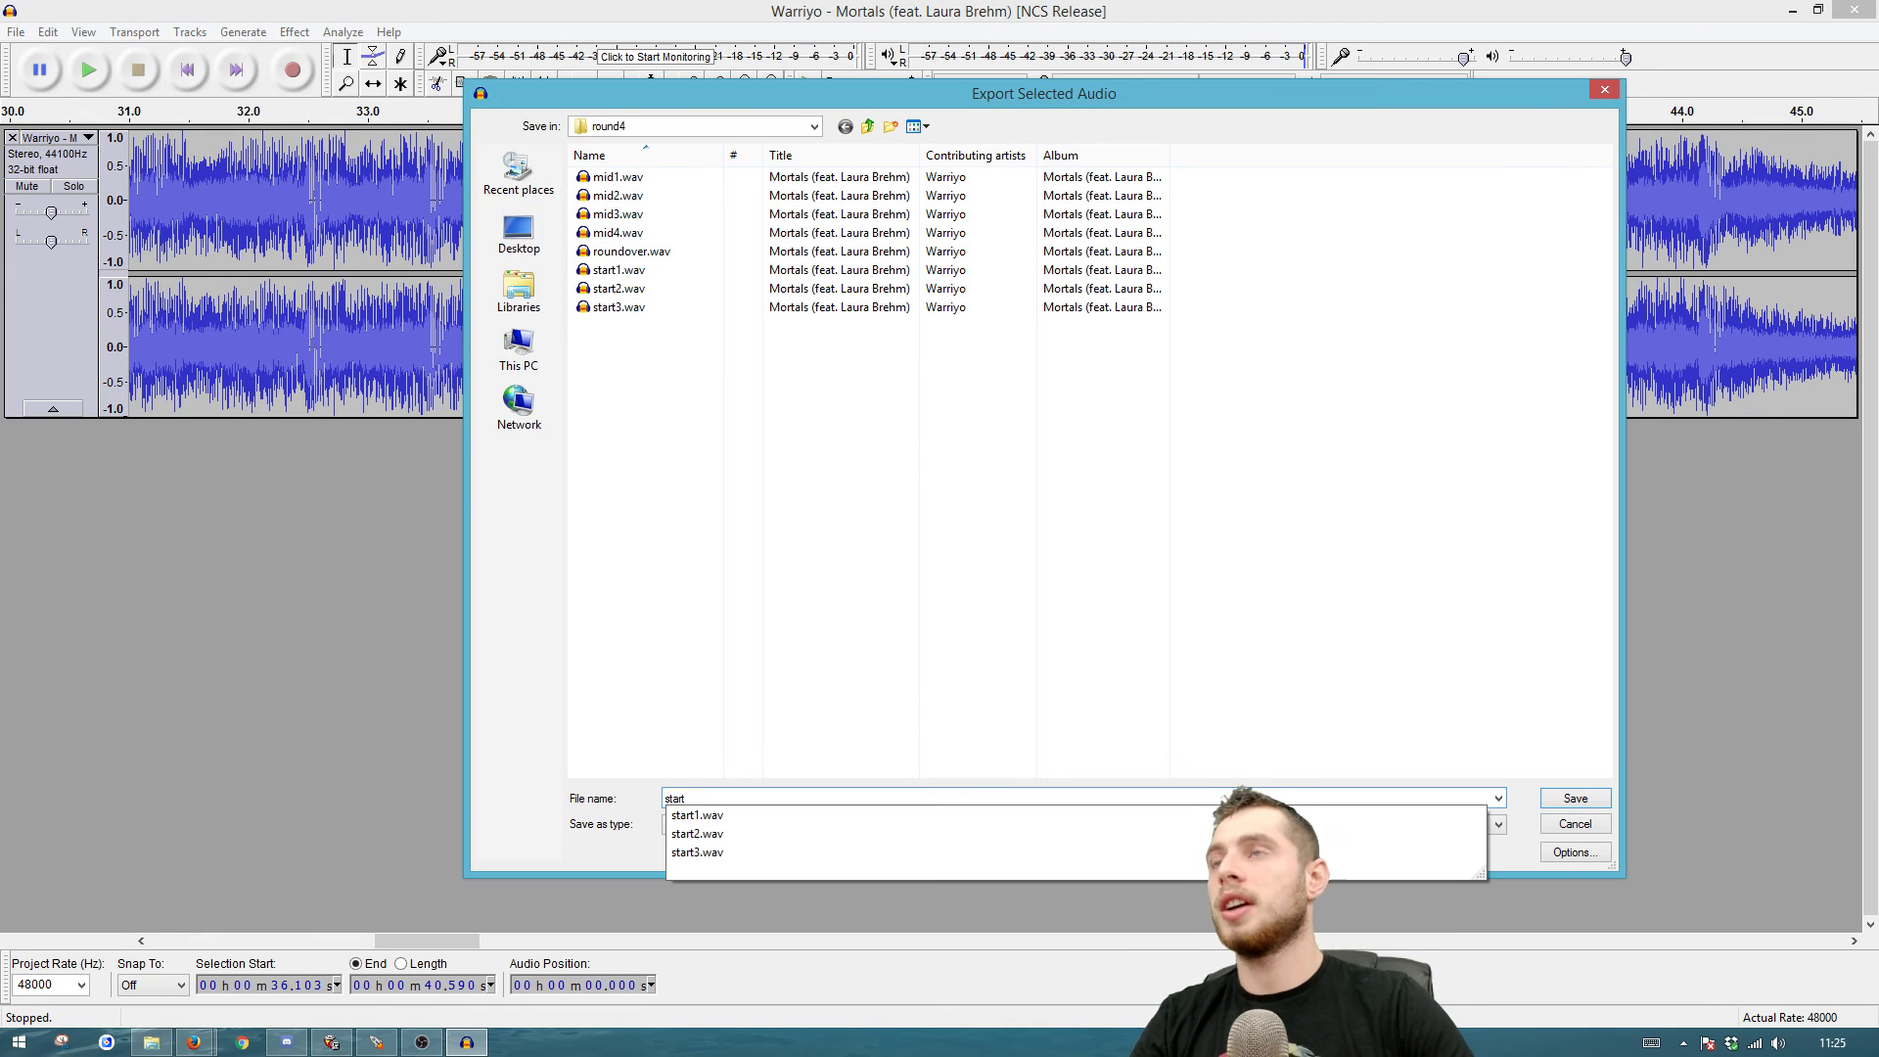
key("Return")
Step: Select and preview the section starting at about 48.926 s, extending its end to about 1 min 00.299 s
scroll(999, 193, "right", 5)
left_click_drag(999, 194, 1791, 212)
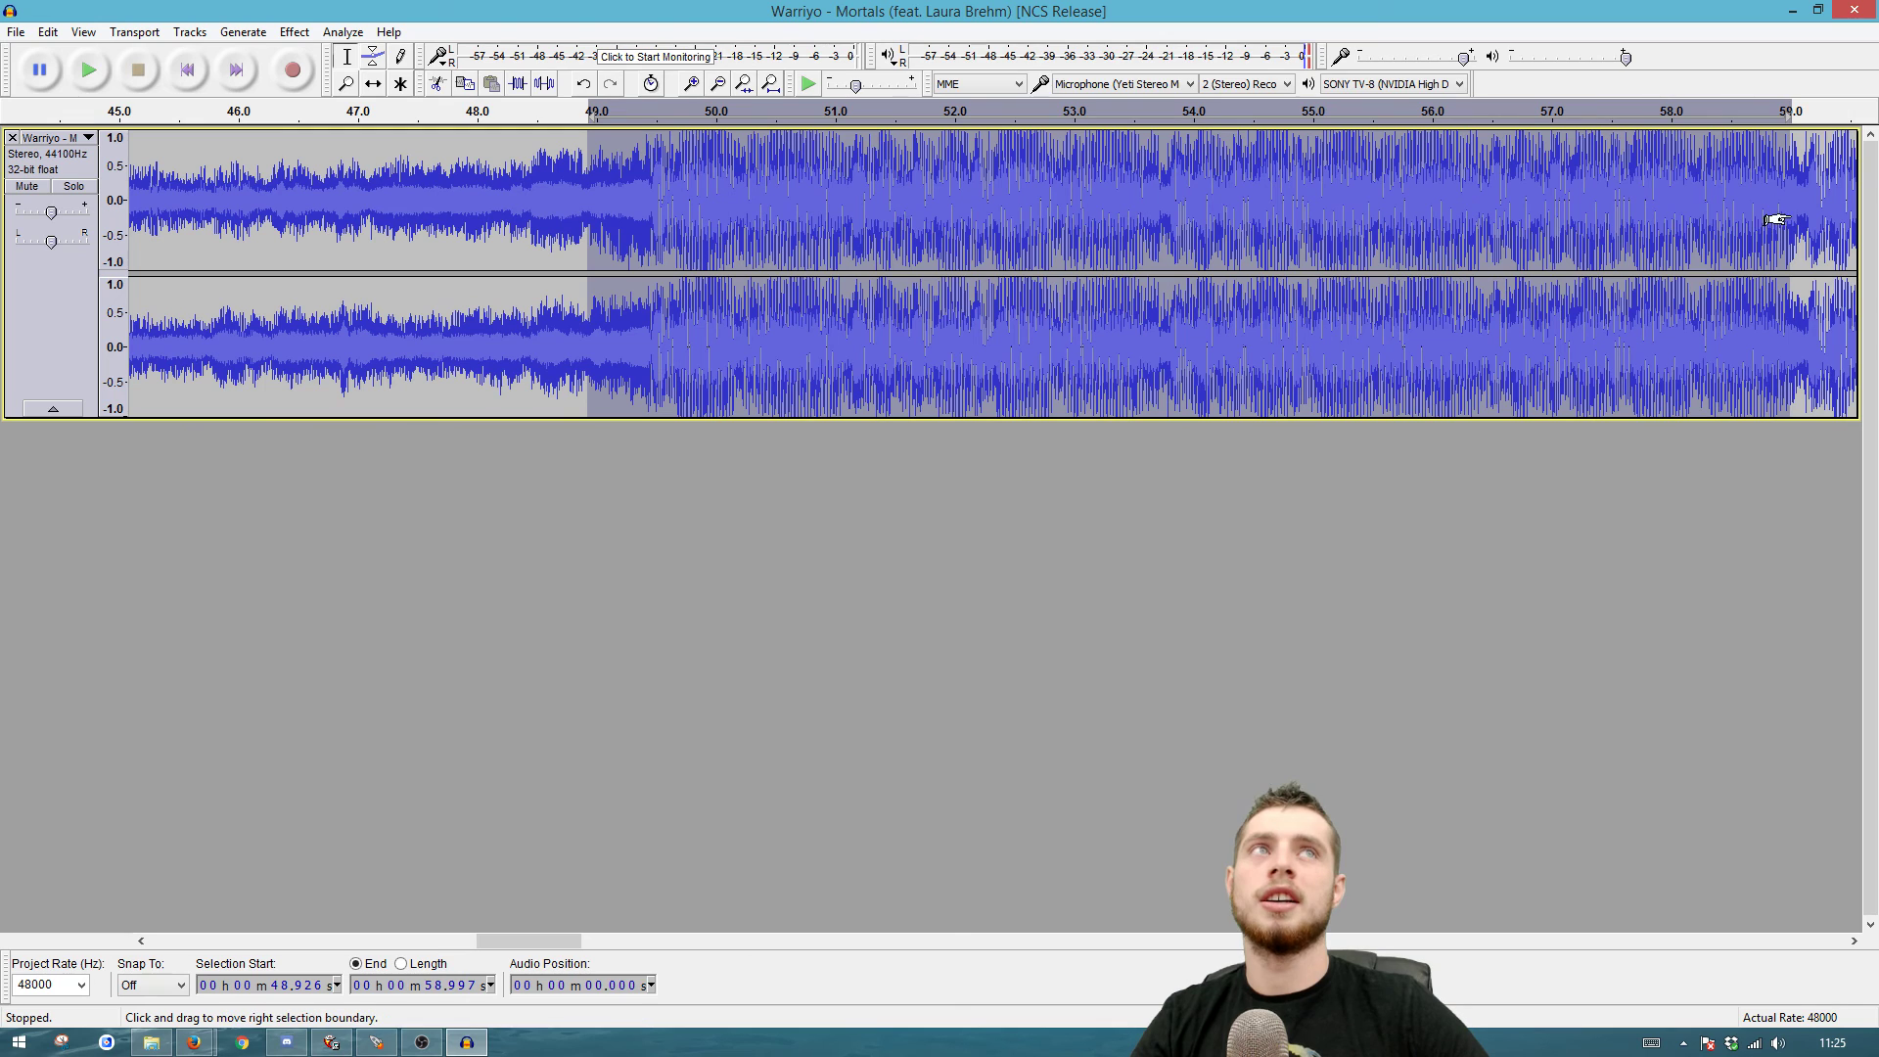
key("space")
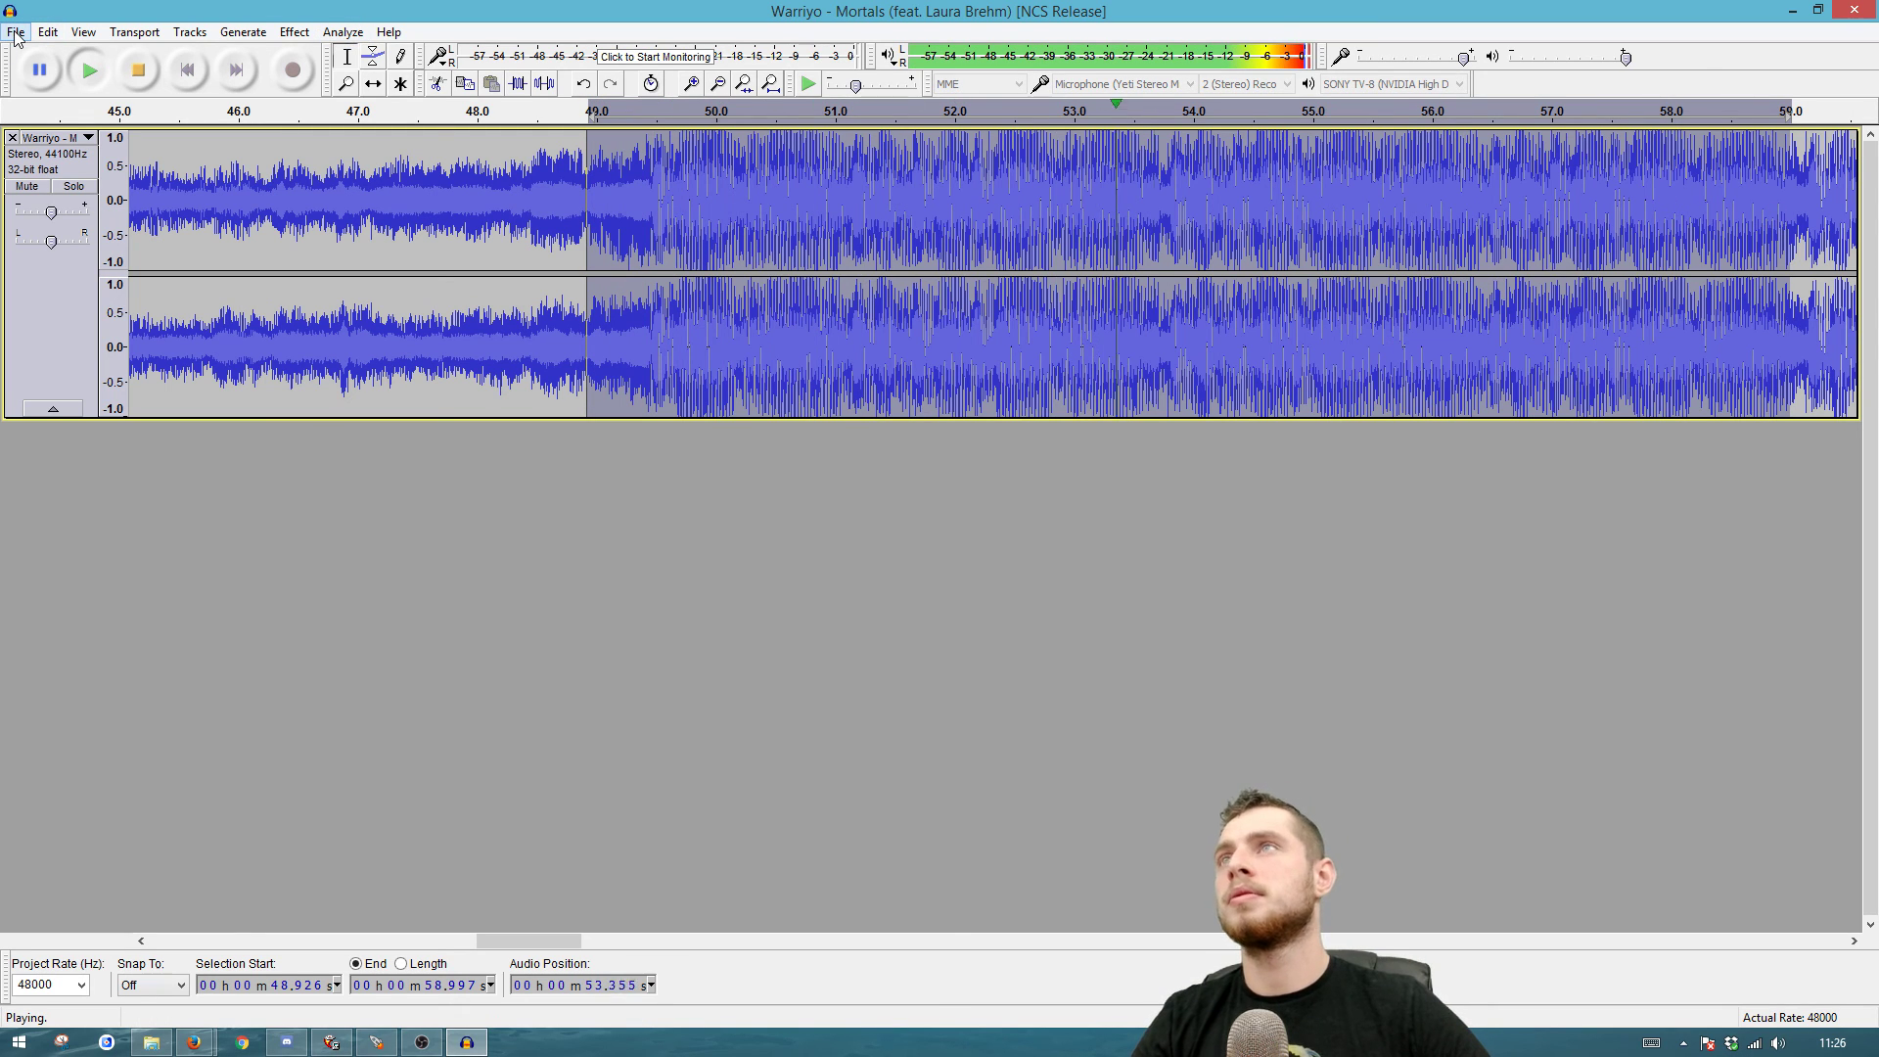
key("space")
key("shift+Right")
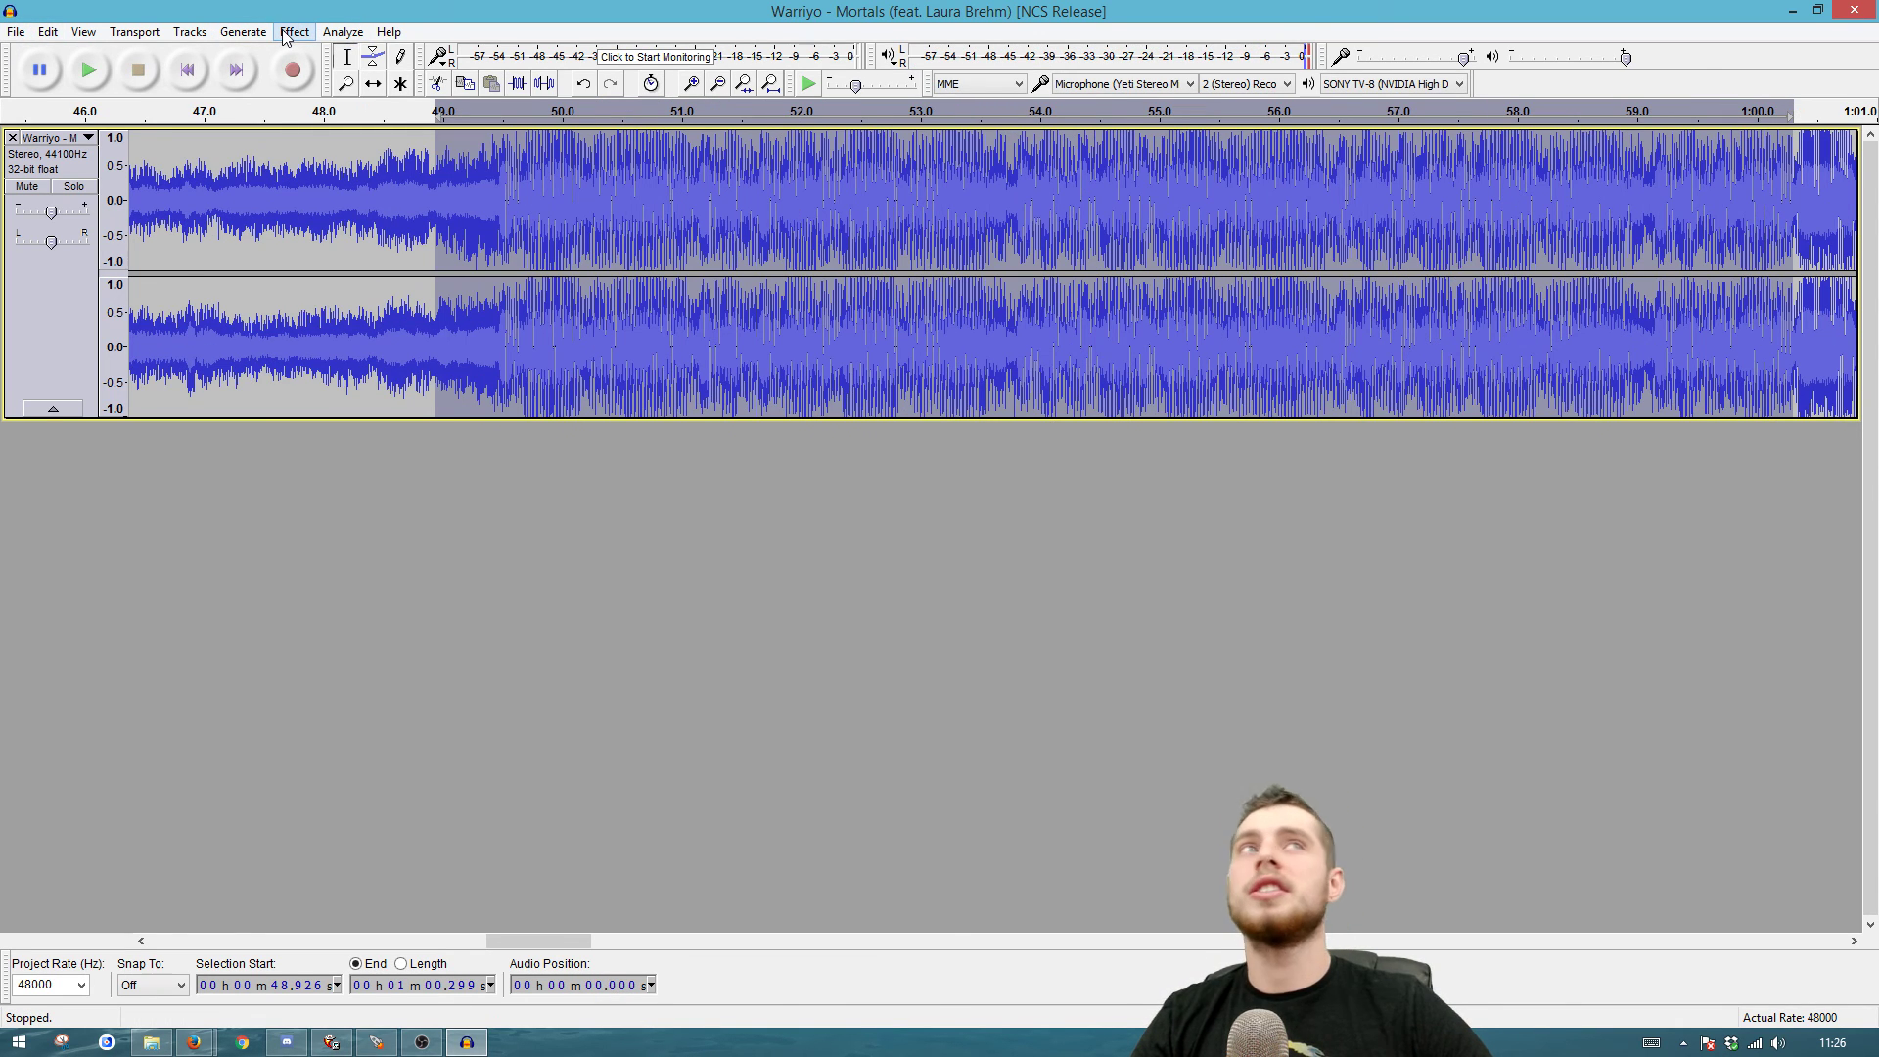
Step: Apply Fade Out to the selected section and play it back
left_click(286, 32)
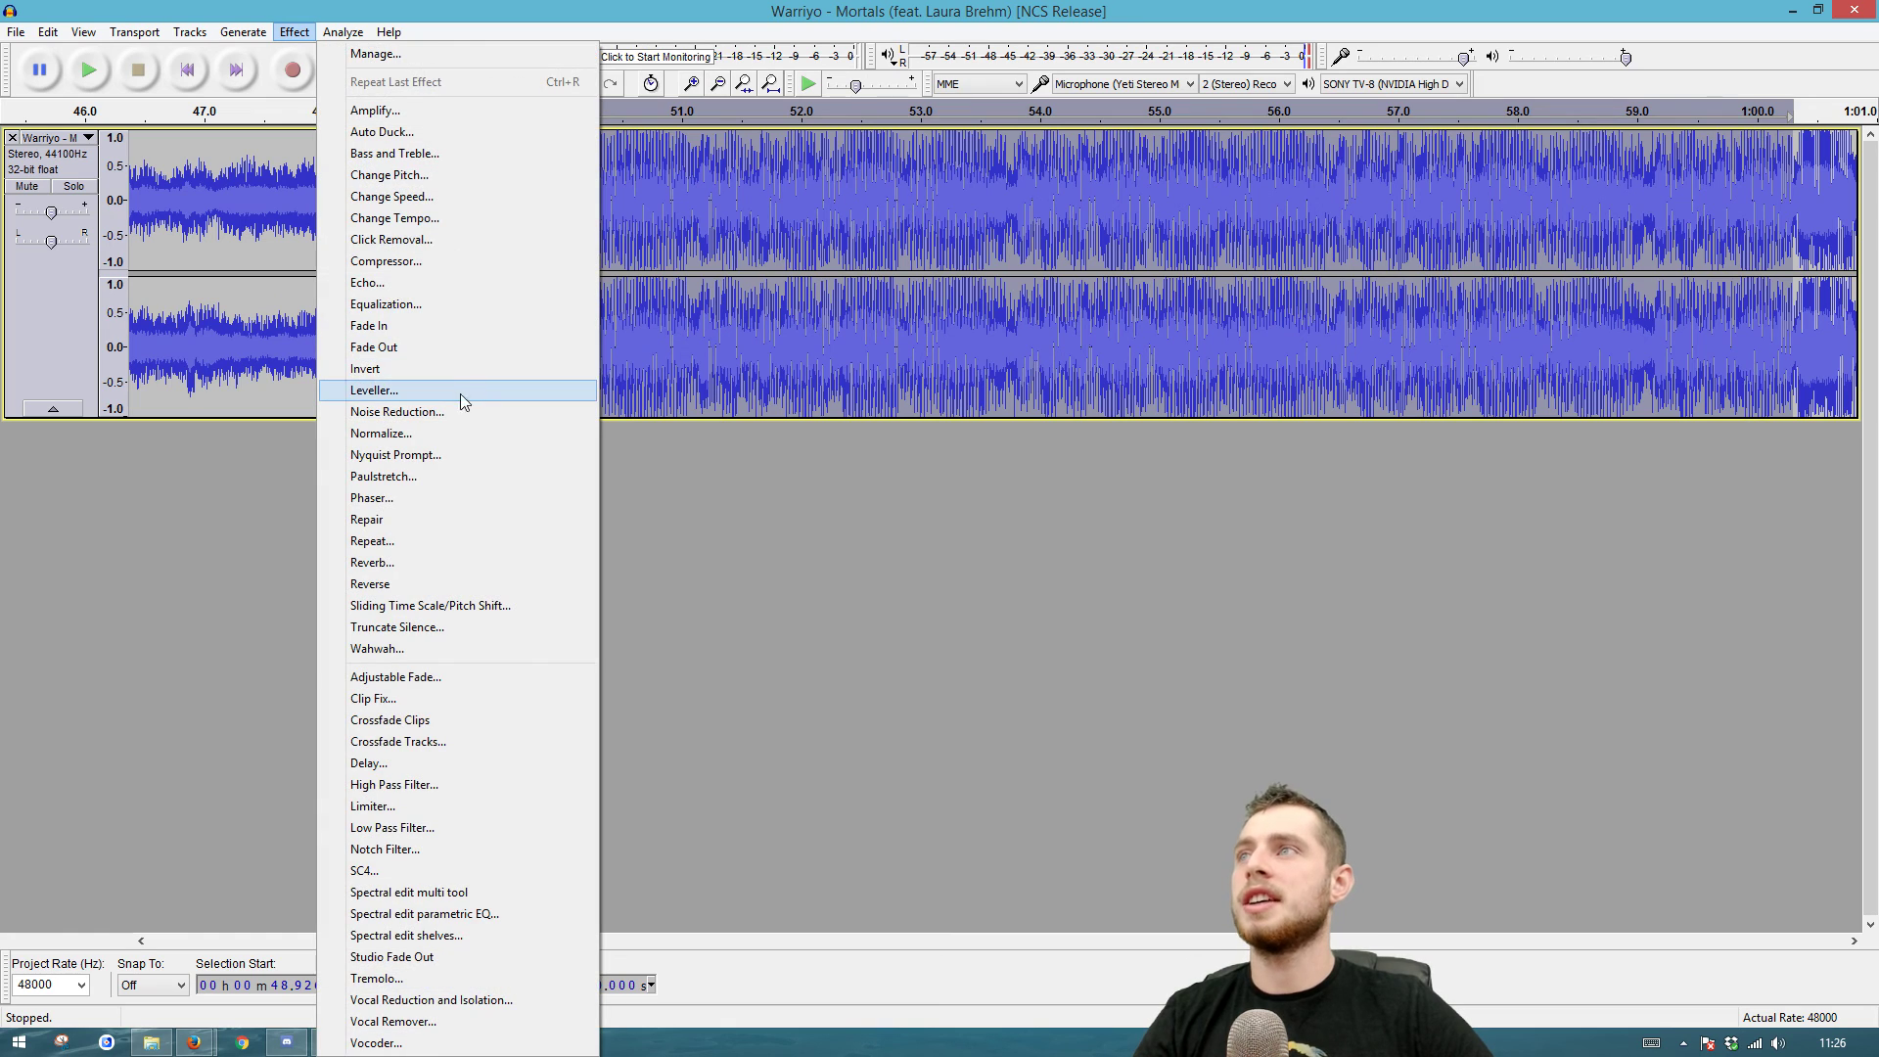
left_click(446, 351)
key("space")
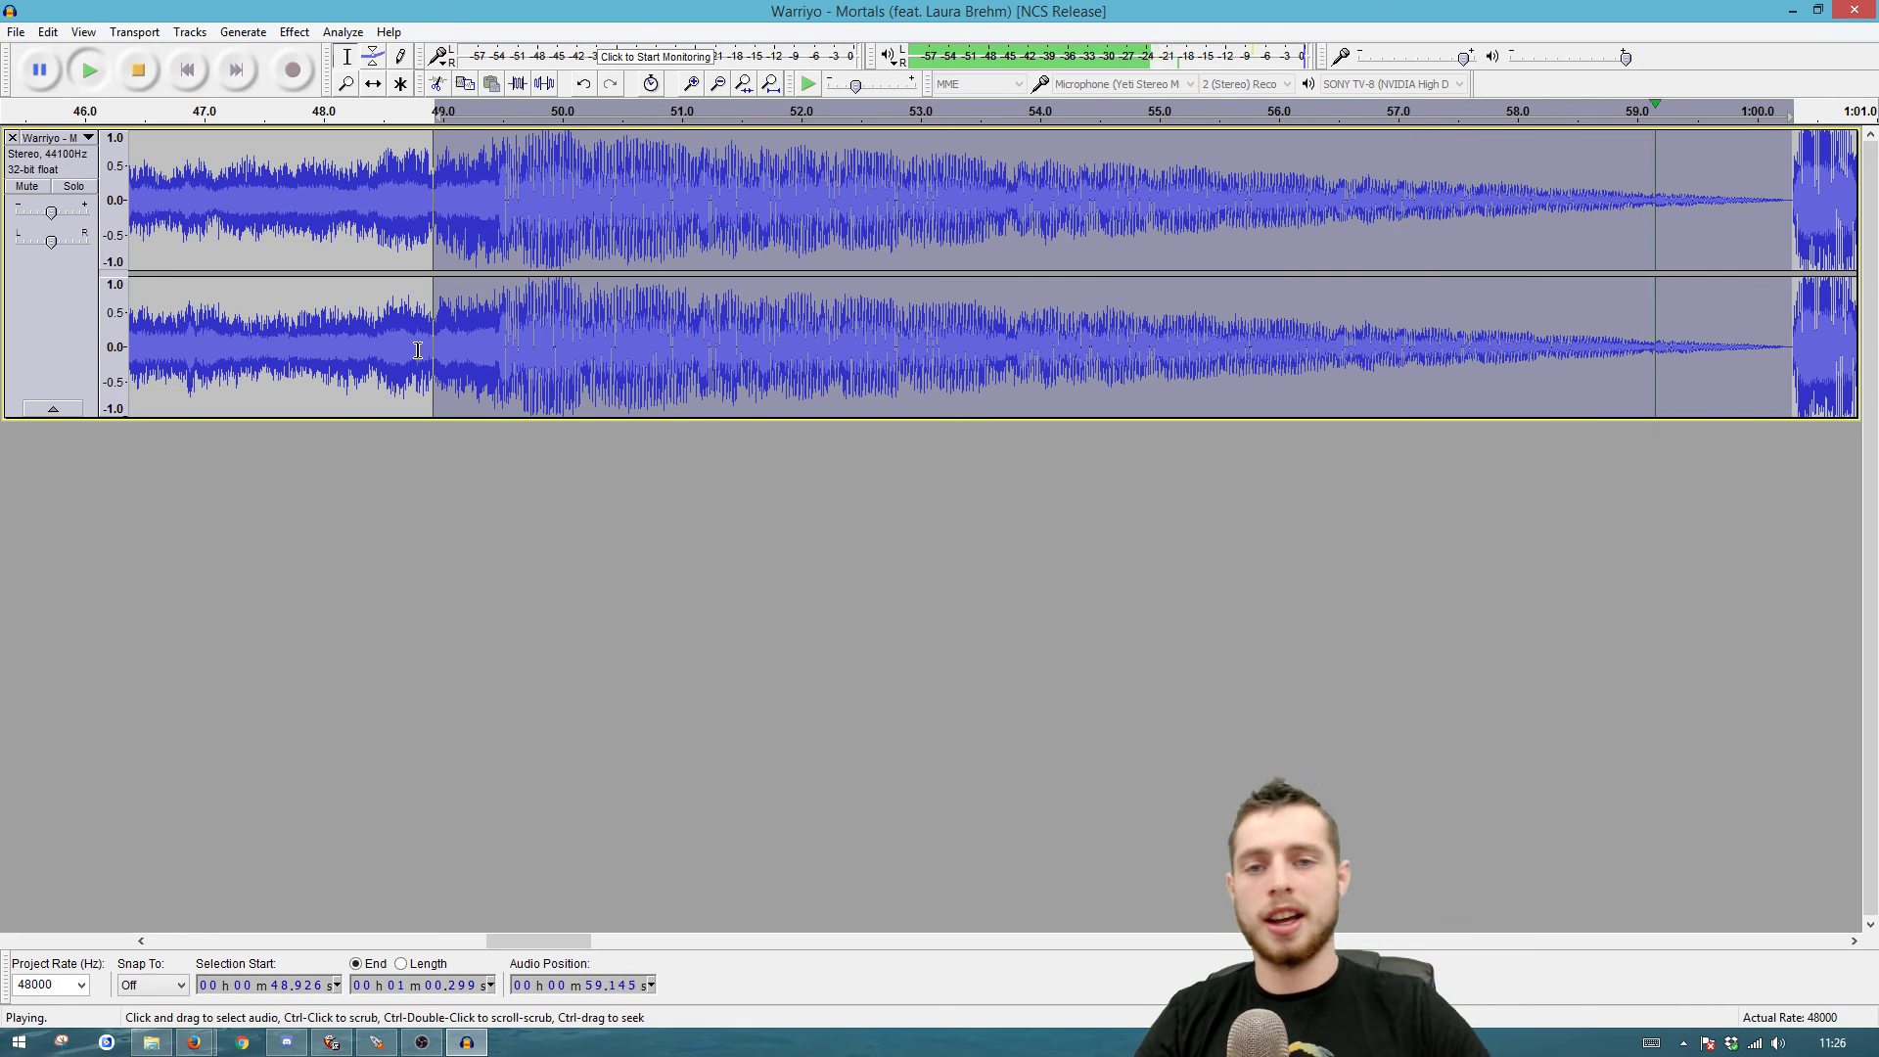
key("space")
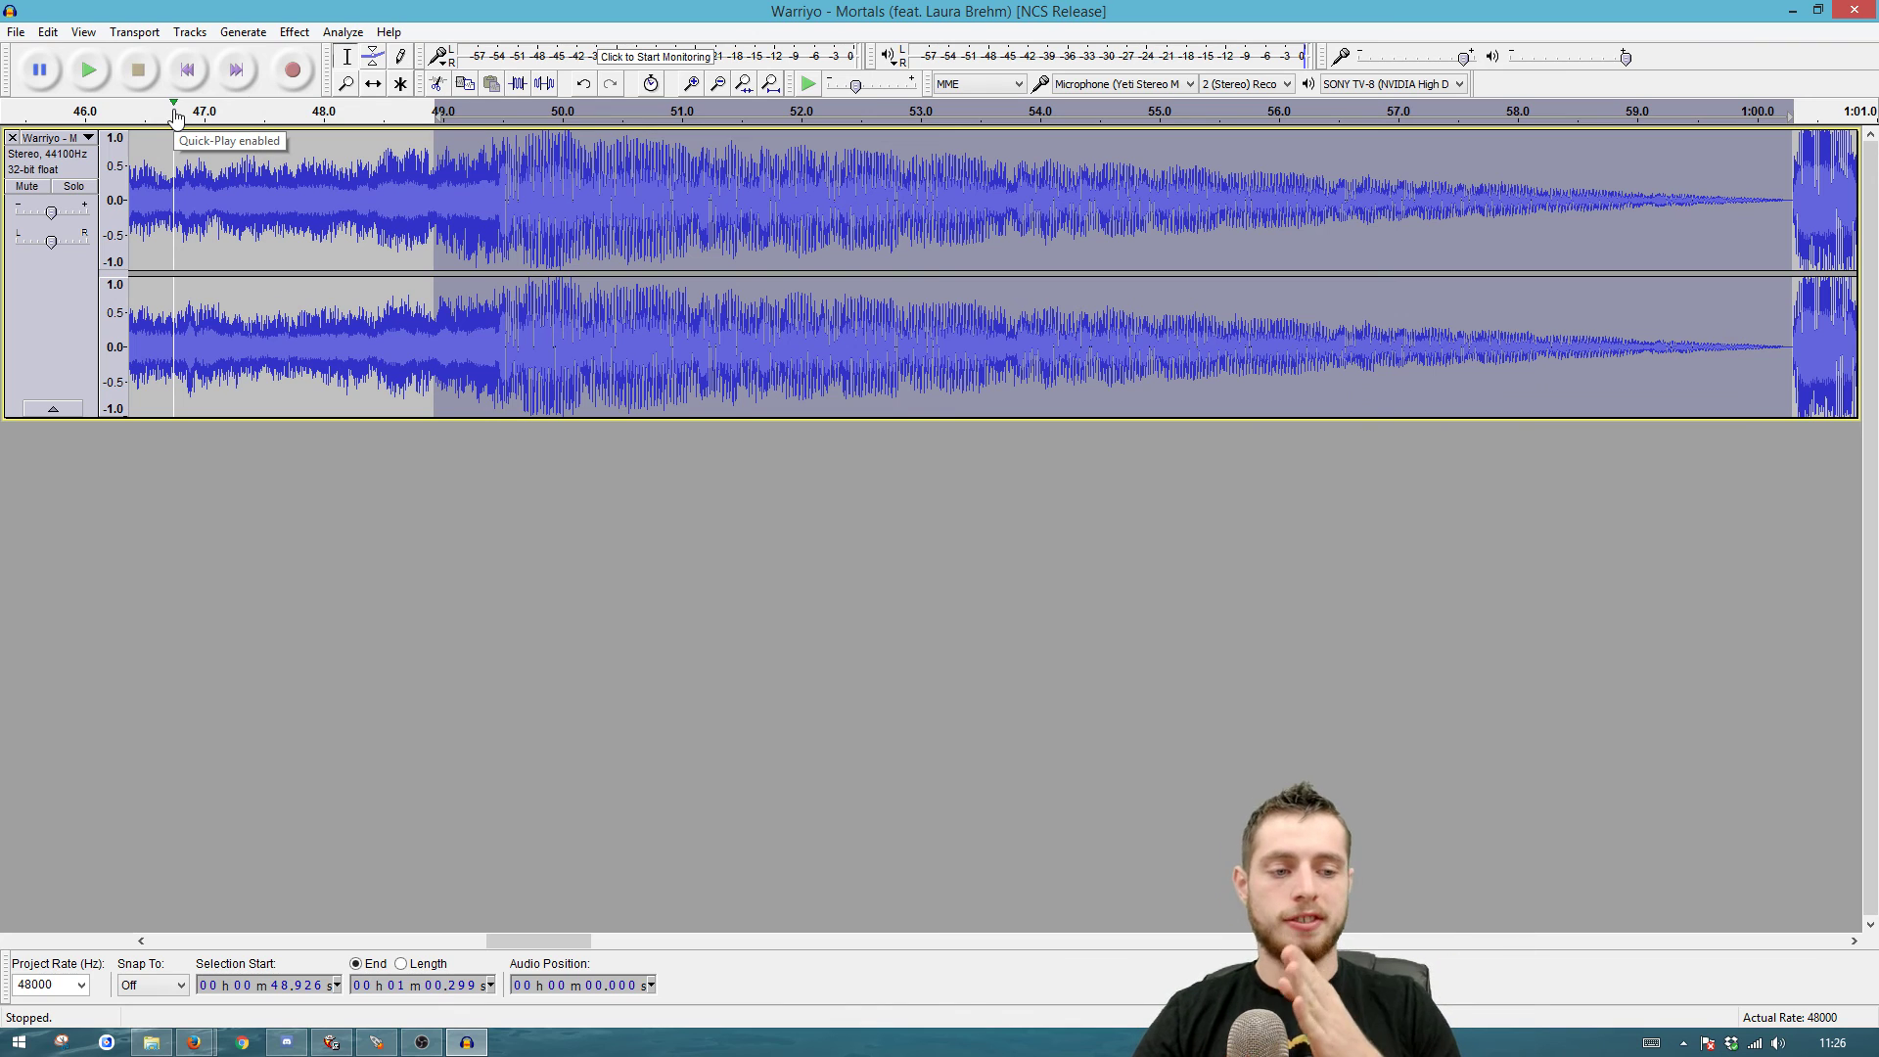
Step: Export the faded section as gameover into the round4 folder with the existing metadata
left_click(12, 33)
left_click(128, 320)
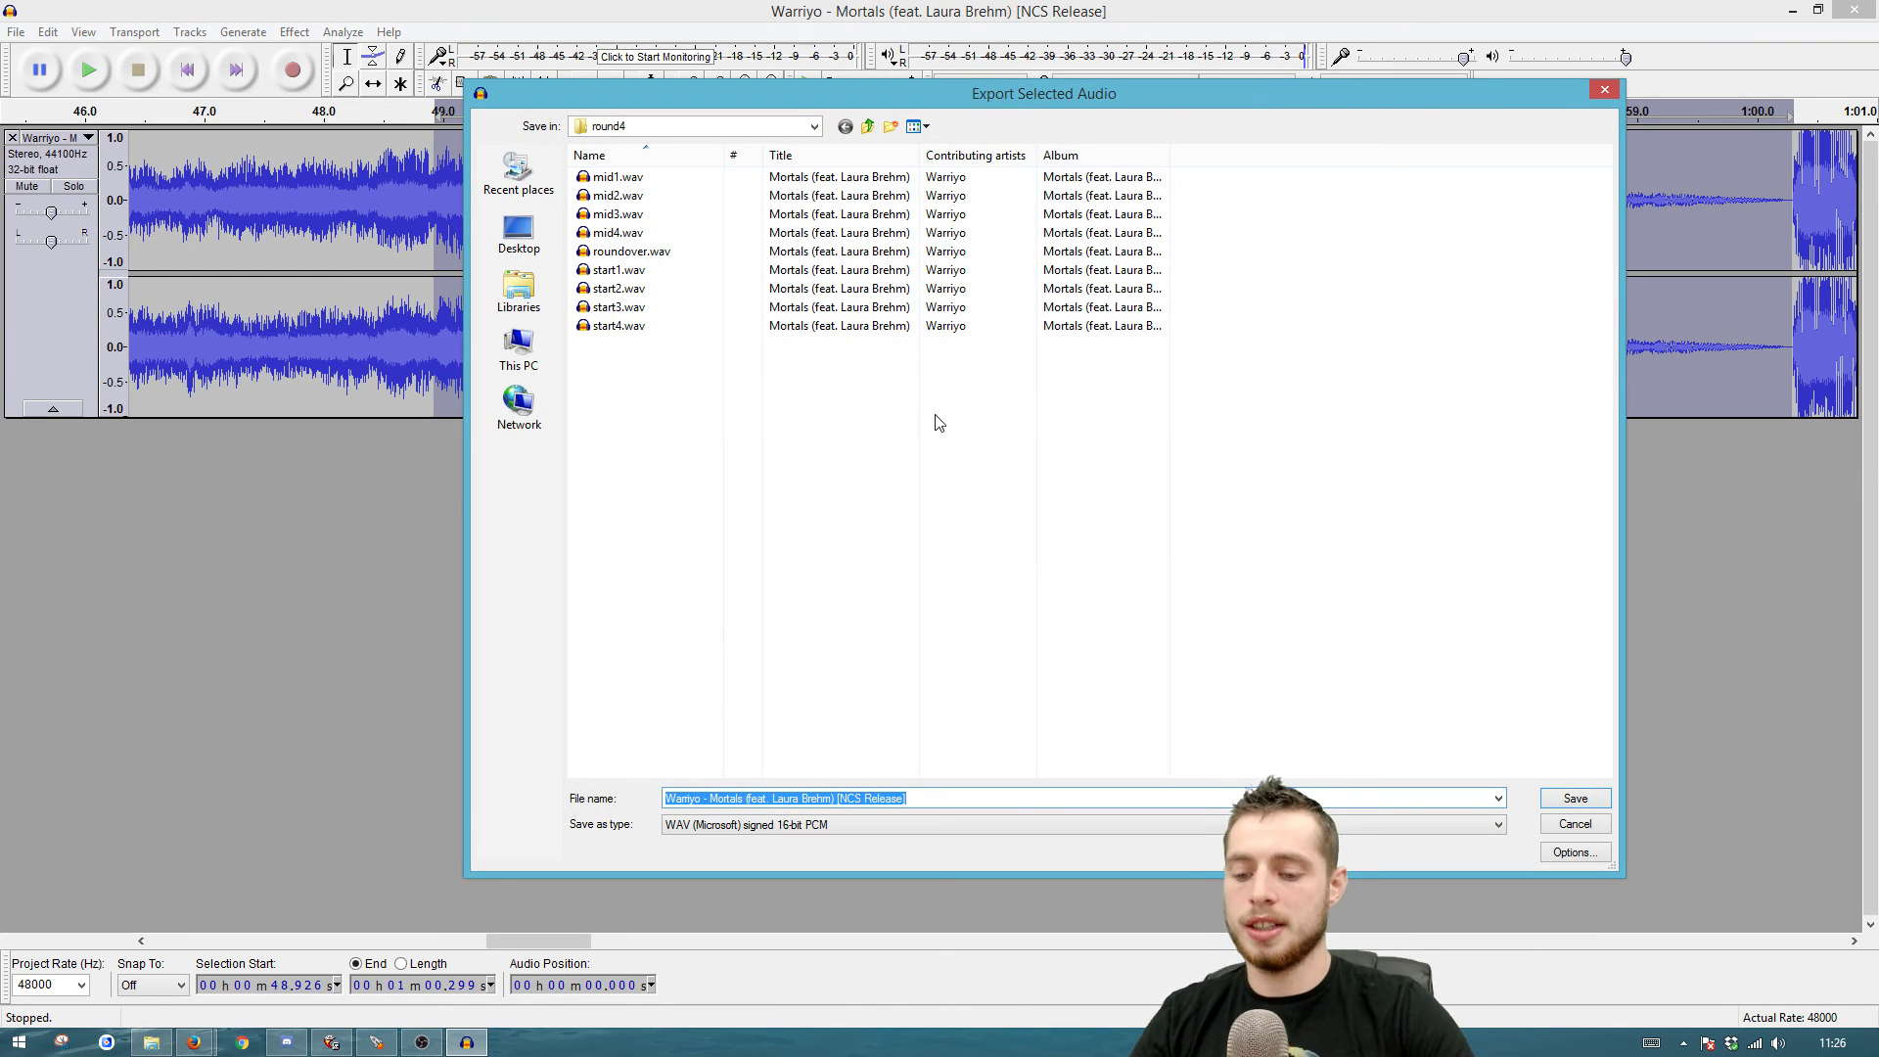
type("game")
key("Return")
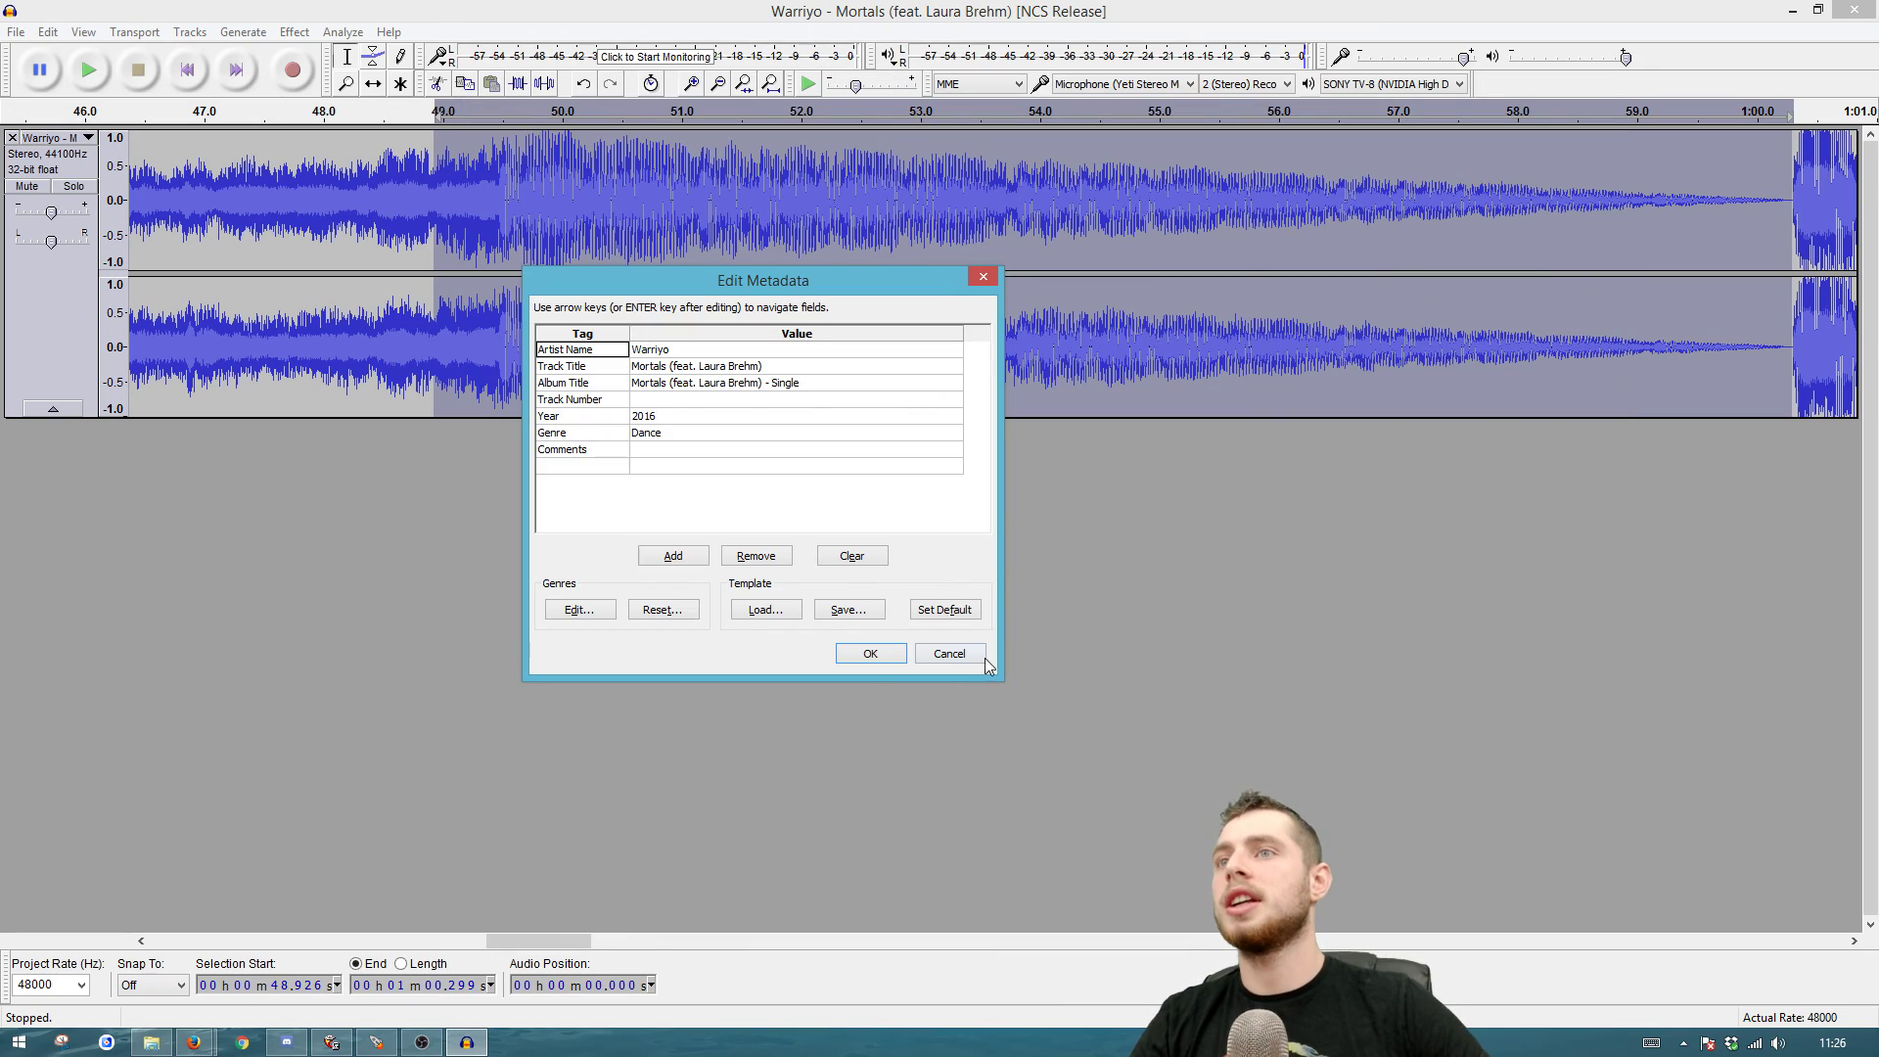
left_click(873, 650)
Step: Select the section from about 1 min 11.861 s to 1 min 17.691 s and preview it
left_click_drag(587, 942, 741, 942)
left_click_drag(727, 210, 1422, 215)
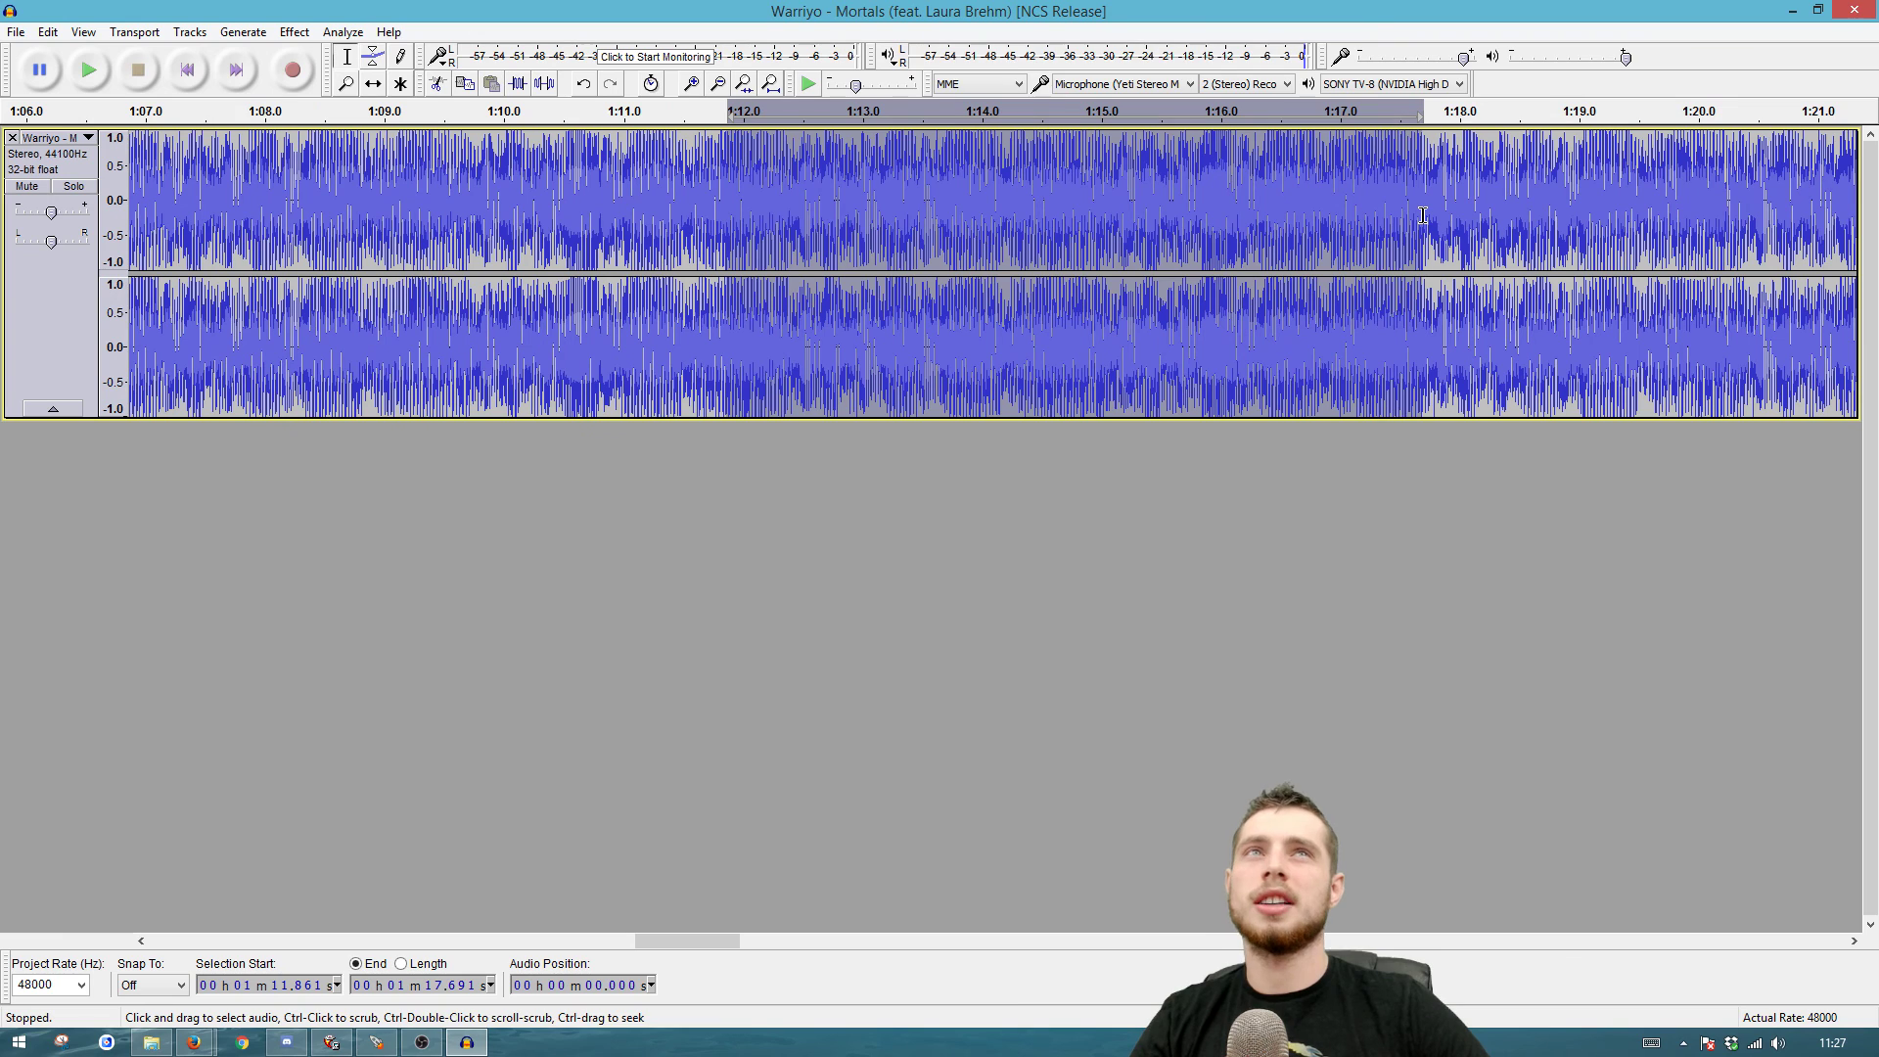
key("space")
key("space")
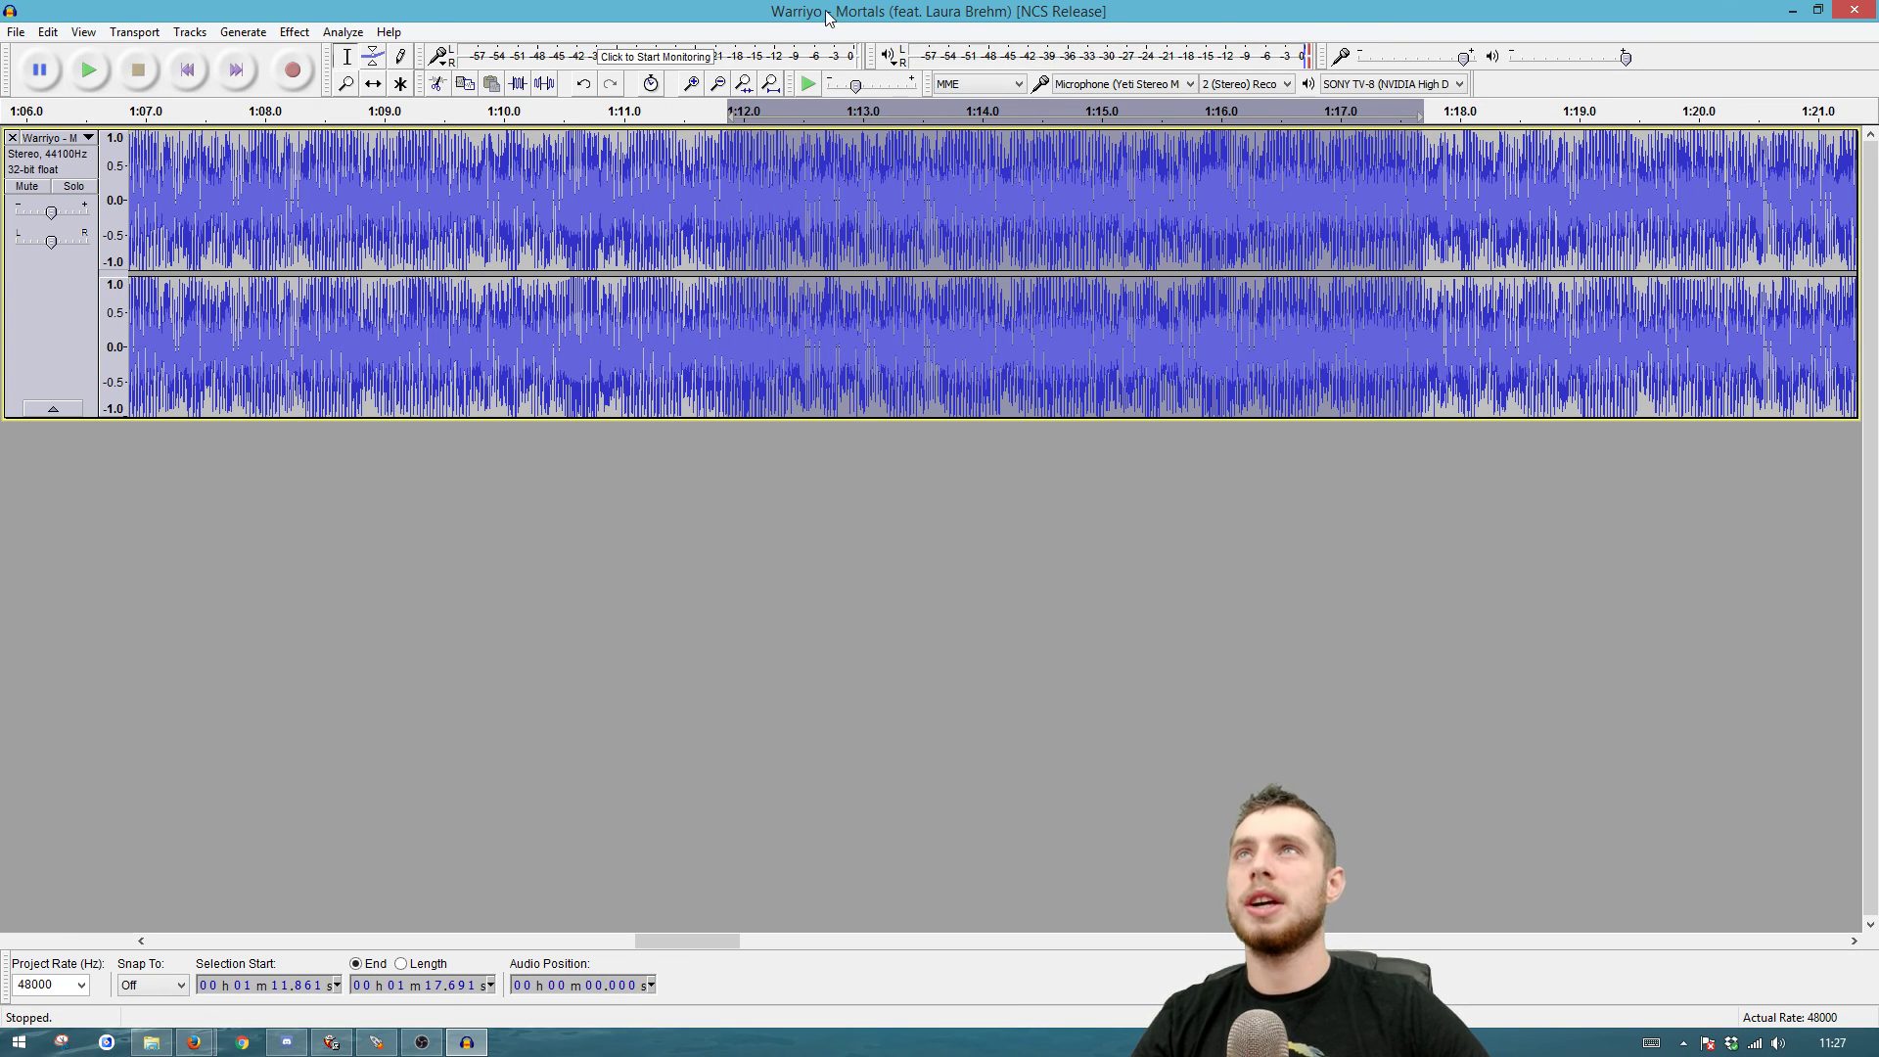
Step: Apply the Reverse effect to the selected section and play it back
left_click(348, 32)
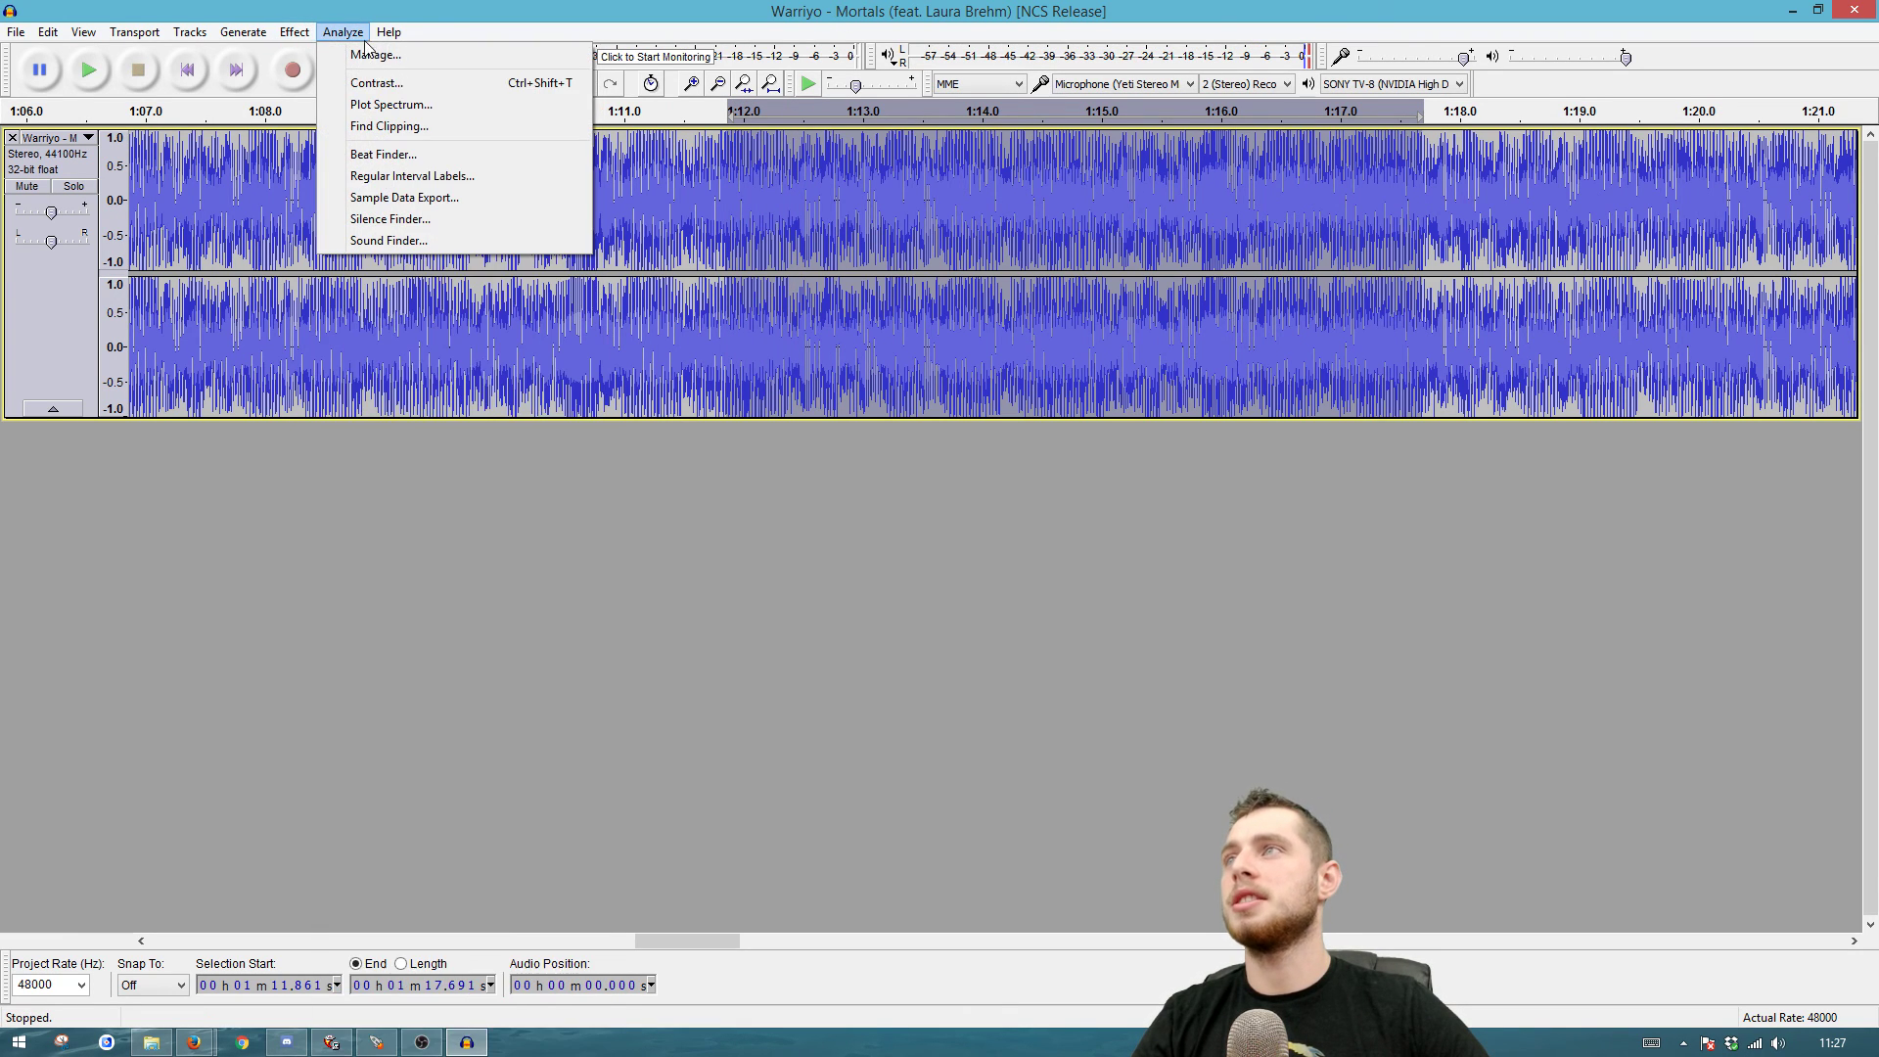
mouse_move(311, 34)
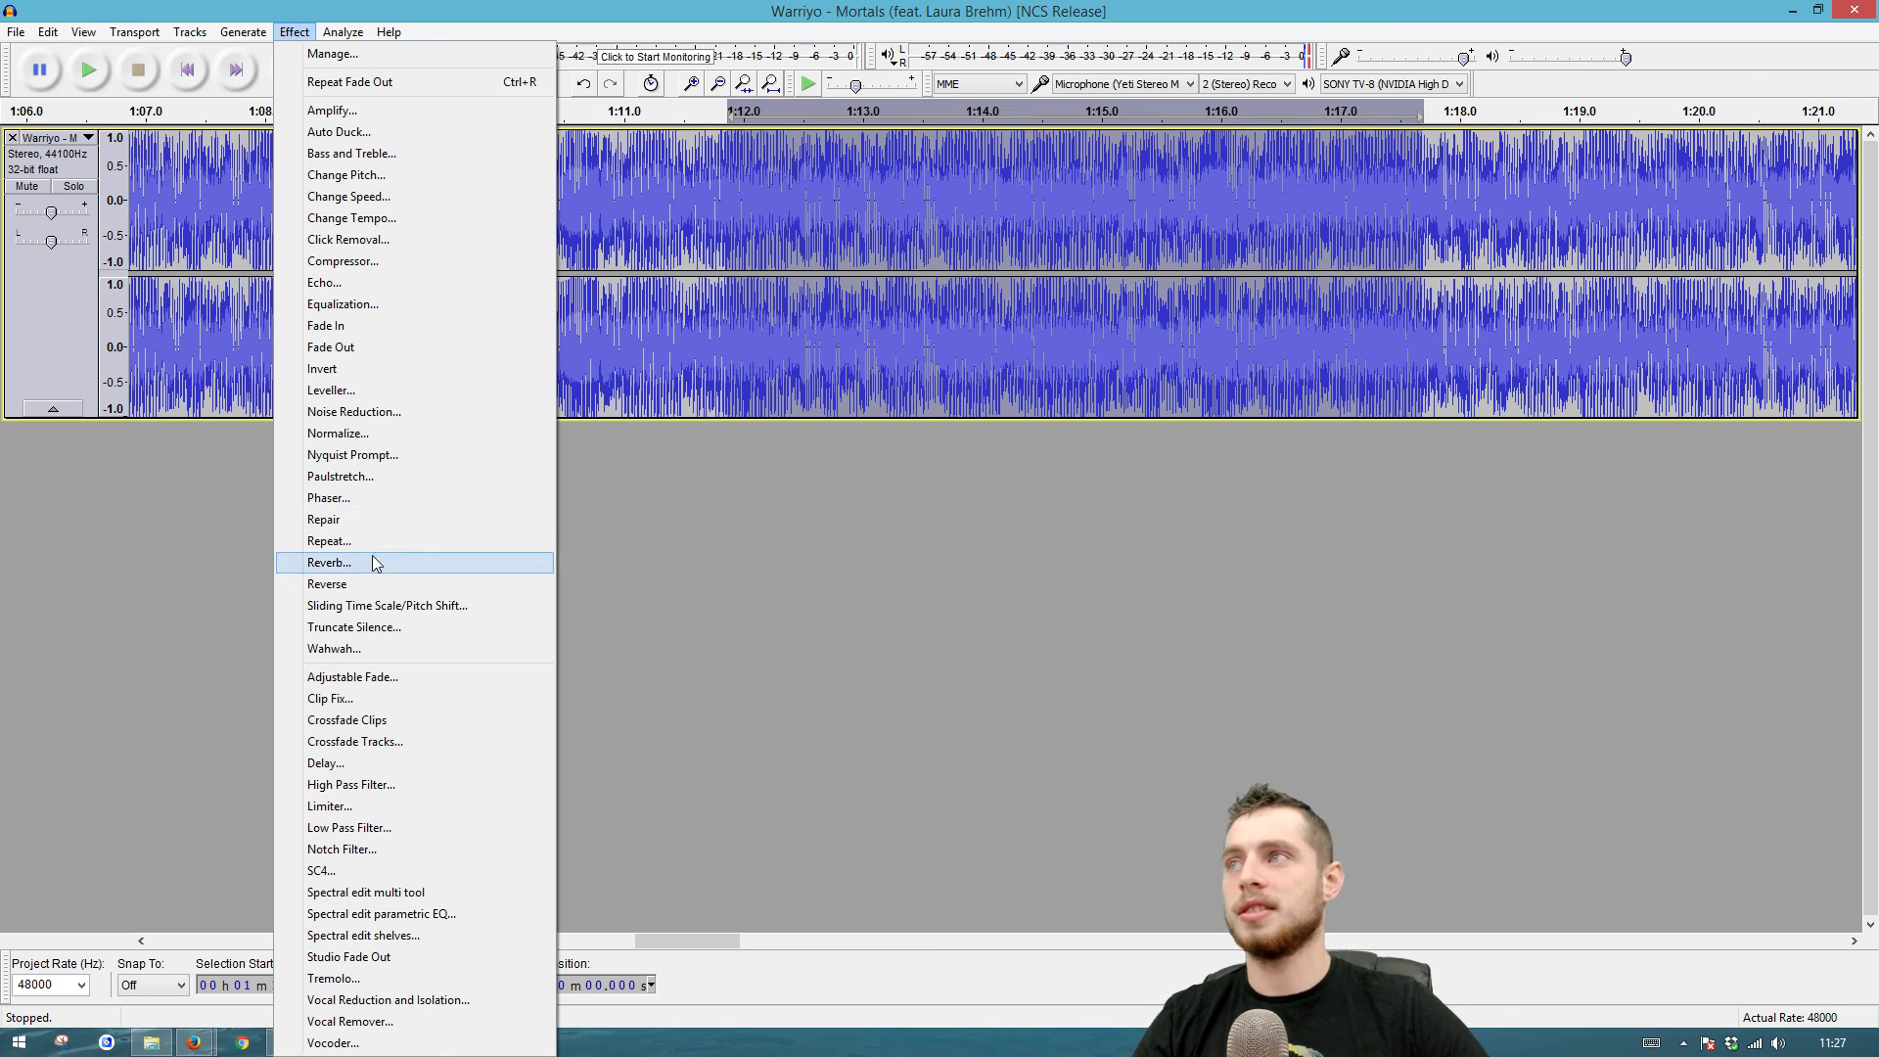
left_click(388, 586)
key("space")
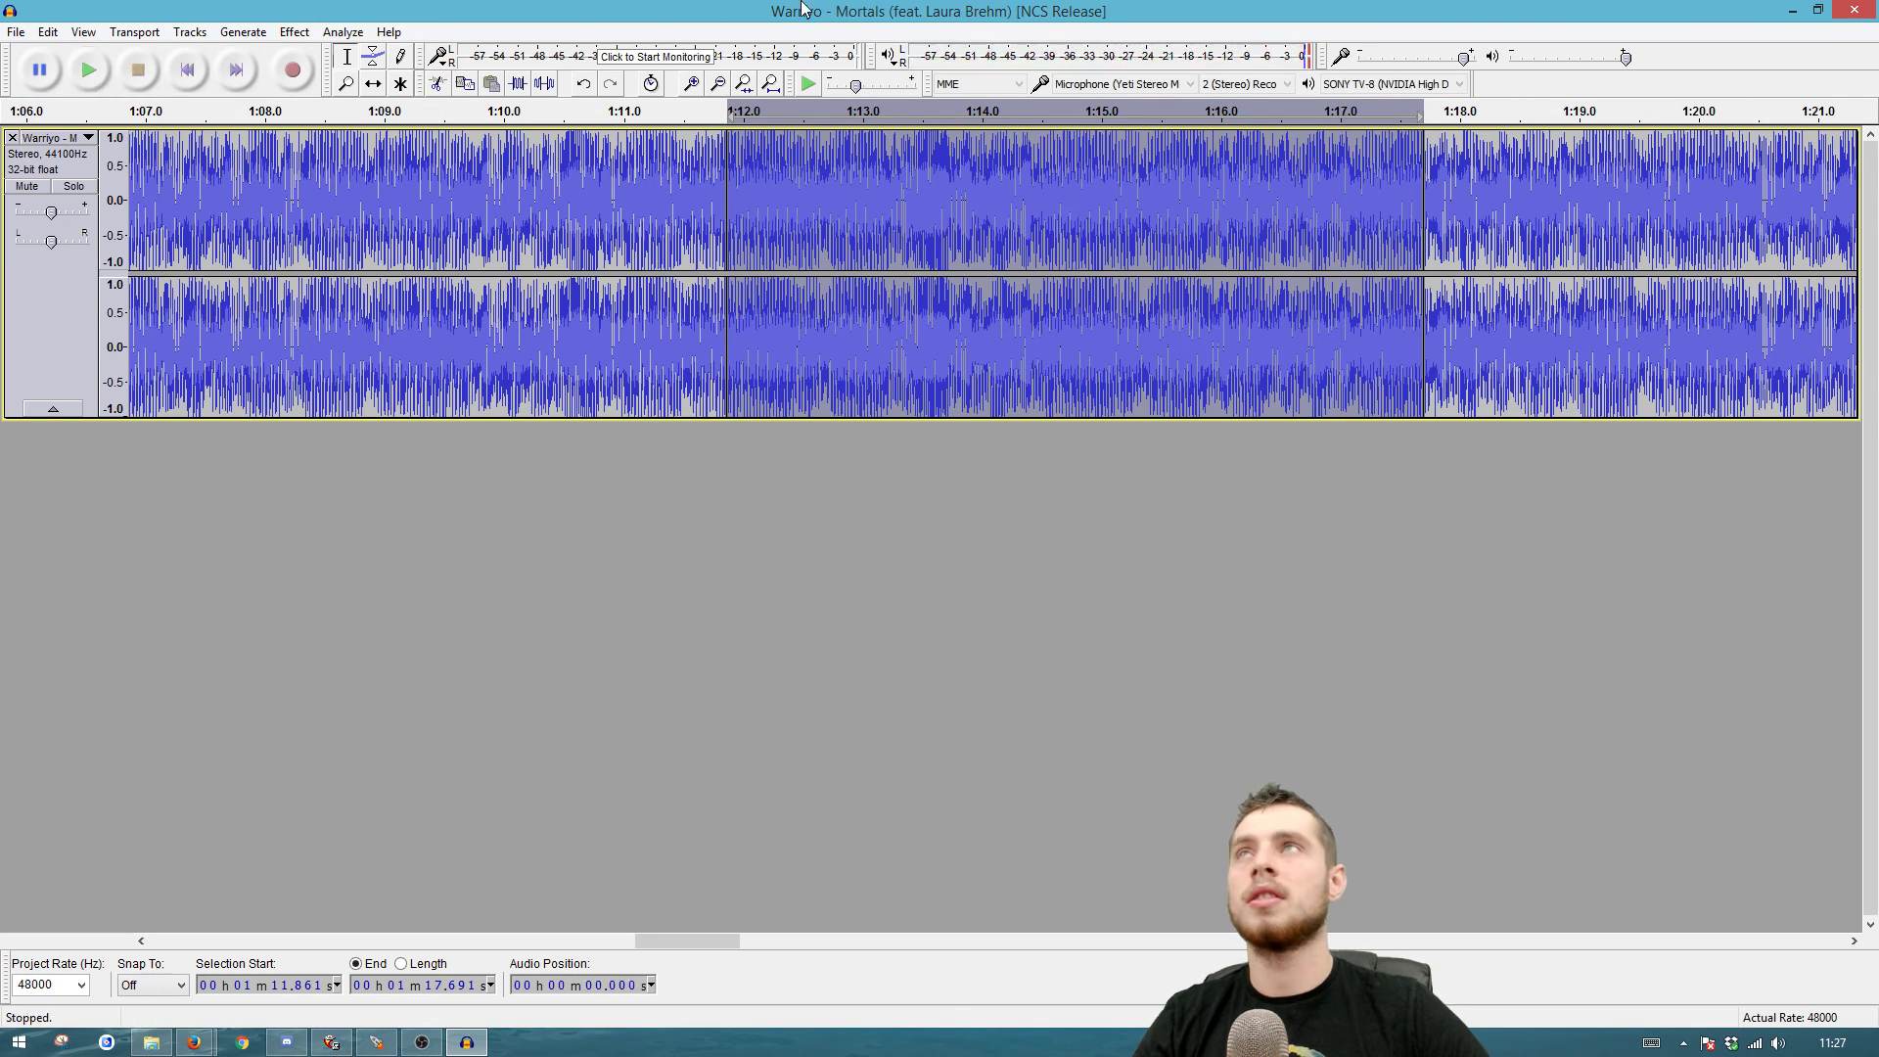
Step: Apply Fade In to the reversed section and preview it
left_click(342, 32)
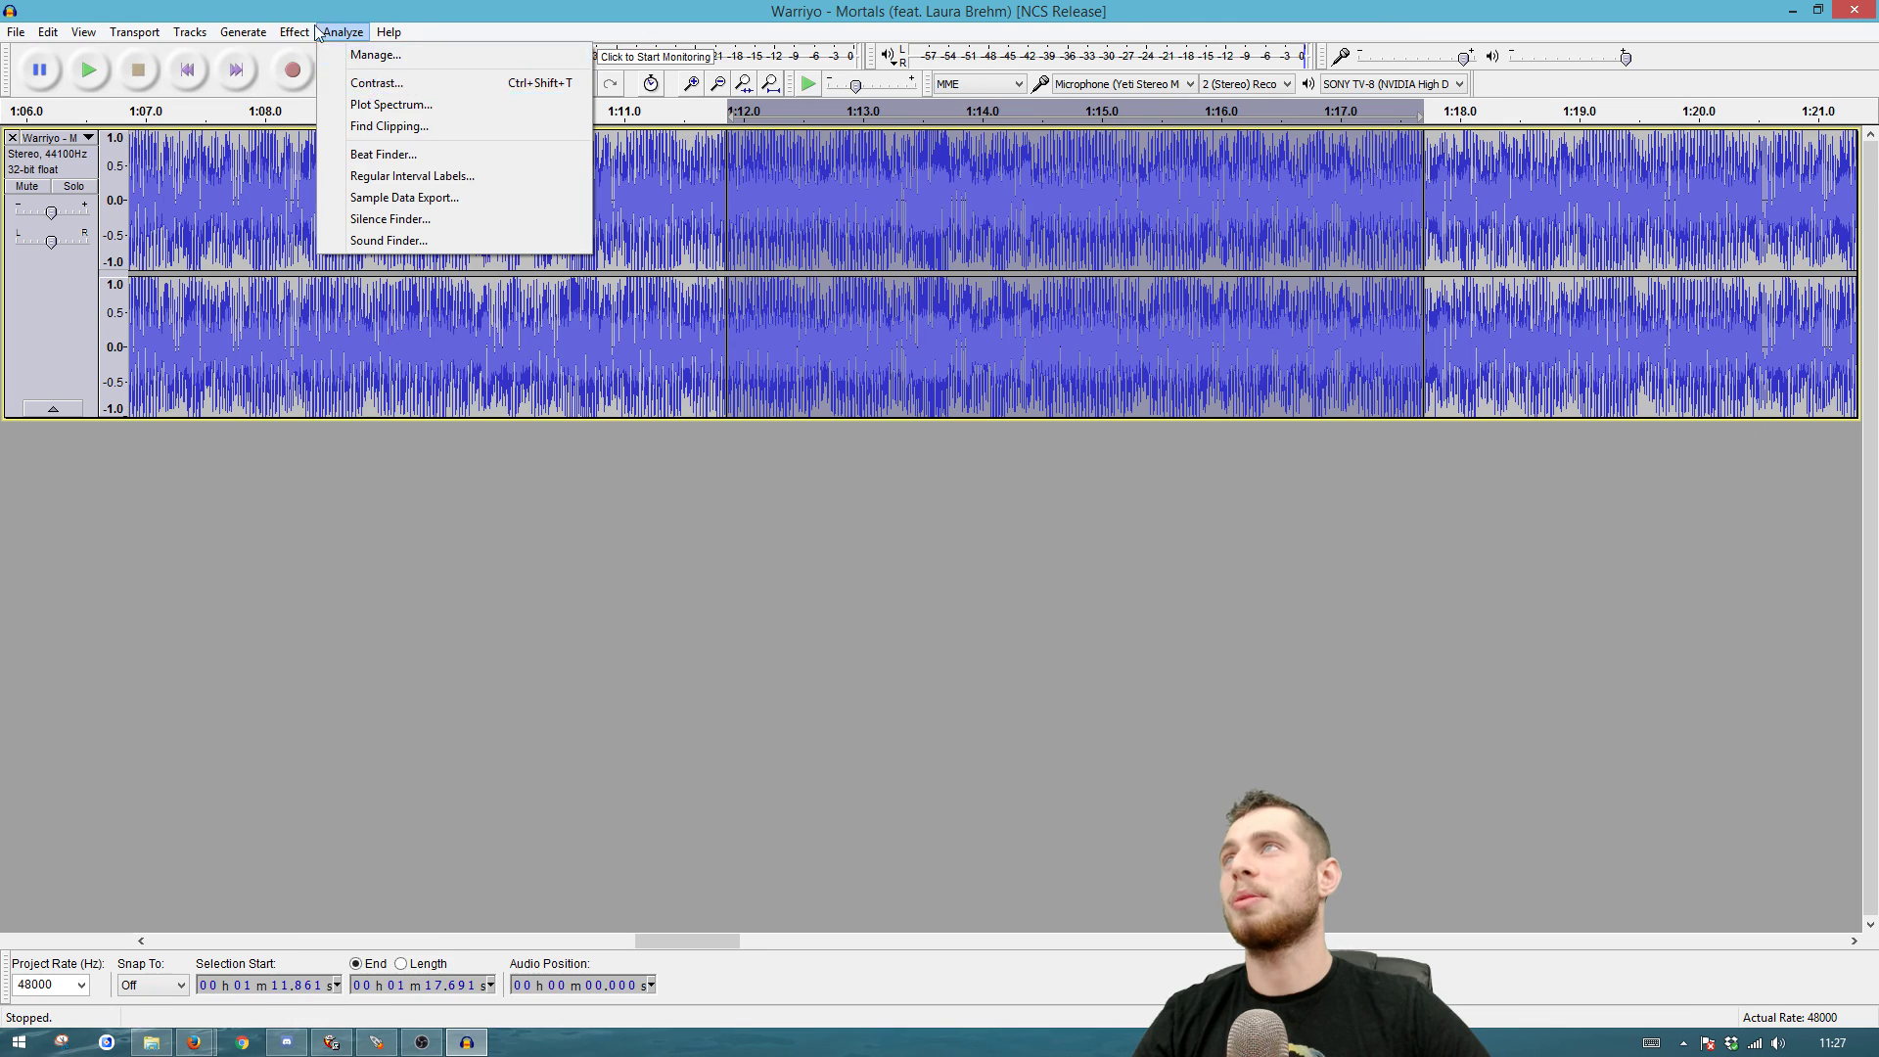
mouse_move(294, 33)
left_click(411, 327)
key("space")
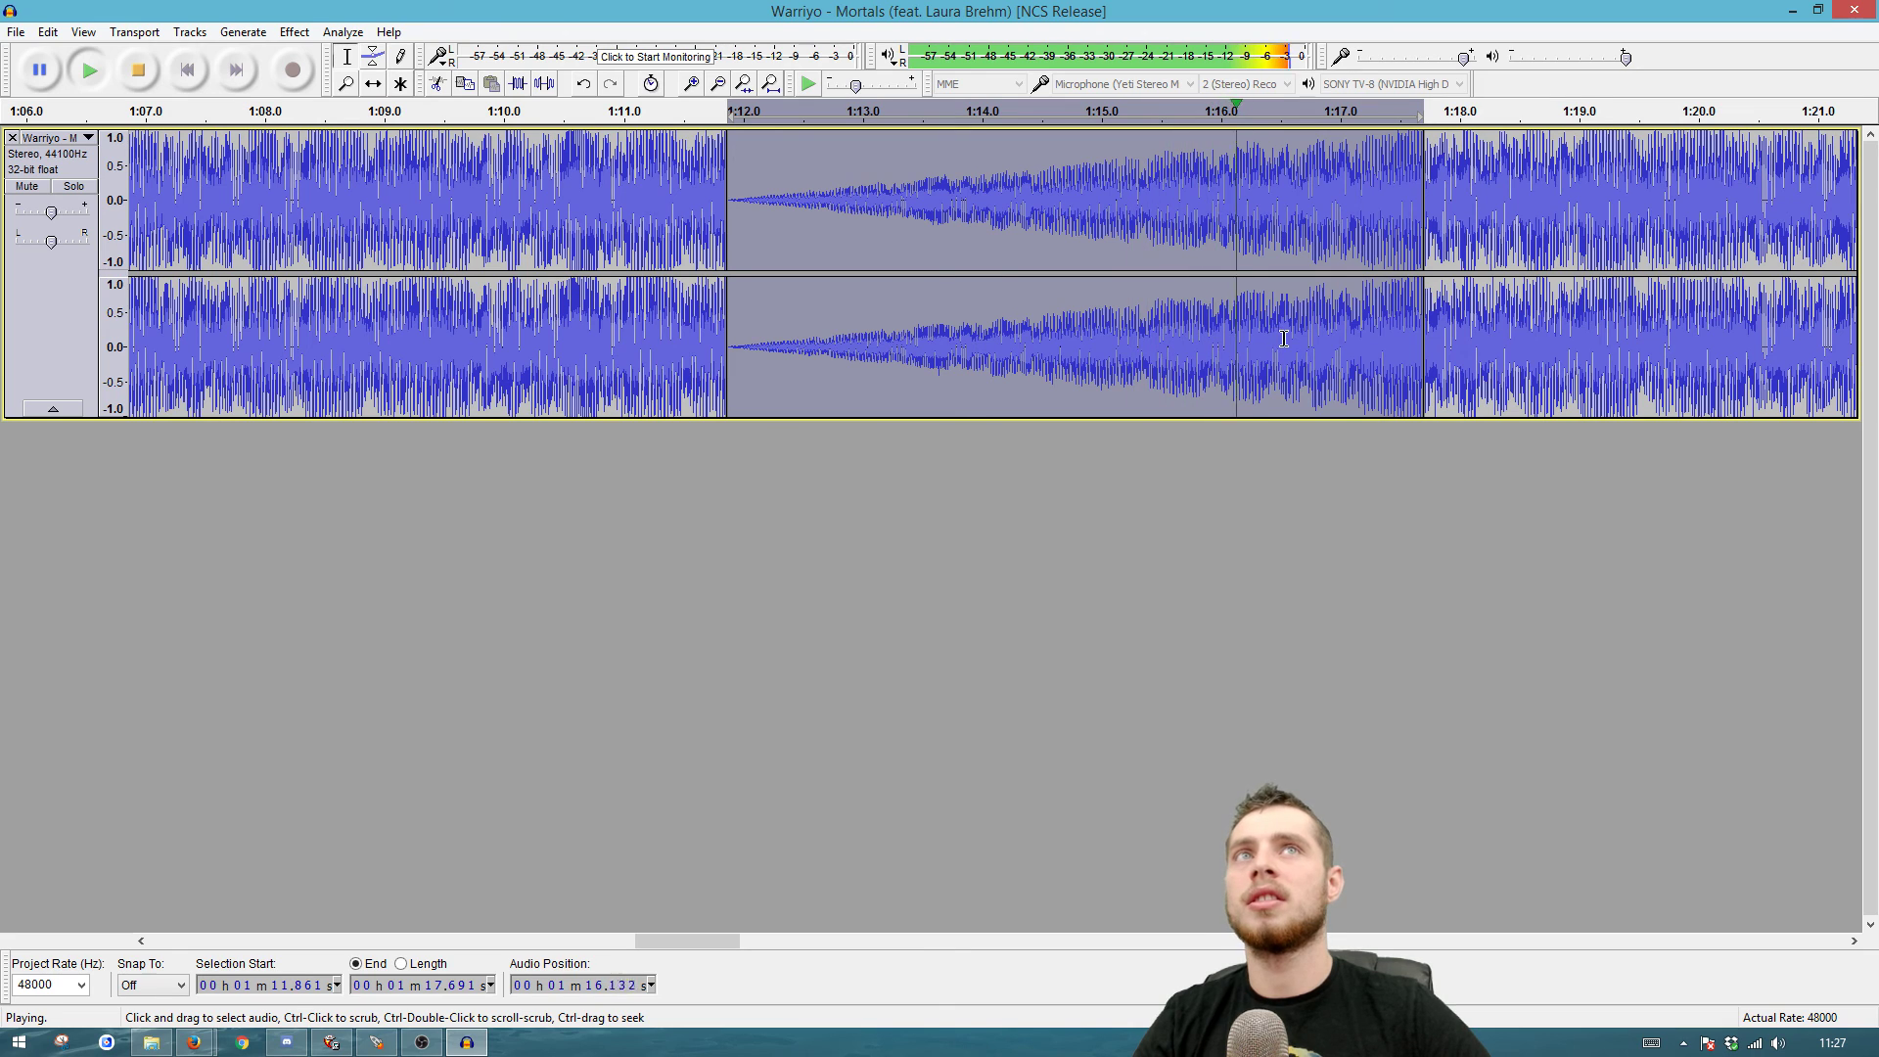
key("space")
Step: Export the reversed, faded-in section as dogstart into the round4 folder with the existing metadata
key("ctrl+shift+e")
type("dog")
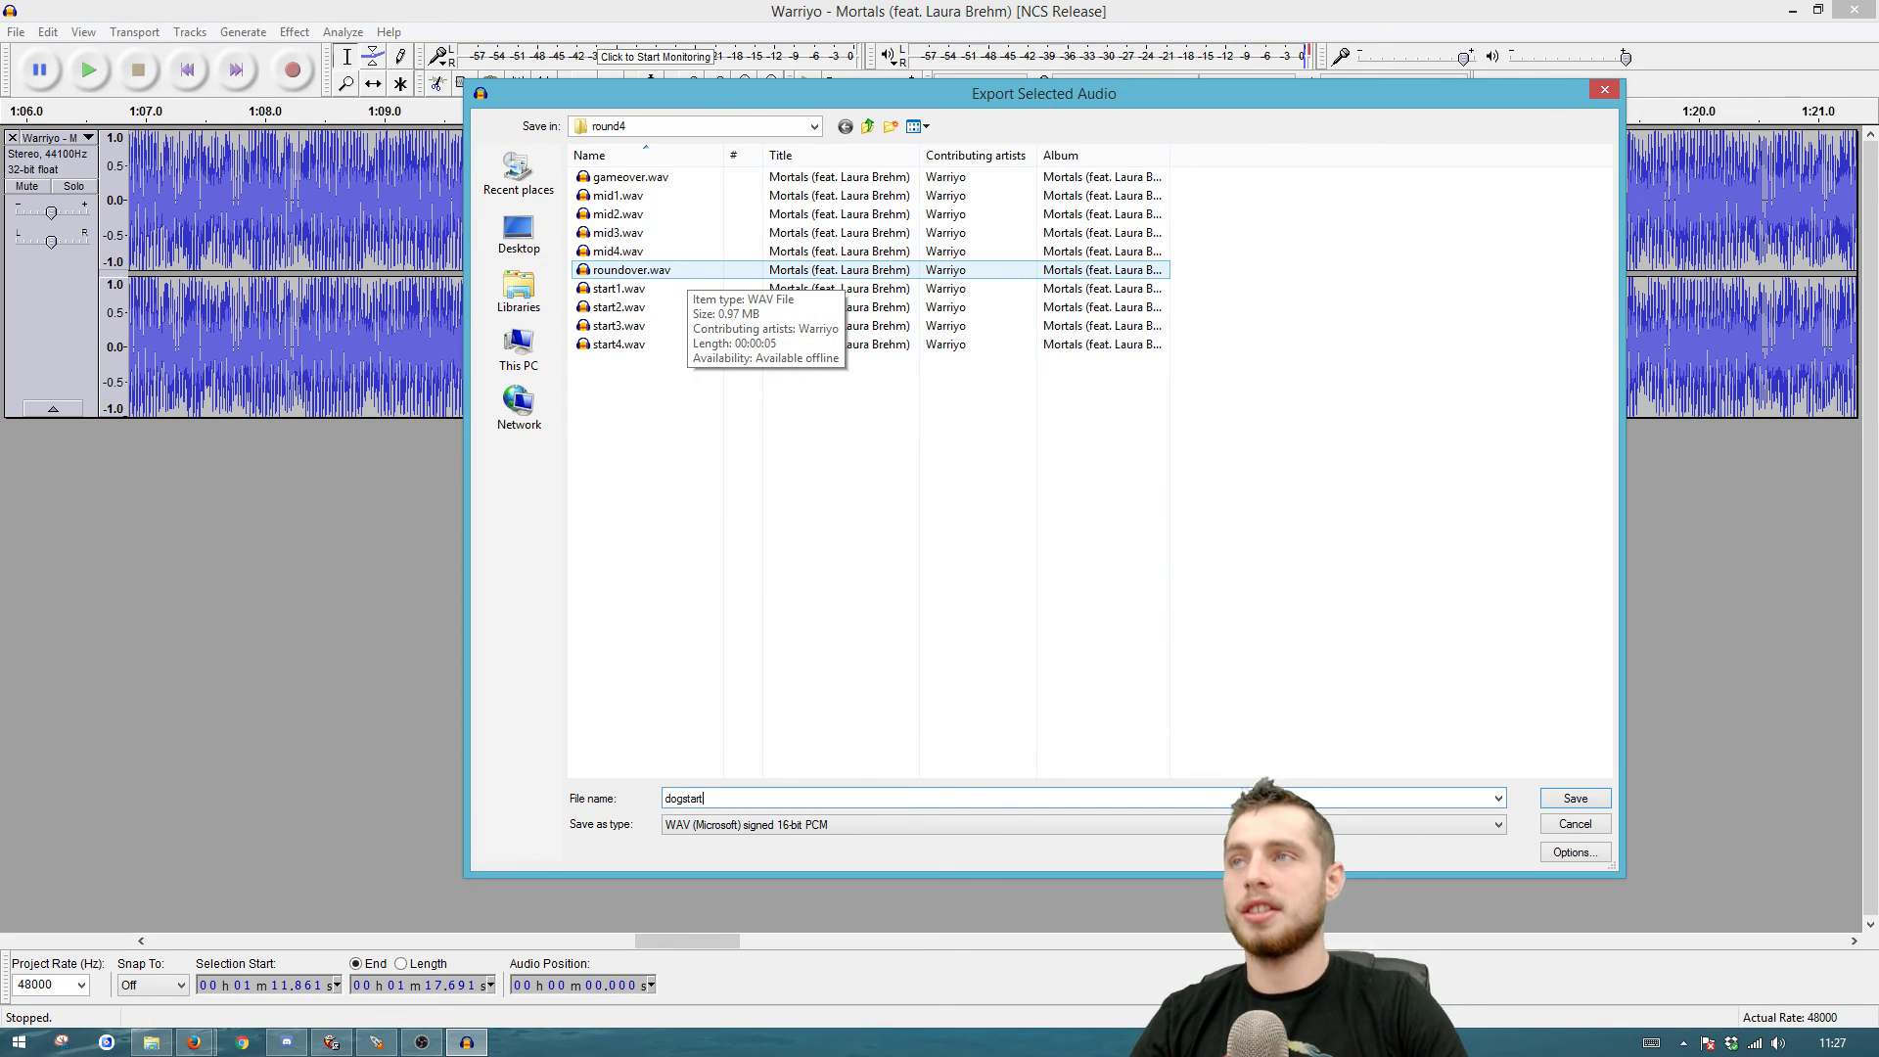
type("start")
key("Return")
key("Return")
Step: Select the section from about 1 min 23.865 s to 1 min 28.885 s and preview it
left_click_drag(692, 941, 778, 940)
left_click_drag(679, 253, 1277, 308)
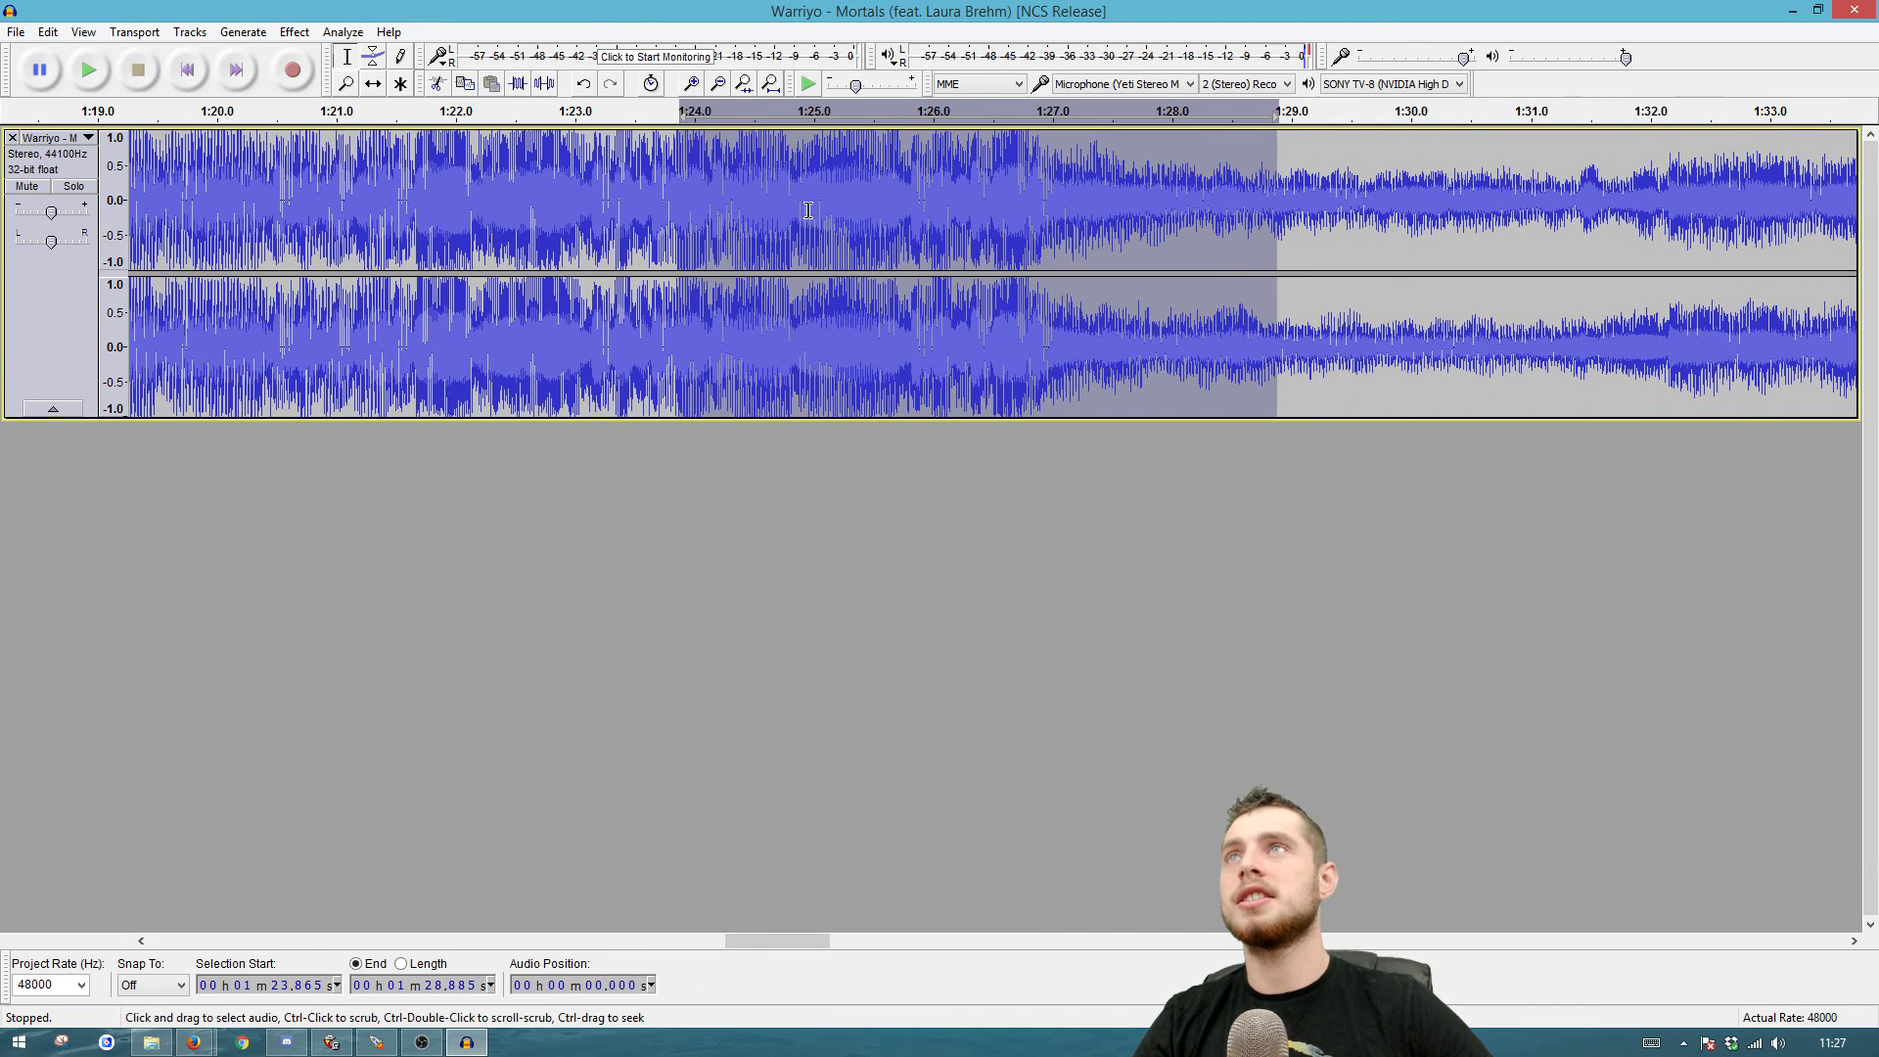
key("space")
Step: Reverse the selected section, apply Fade Out to it and preview it
left_click(295, 33)
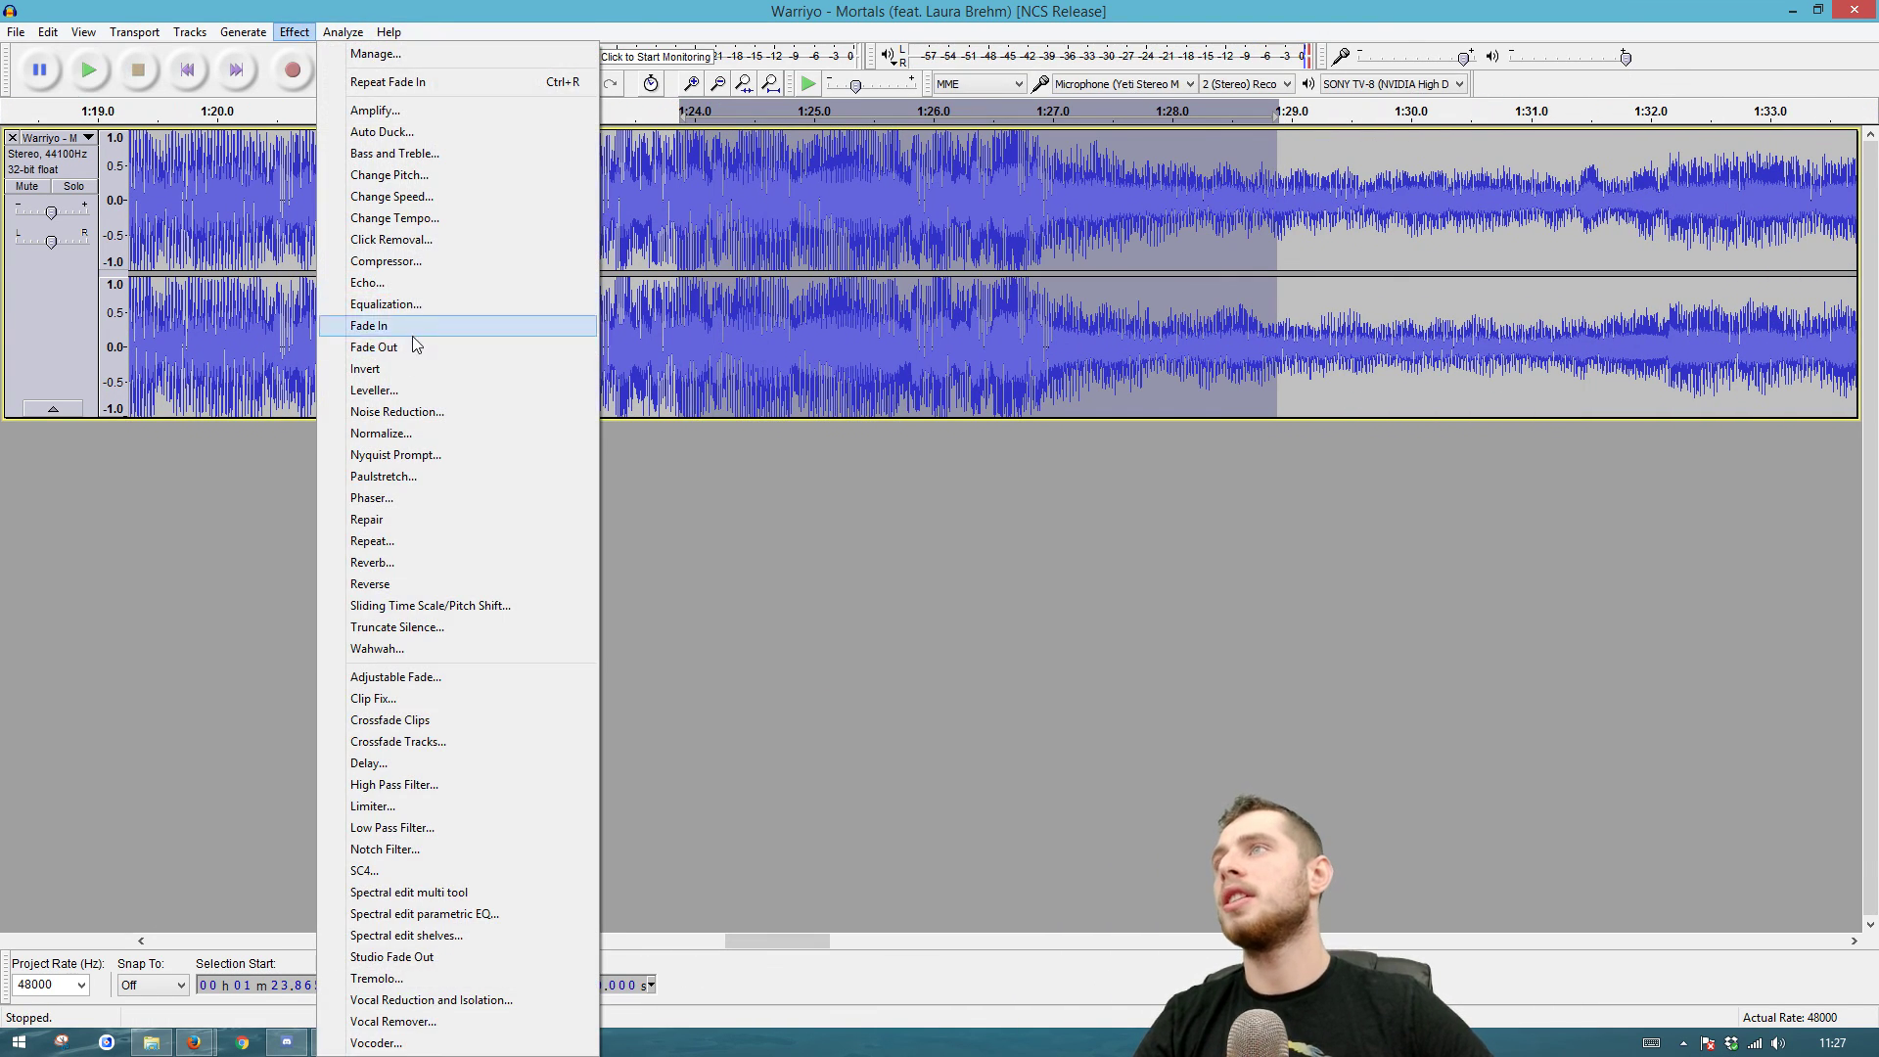
left_click(411, 583)
left_click(295, 32)
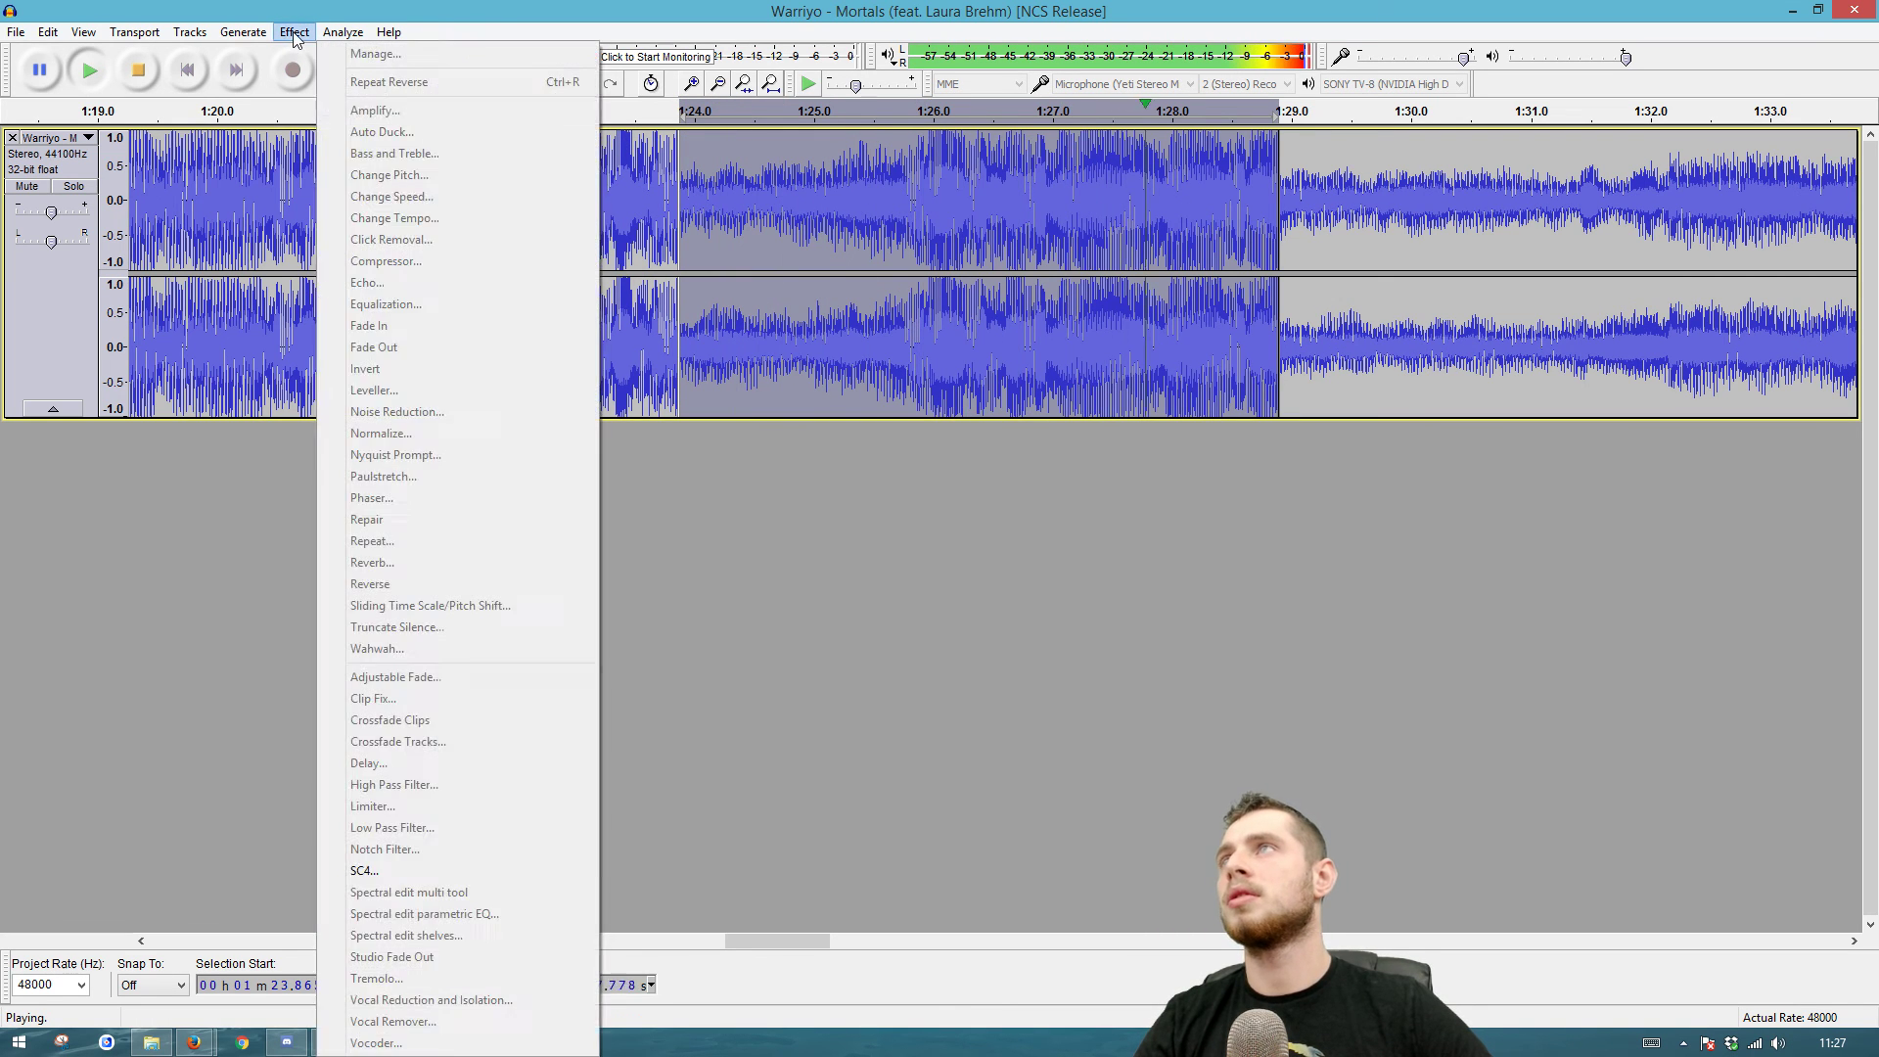
left_click(381, 372)
key("space")
Step: Export the reversed, faded-out section as dogend into the round4 folder with the existing metadata
left_click(16, 32)
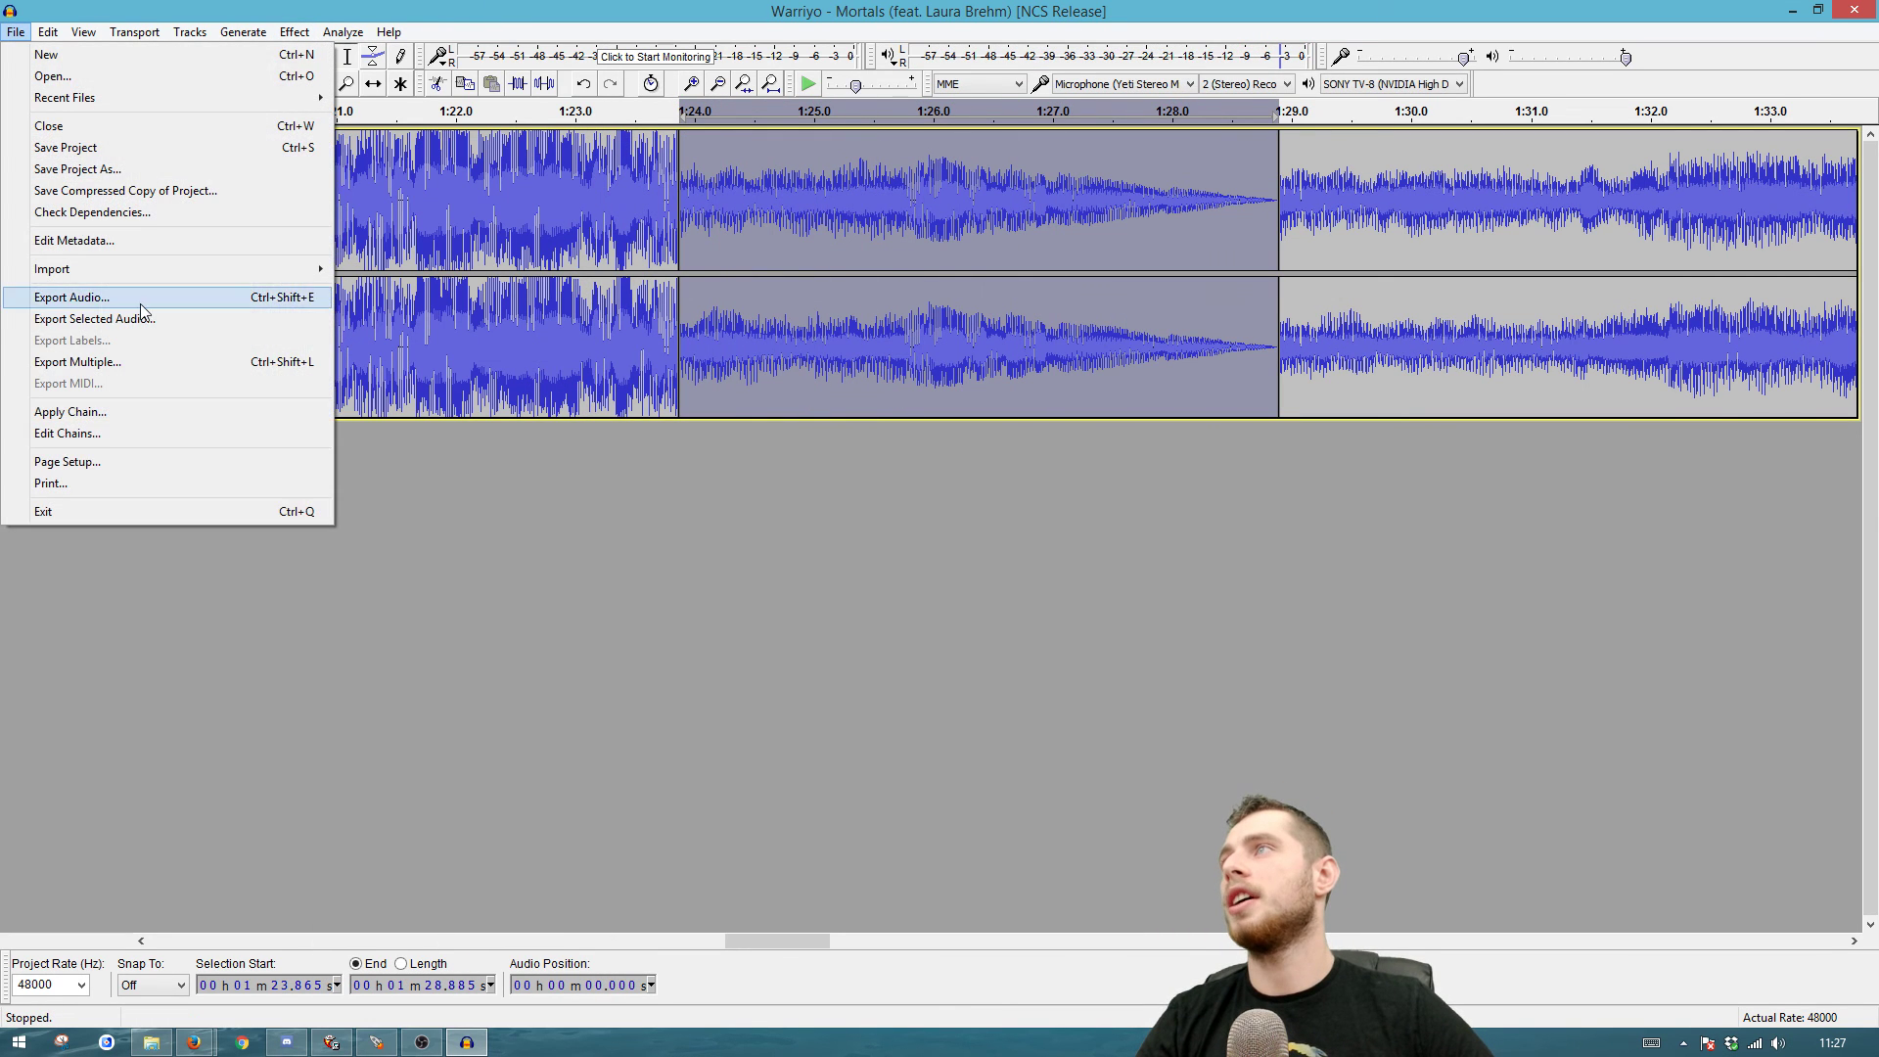
left_click(149, 323)
type("dogend")
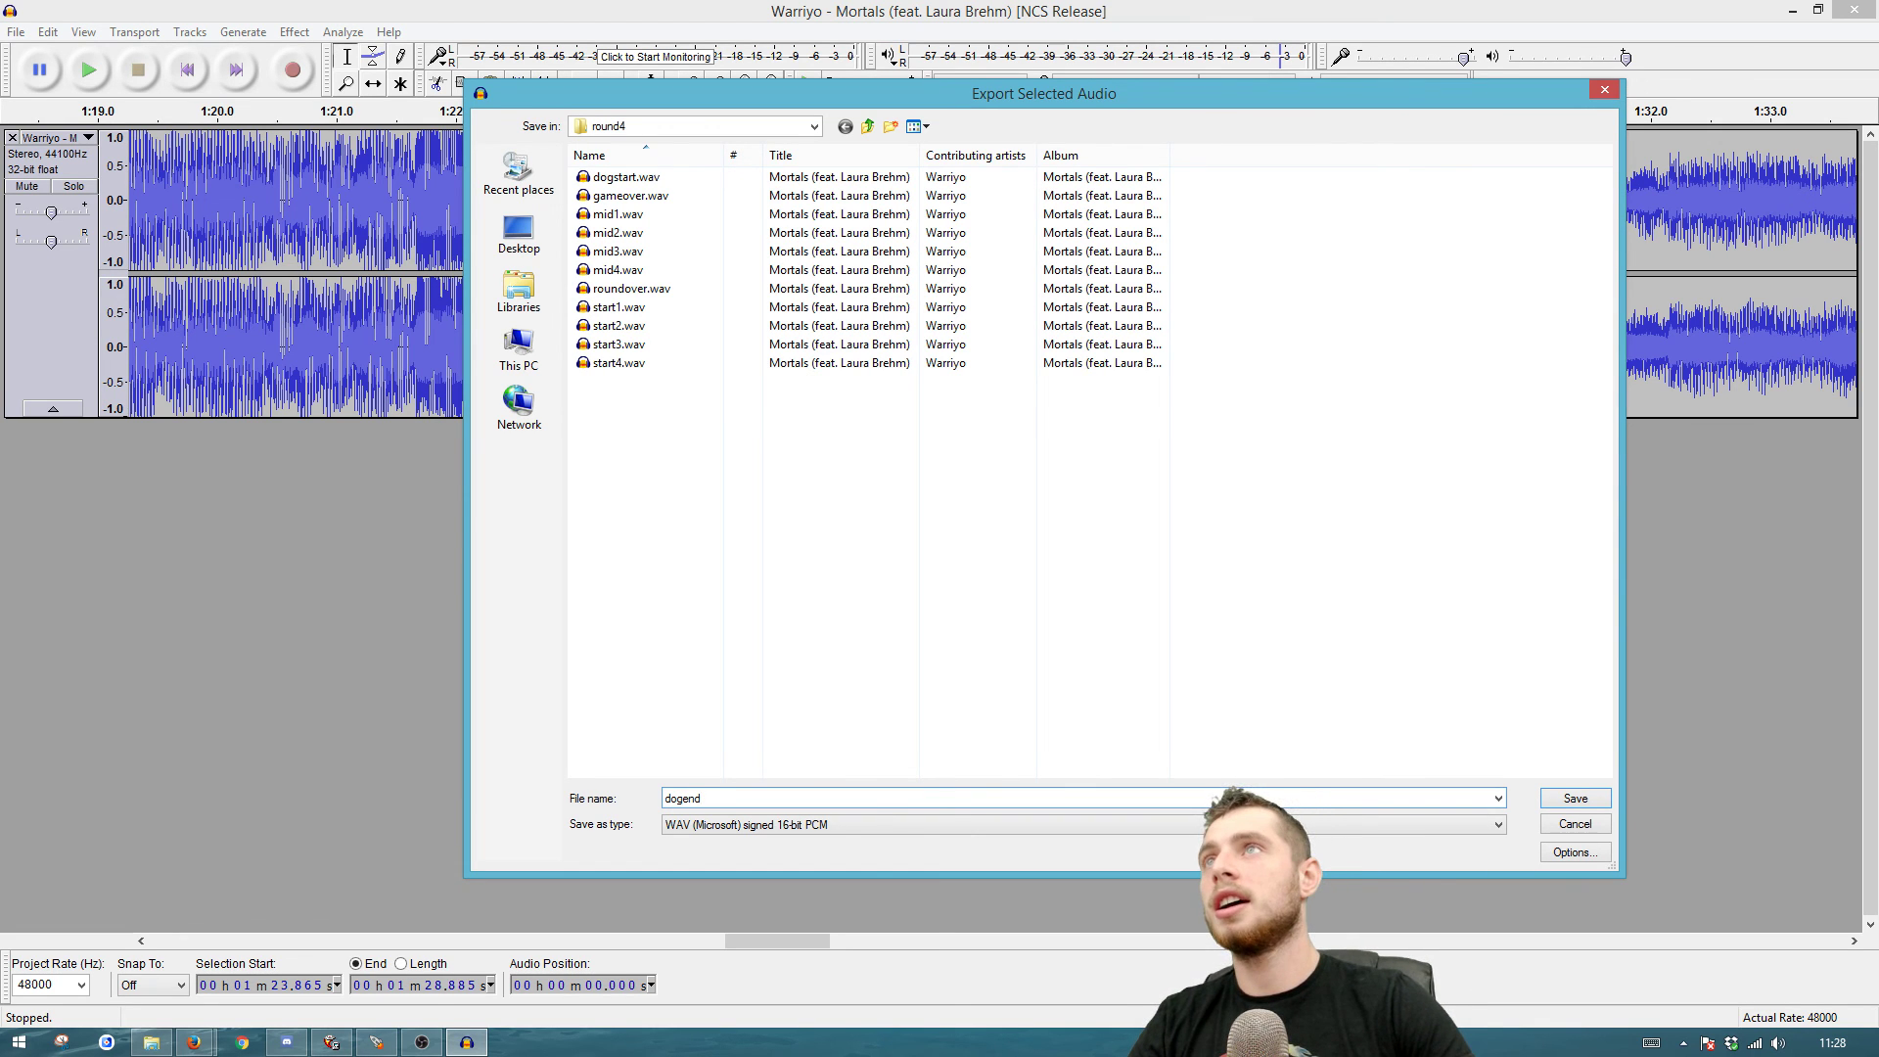
key("Return")
left_click(865, 659)
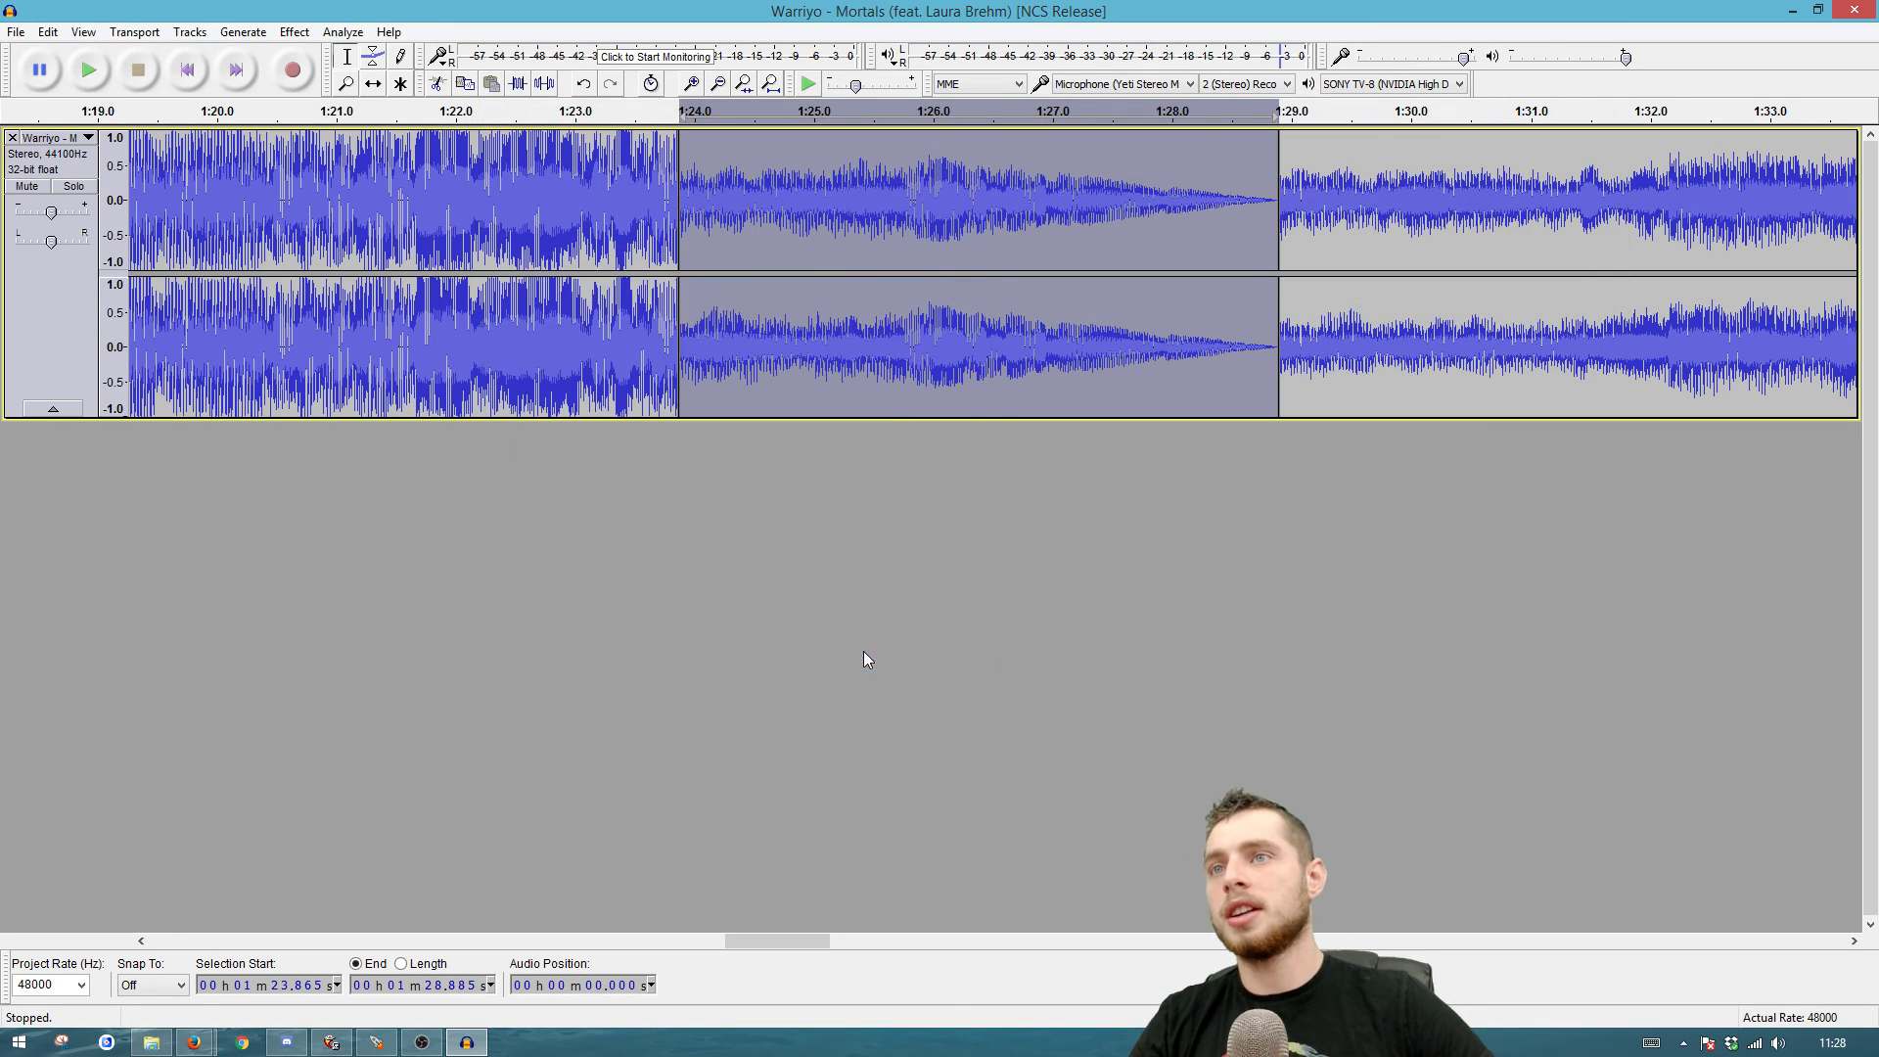
Step: Switch to File Explorer, open the round4 folder inside sound_assets and review the exported WAV files
left_click(152, 1042)
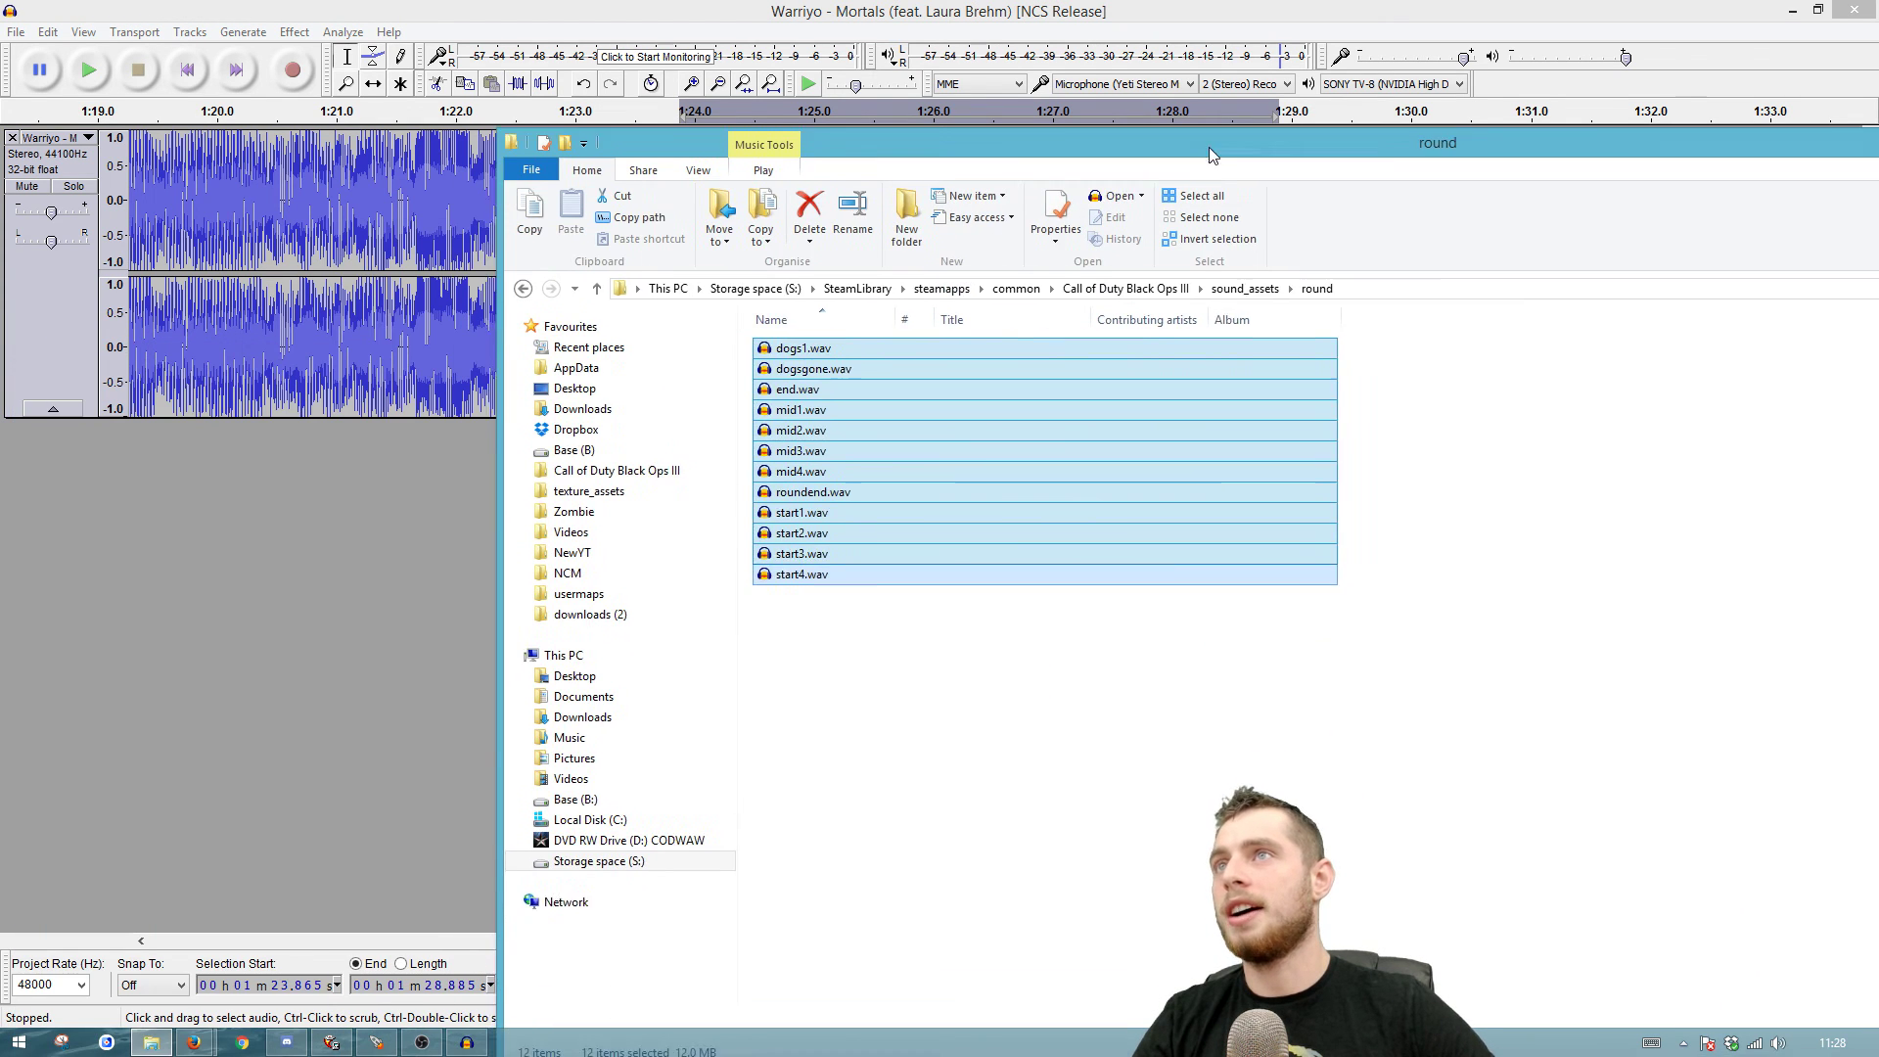
left_click_drag(729, 379, 1207, 130)
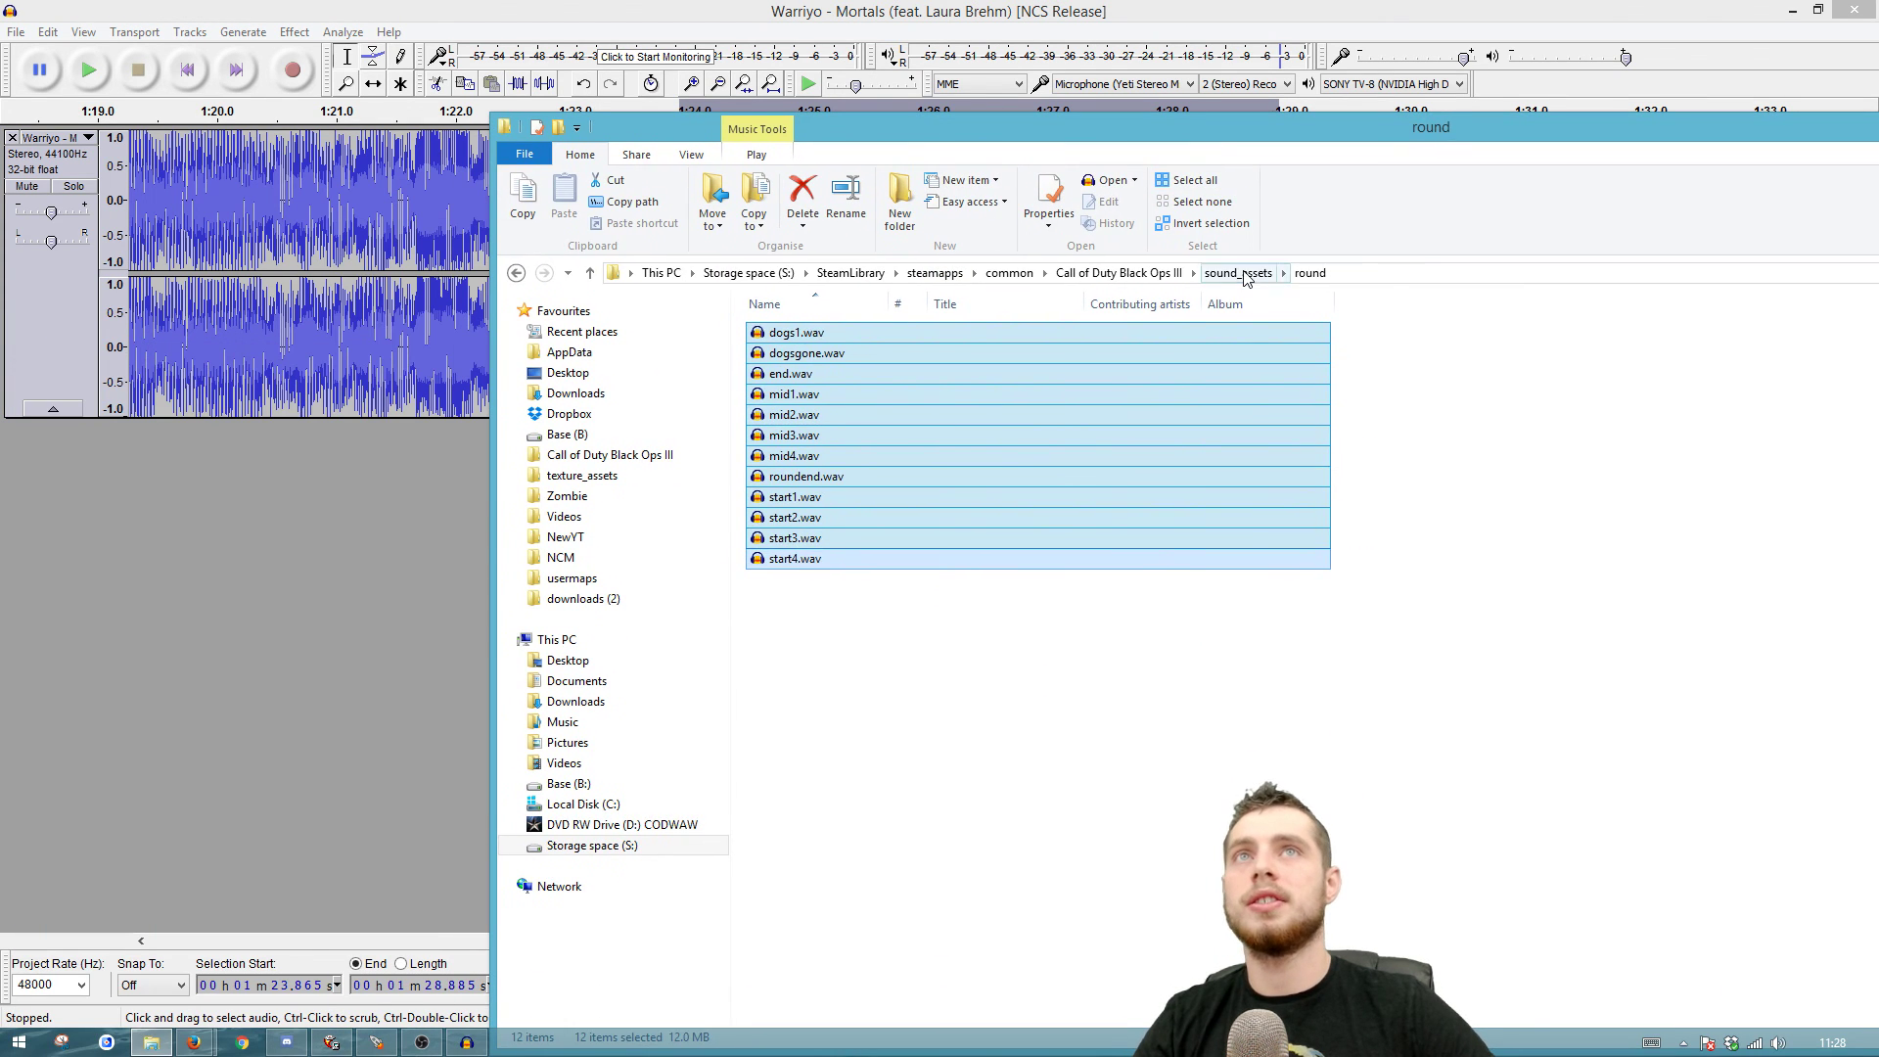
left_click(1238, 272)
double_click(803, 599)
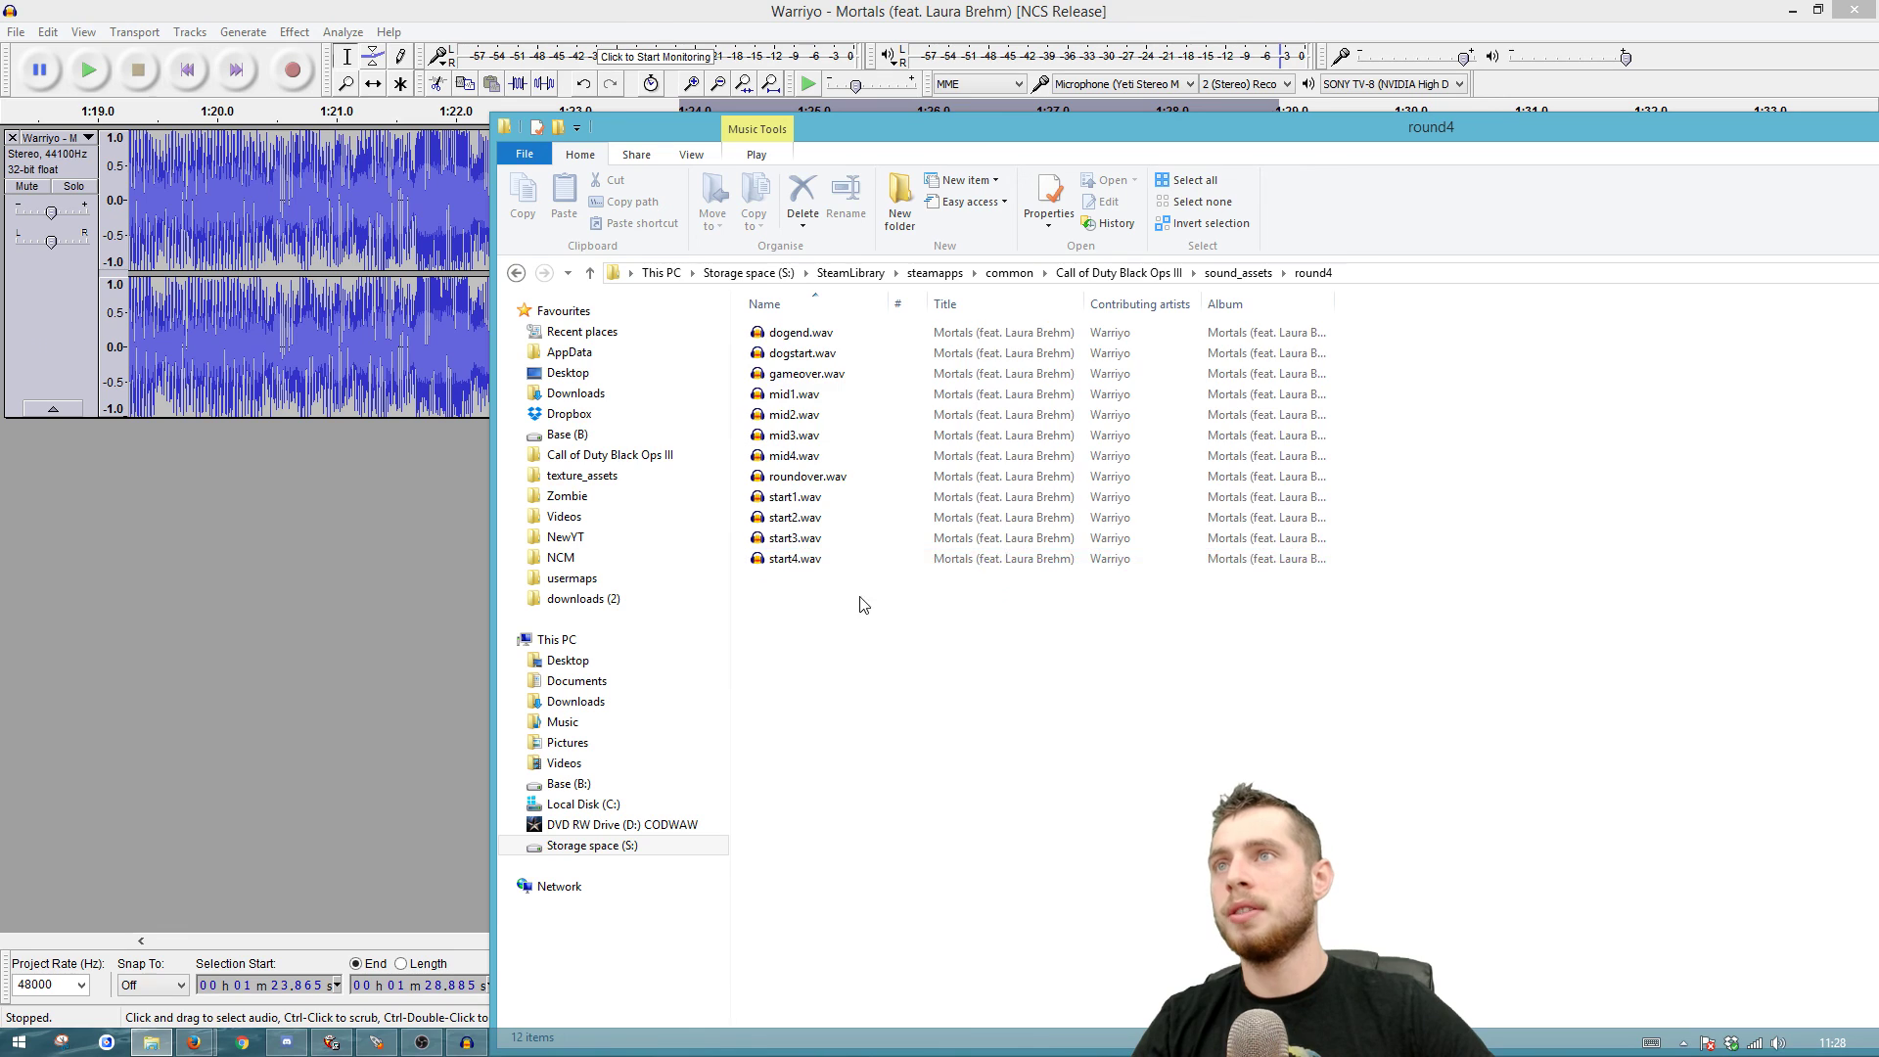
left_click_drag(860, 600, 808, 293)
left_click_drag(843, 130, 773, 29)
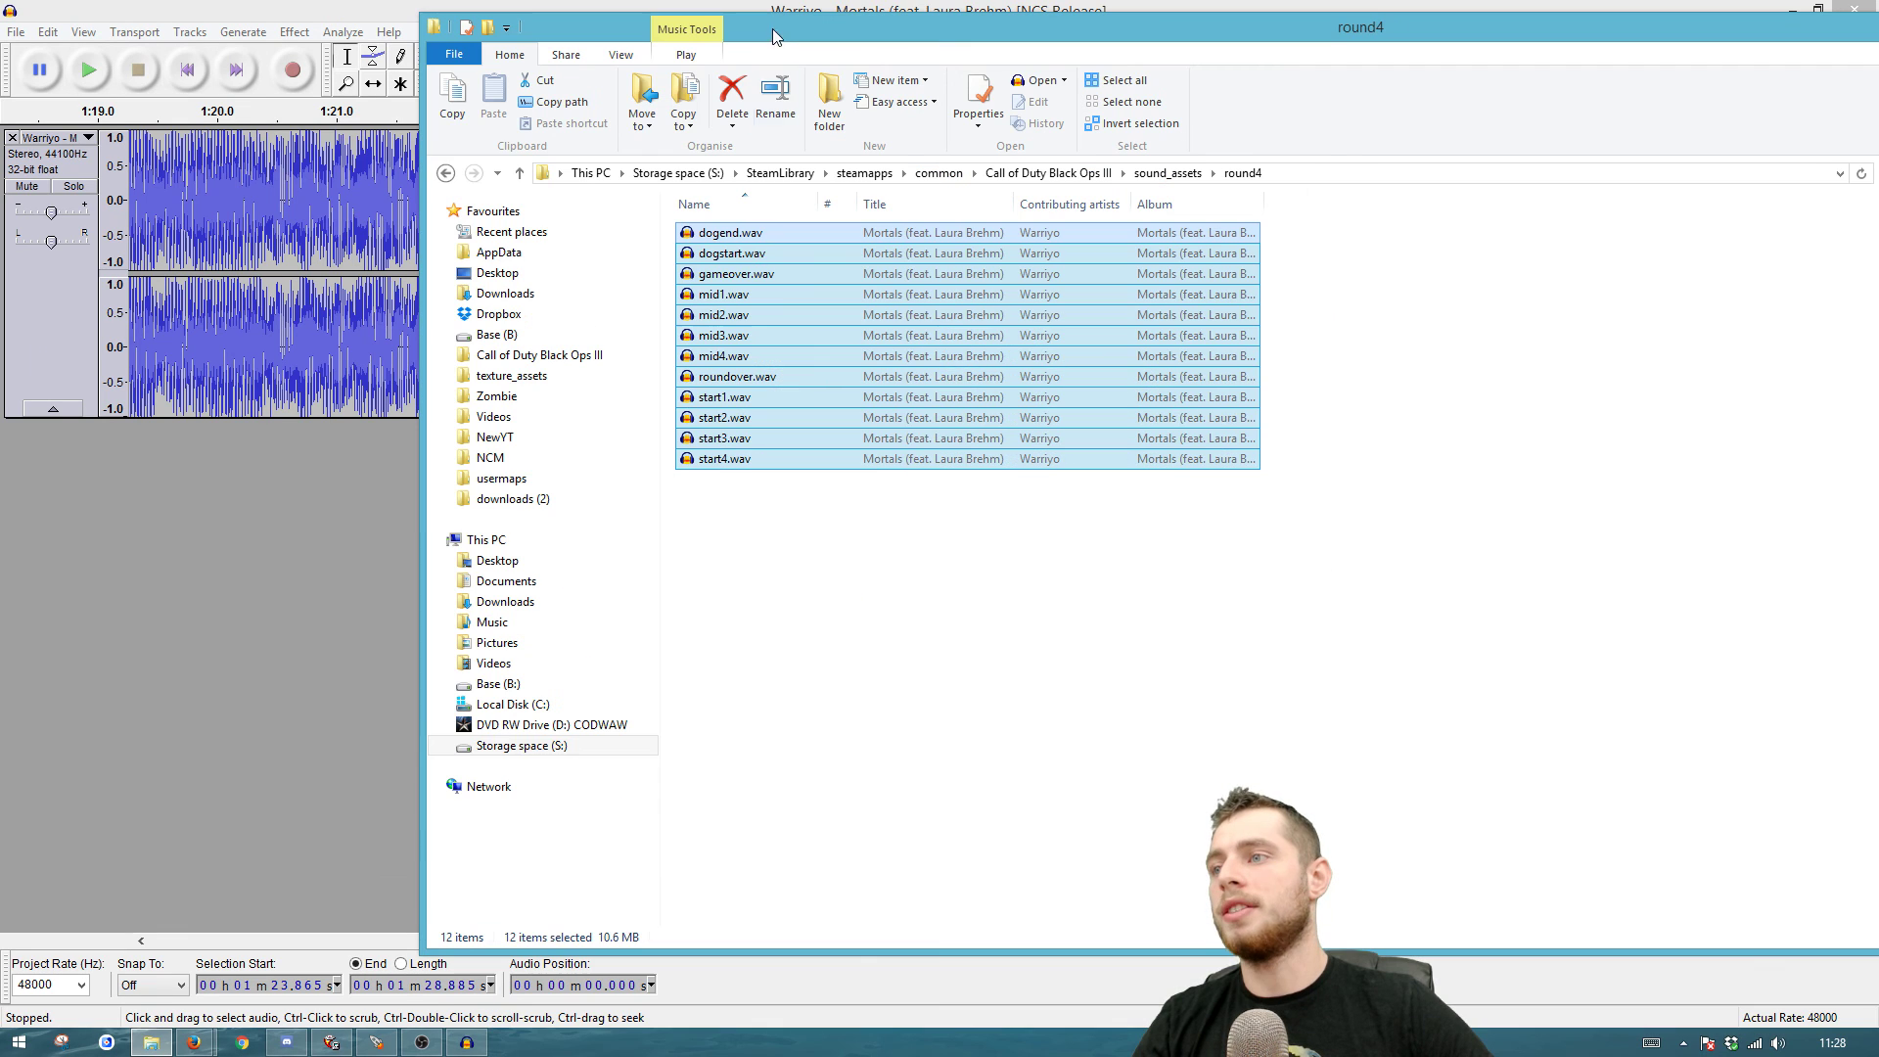
left_click(981, 565)
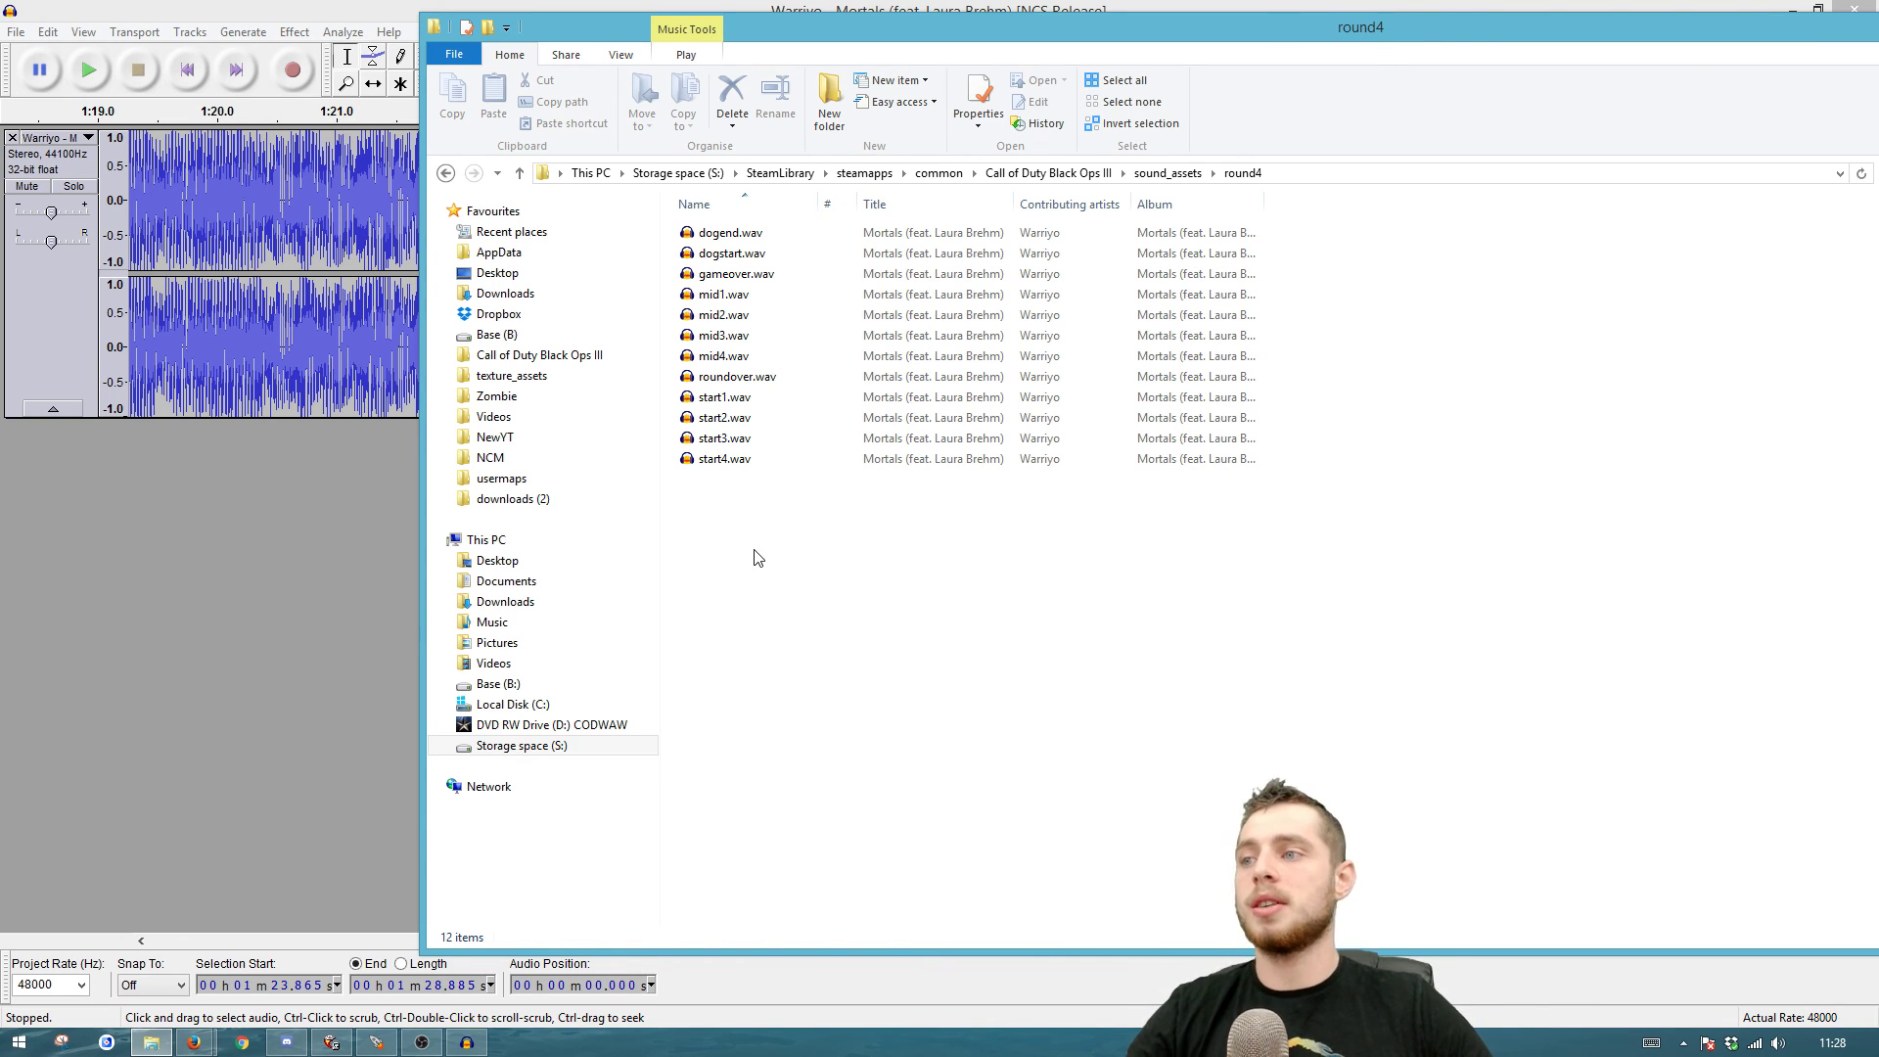
Step: Browse from the Call of Duty Black Ops III folder to share\raw\sound\aliases and open user_aliases.csv in Sublime Text
left_click(550, 358)
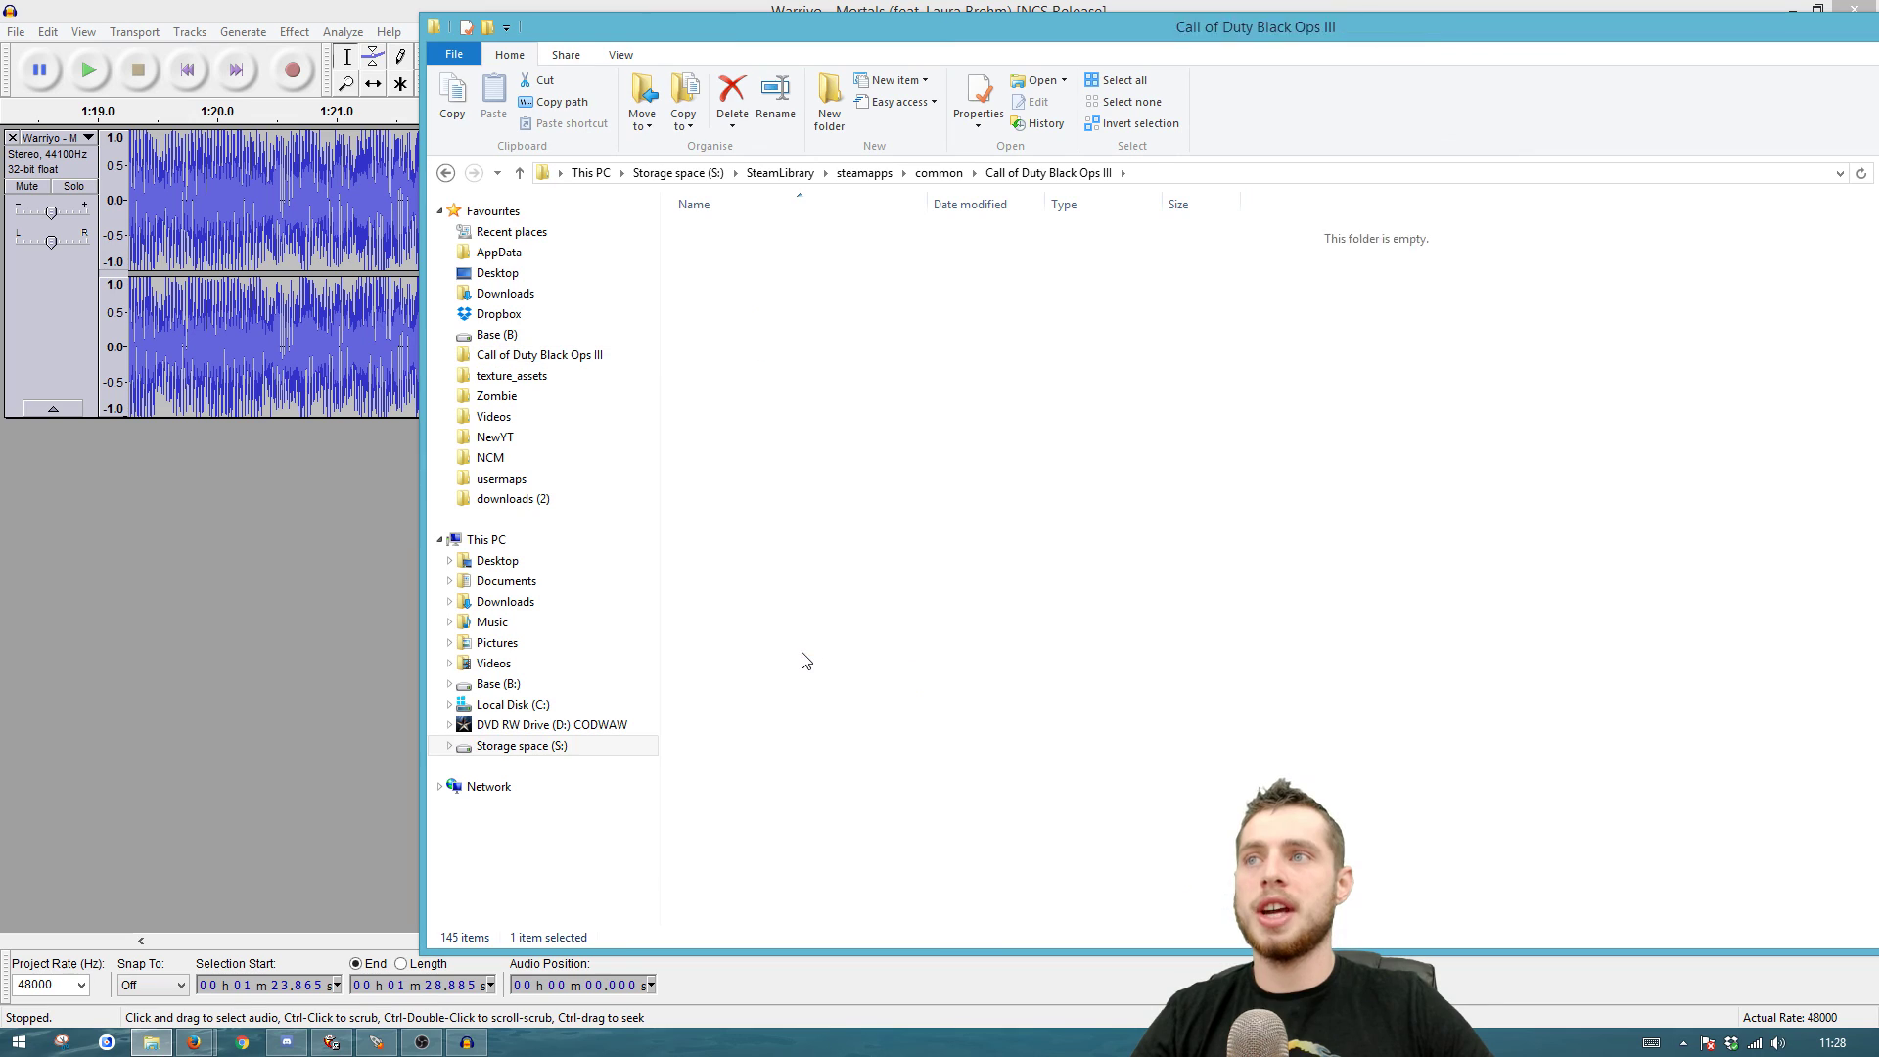
double_click(806, 662)
double_click(755, 277)
double_click(797, 585)
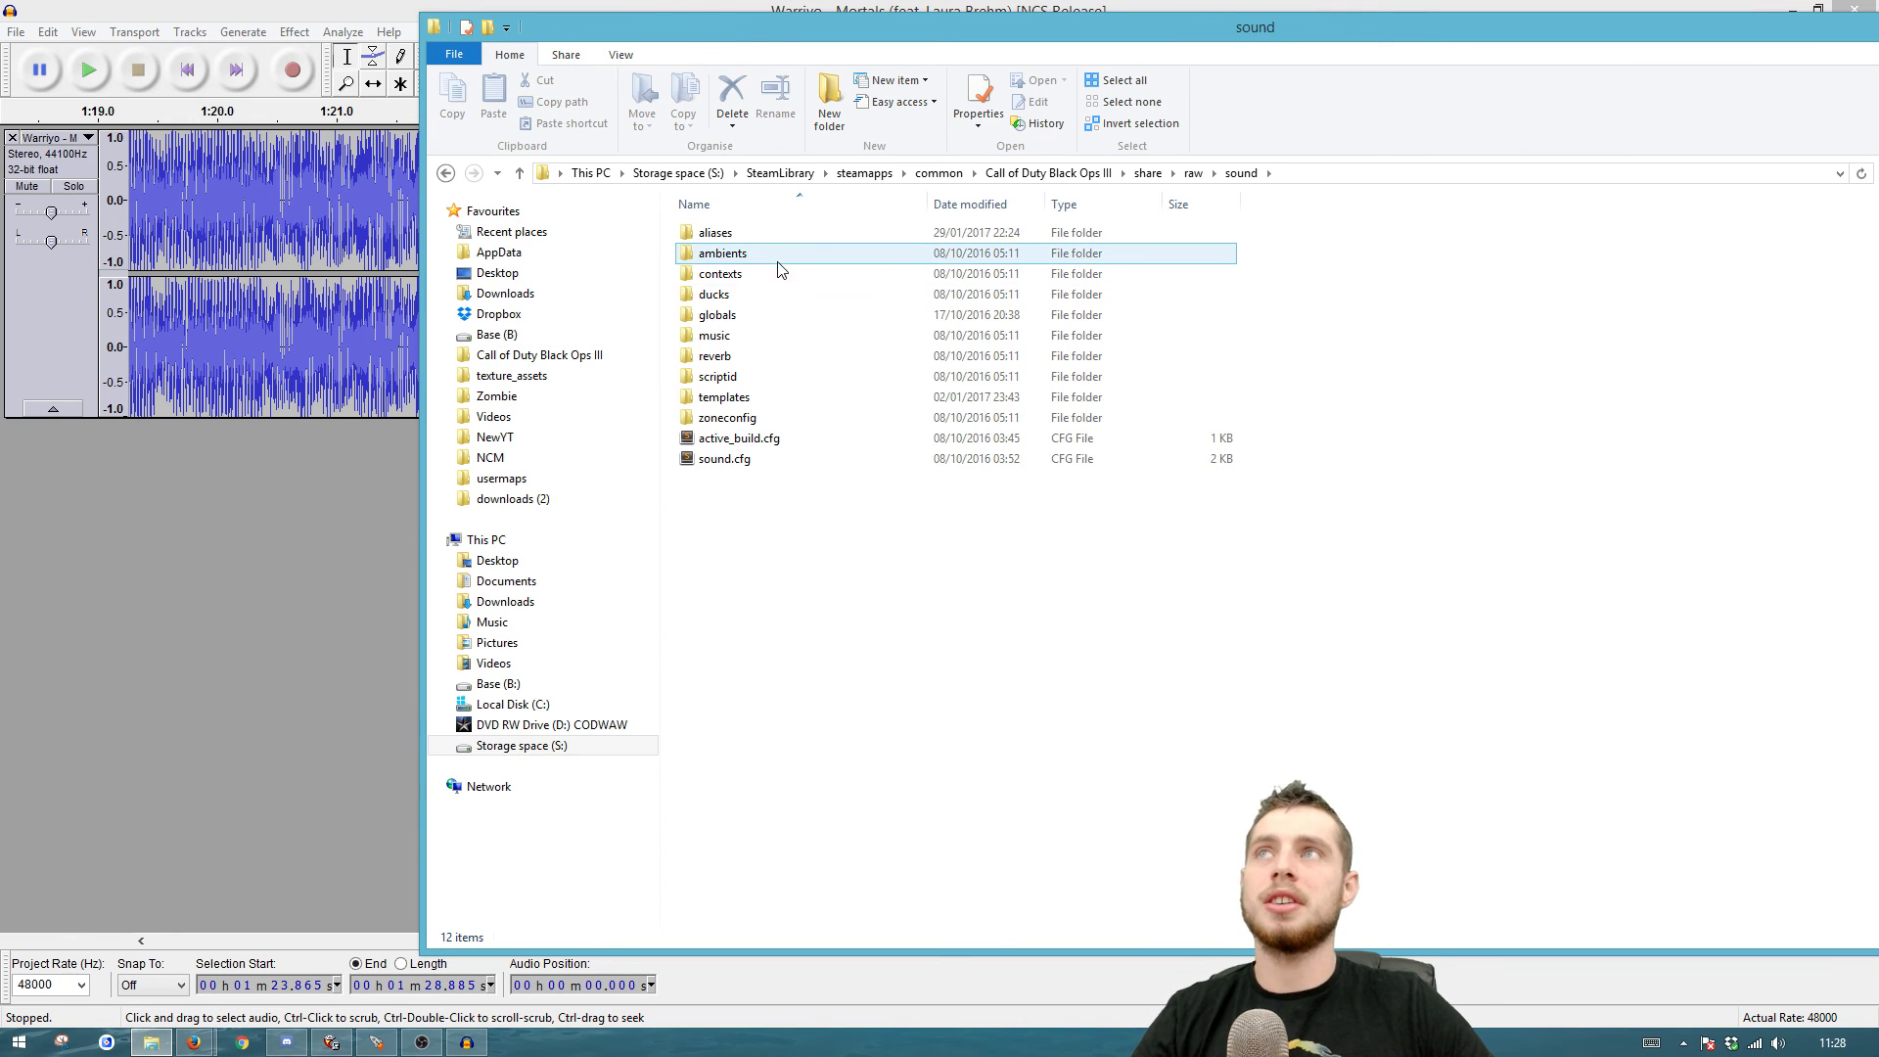
double_click(759, 232)
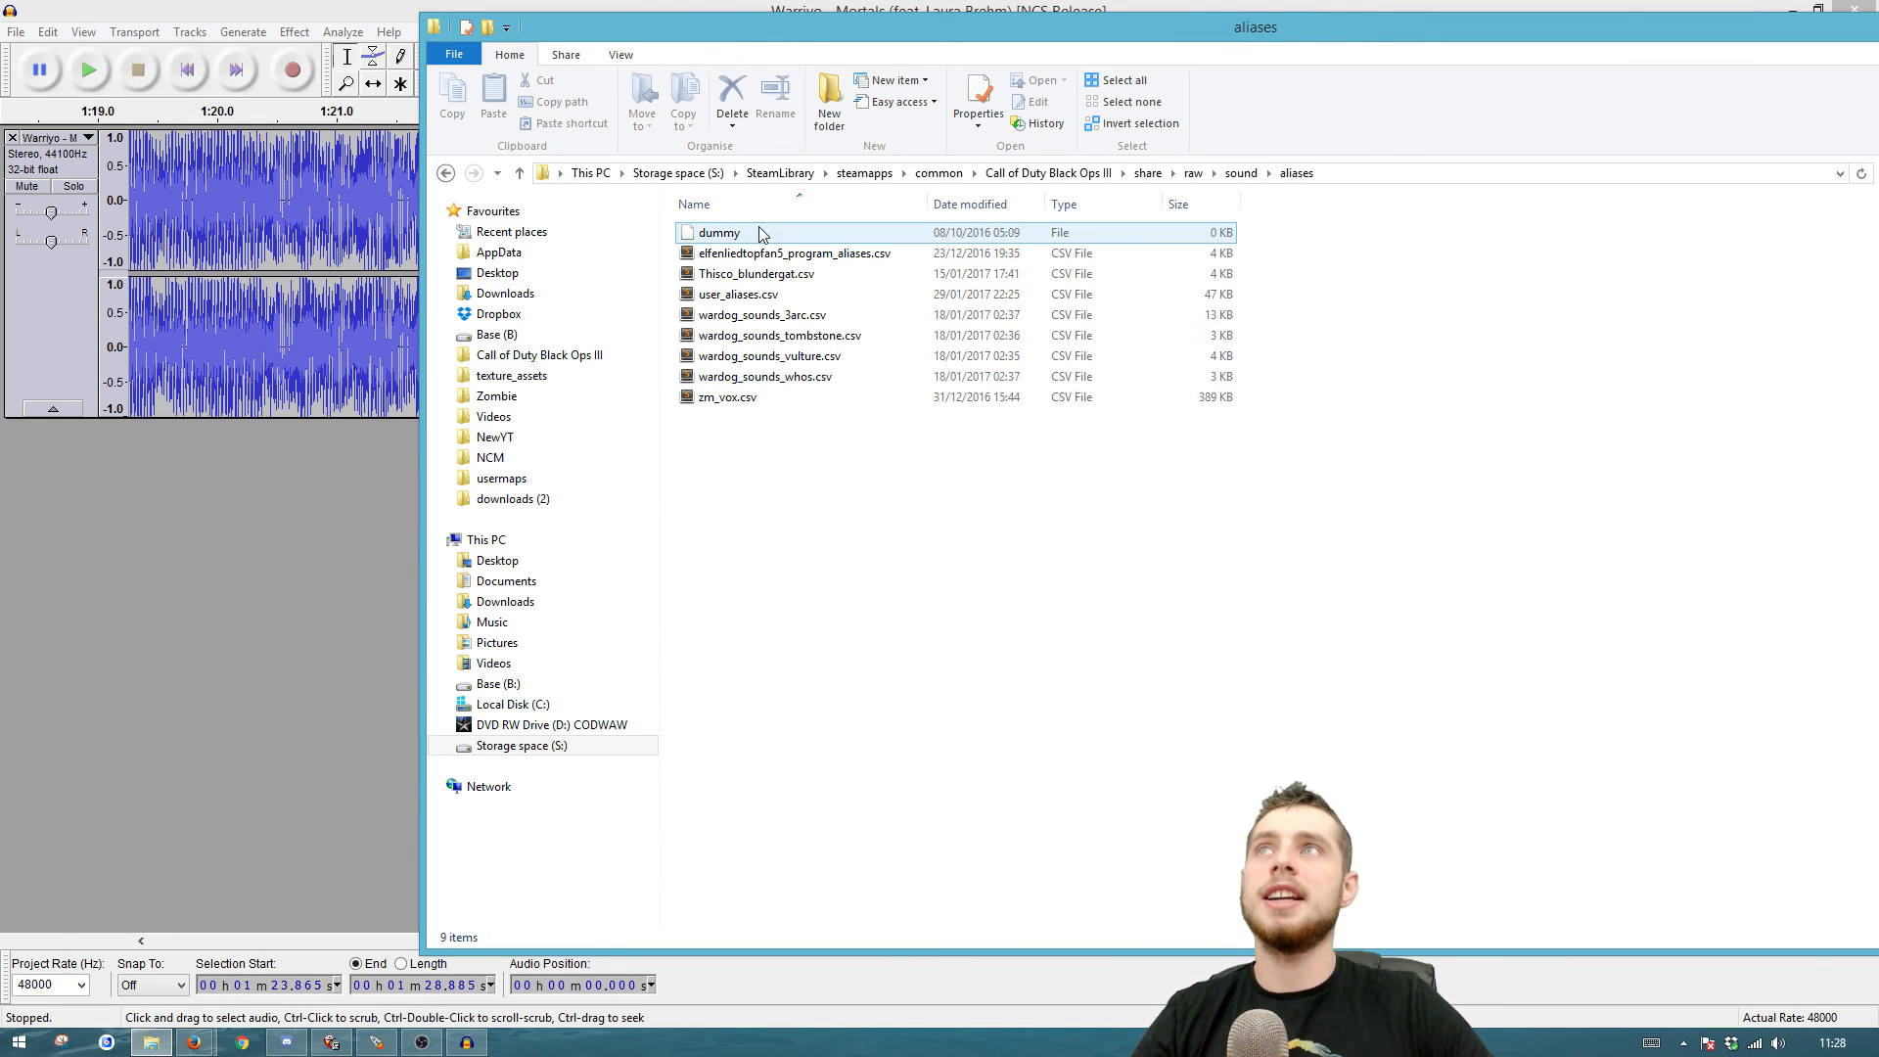
left_click(778, 298)
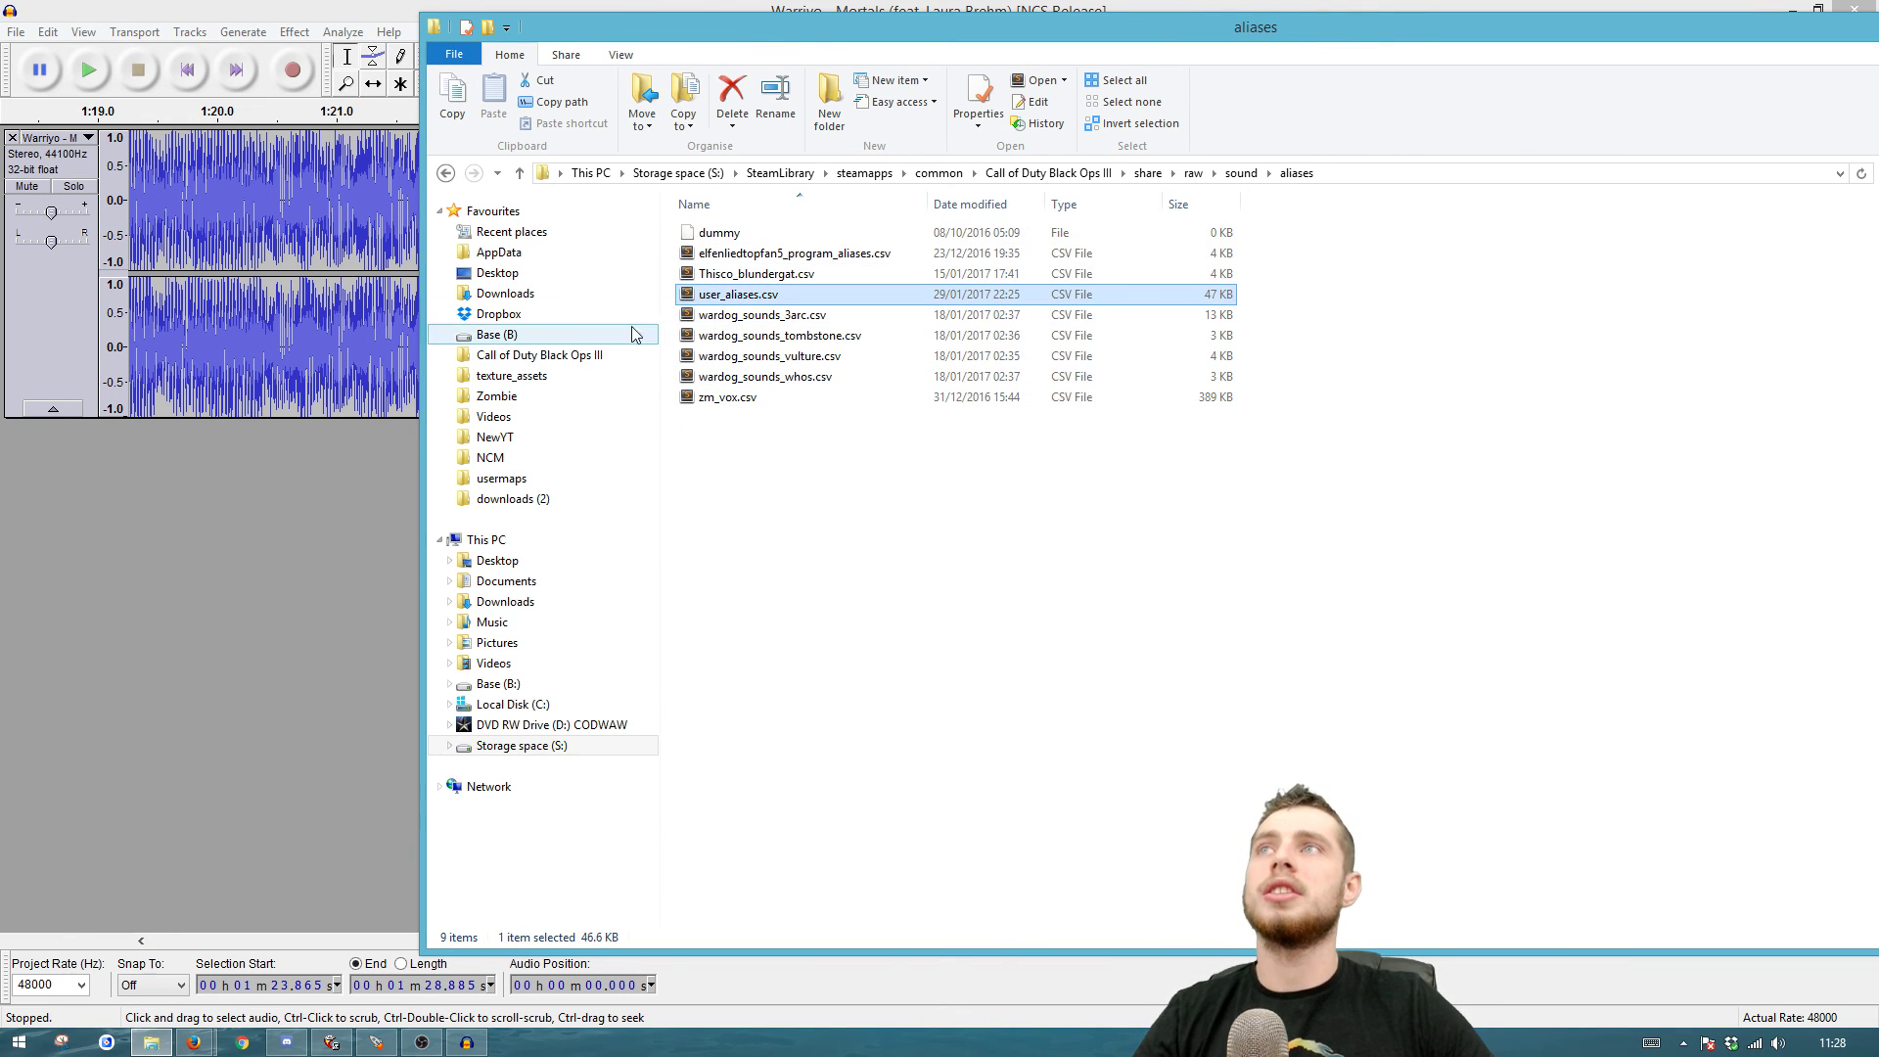
double_click(746, 296)
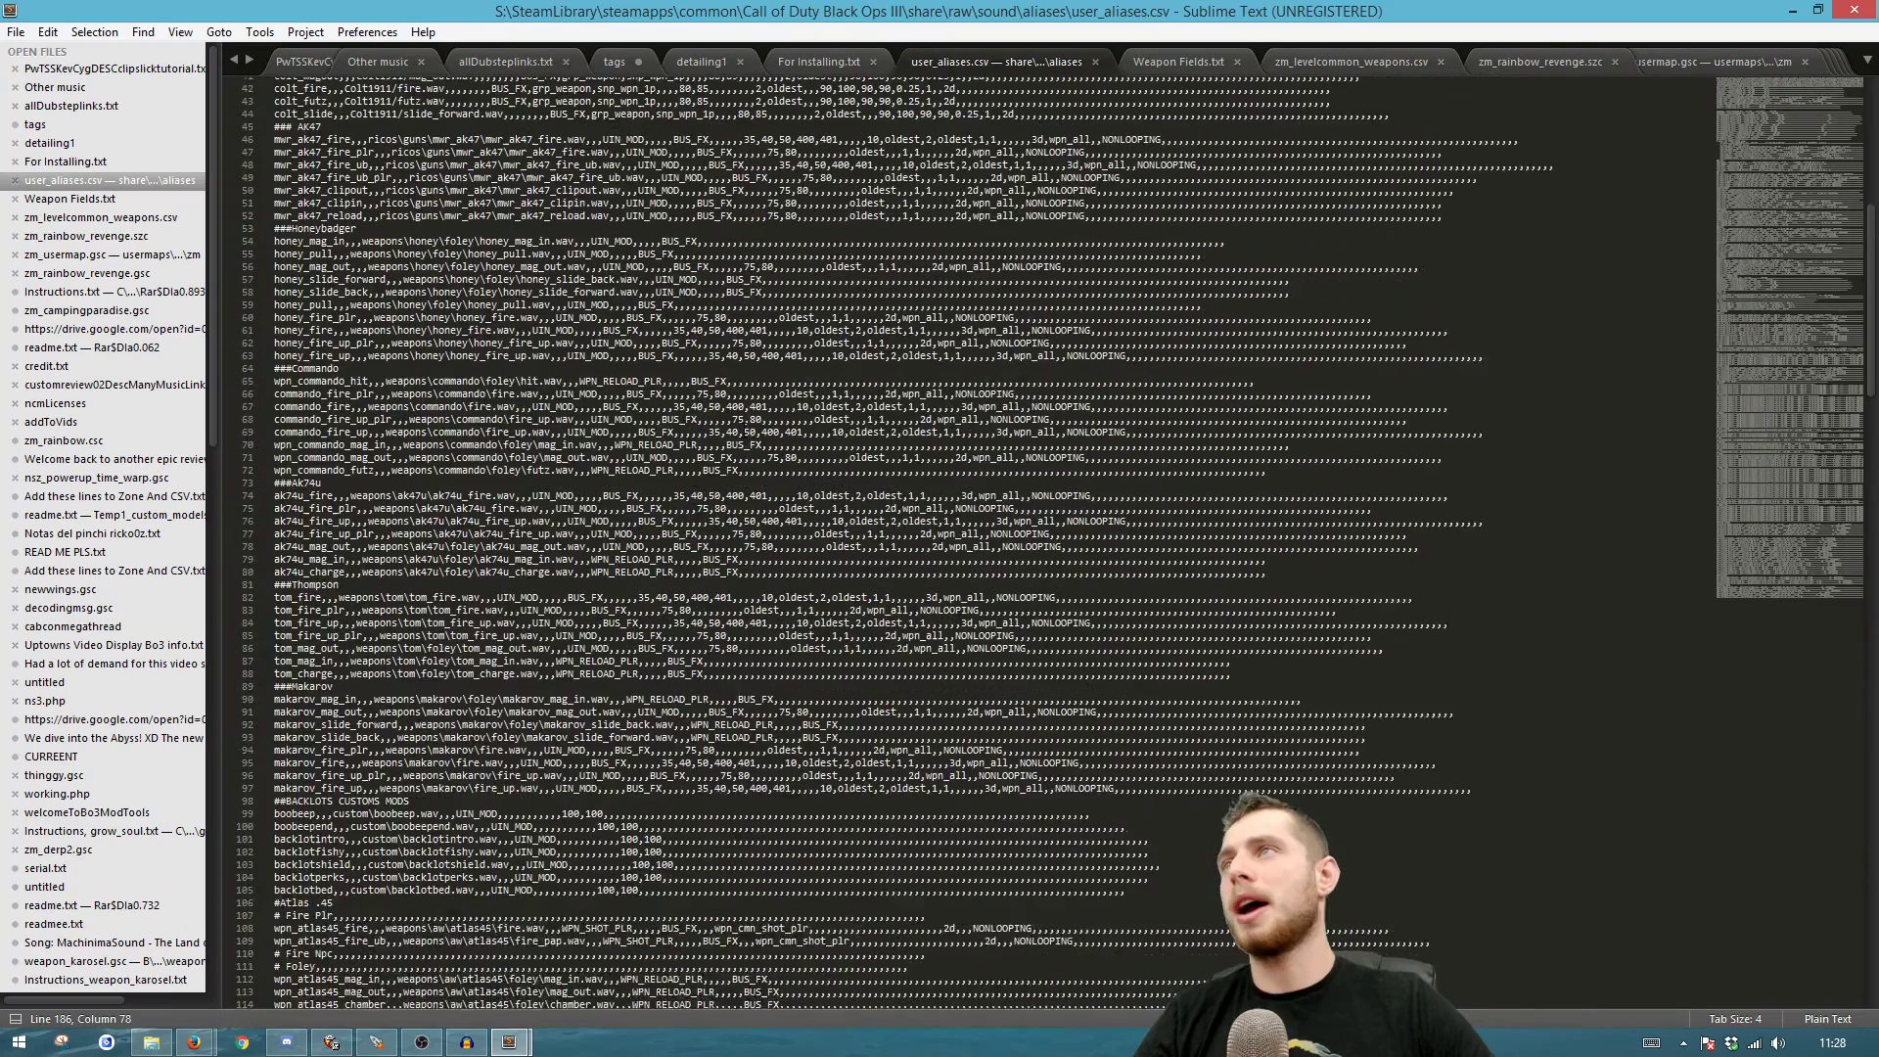
Step: Examine the header row and existing alias entries in user_aliases.csv, including how the long mk3 orb lines wrap
scroll(881, 538, "up", 5)
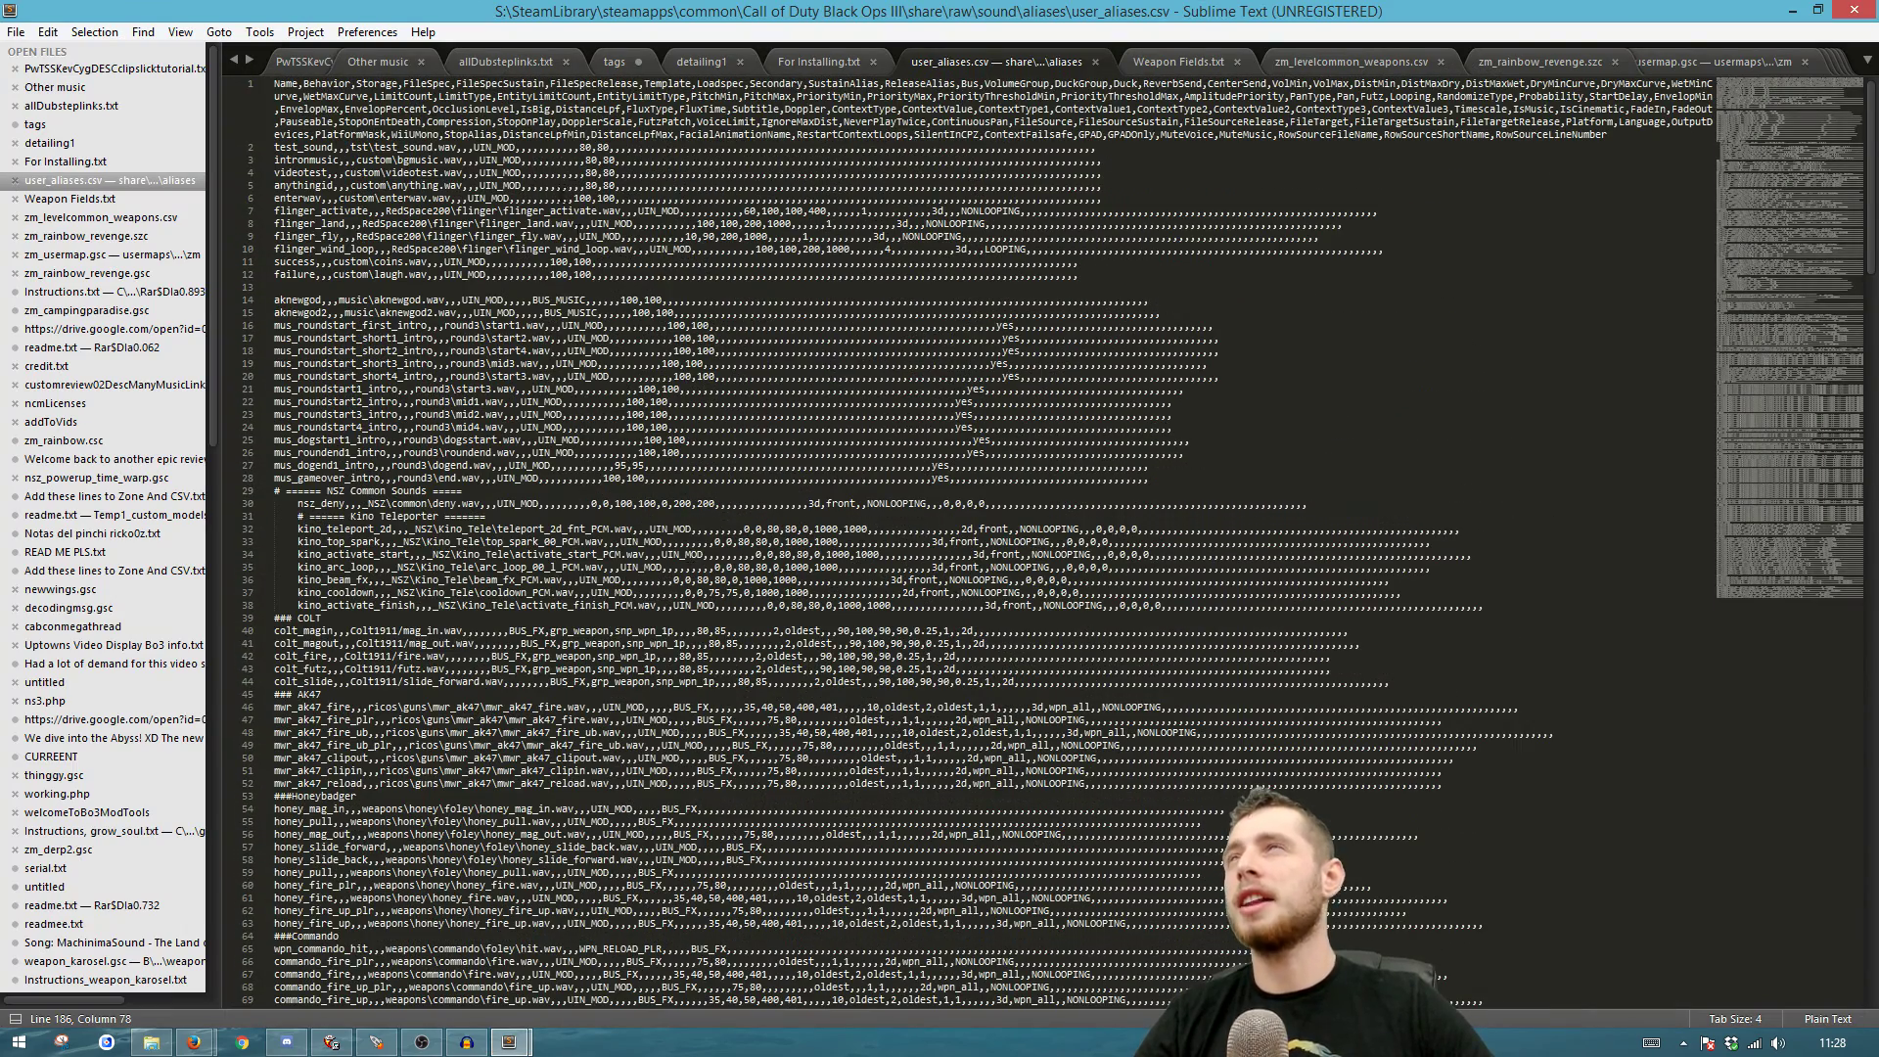
left_click_drag(274, 148, 1495, 682)
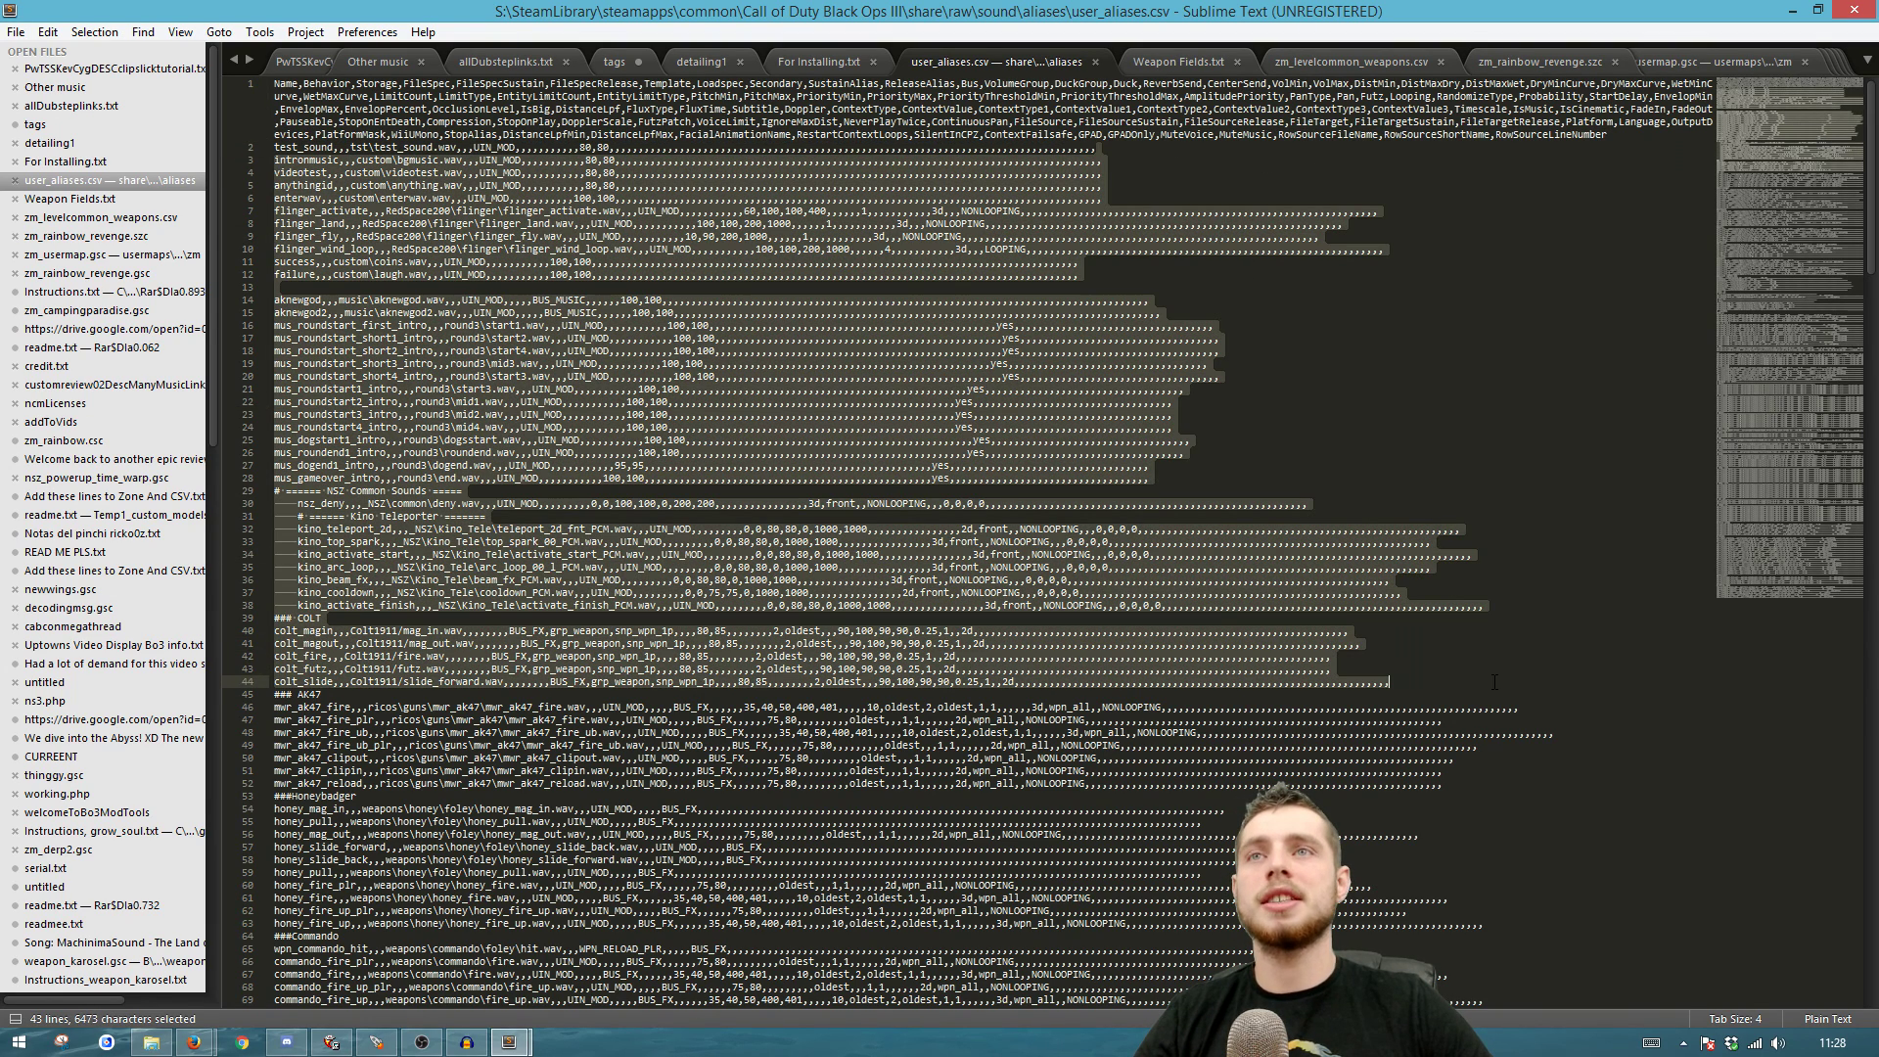
left_click(1121, 211)
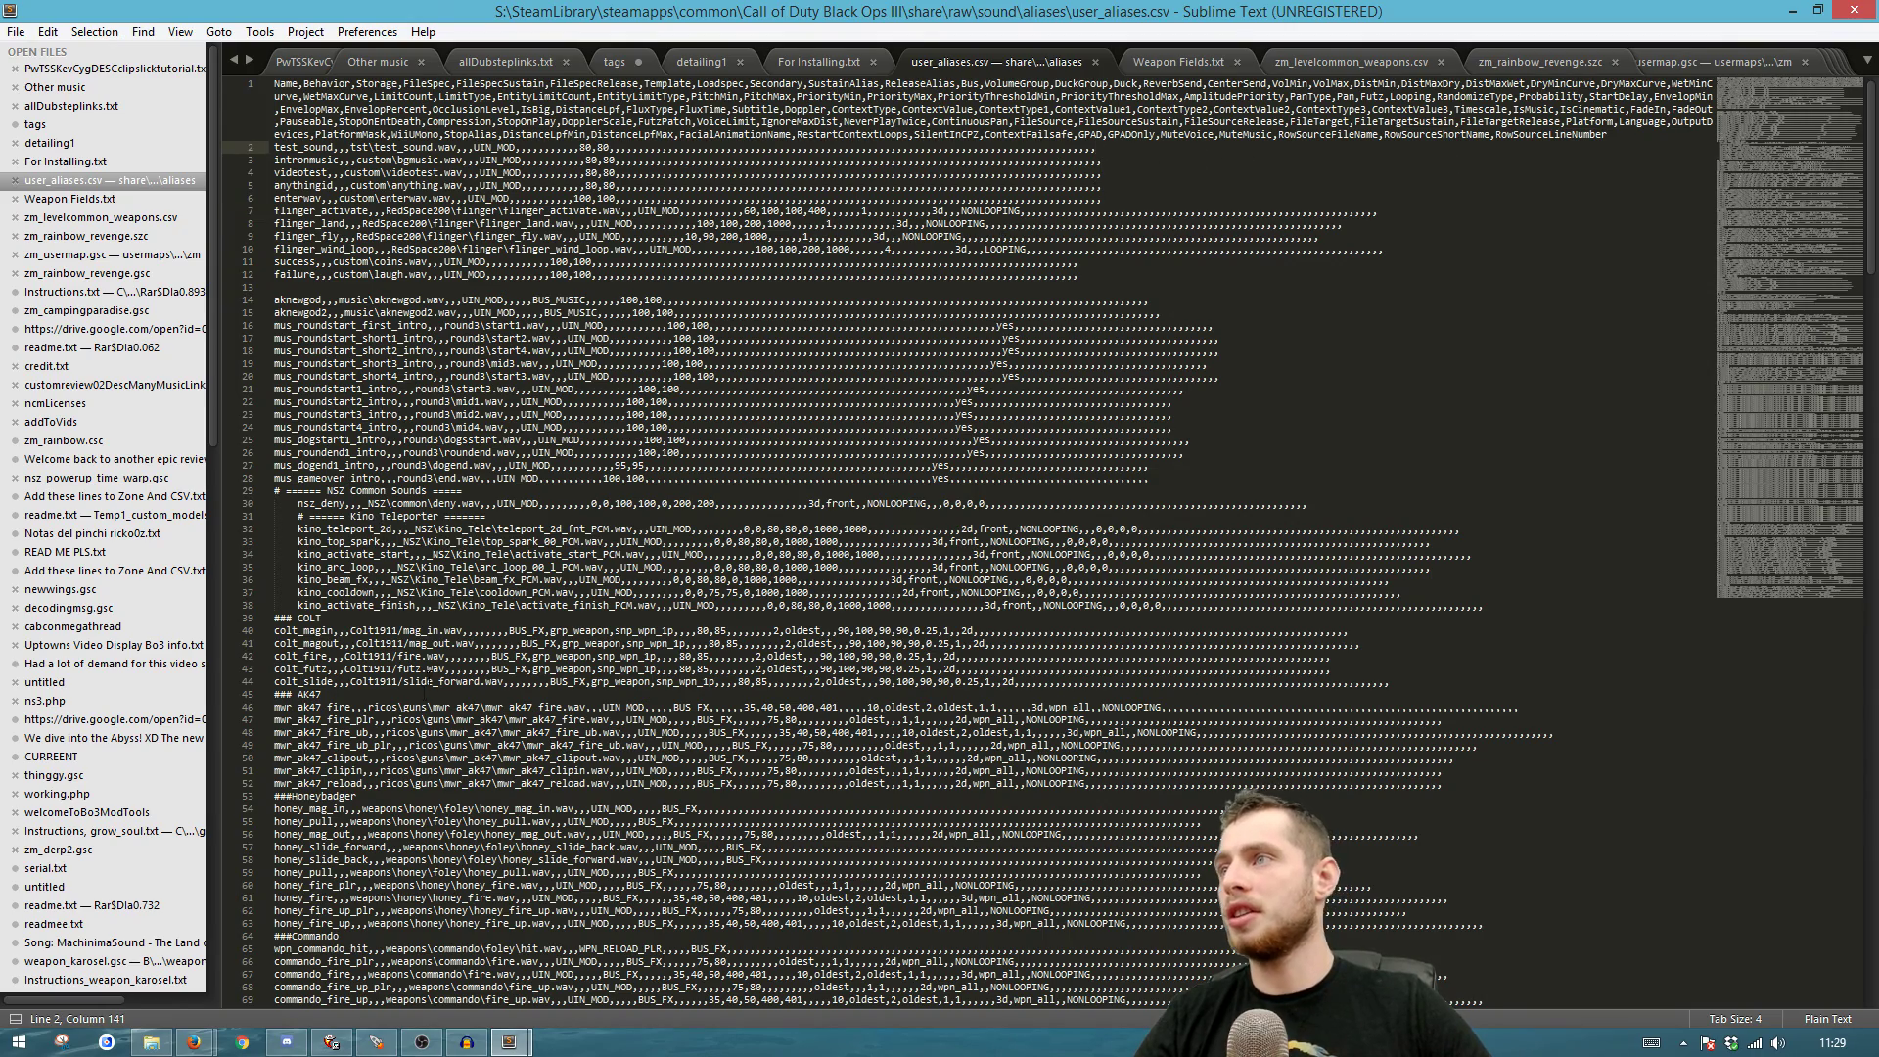
scroll(979, 544, "down", 20)
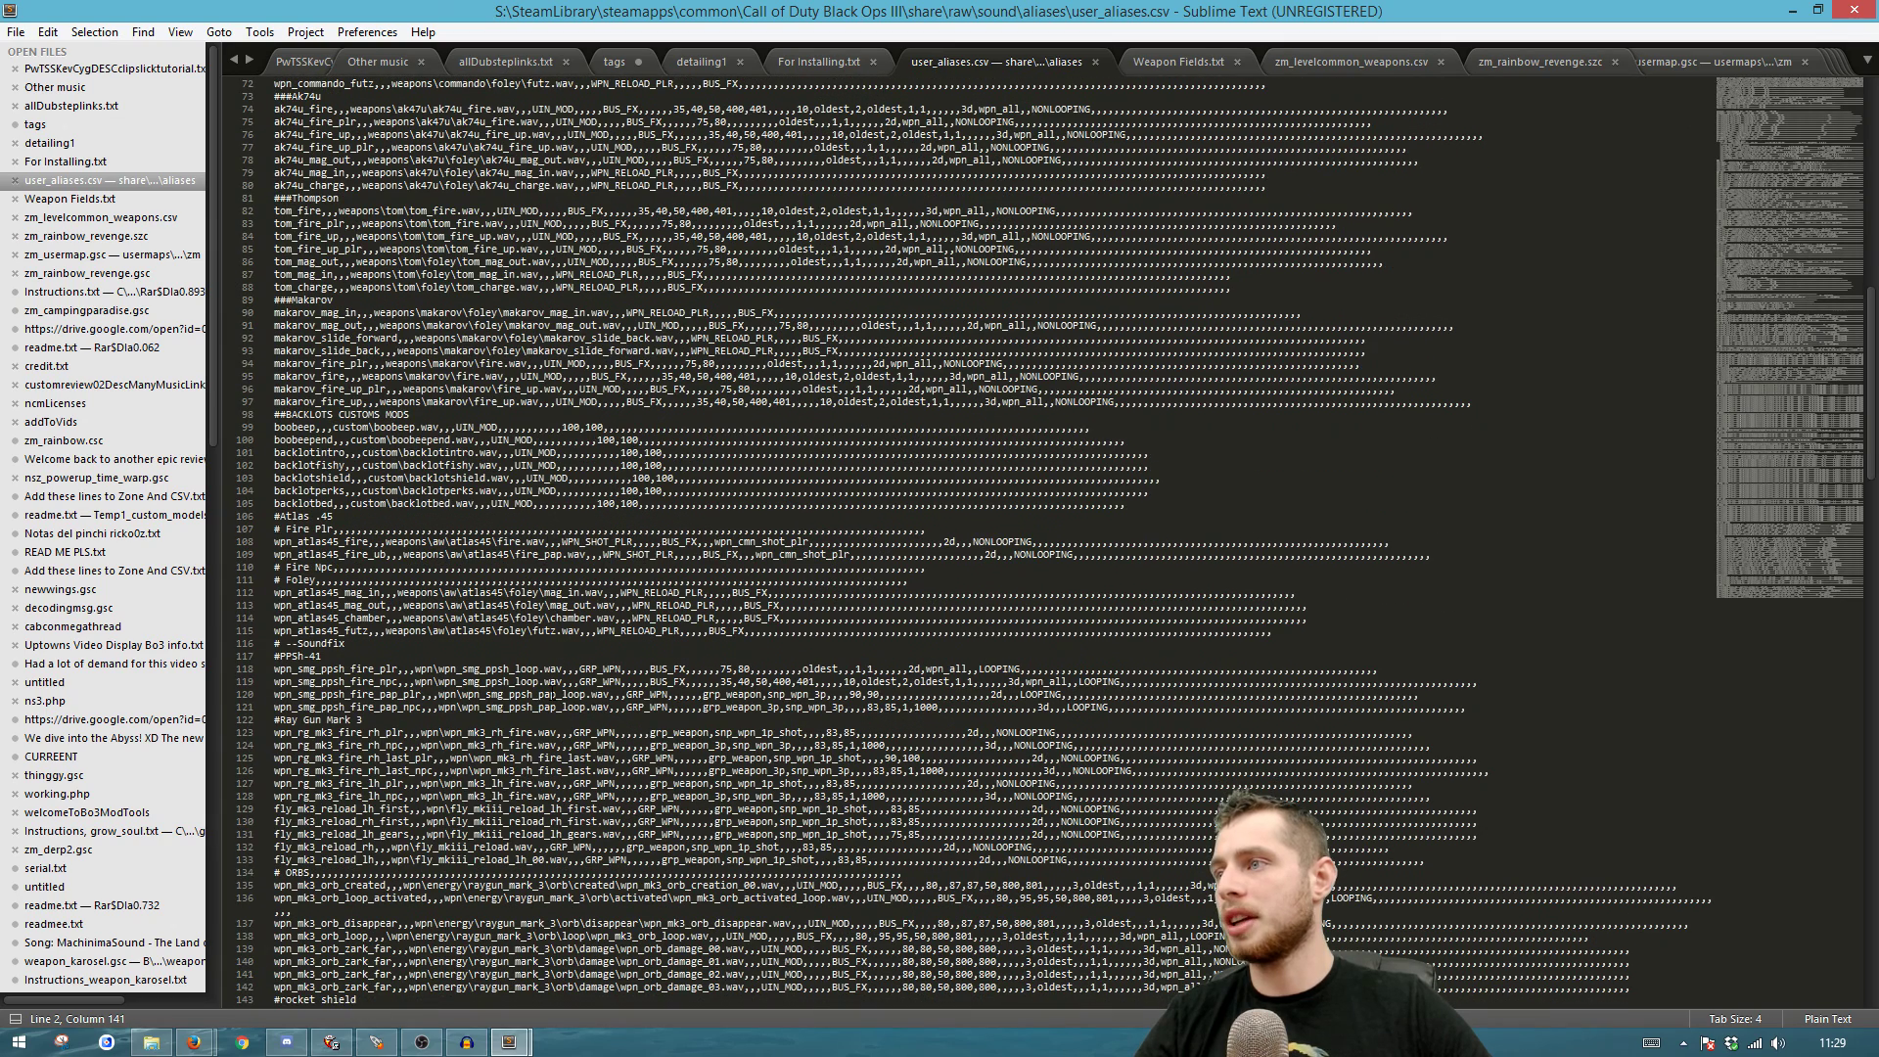
left_click_drag(303, 911, 266, 902)
key("Right")
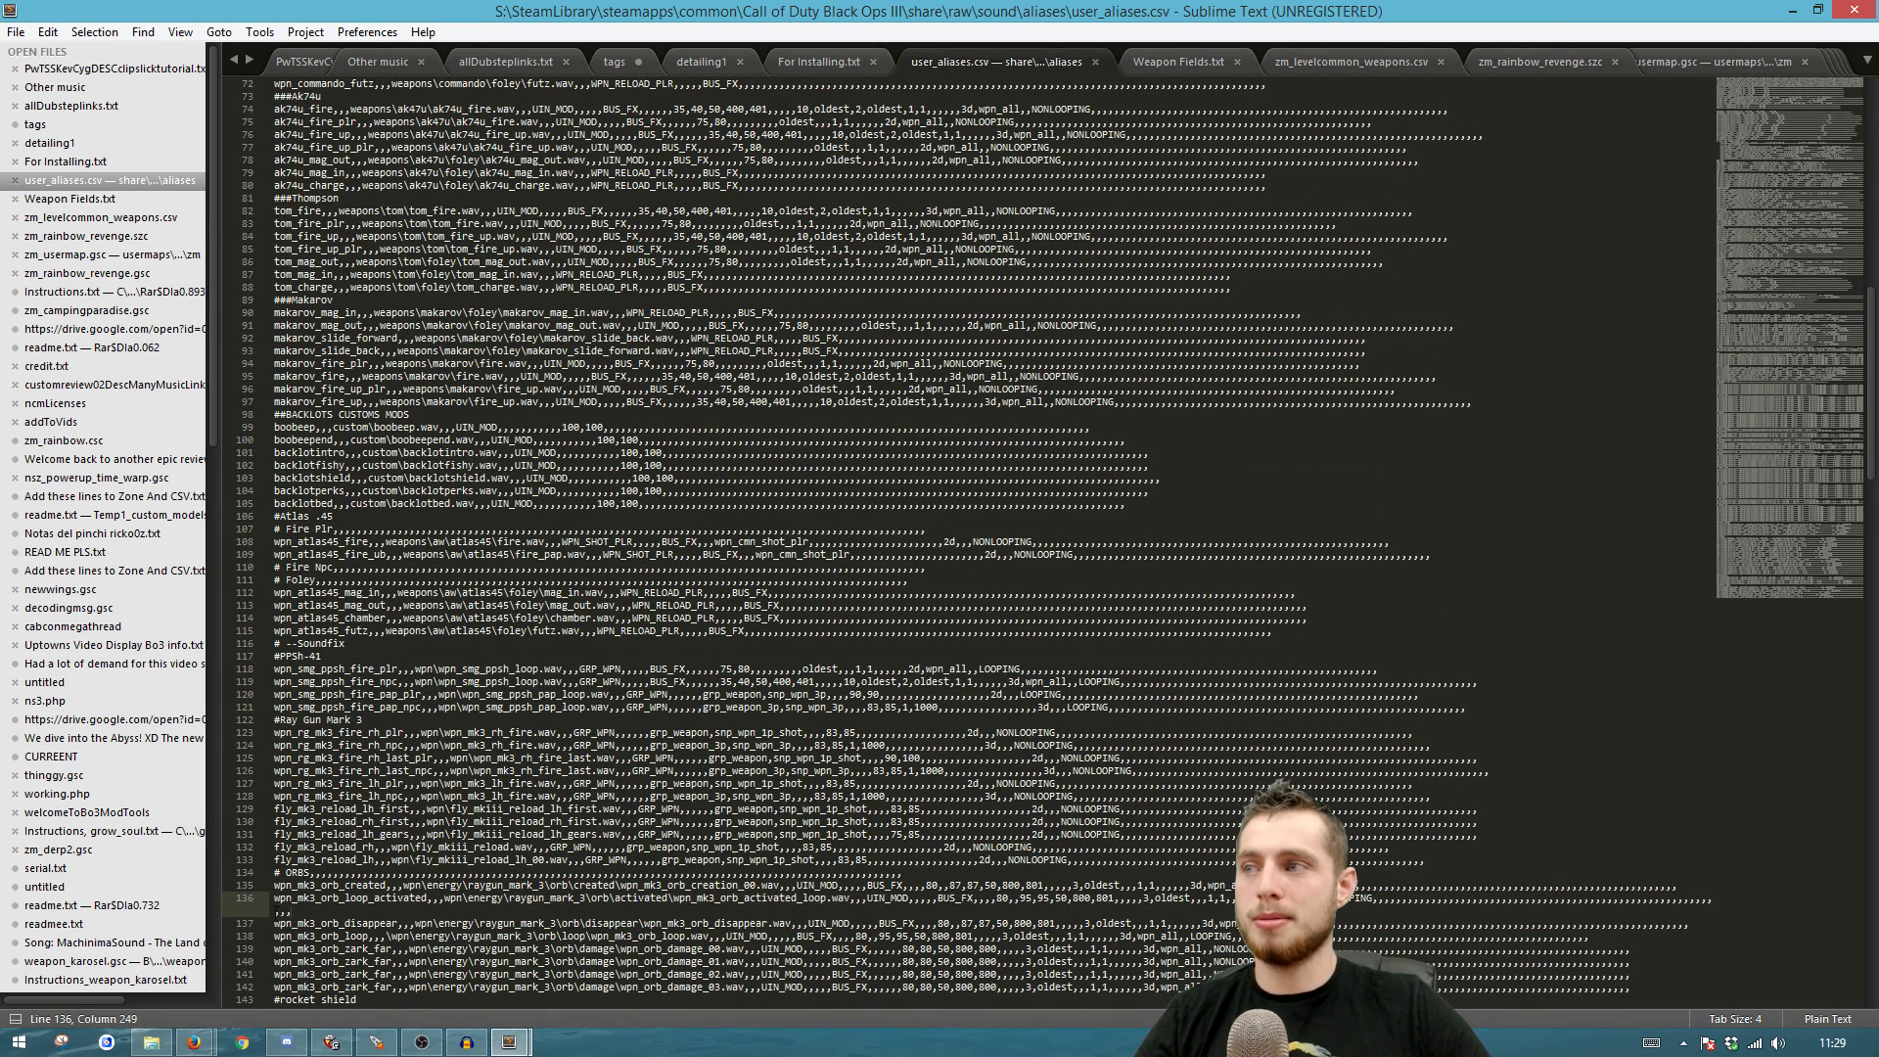
left_click(1708, 898)
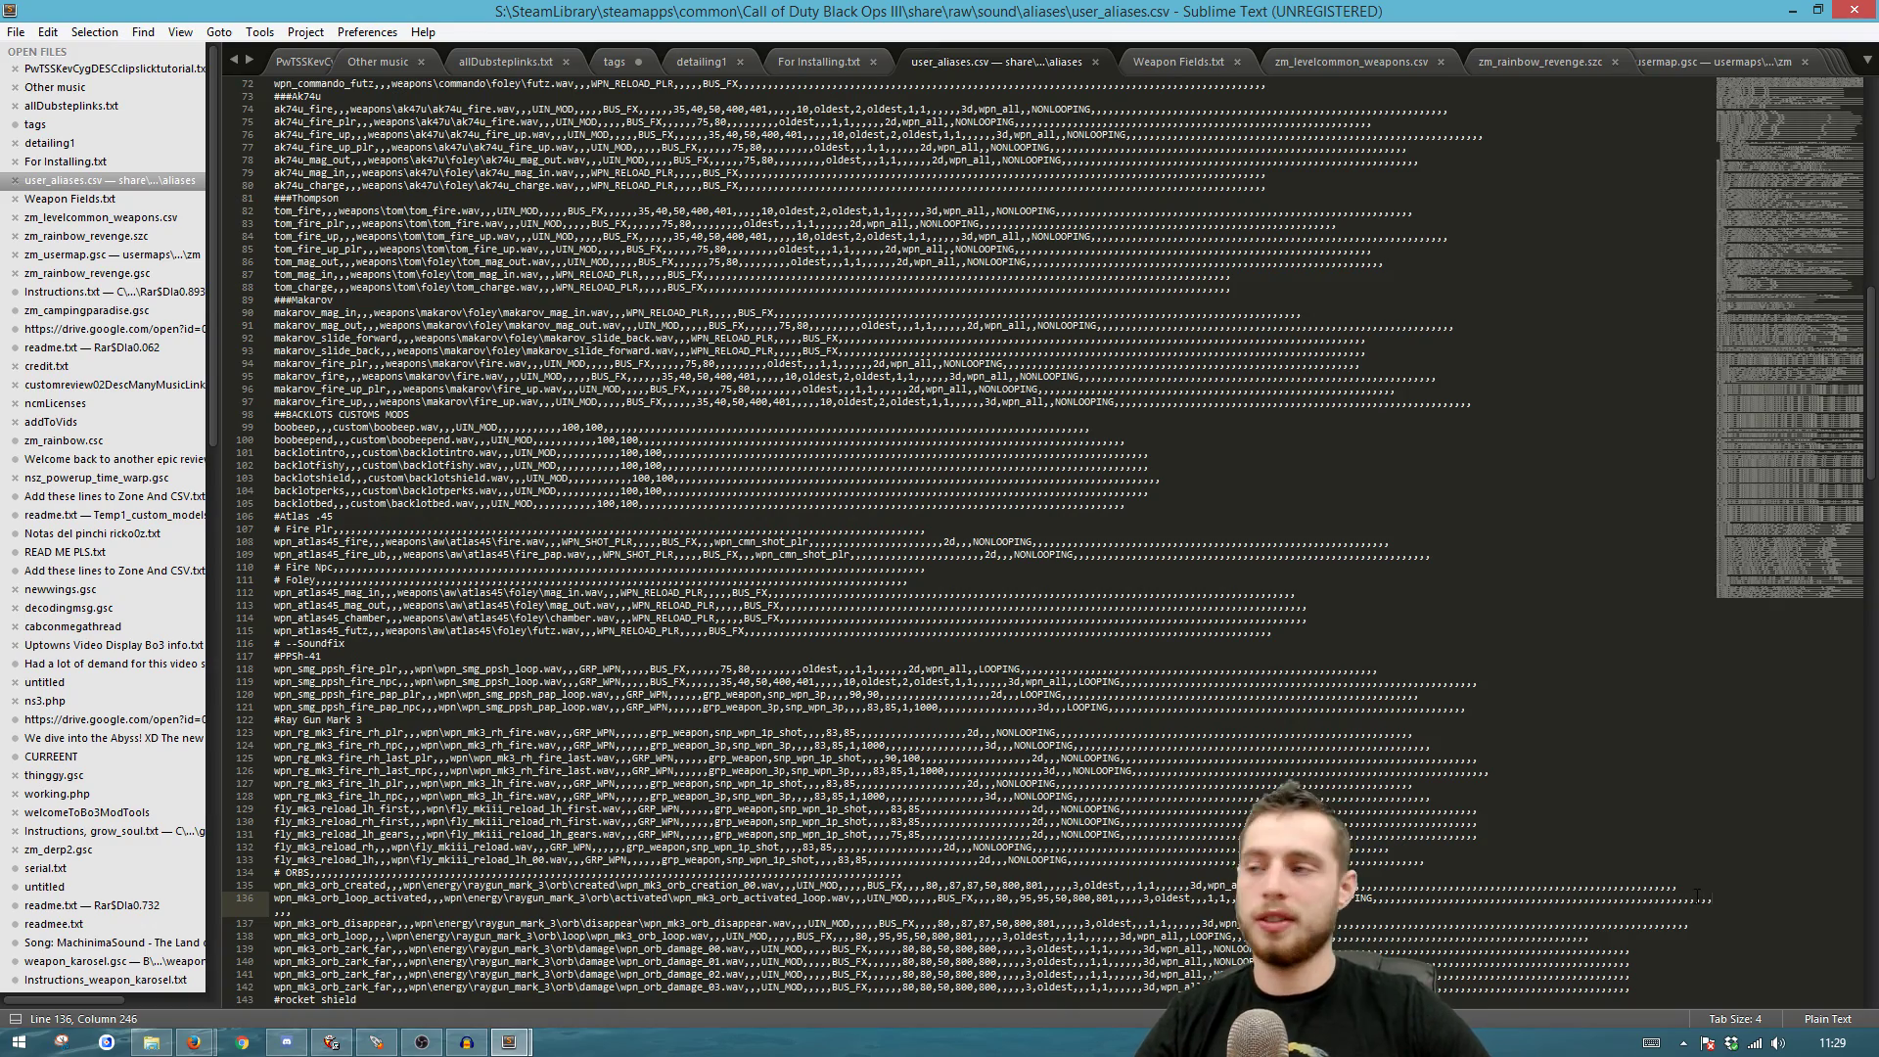
left_click(310, 922)
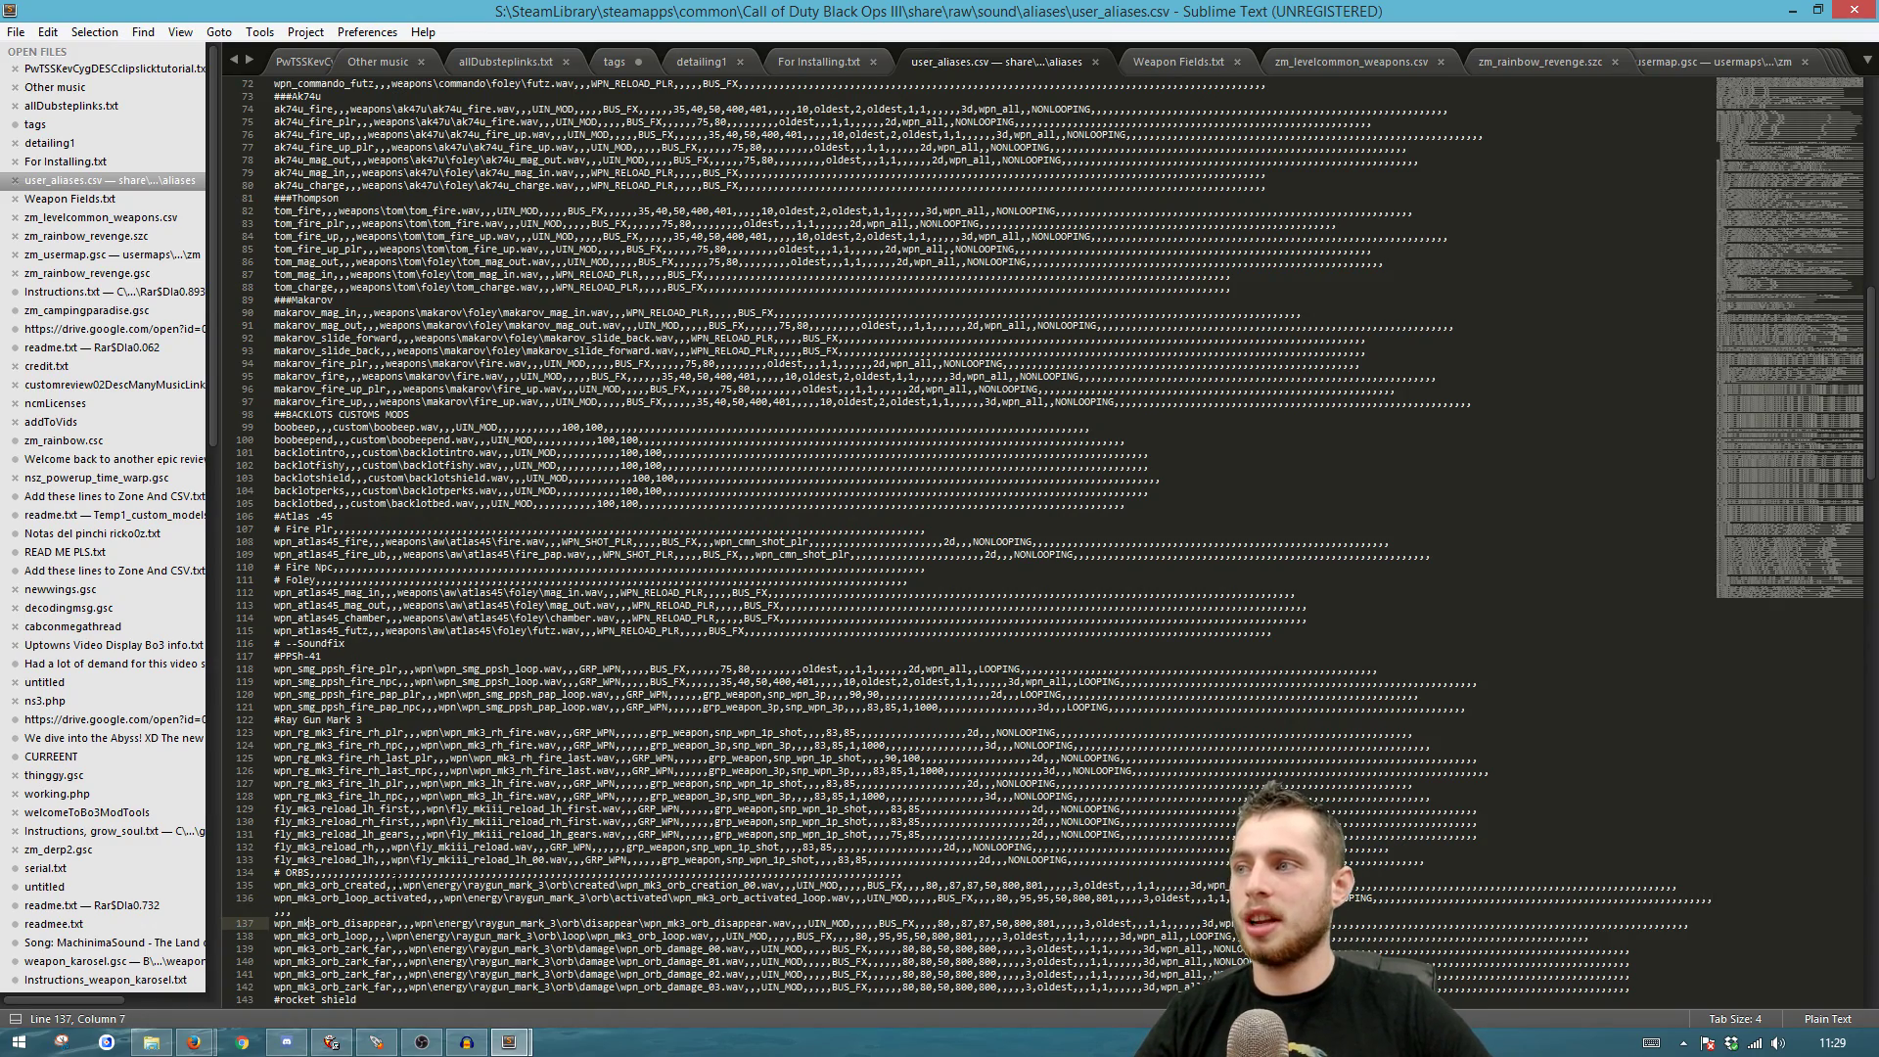
scroll(309, 922, "up", 20)
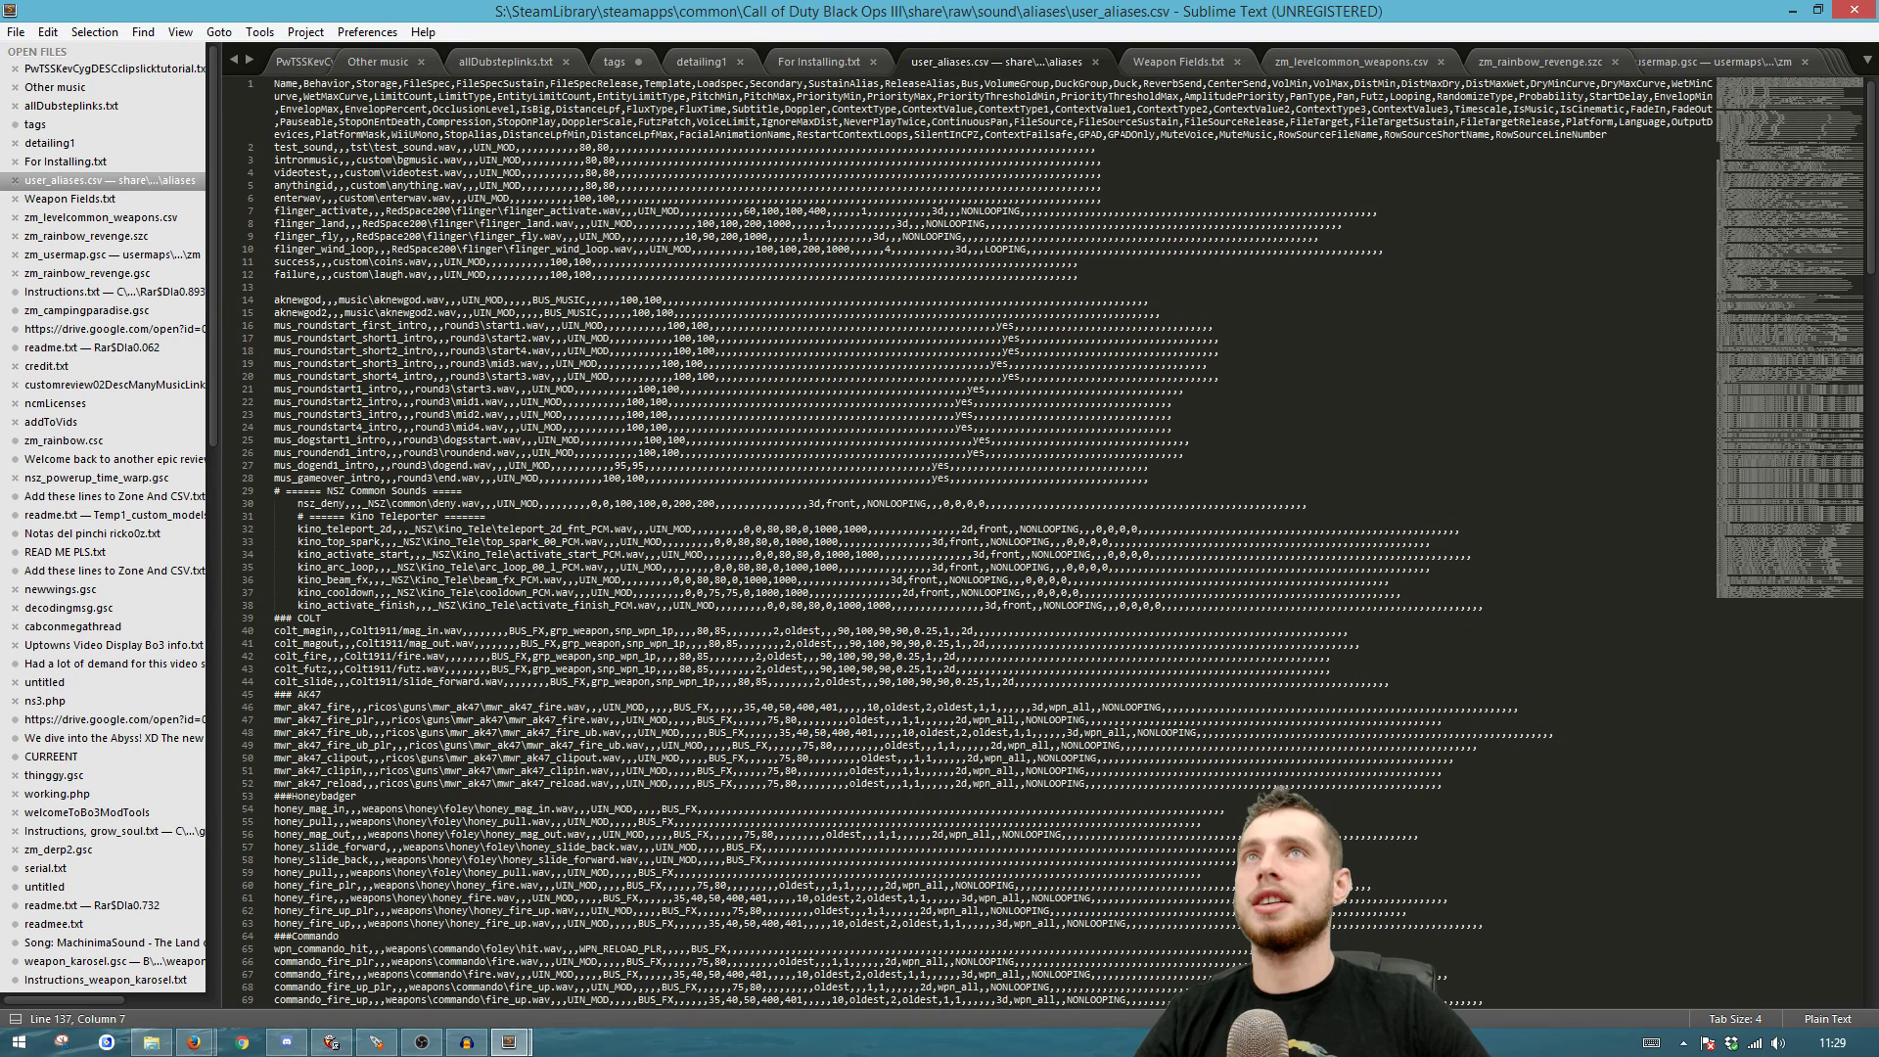
left_click_drag(280, 147, 370, 134)
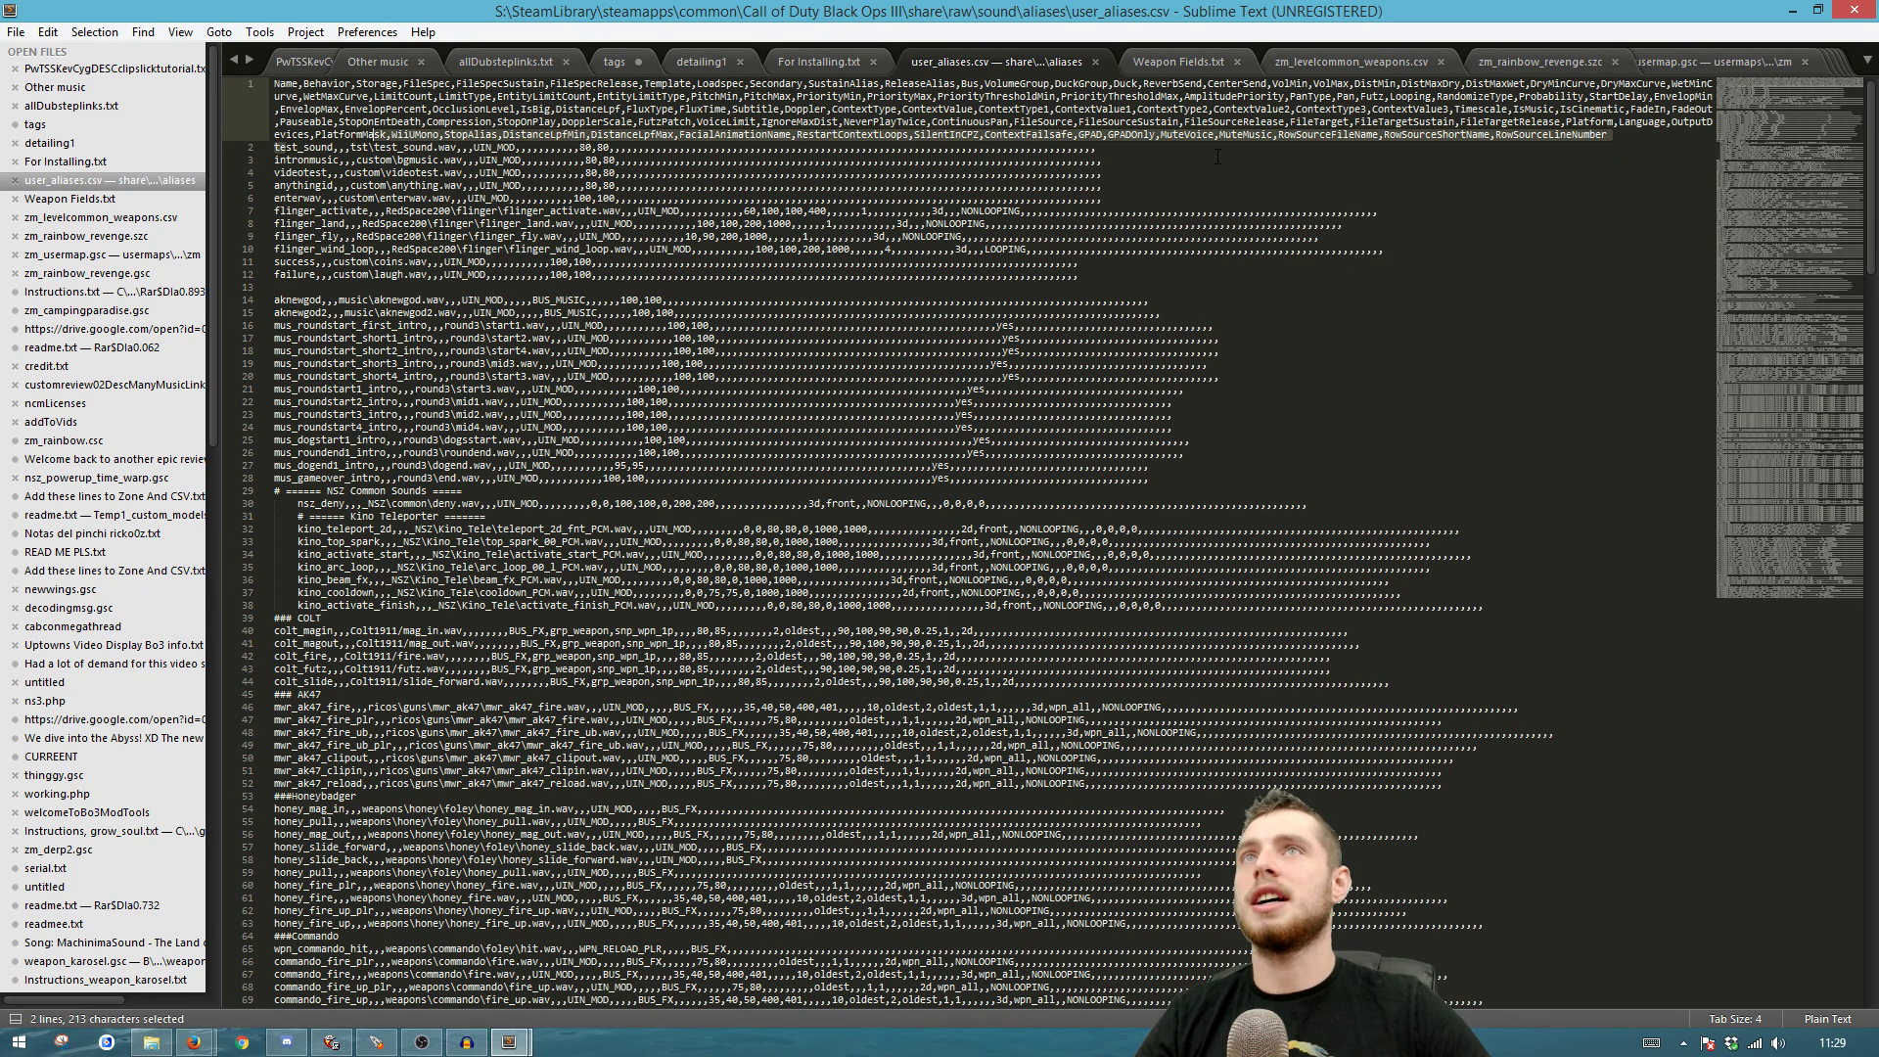
Step: Add blank lines below the test_sound entry, paste the round music aliases mus_roundstart_first_intro through mus_gameover_intro there, and review the pasted block
left_click(1111, 149)
key("Return")
key("Return")
key("Return")
key("Return")
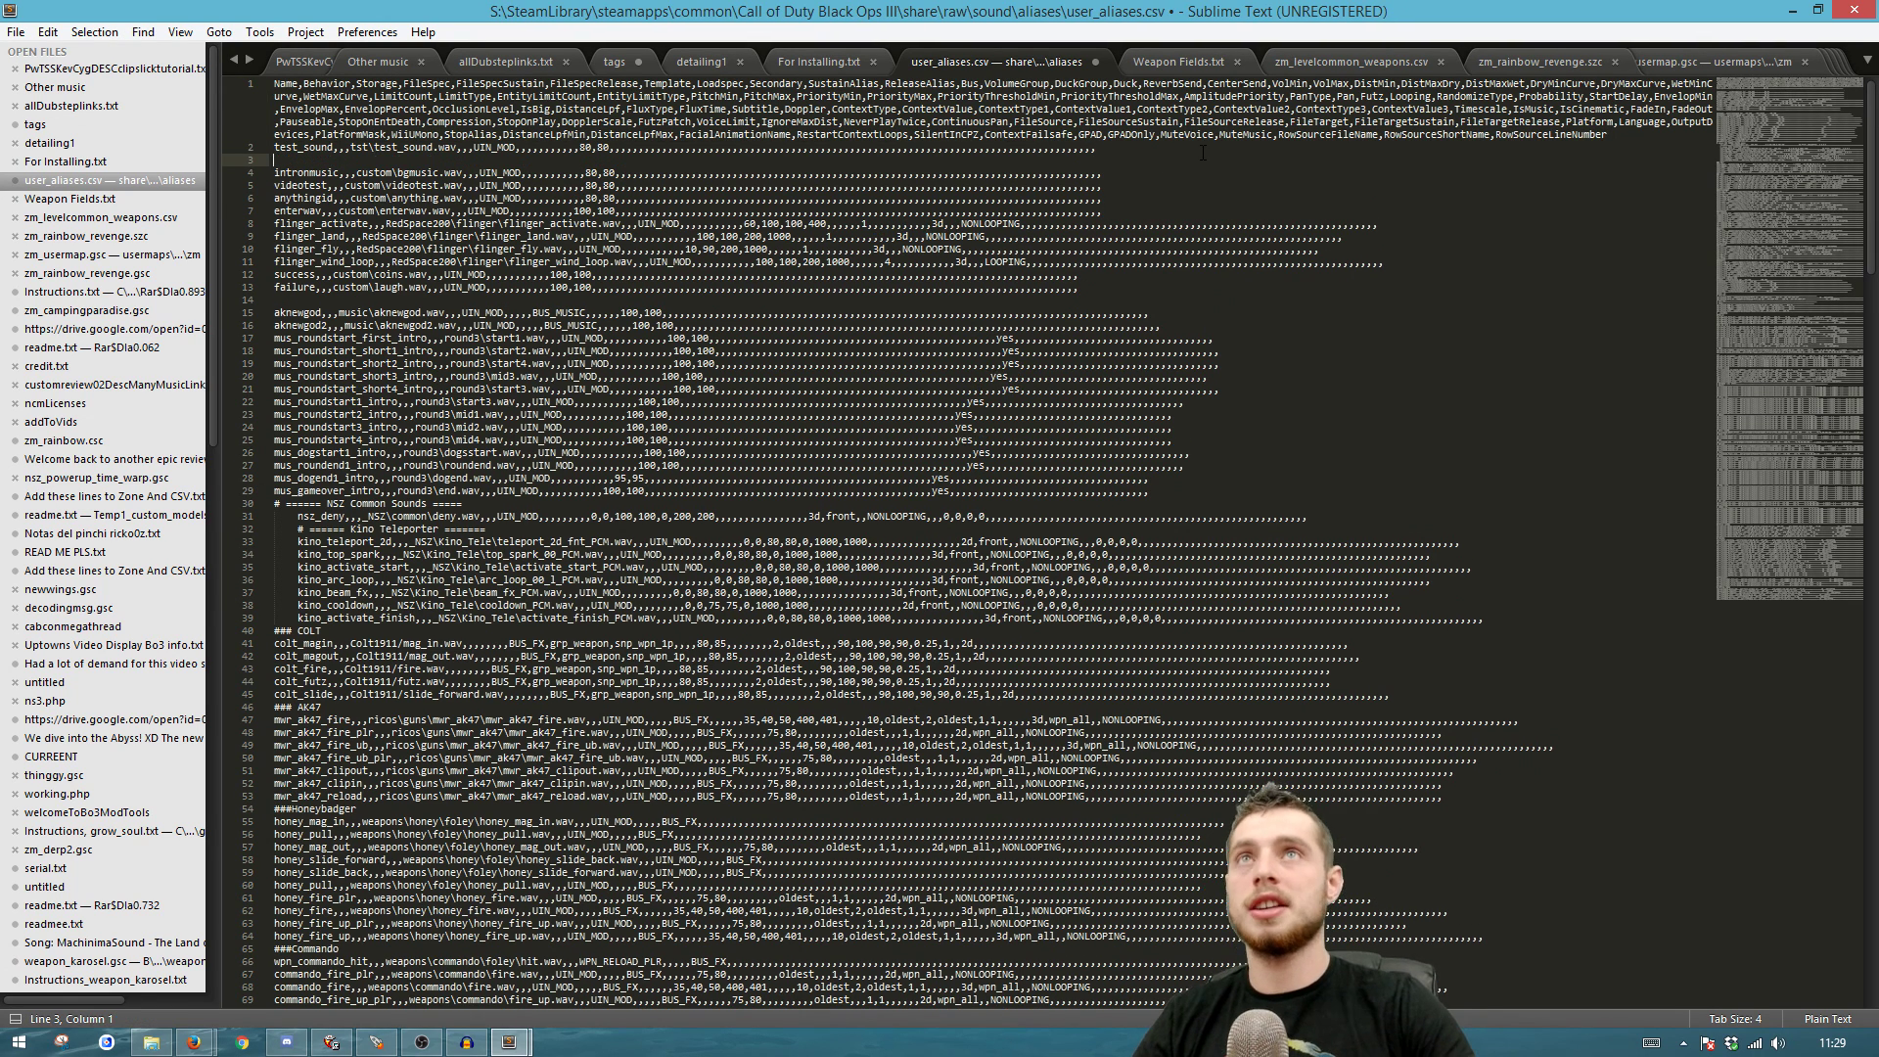
left_click_drag(284, 173, 311, 203)
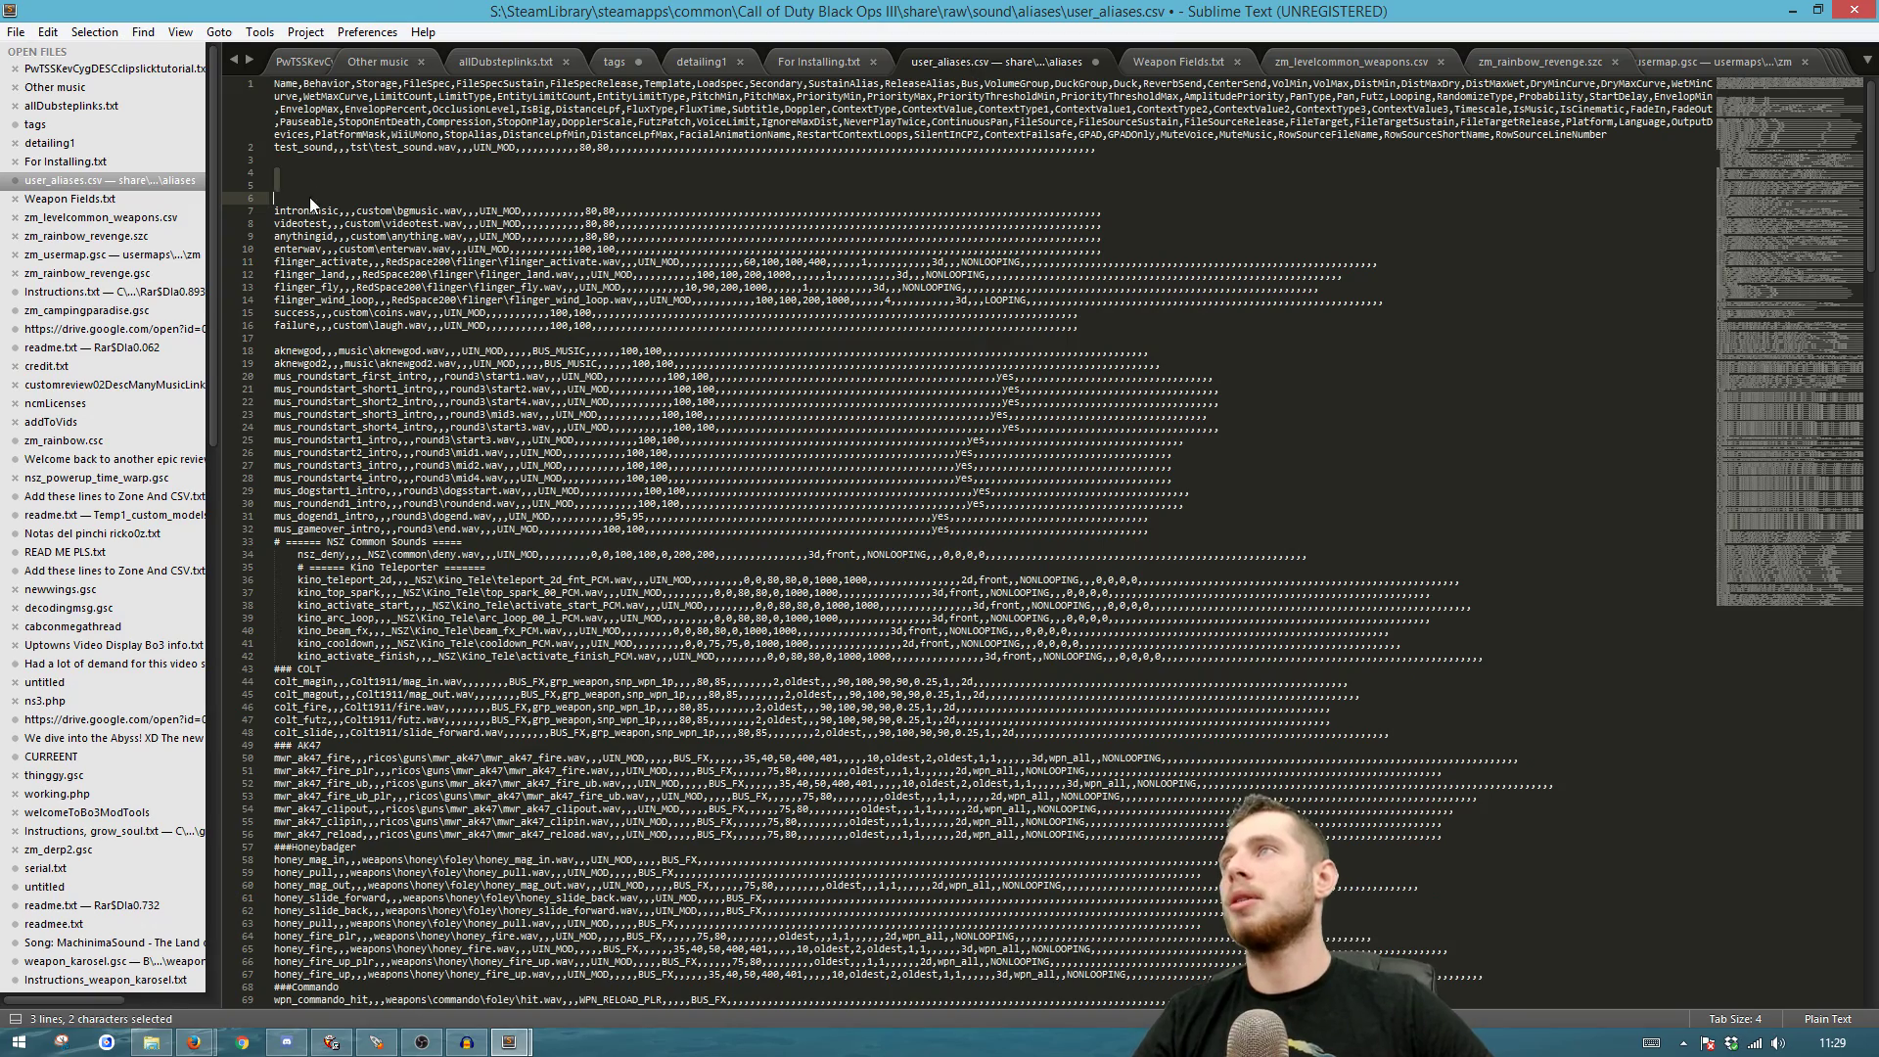
key("ctrl+v")
left_click_drag(1170, 323, 180, 162)
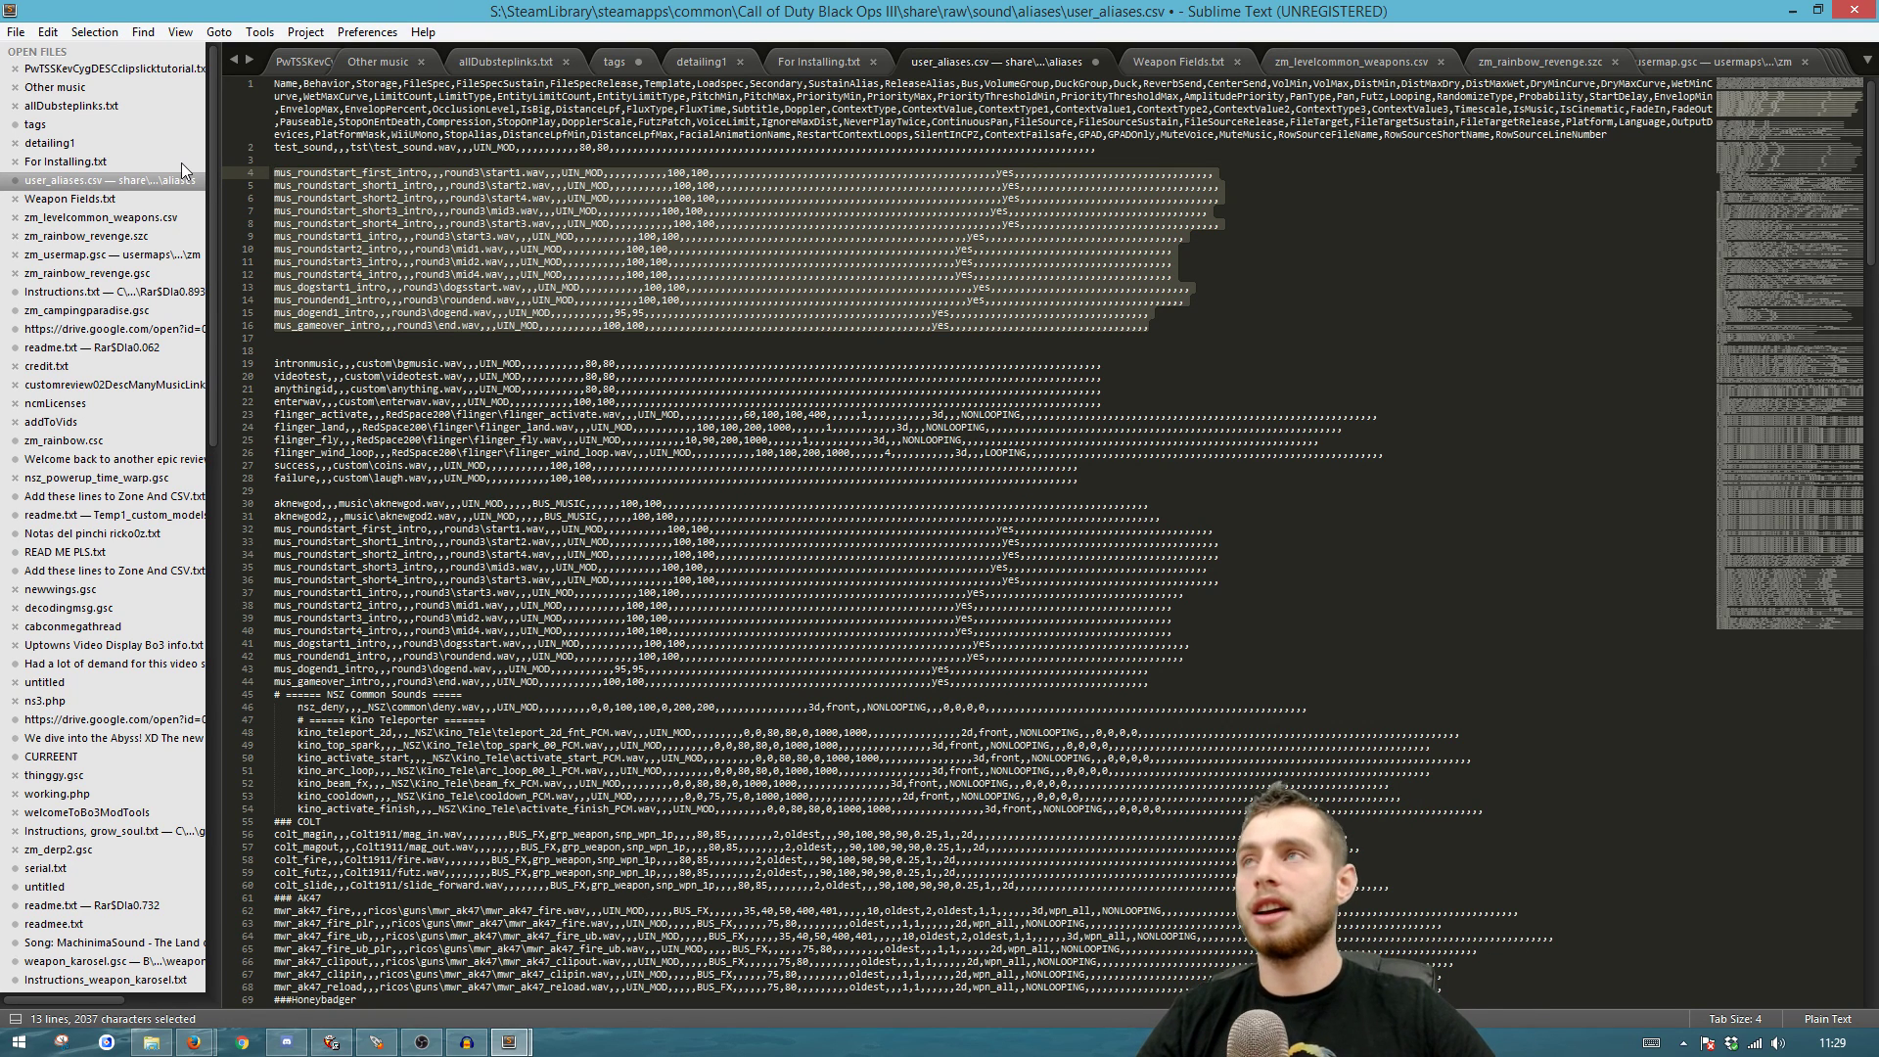
left_click(674, 248)
left_click_drag(509, 237, 192, 180)
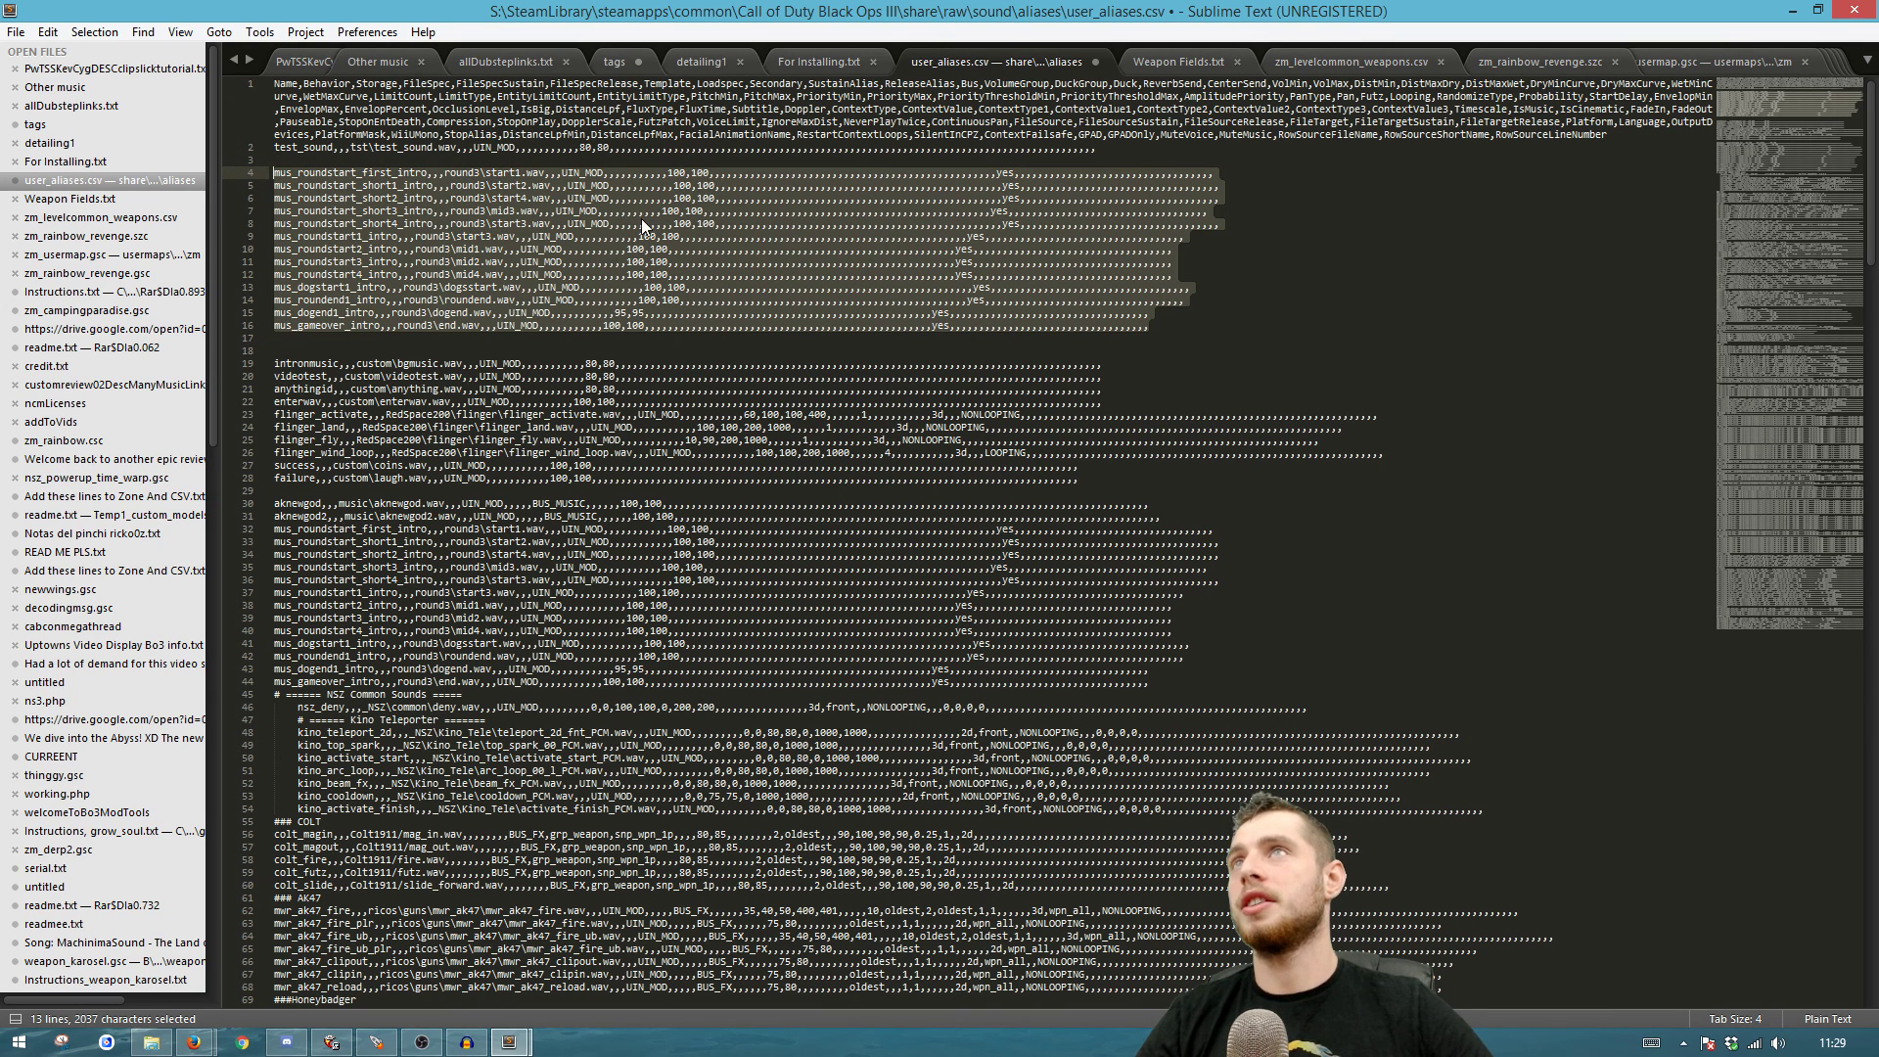
left_click(473, 389)
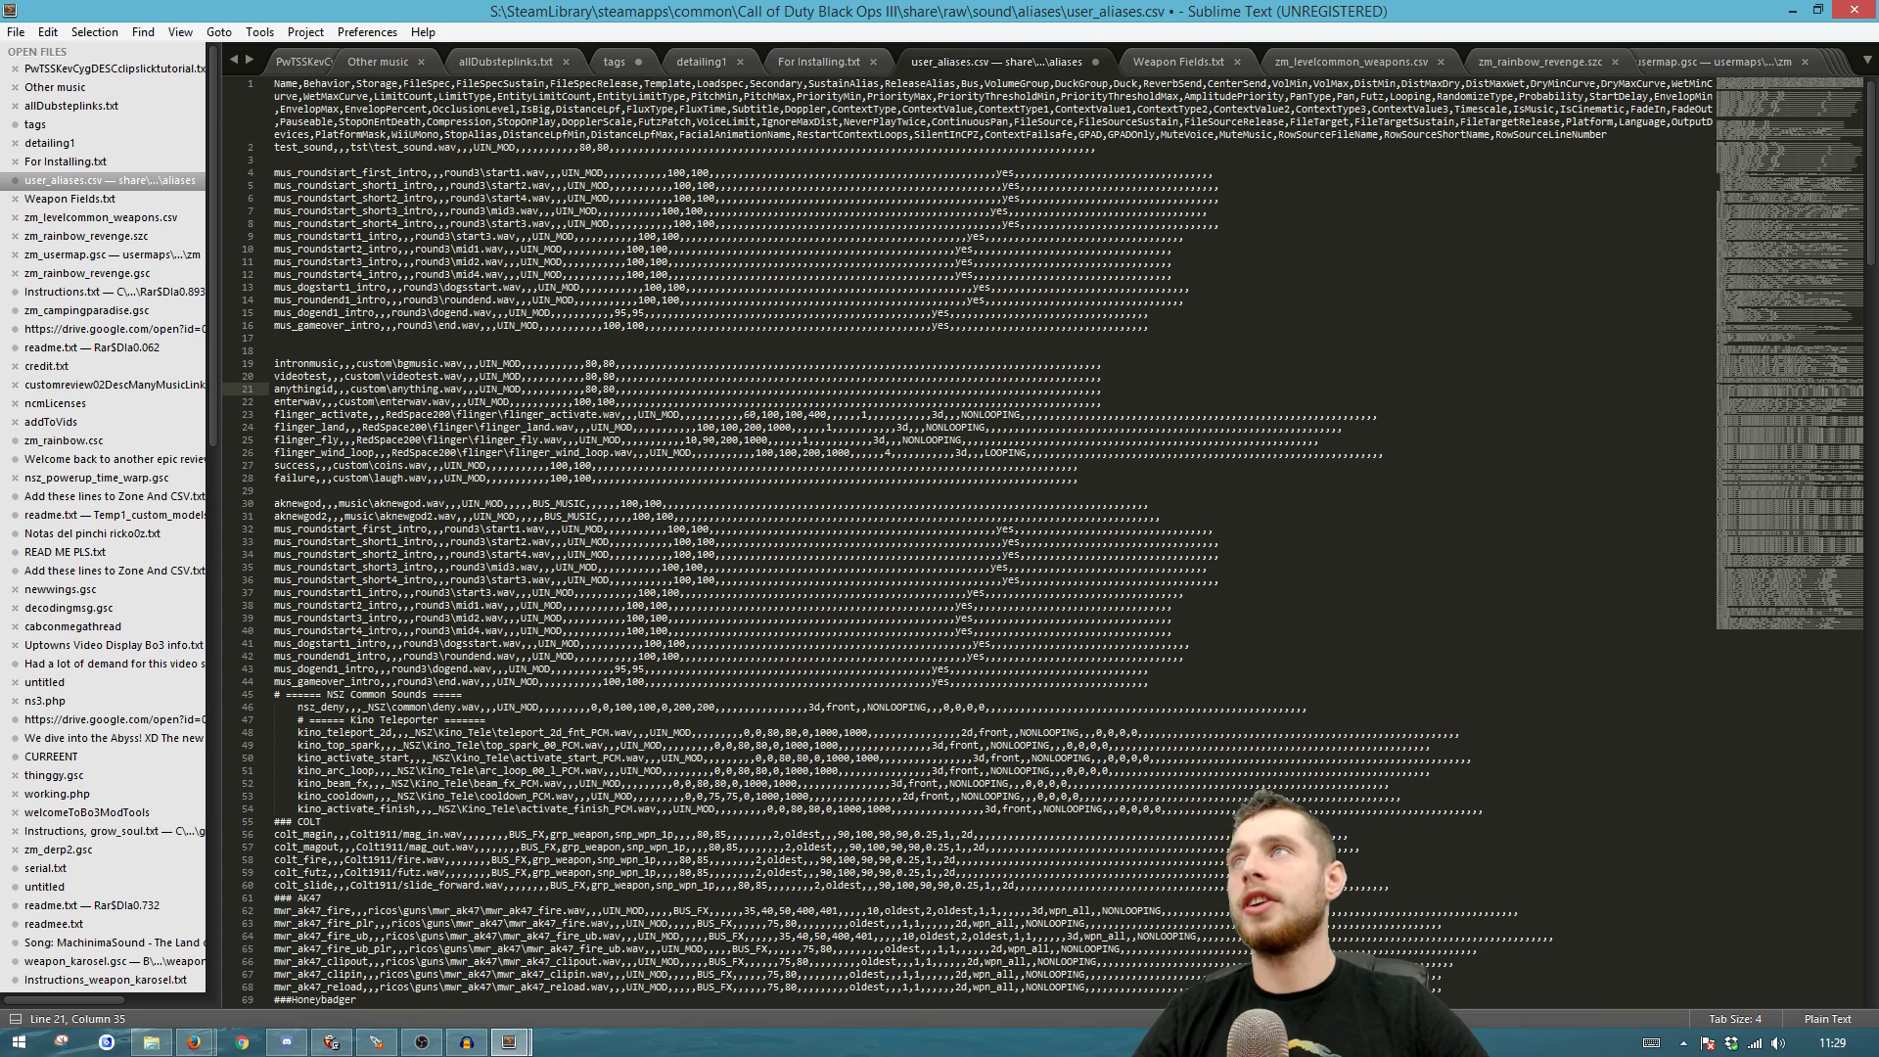
Step: Set the sound folder to round4 in the pasted mus_roundstart_first_intro and mus_roundstart_short1 to short4 intro alias lines
left_click(481, 172)
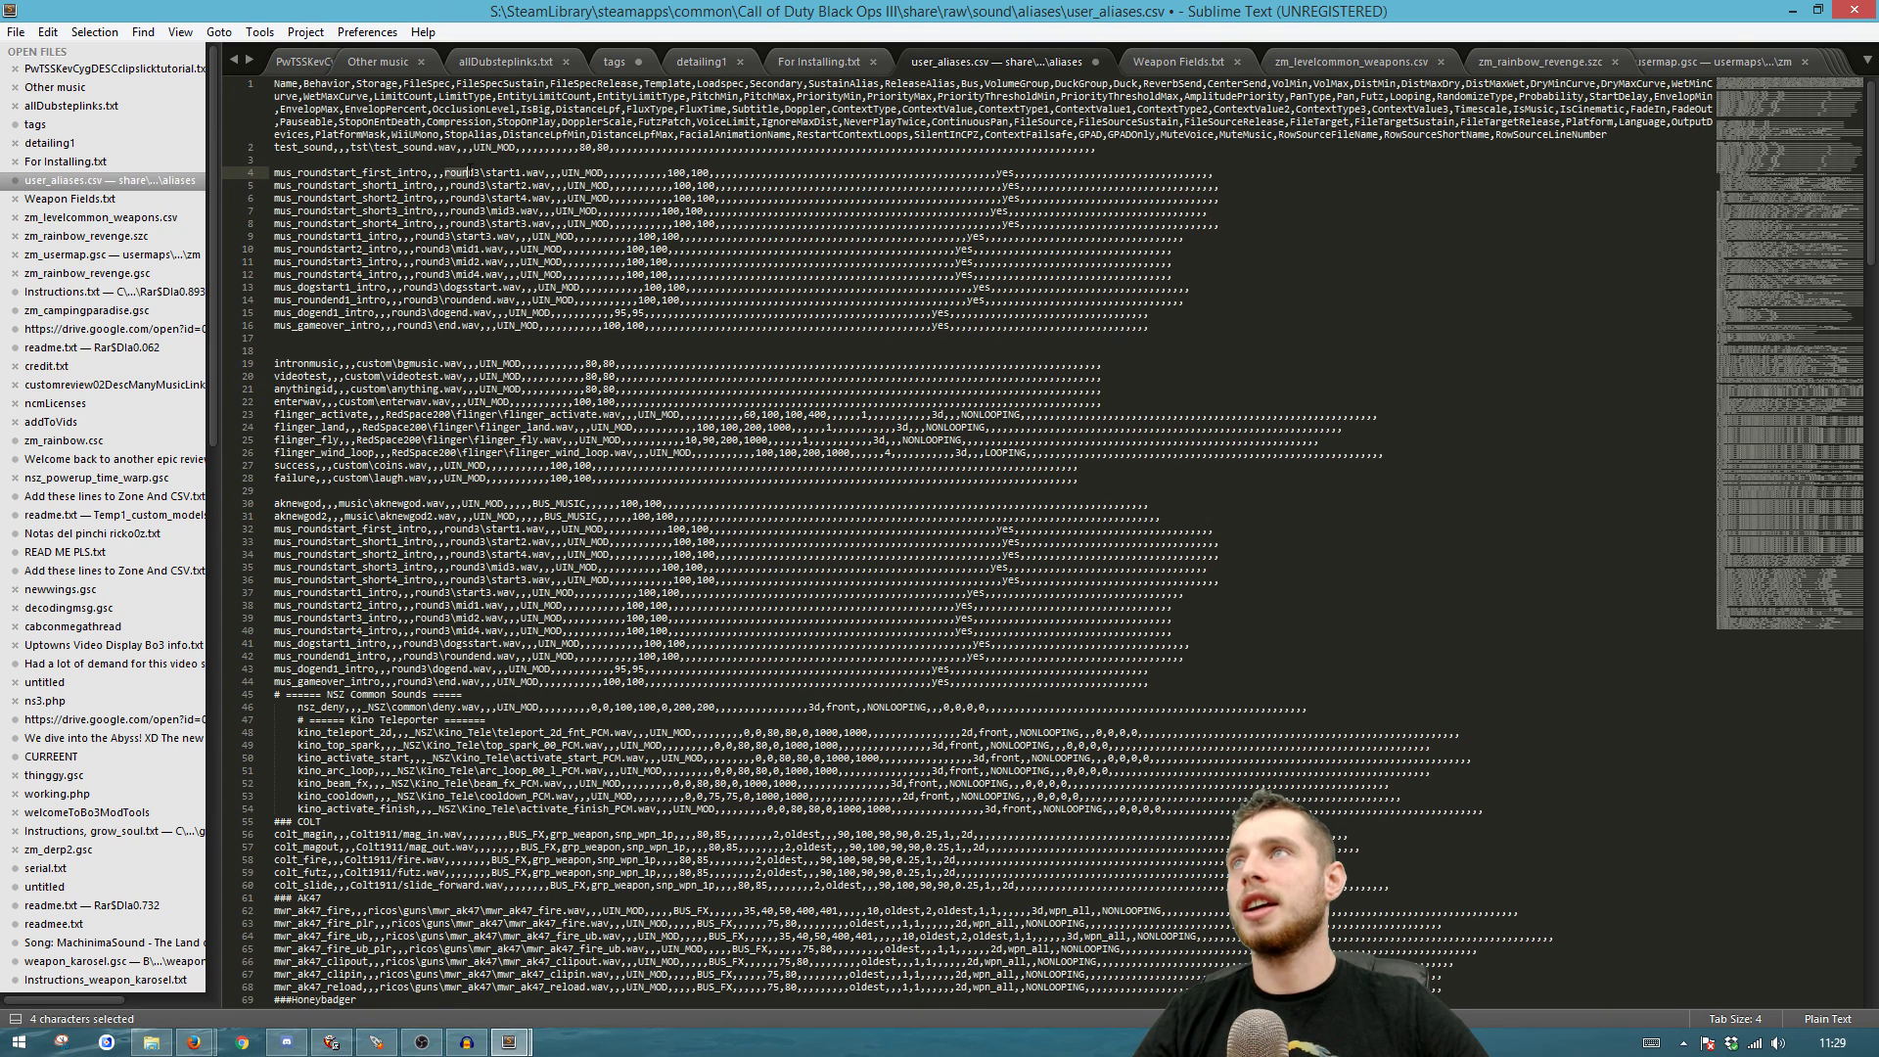
left_click(469, 185)
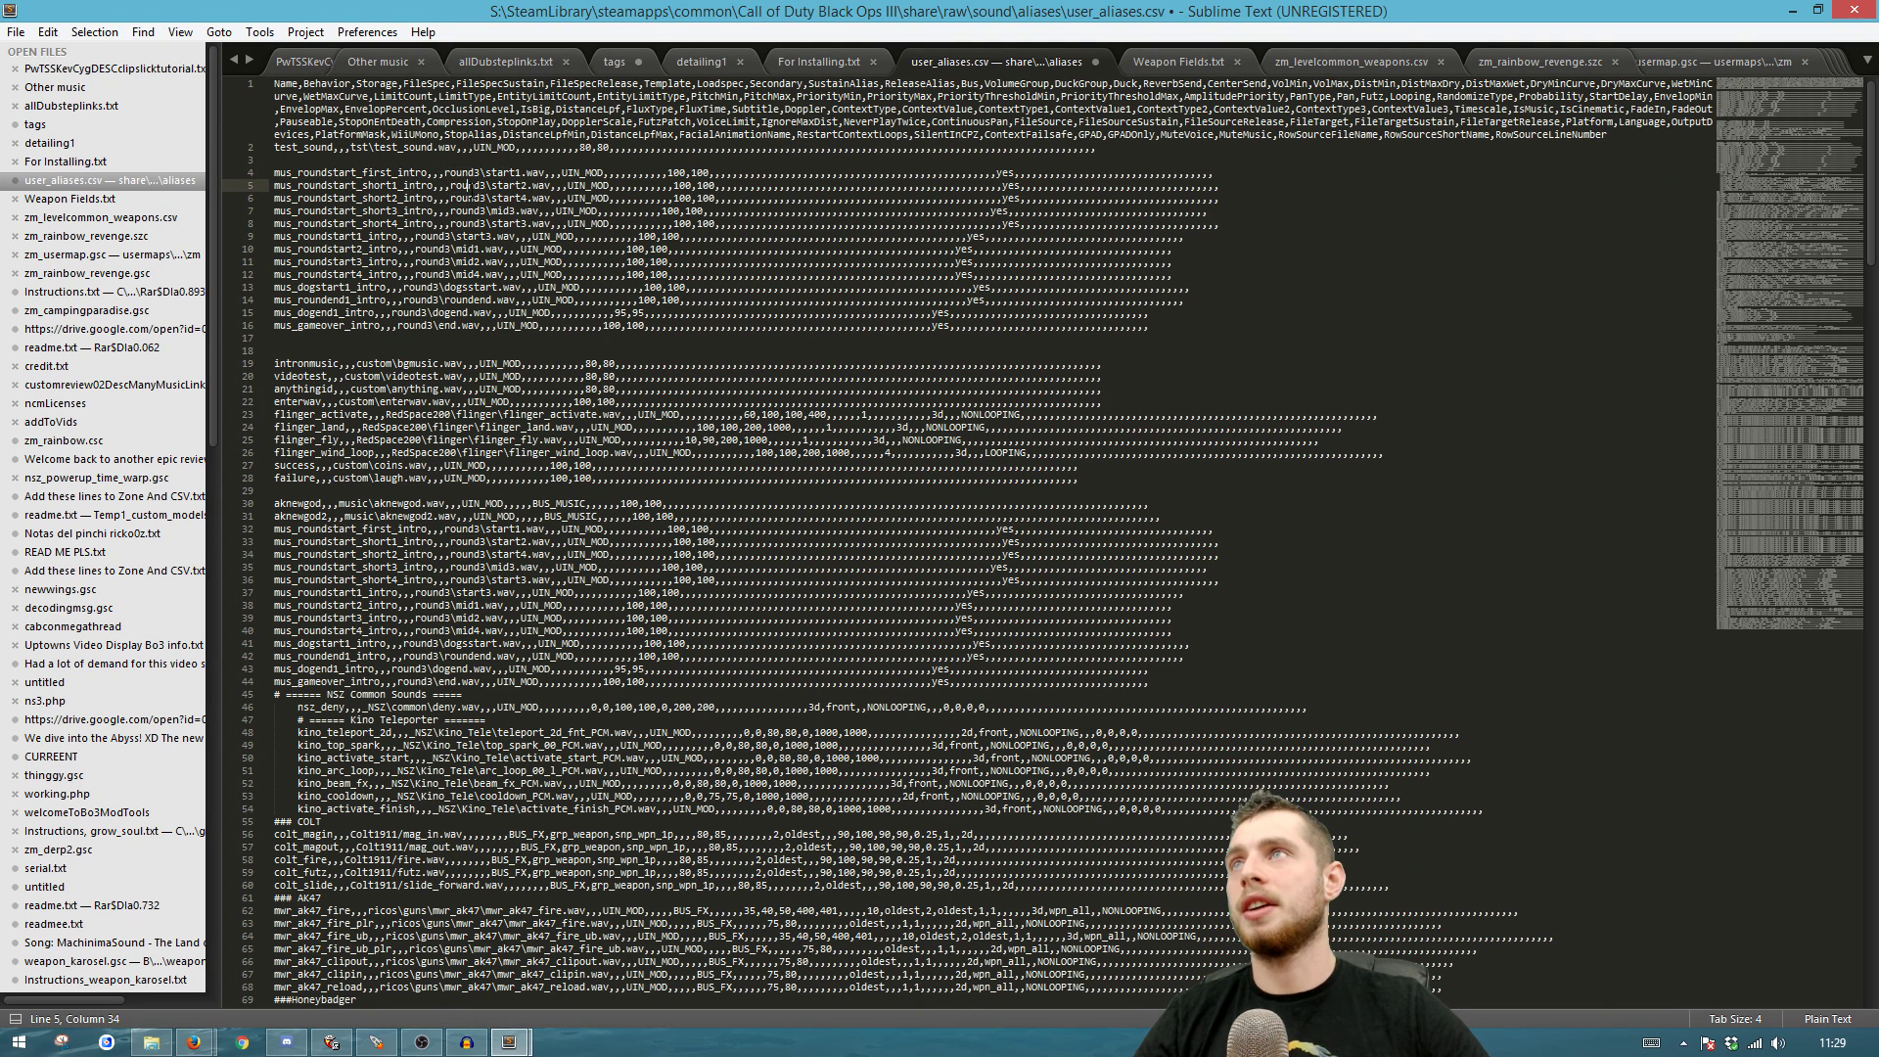
left_click_drag(470, 172, 479, 185)
type("4")
type("4")
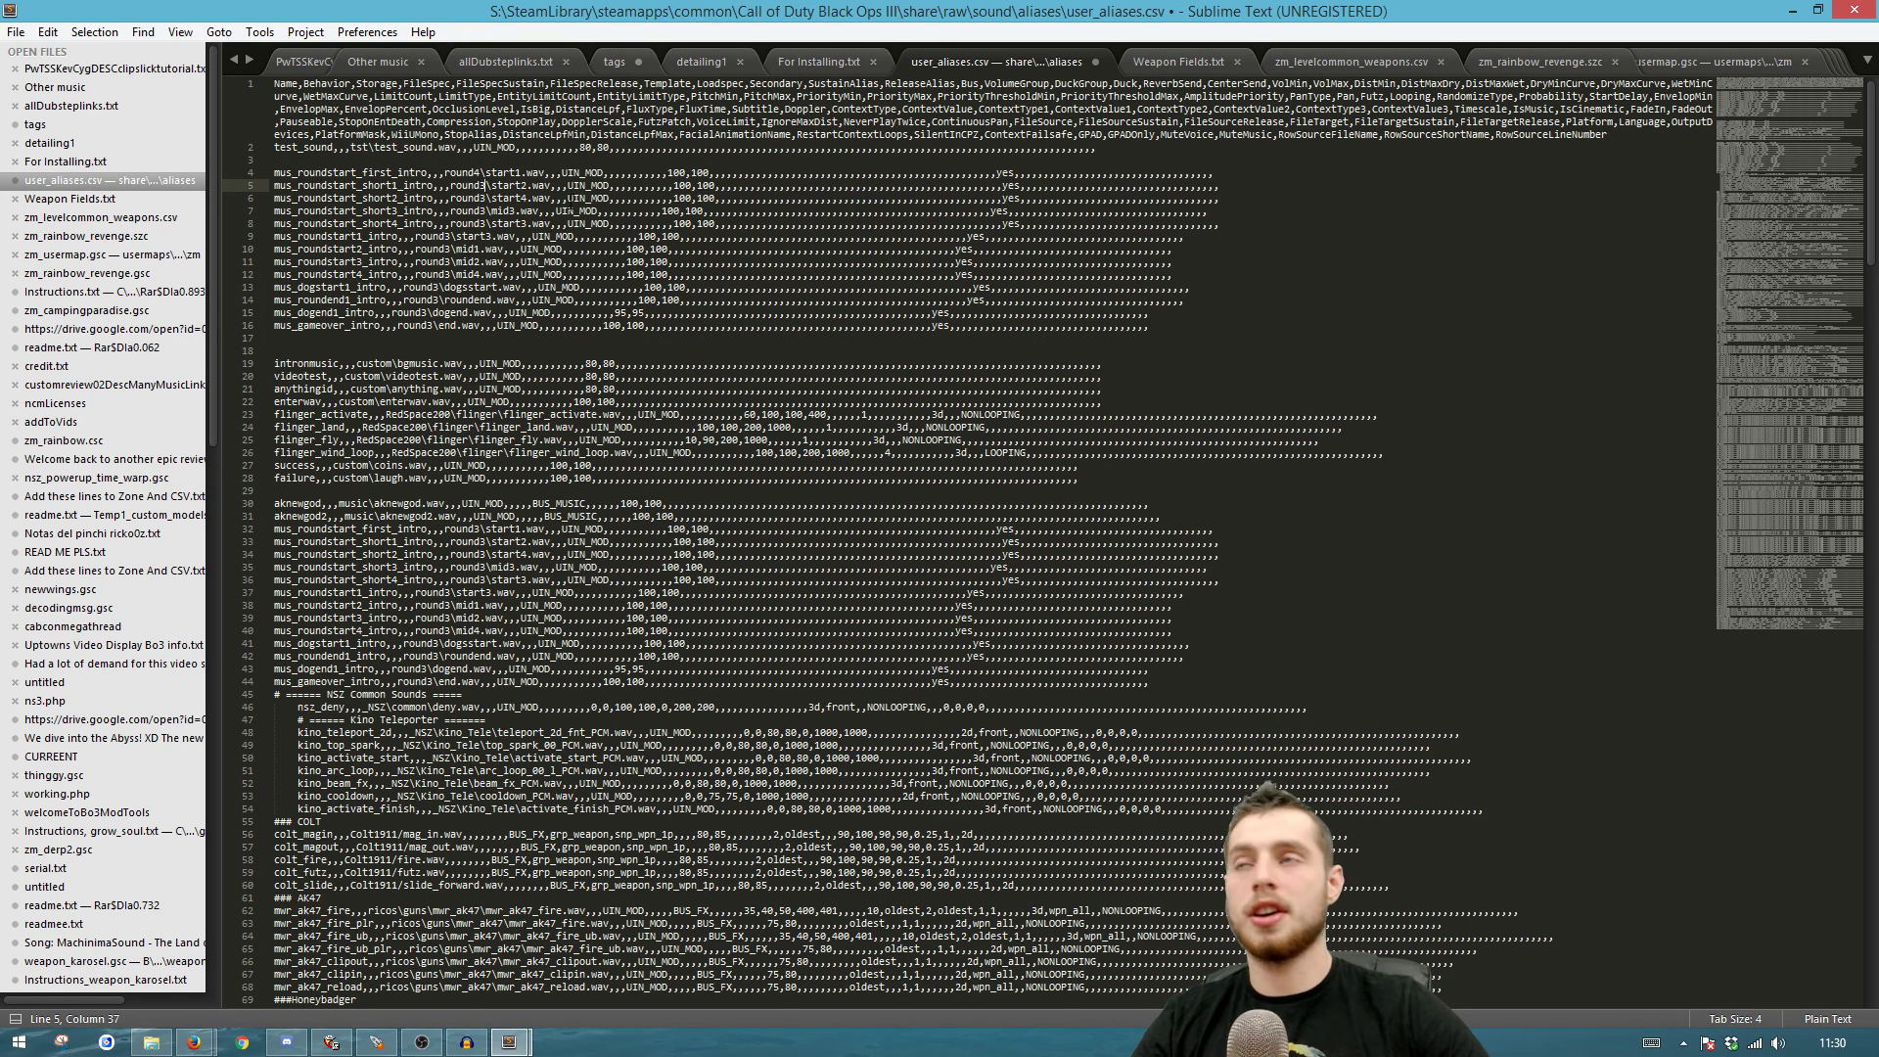
left_click(486, 198)
key("BackSpace")
type("4")
key("Down")
key("BackSpace")
type("4")
key("Down")
key("BackSpace")
type("4")
key("Down")
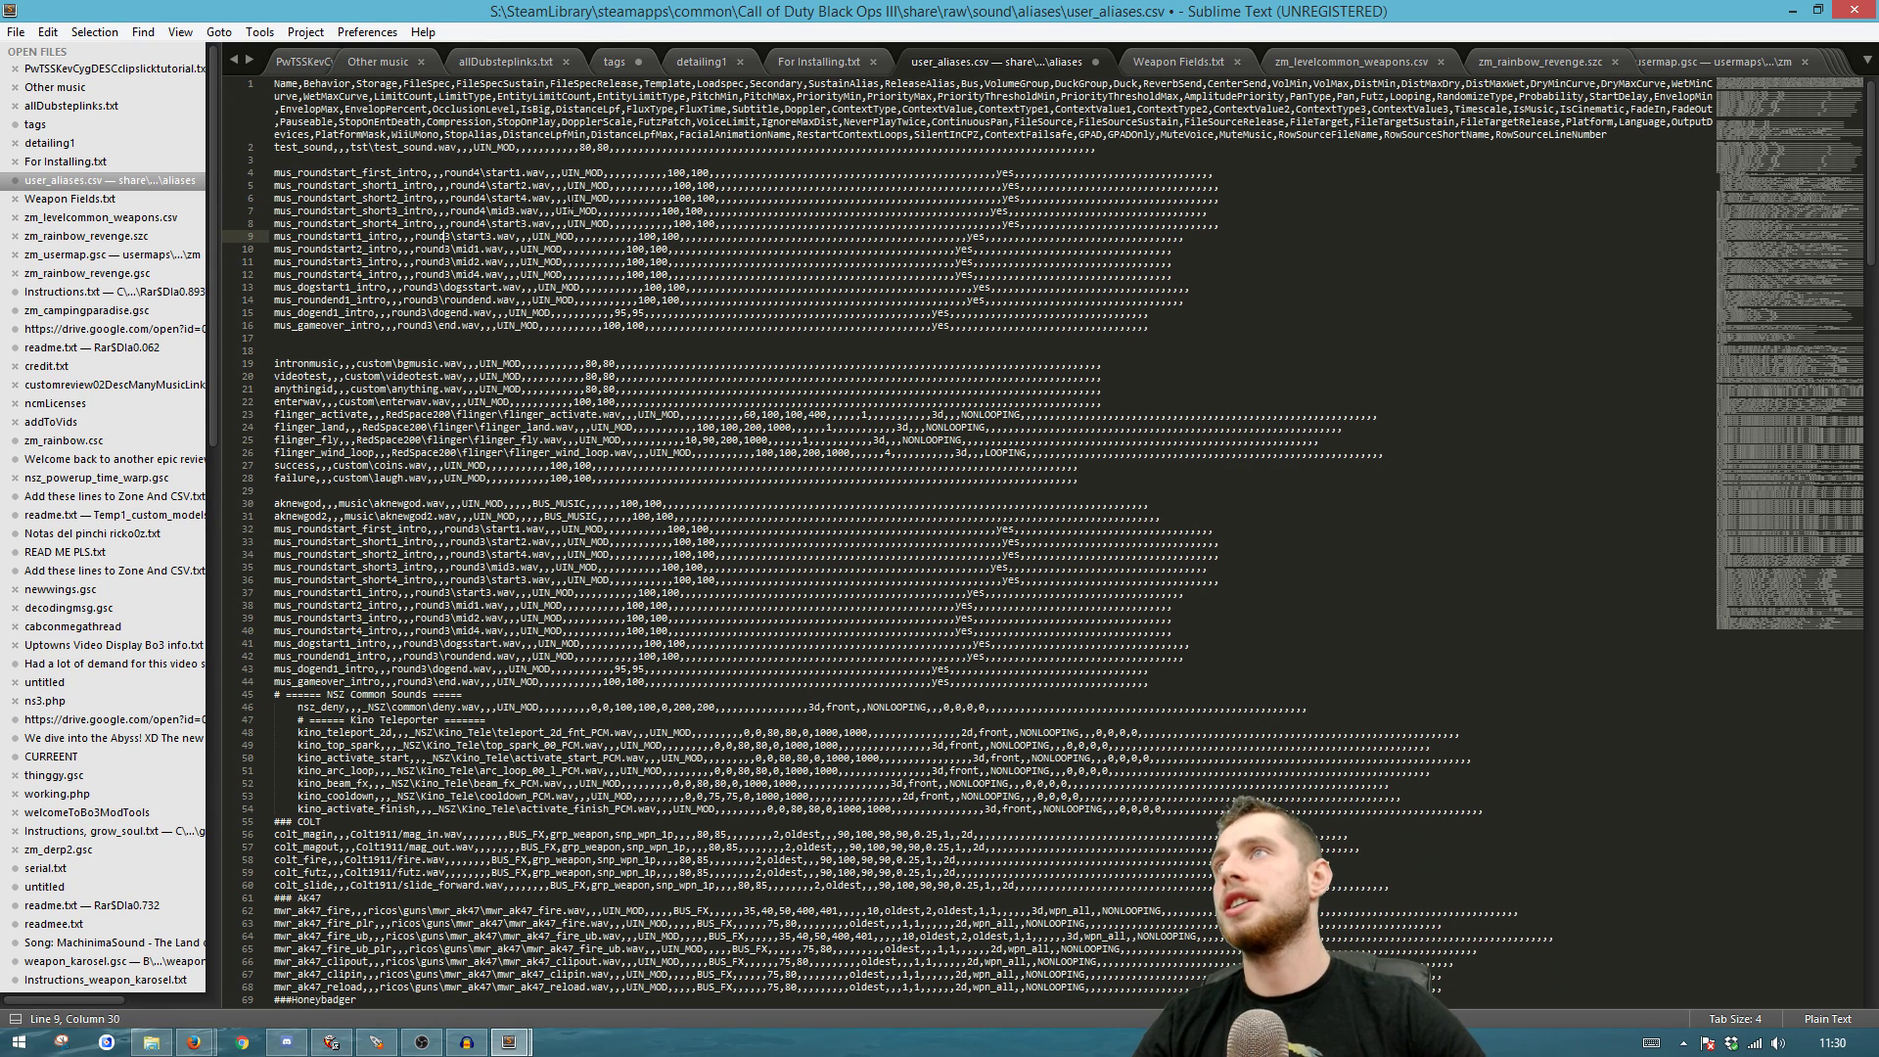